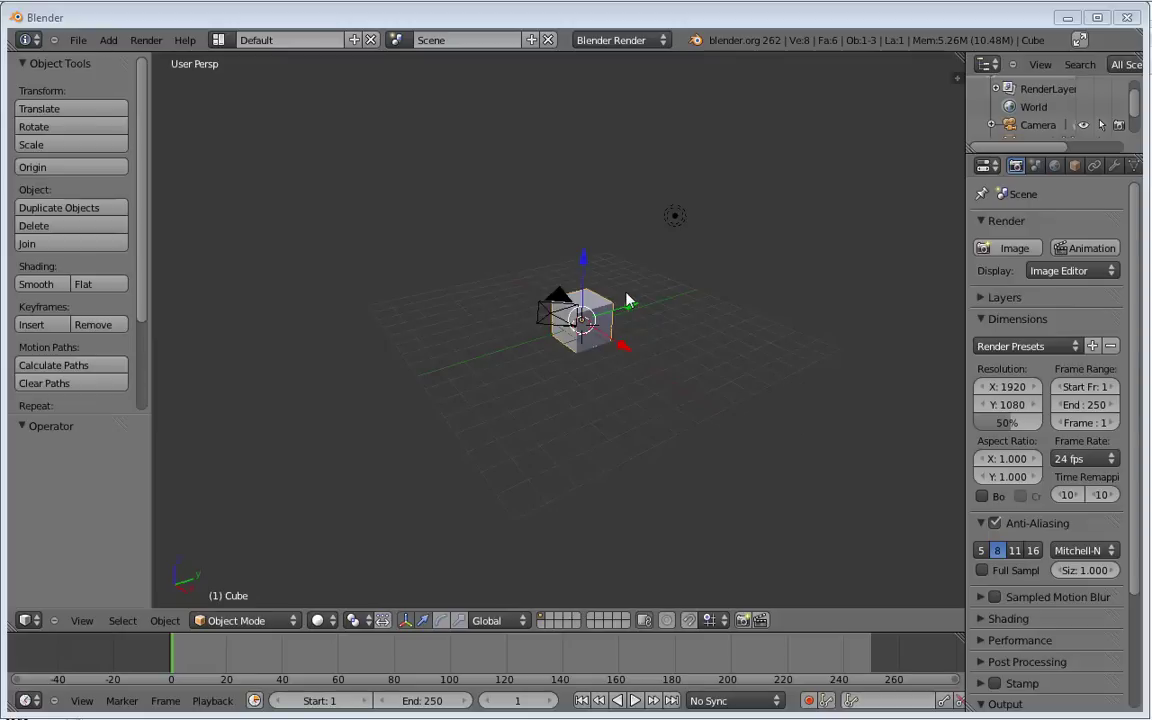
Orbit around the default cube, then widen the Outliner and Properties area to the left.
left_click(656, 297)
middle_click_drag(658, 305, 602, 322)
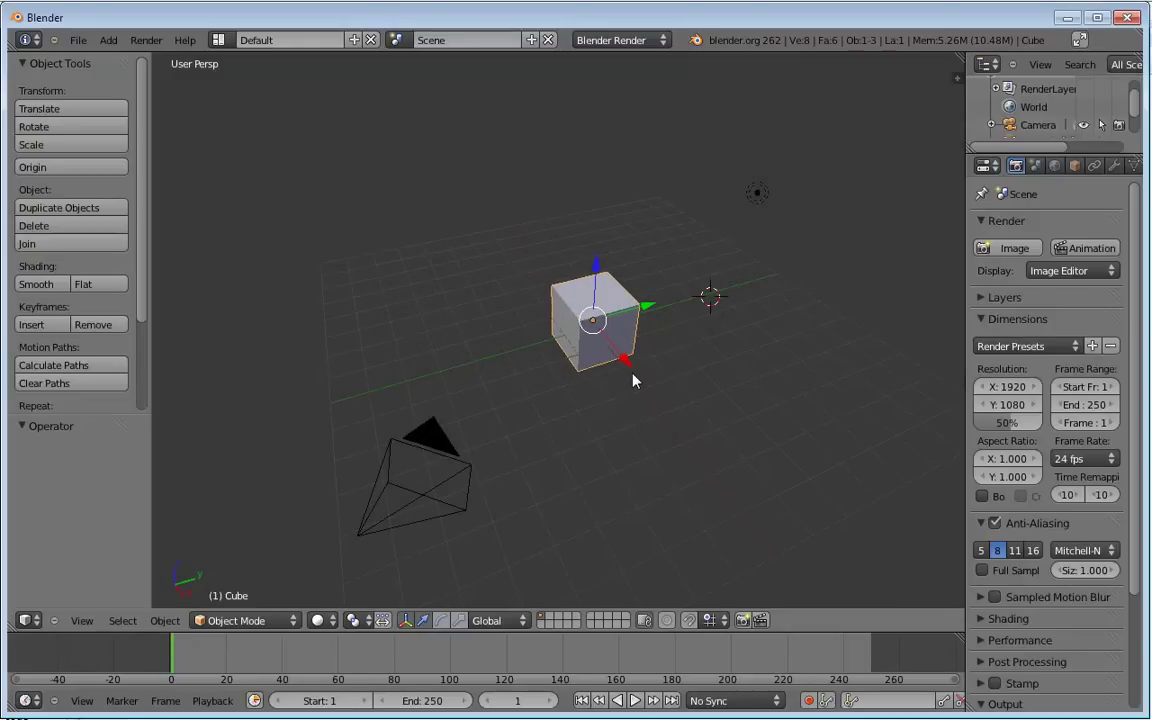
mouse_move(630, 380)
middle_mouse_down()
mouse_move(643, 347)
mouse_move(684, 357)
mouse_move(563, 366)
mouse_move(597, 365)
middle_mouse_up()
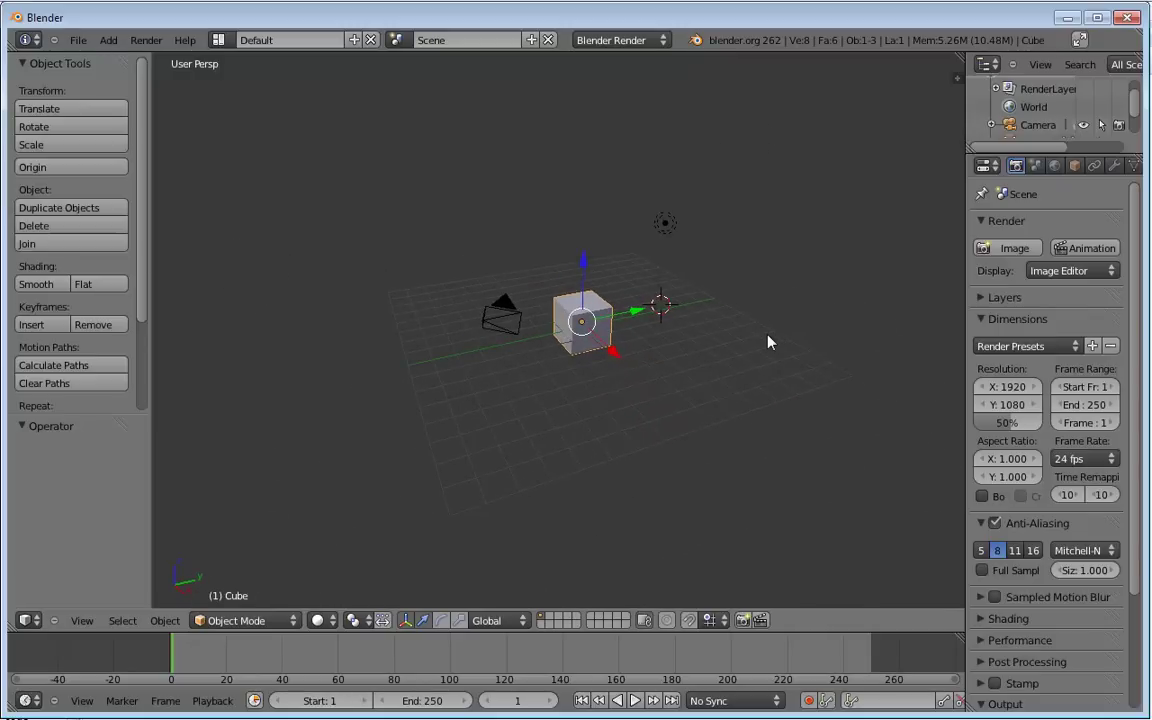
mouse_move(604, 288)
middle_mouse_down()
mouse_move(589, 314)
mouse_move(545, 329)
mouse_move(573, 335)
mouse_move(510, 334)
middle_mouse_up()
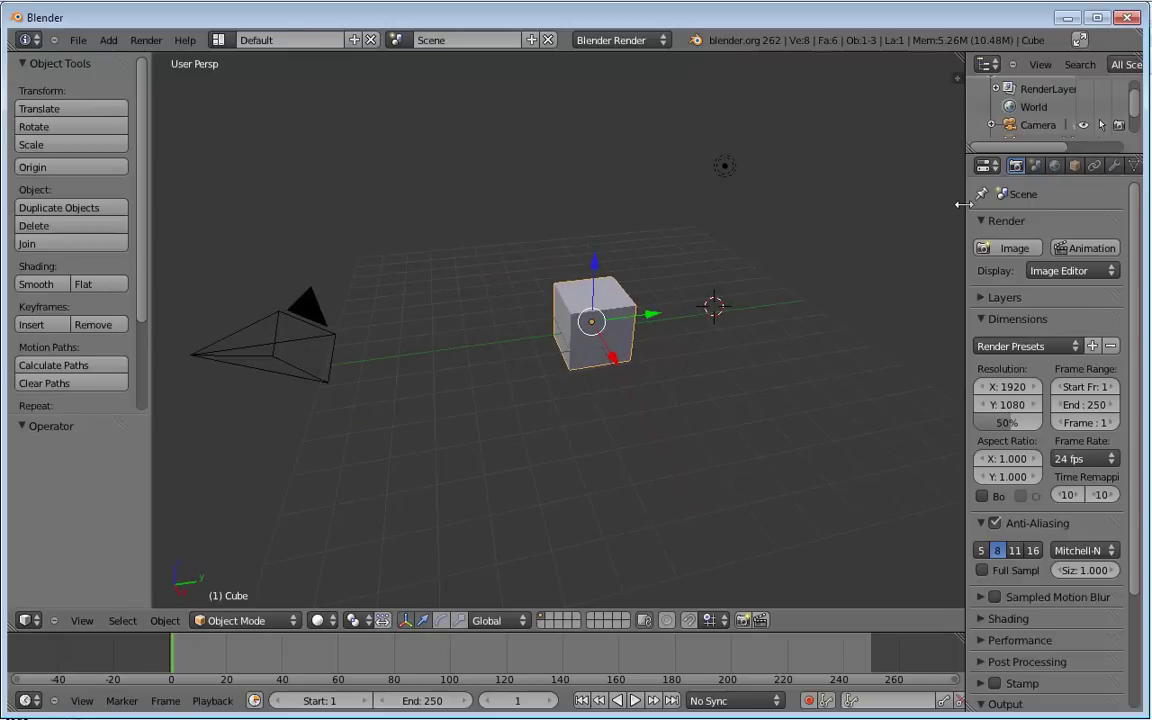
left_click_drag(967, 200, 896, 204)
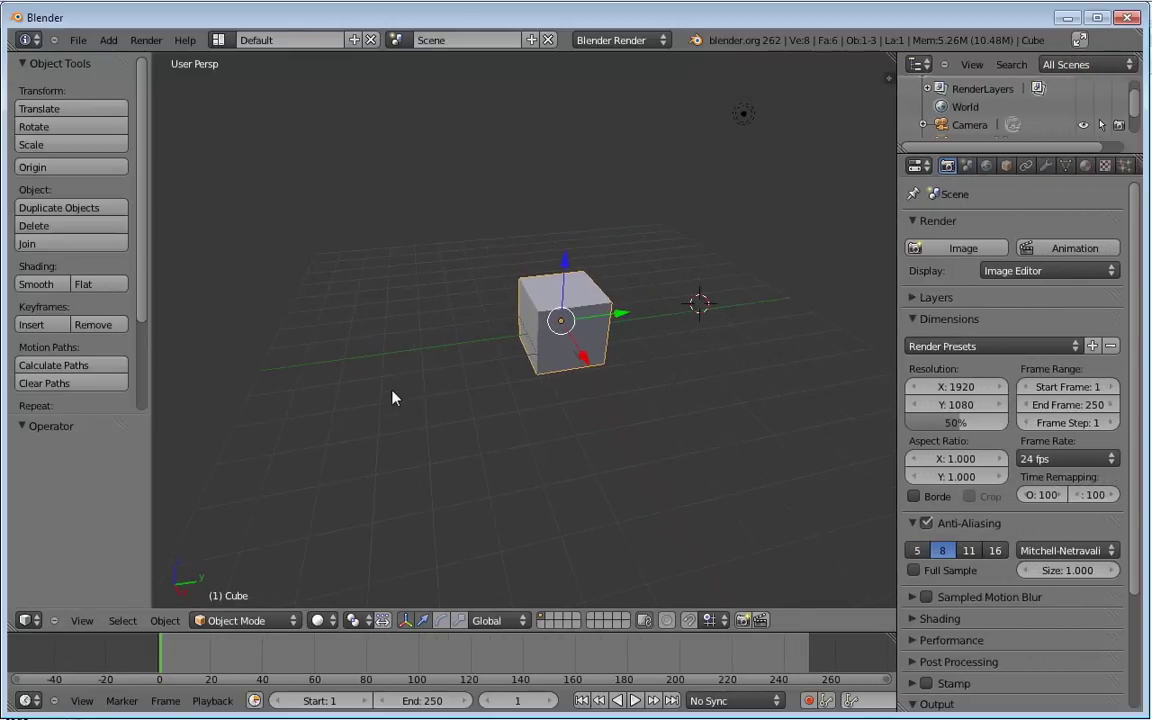
Widen the Properties area a bit more and keep it as the Properties editor.
middle_click_drag(373, 386, 374, 377)
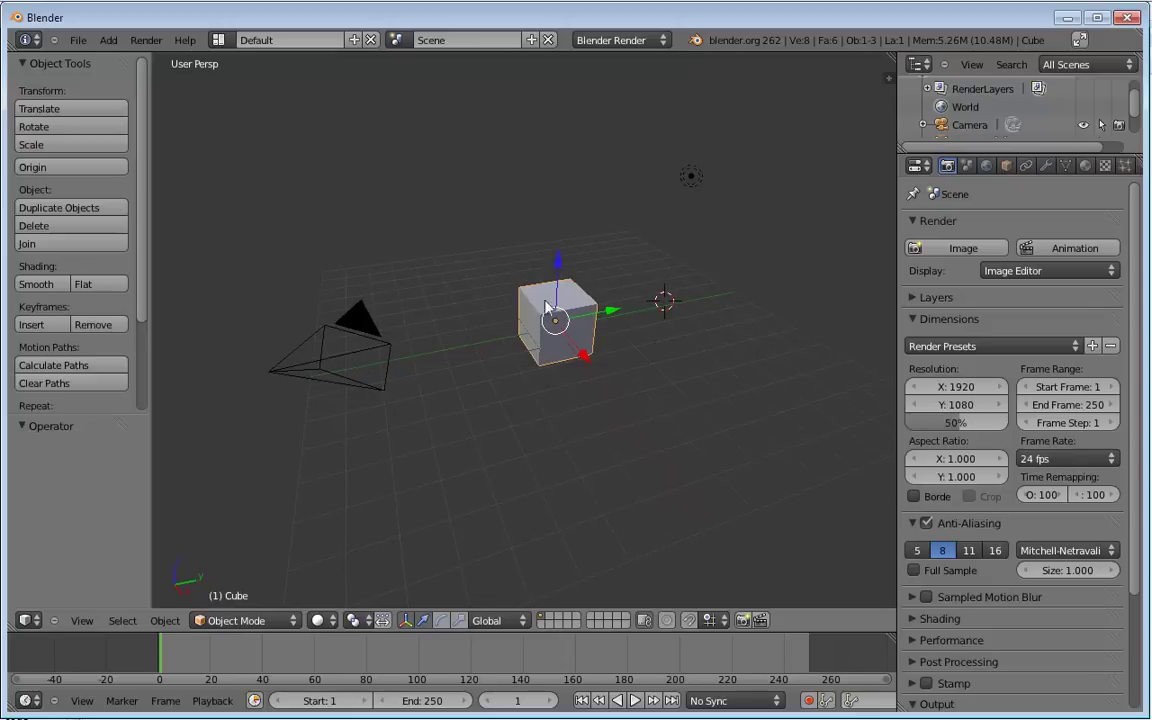
left_click(918, 170)
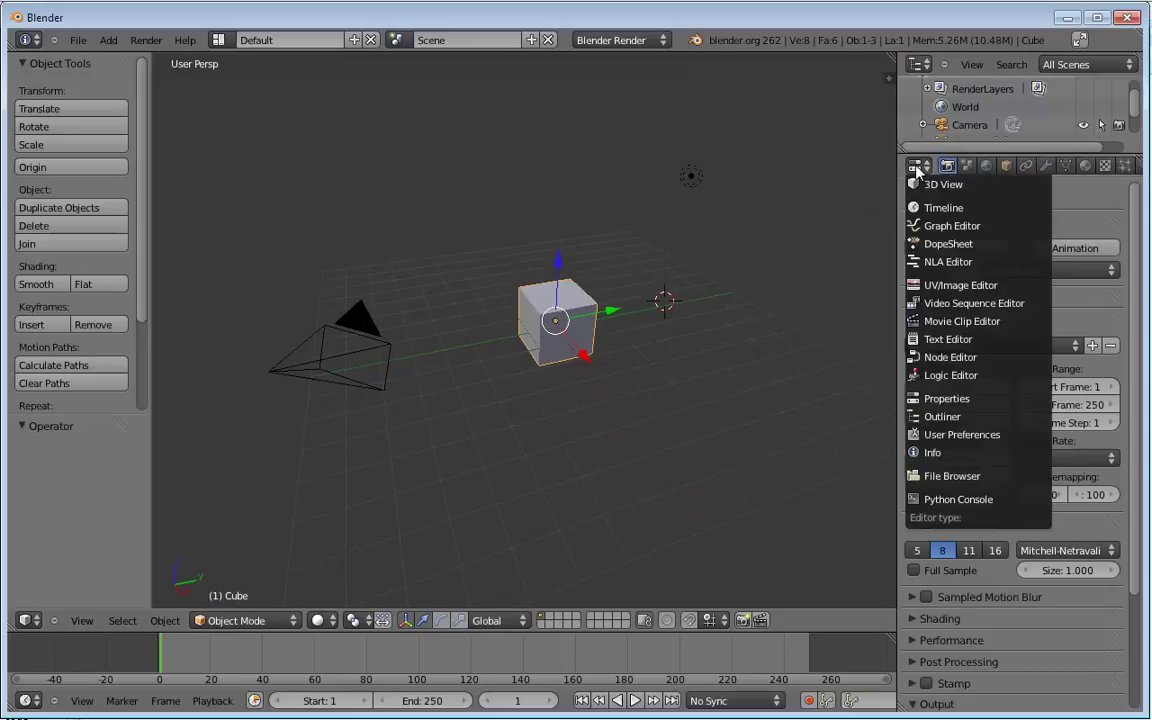
left_click(944, 400)
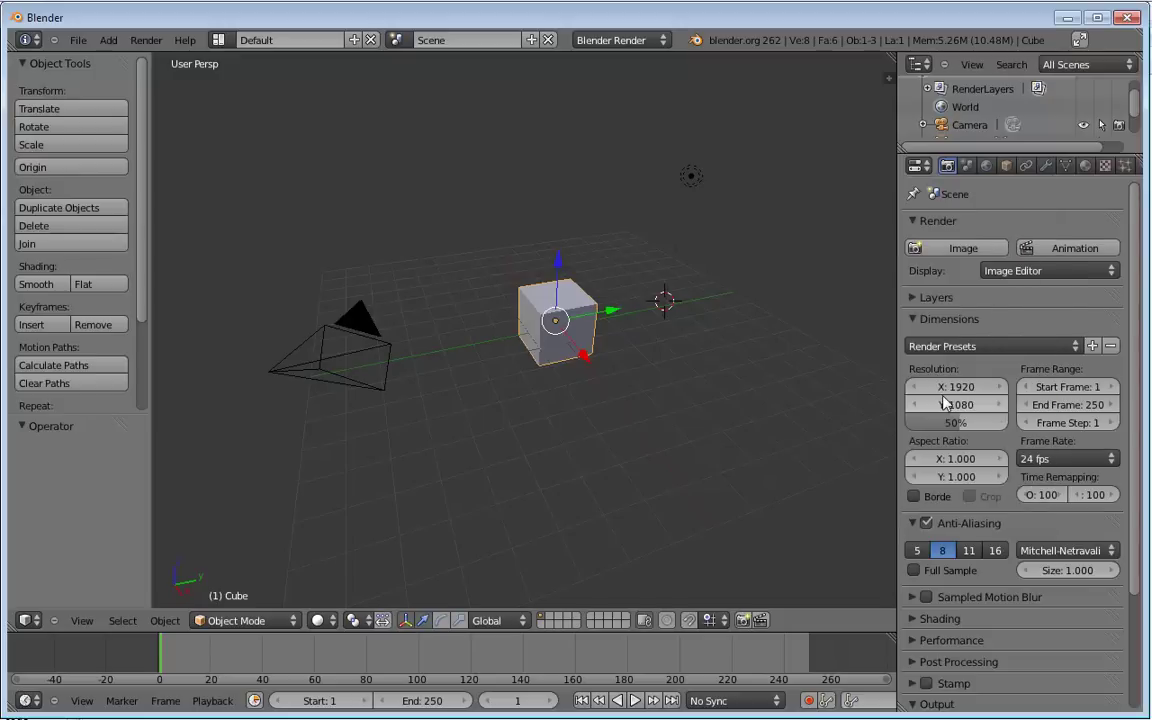
Browse the Scene, World, Object, Constraints, Modifiers, Mesh, Material, Texture and Particles tabs.
left_click(967, 167)
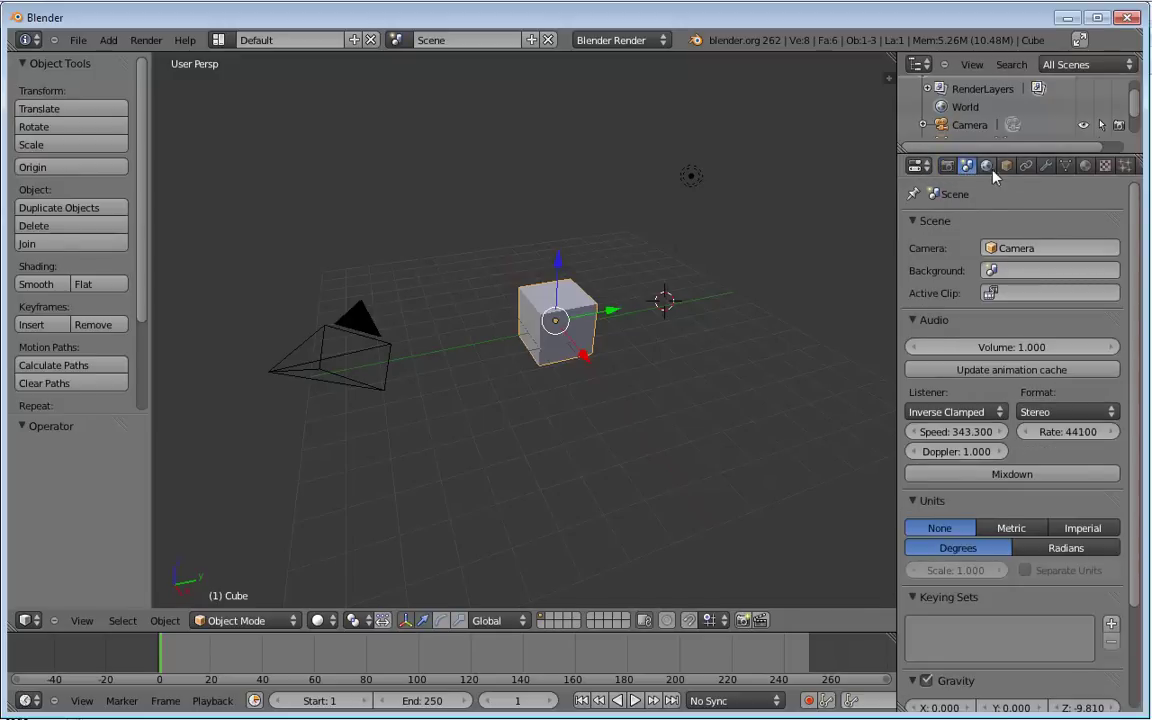
left_click(987, 167)
left_click(1007, 167)
left_click(1026, 167)
left_click(1046, 167)
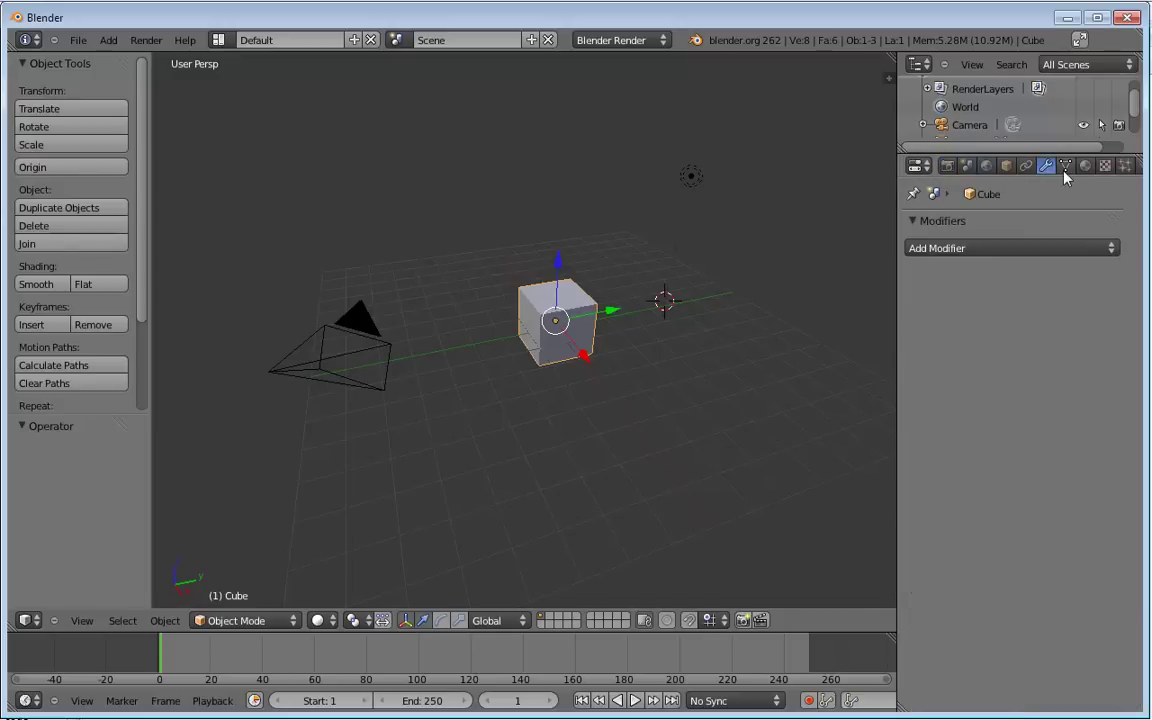
left_click(1066, 167)
left_click(1085, 167)
left_click(1105, 167)
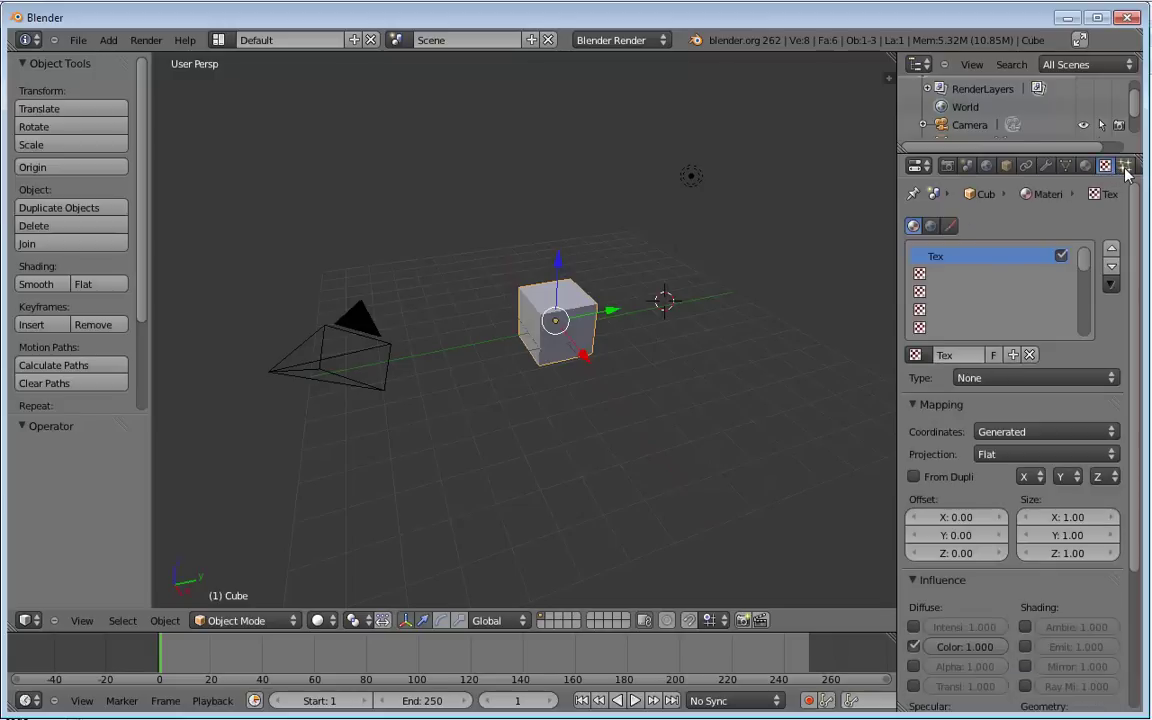
left_click(1125, 167)
Step back through the Properties tabs to the Render settings.
left_click(1066, 167)
left_click(1046, 167)
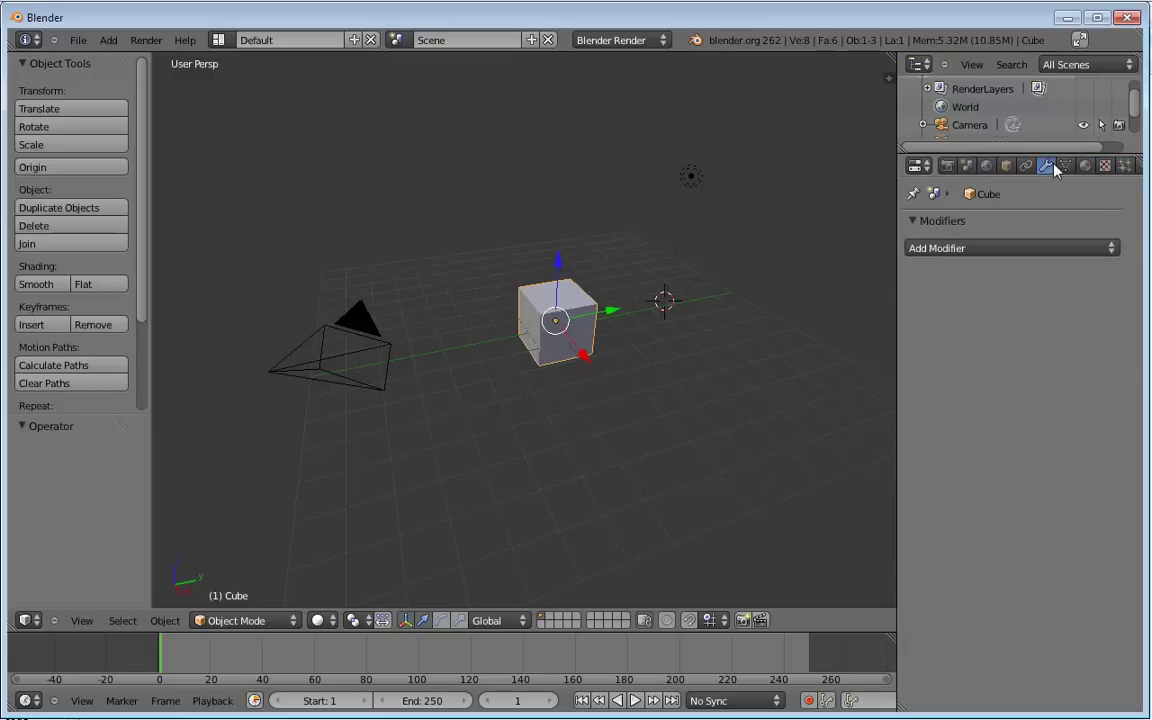
left_click(1026, 167)
left_click(1006, 167)
left_click(986, 167)
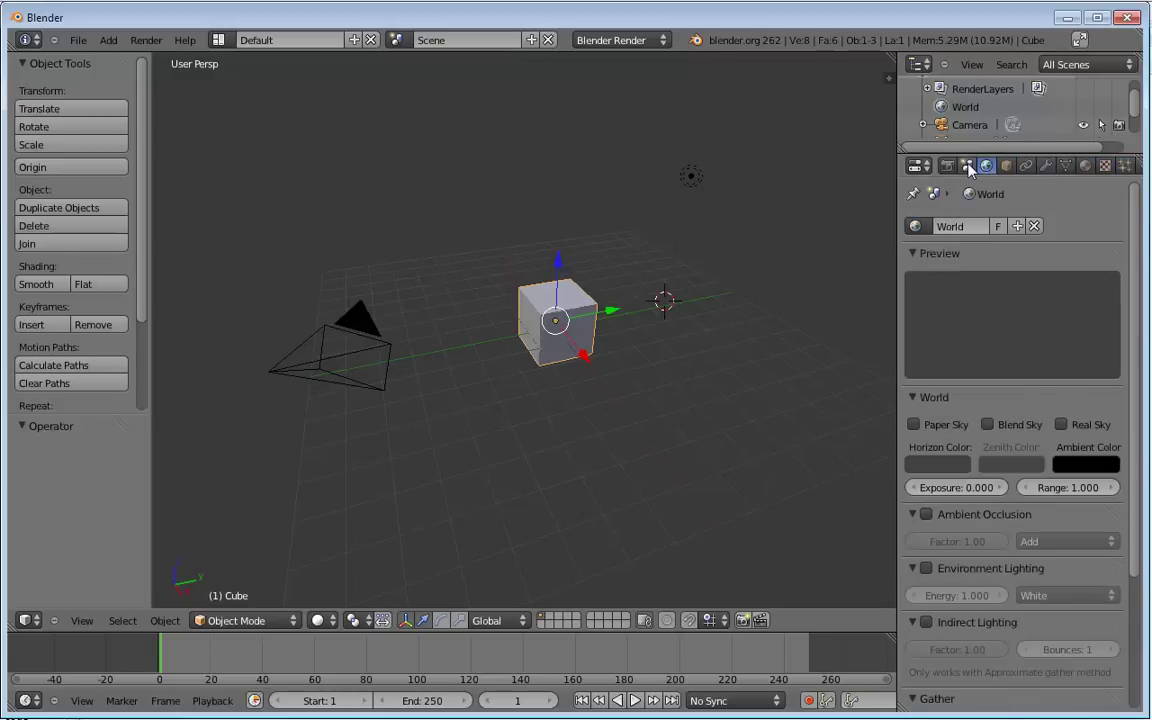
left_click(966, 167)
left_click(947, 167)
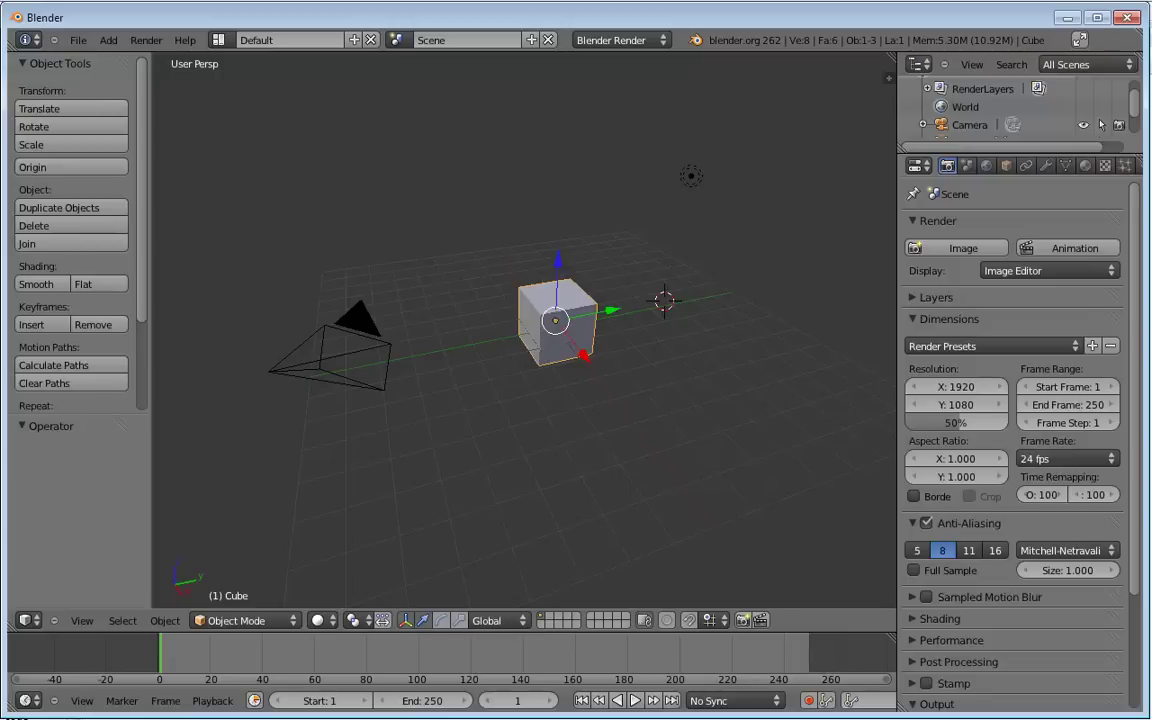
Show the cube's Object tab, then orbit and zoom out until the camera is visible.
left_click(1006, 167)
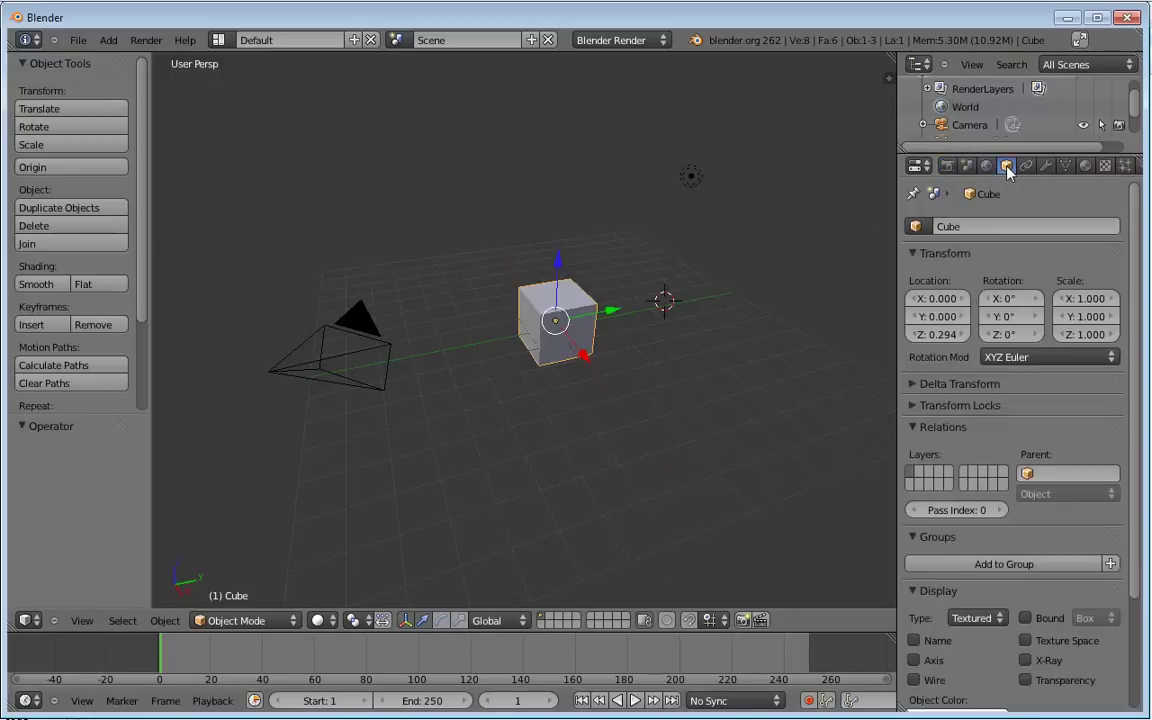
mouse_move(488, 347)
middle_mouse_down()
mouse_move(566, 316)
mouse_move(458, 357)
mouse_move(630, 327)
mouse_move(576, 380)
middle_mouse_up()
mouse_move(656, 360)
middle_mouse_down()
mouse_move(745, 330)
mouse_move(733, 355)
mouse_move(686, 366)
mouse_move(720, 319)
mouse_move(658, 303)
mouse_move(668, 351)
middle_mouse_up()
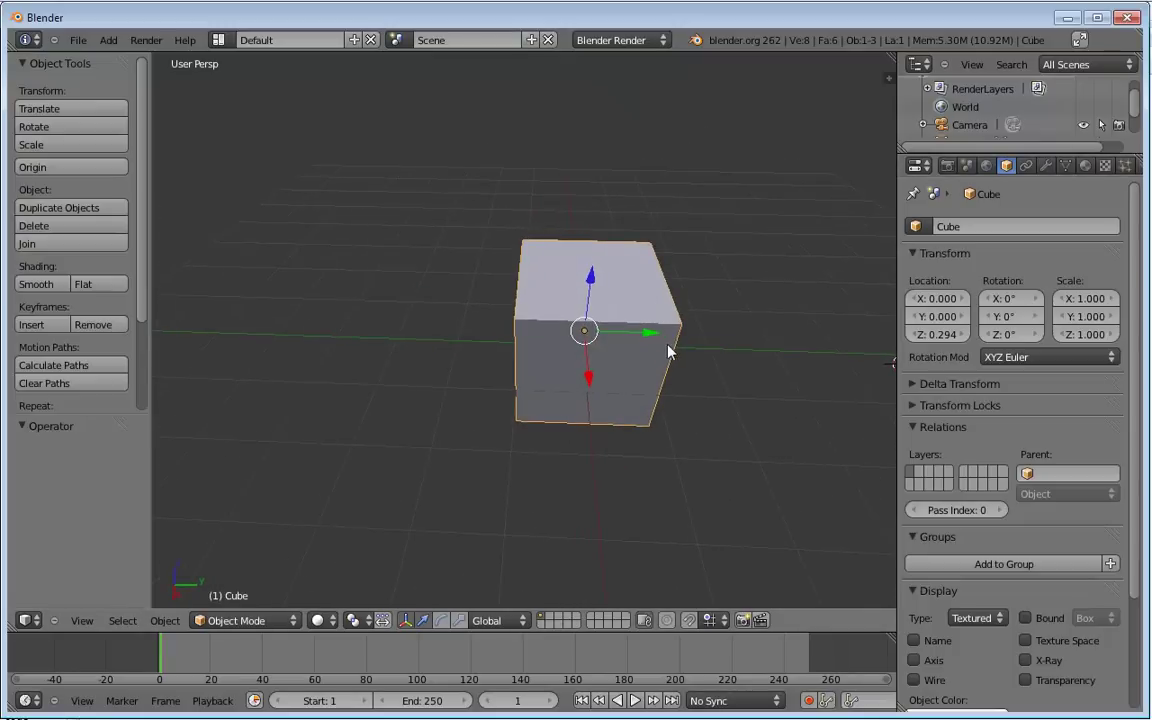
scroll(786, 354, "down", 3)
scroll(763, 360, "down", 1)
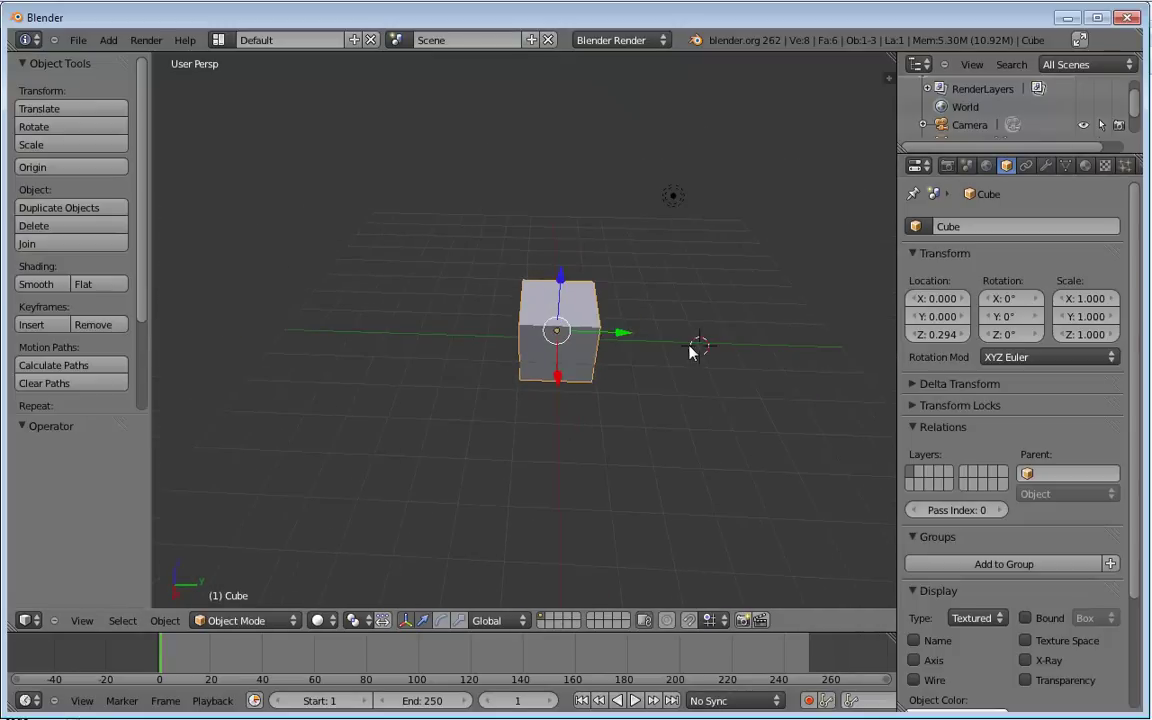
mouse_move(537, 427)
middle_mouse_down()
mouse_move(674, 429)
mouse_move(665, 388)
middle_mouse_up()
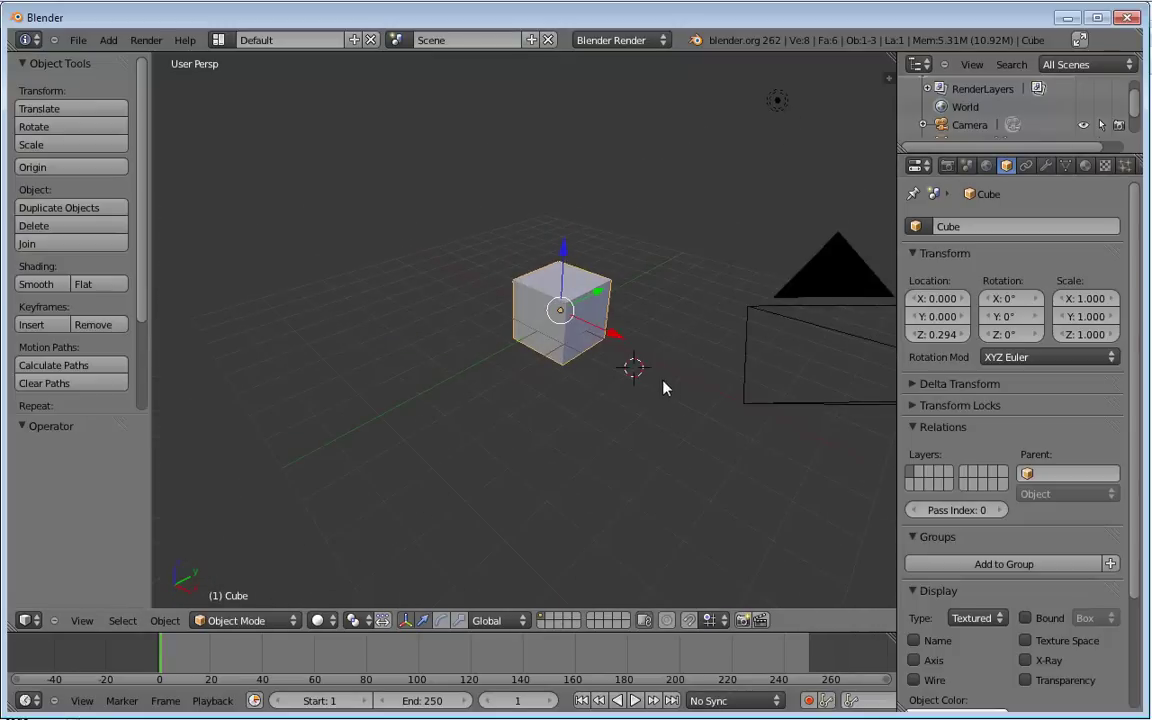
Add a UV sphere beside the cube and lift it slightly along Z.
key("shift+a")
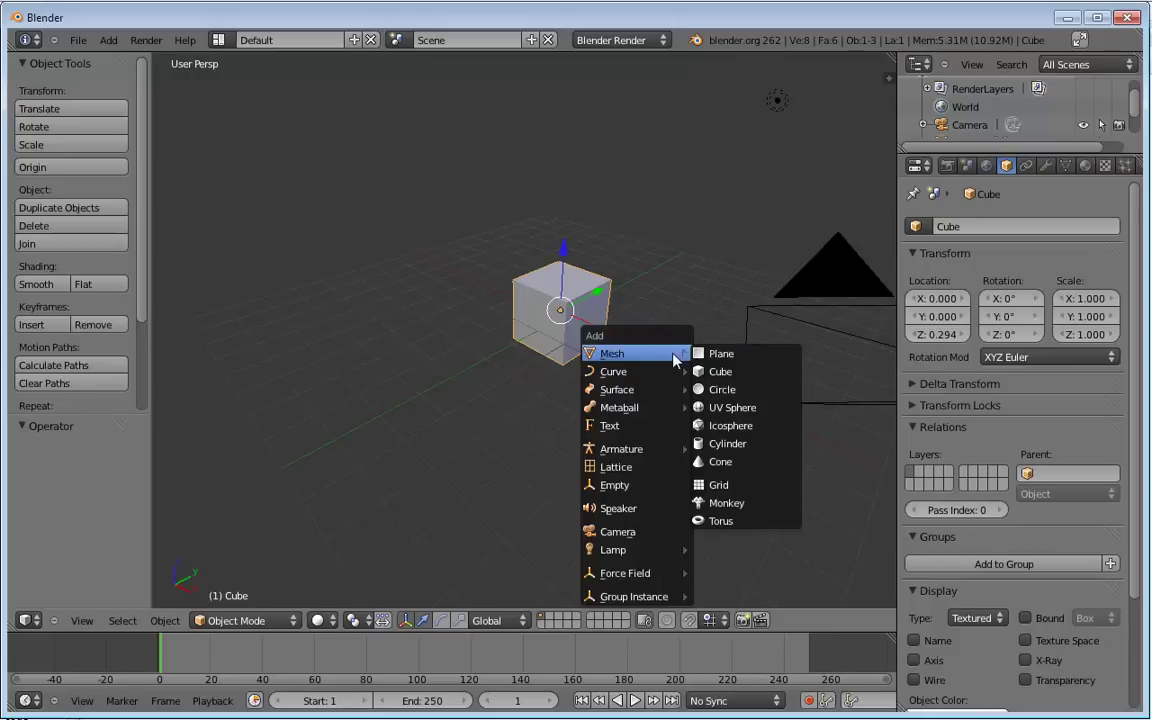
left_click(725, 407)
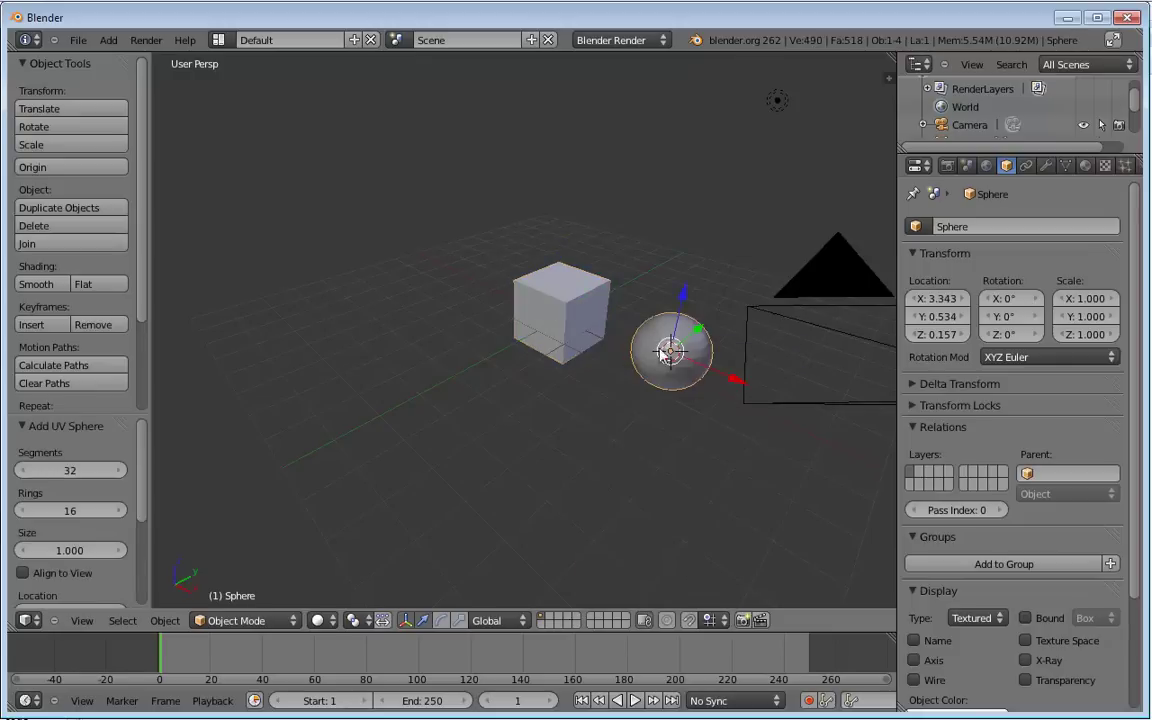
left_click_drag(680, 316, 680, 302)
middle_click_drag(680, 302, 575, 322)
Select the cube and rename it 'mi cubo'.
right_click(554, 306)
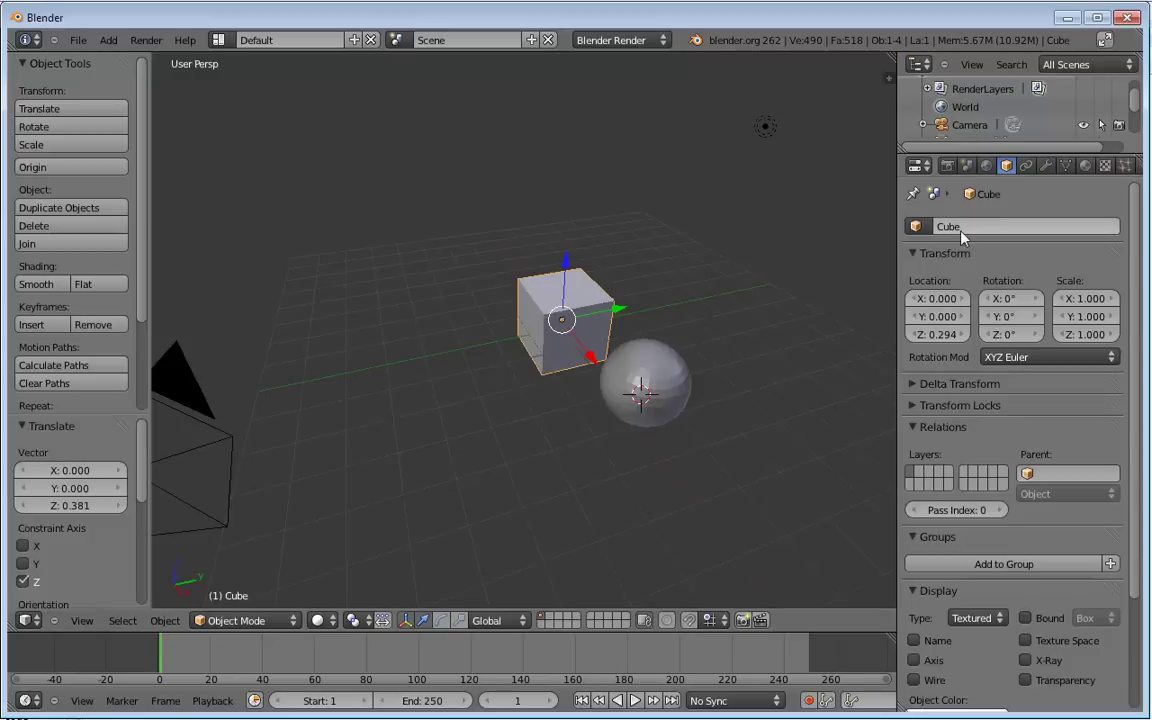
right_click(670, 377)
right_click(590, 300)
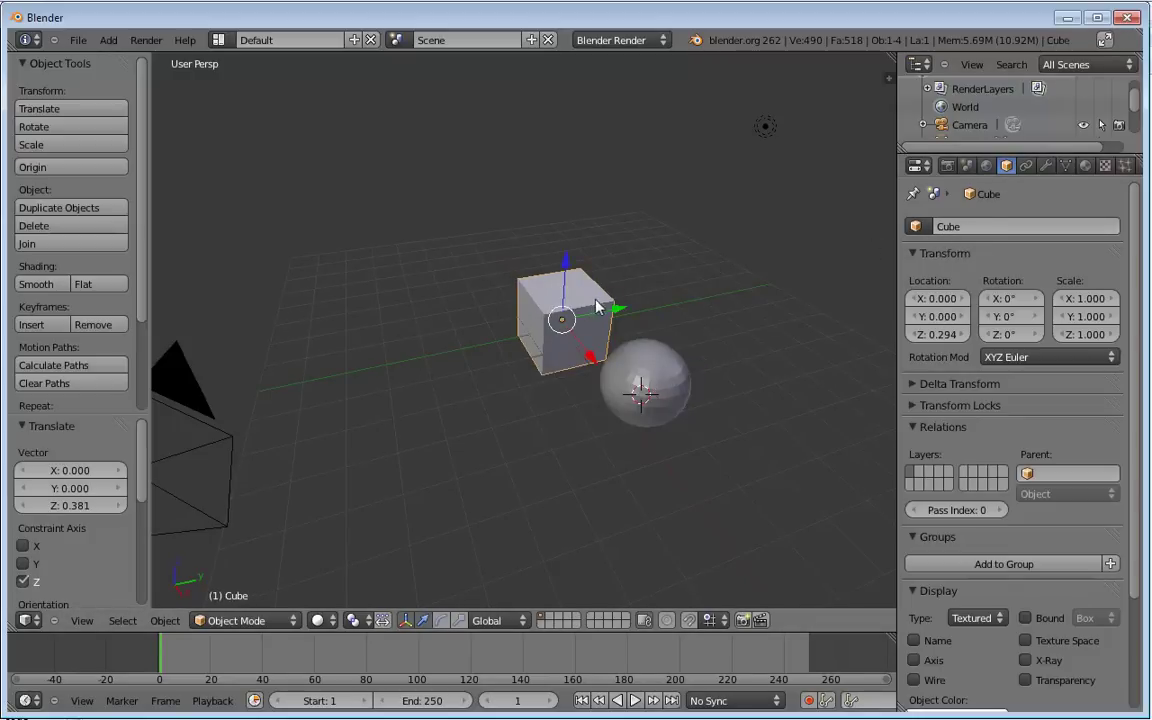
left_click(1006, 224)
type("mi cub")
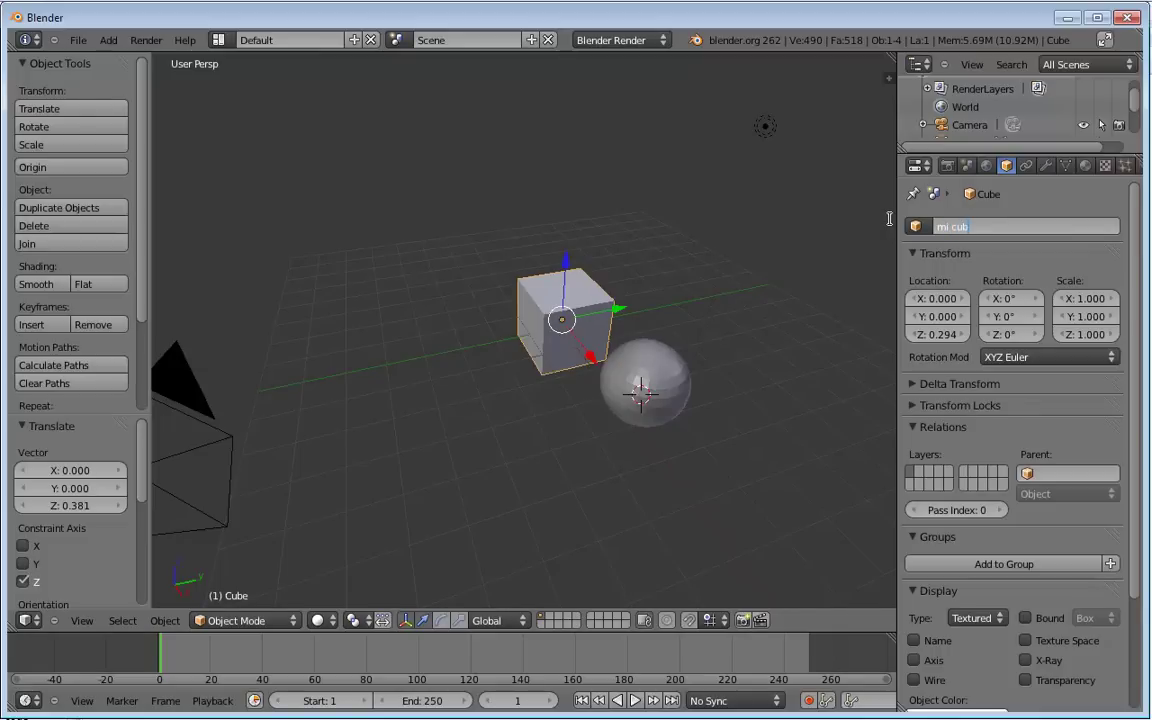
type("o")
key("Return")
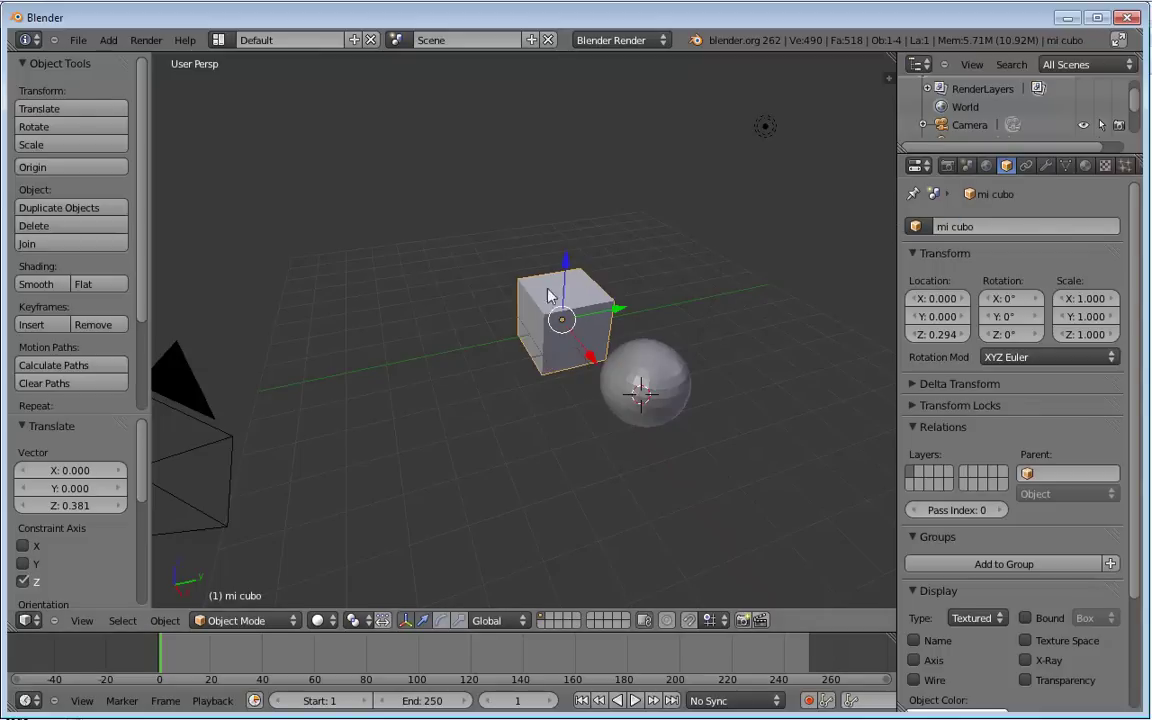
Rename the sphere 'pelota', then reselect the cube.
right_click(648, 365)
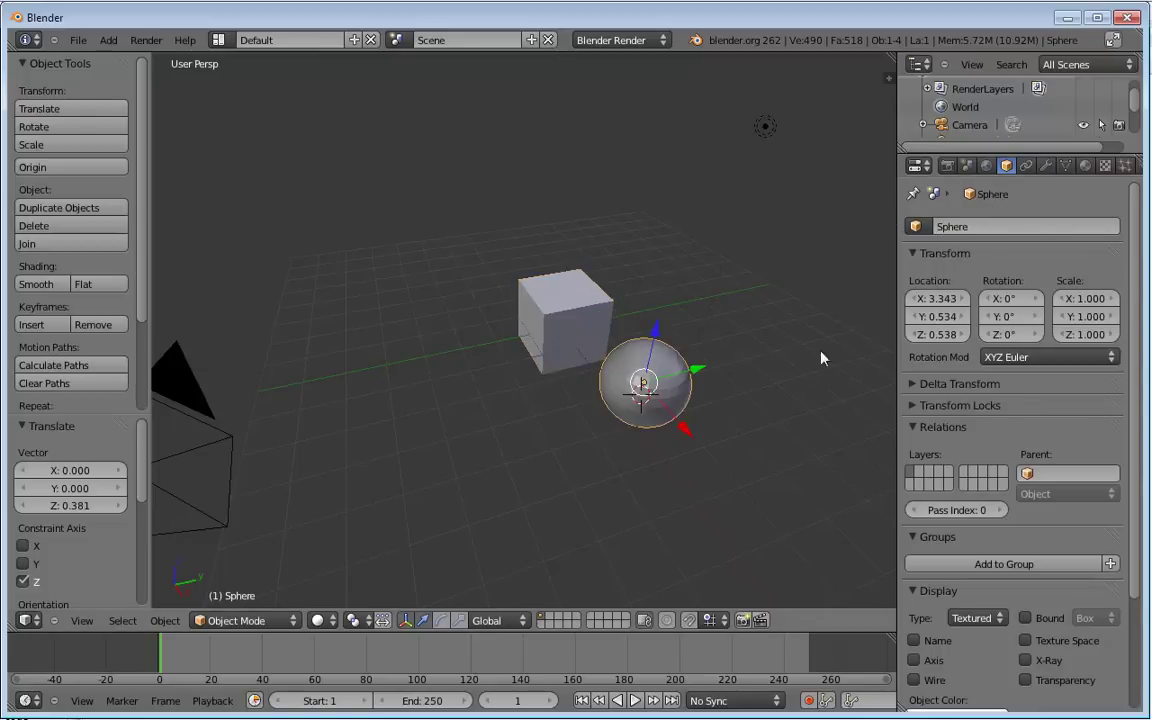
left_click(977, 226)
type("pelota")
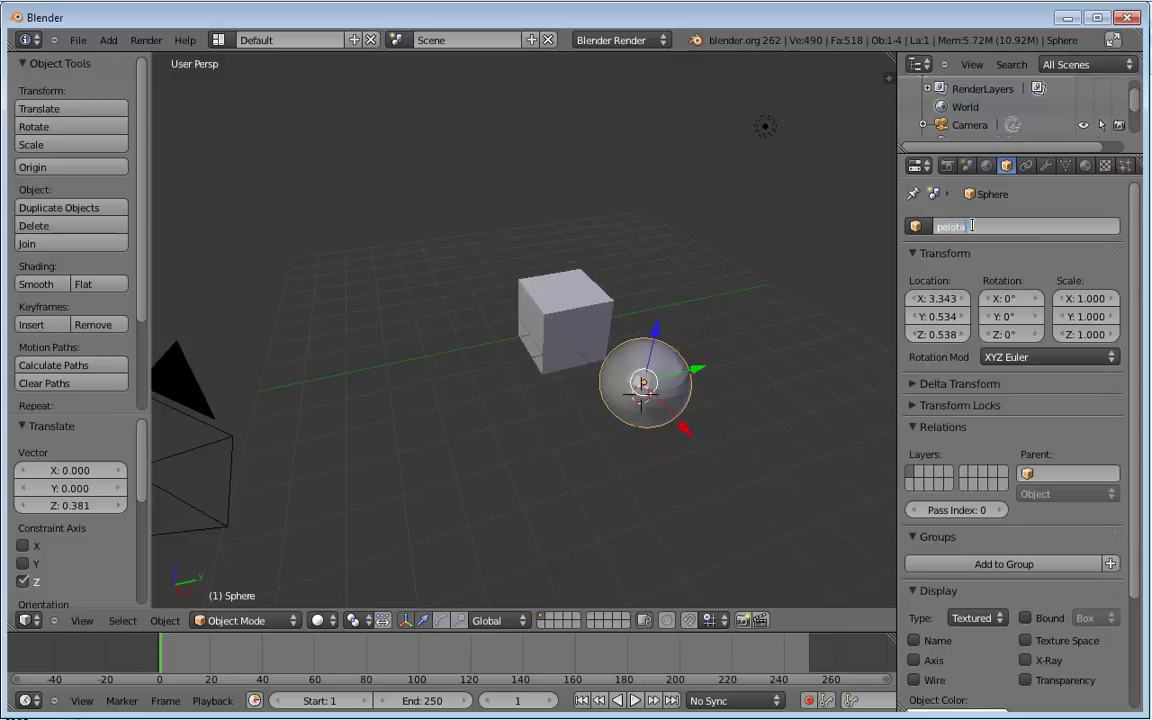
key("Return")
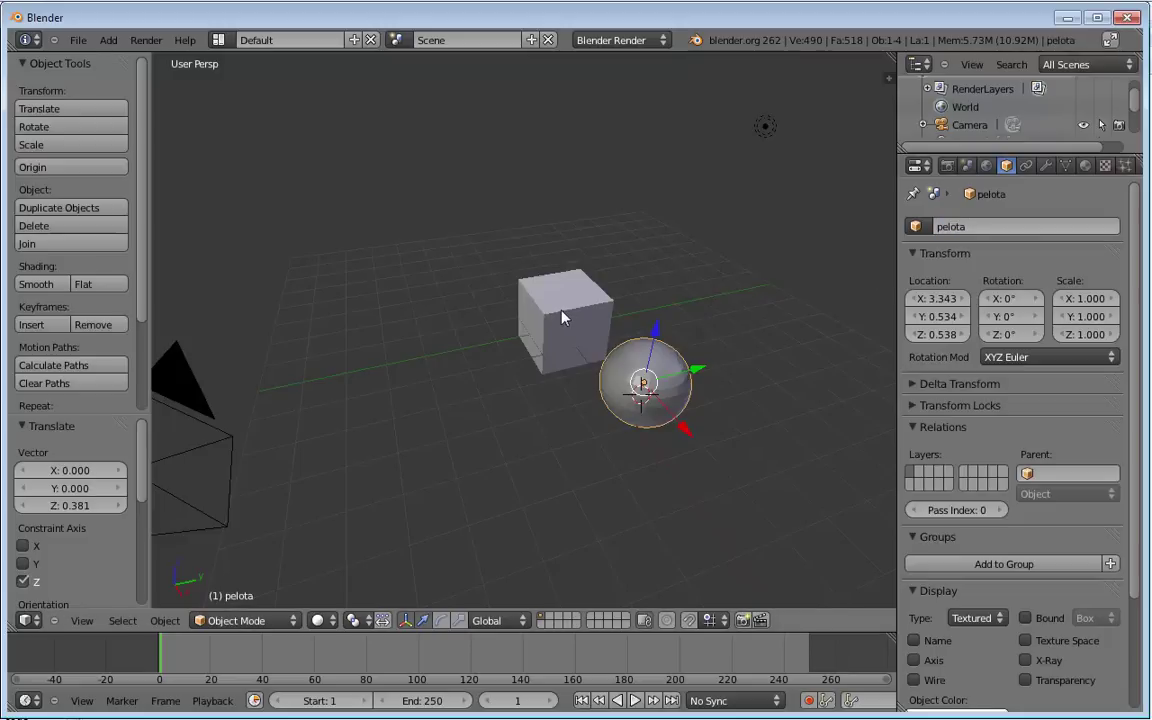
right_click(562, 317)
right_click(645, 385)
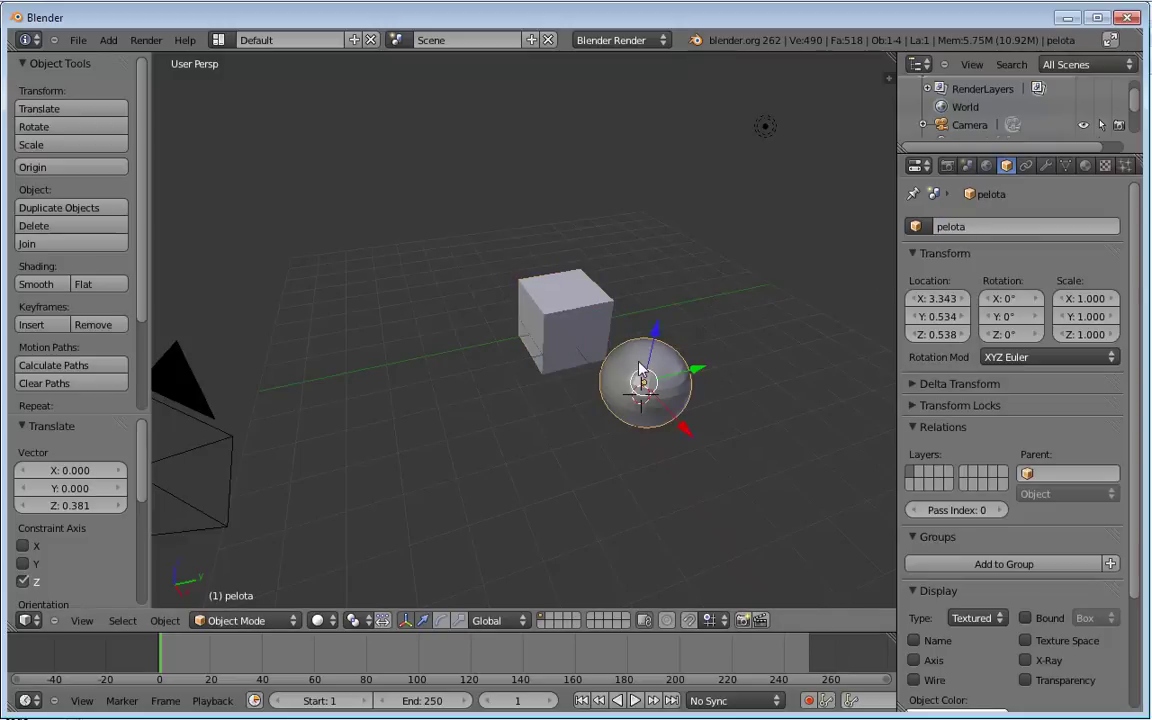
right_click(570, 325)
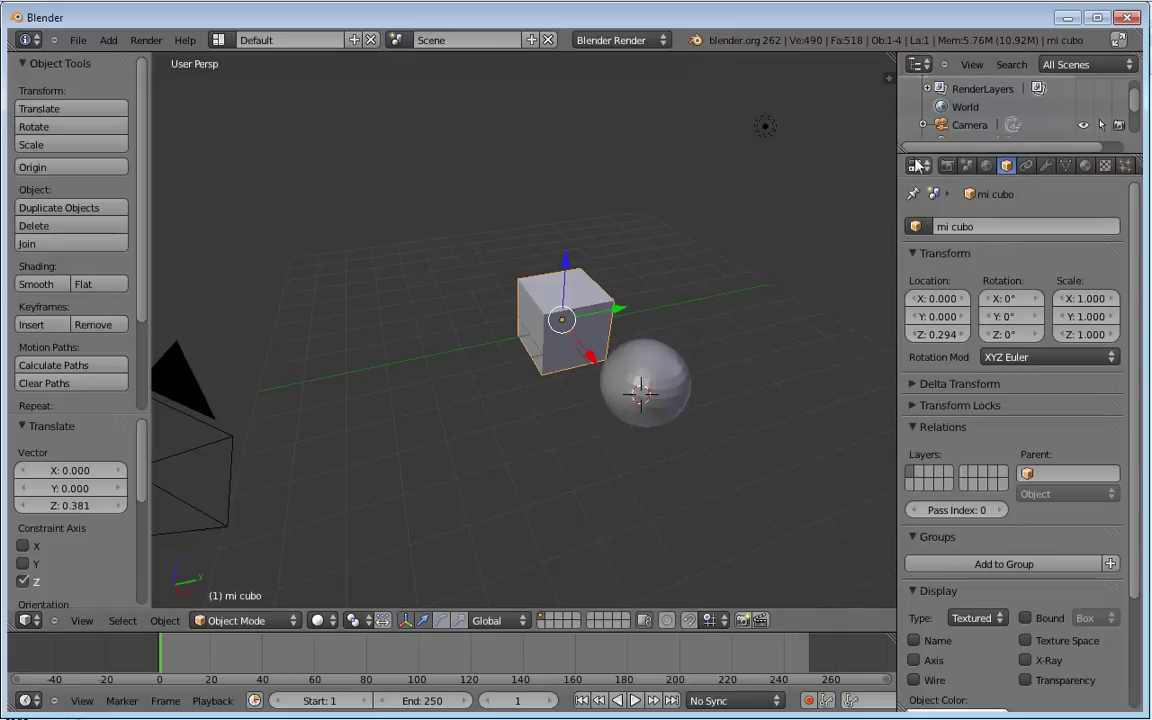
Enlarge the Outliner and click through pelota, mi cubo, Lamp and Camera, ending on pelota.
left_click_drag(916, 148, 922, 258)
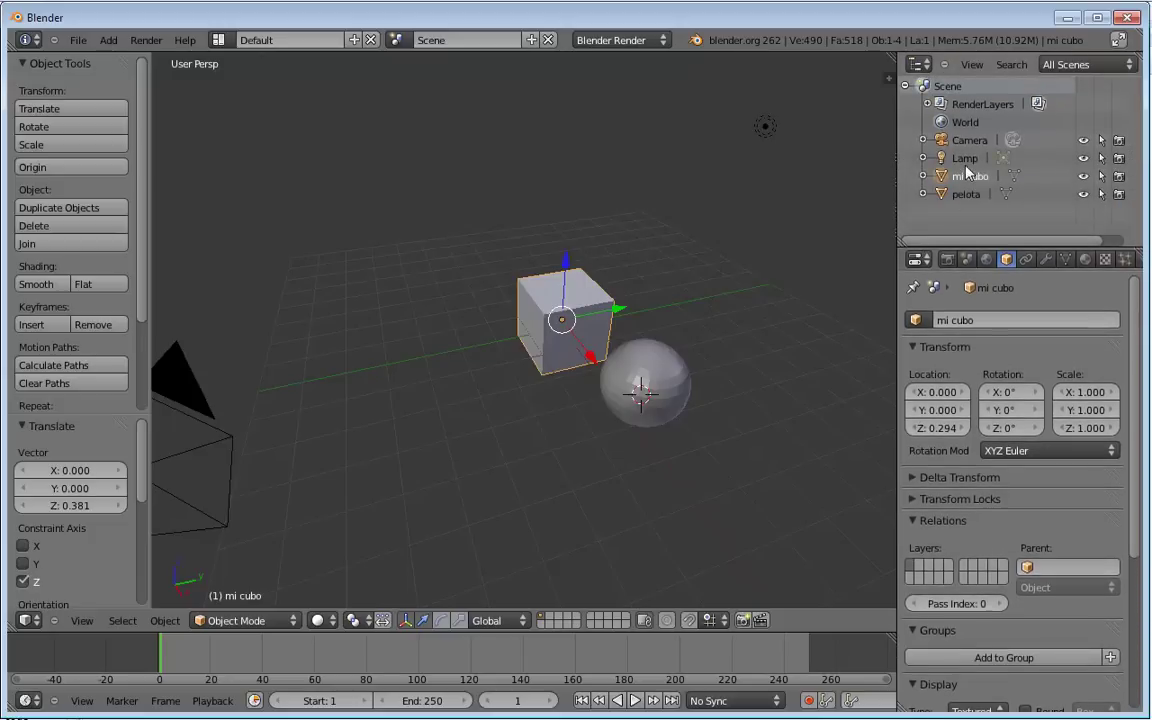
scroll(290, 358, "down", 3)
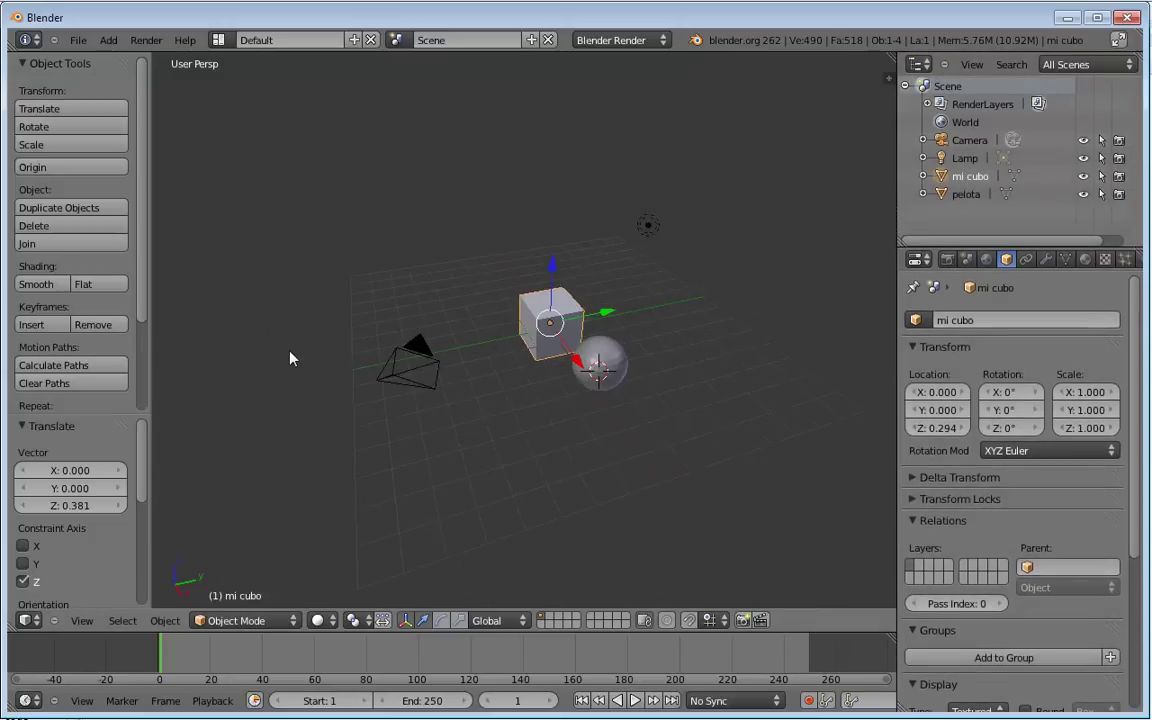
left_click(962, 194)
left_click(968, 176)
left_click(965, 158)
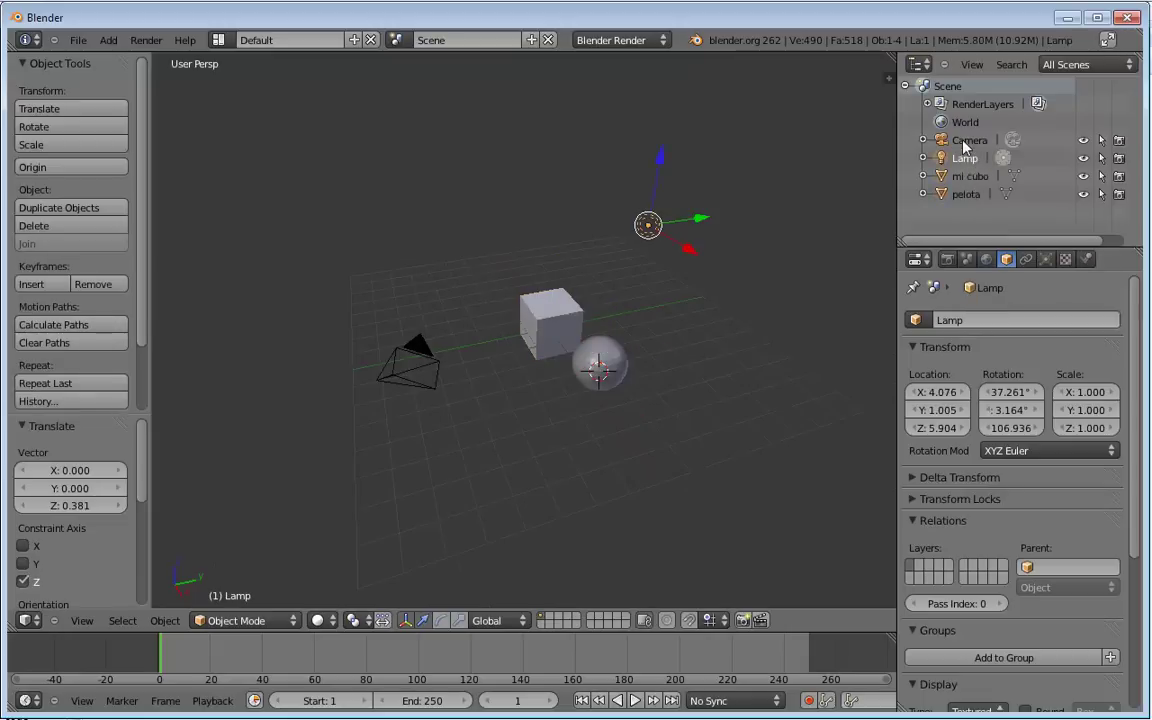
left_click(967, 140)
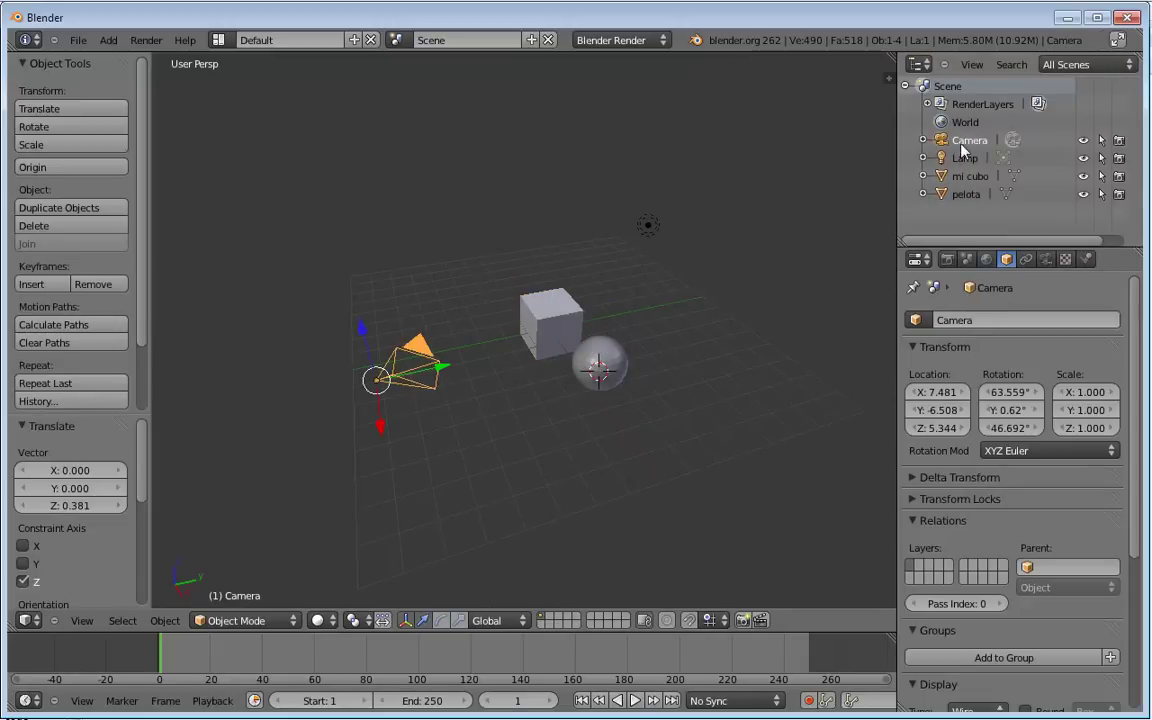
left_click(967, 176)
left_click(966, 194)
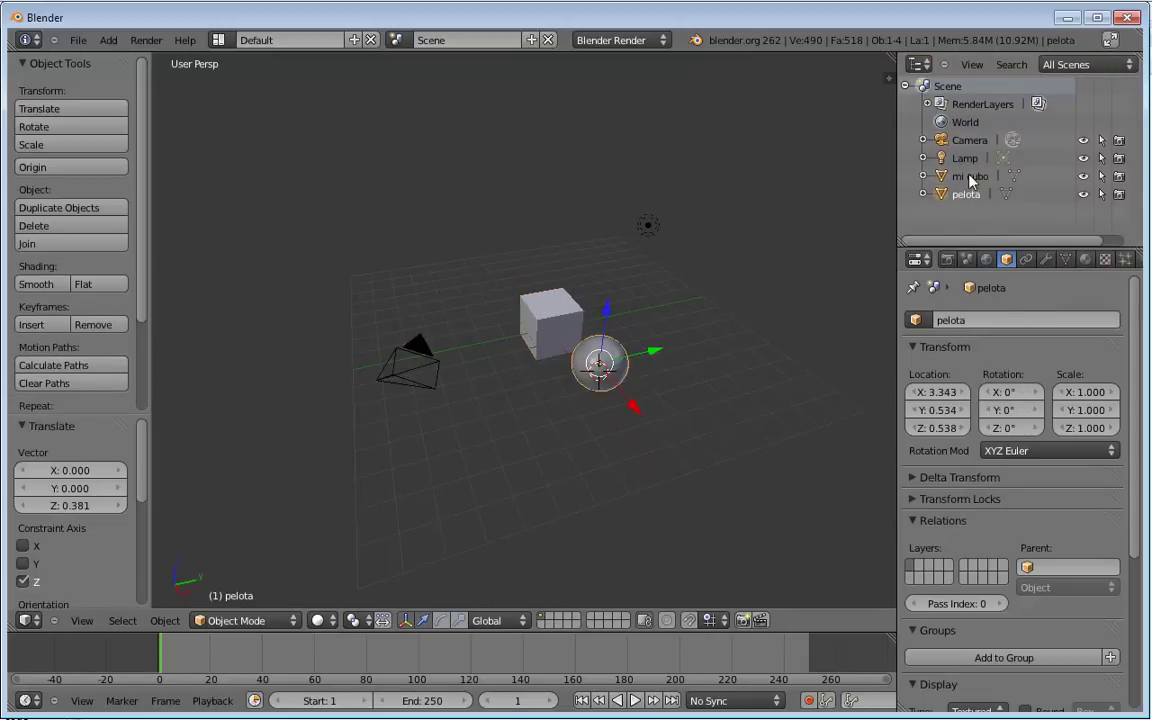
left_click(968, 176)
left_click(966, 195)
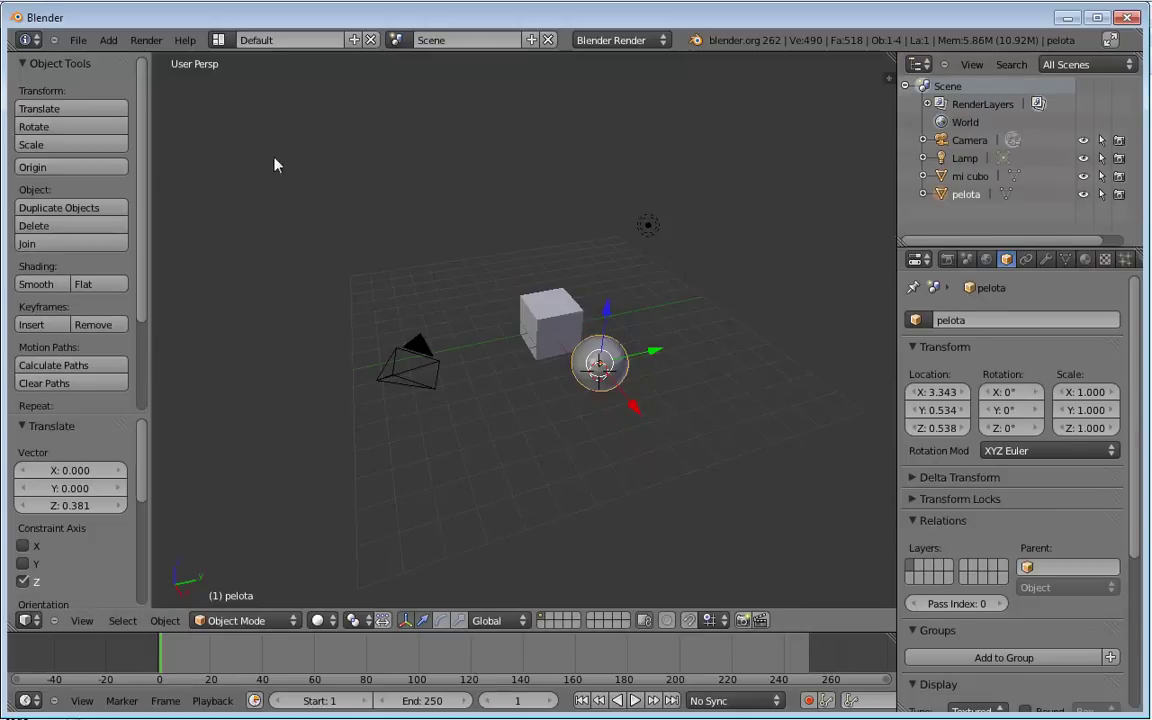
Open the File menu, then reselect mi cubo and pelota in the viewport.
left_click(79, 41)
right_click(543, 340)
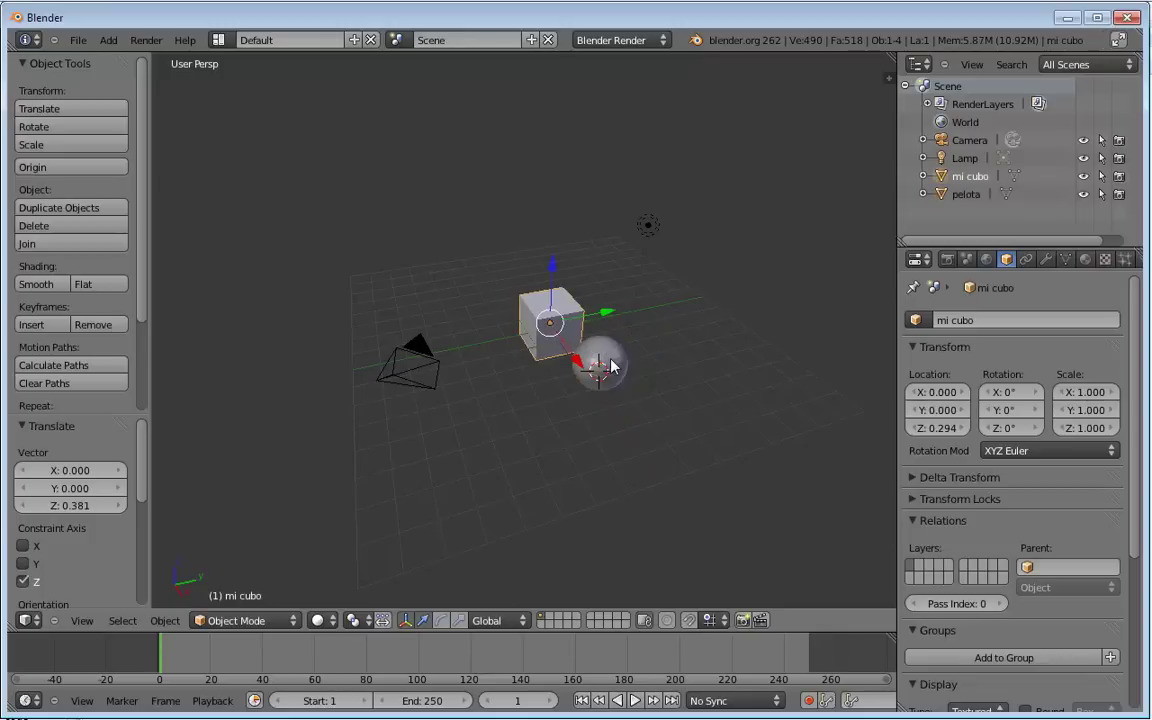
right_click(605, 362)
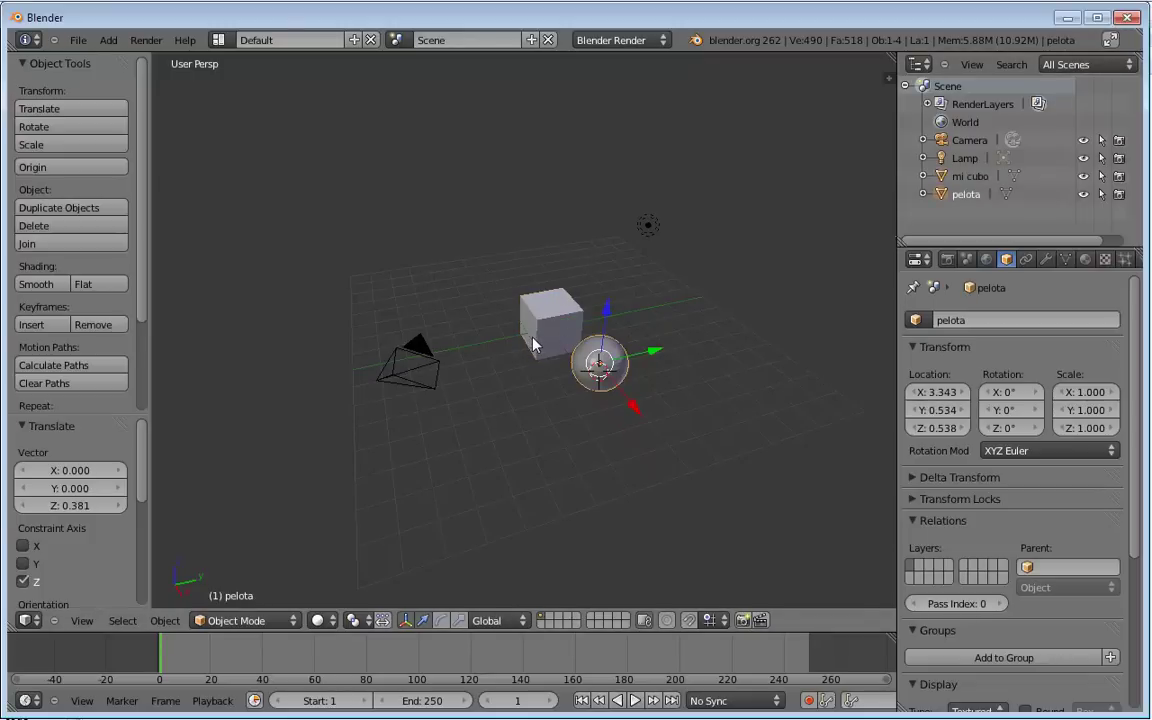
scroll(533, 345, "up", 2)
left_click(78, 40)
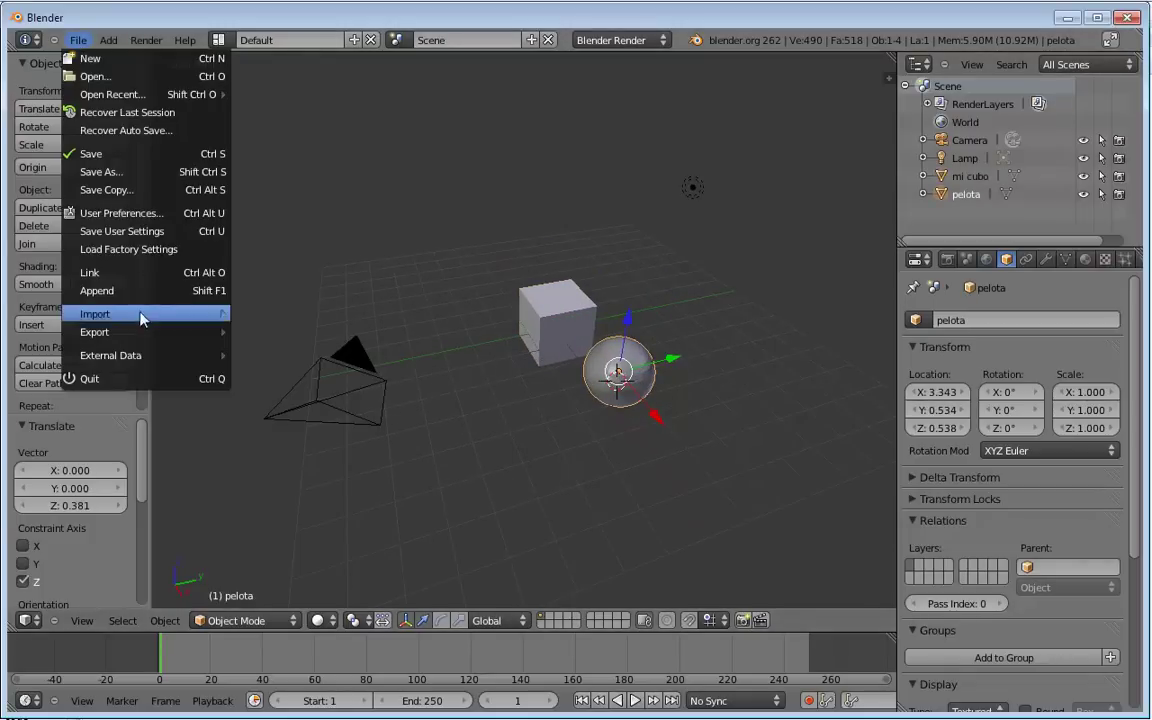
left_click(147, 290)
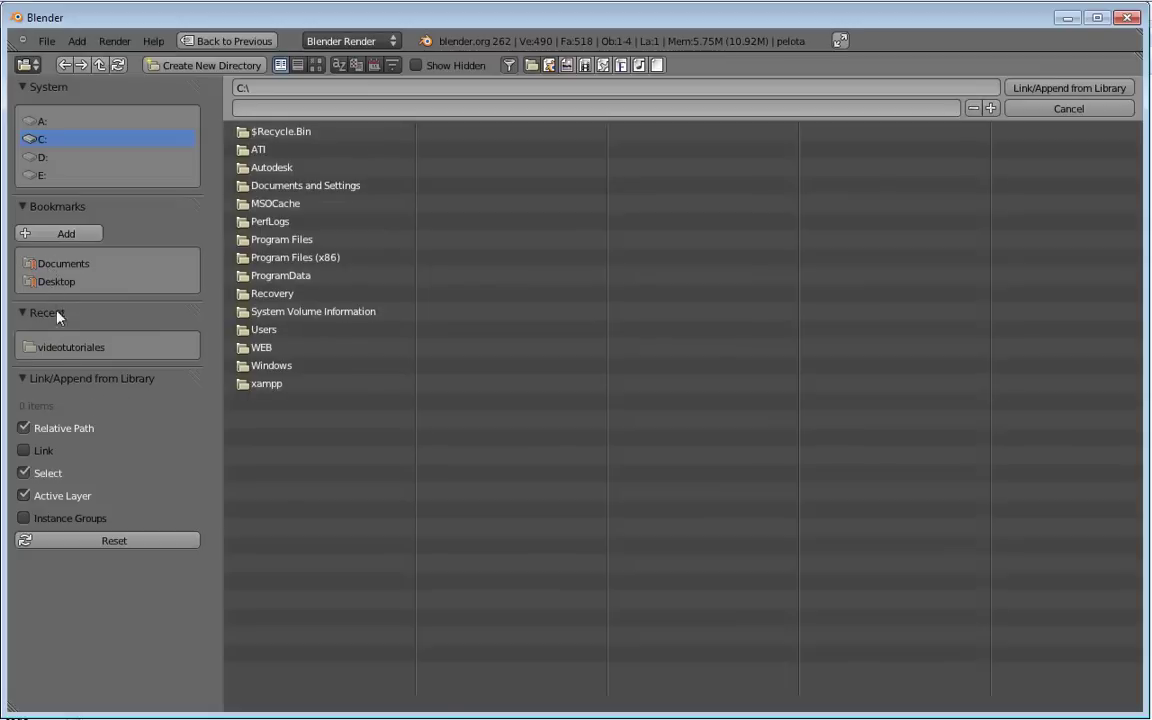
left_click(50, 346)
double_click(260, 221)
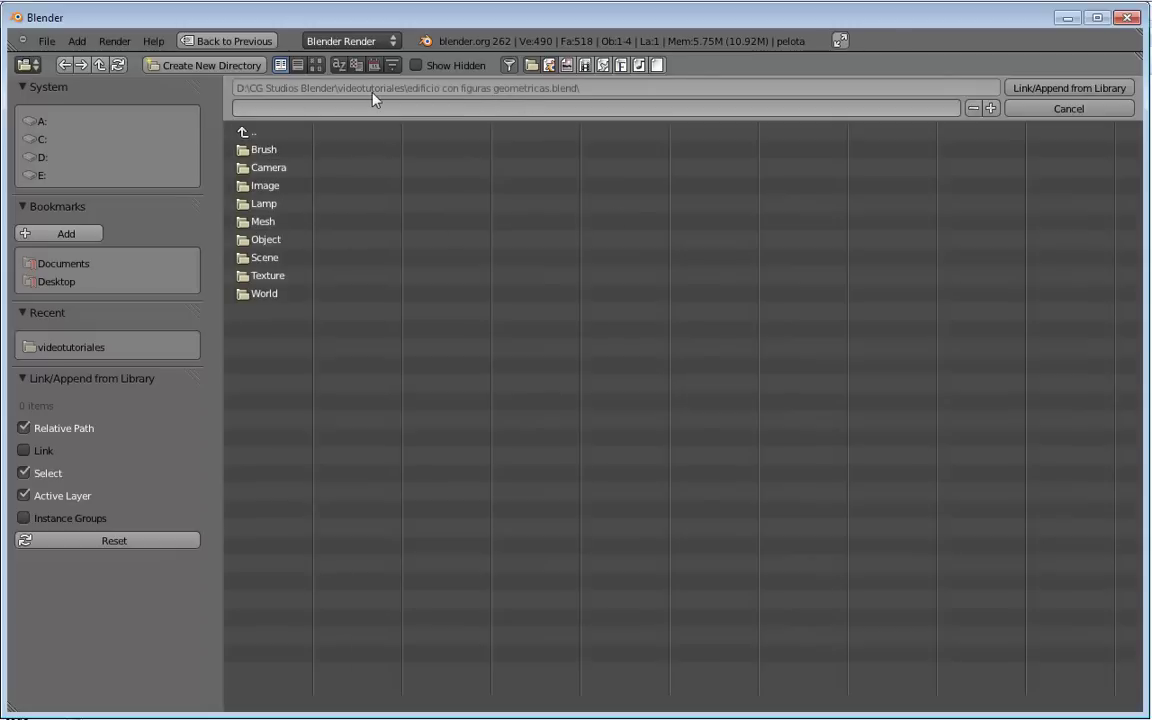
left_click(276, 246)
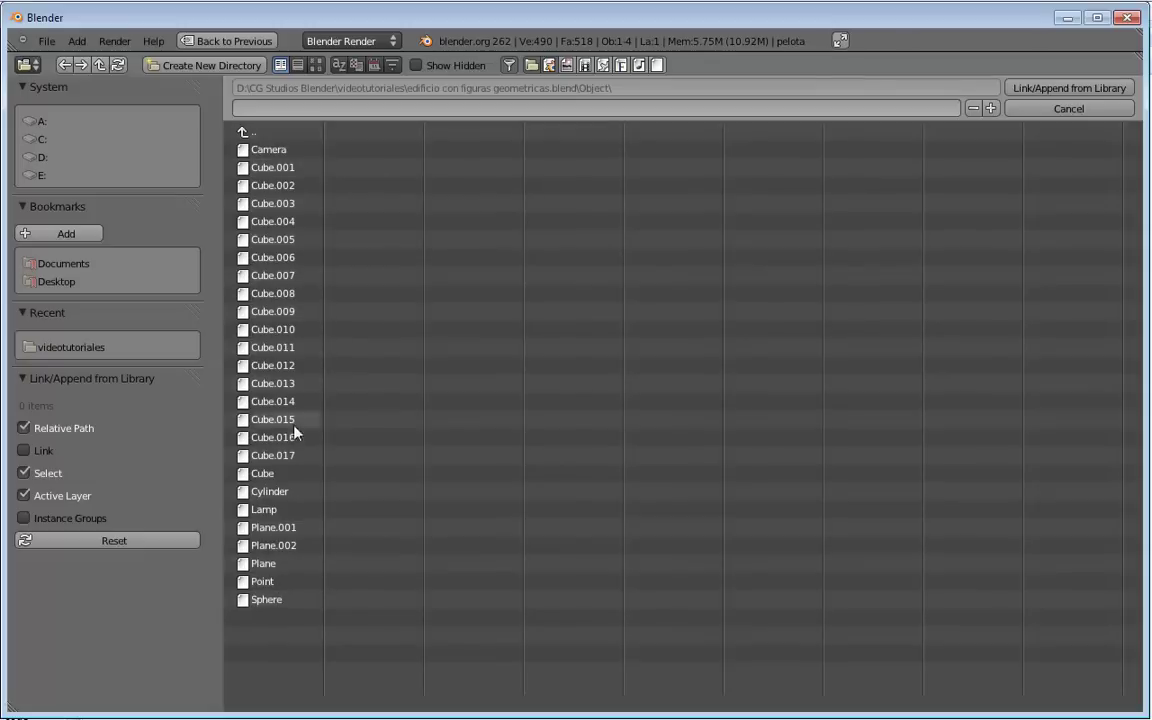
Cancel the append browser, reselect mi cubo, reframe the view and enlarge object properties.
left_click(1020, 108)
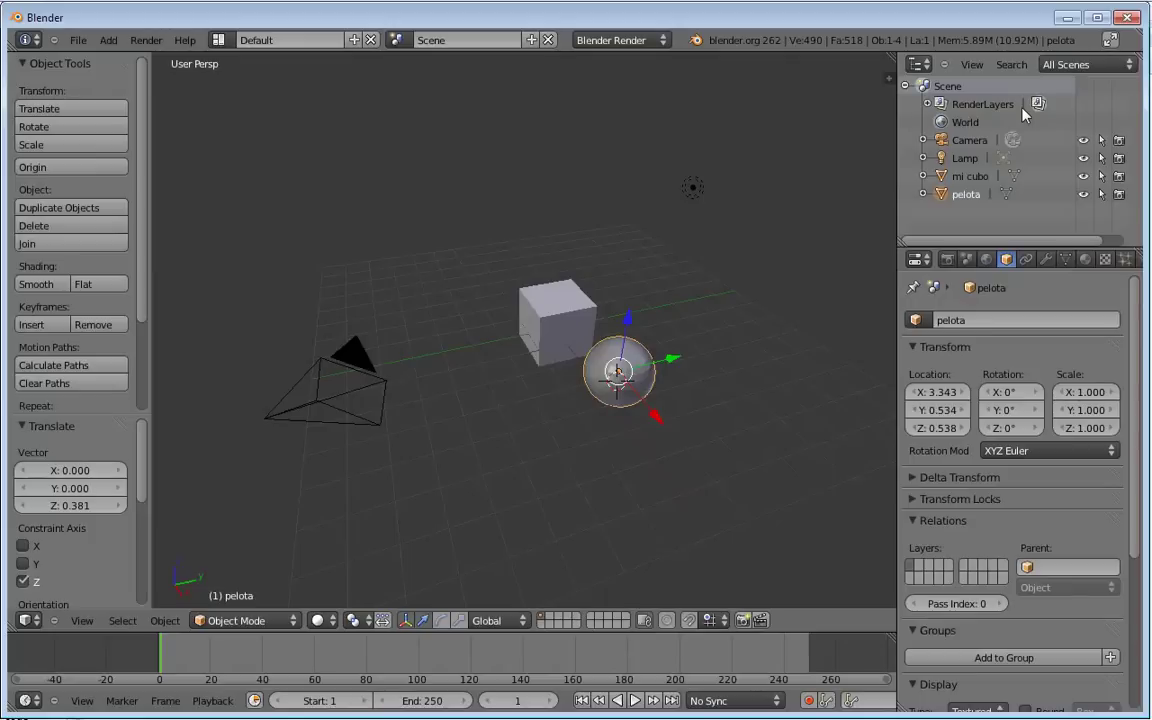
left_click(958, 176)
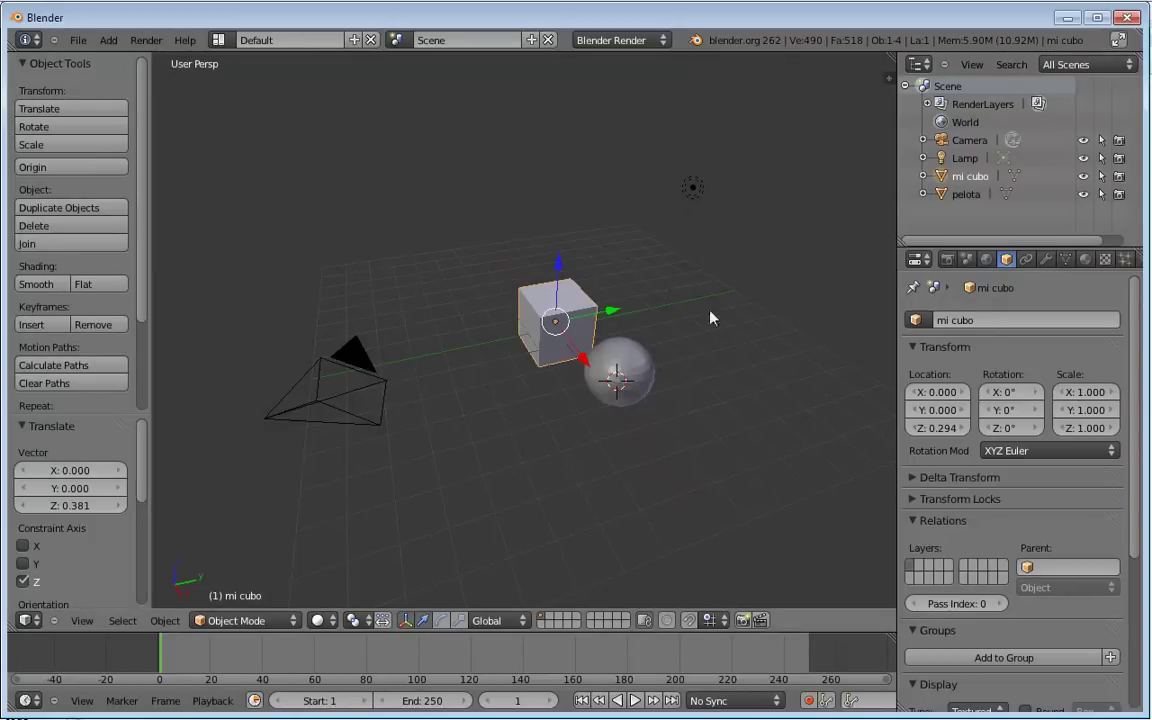
mouse_move(565, 355)
middle_mouse_down()
mouse_move(647, 366)
mouse_move(478, 370)
middle_mouse_up()
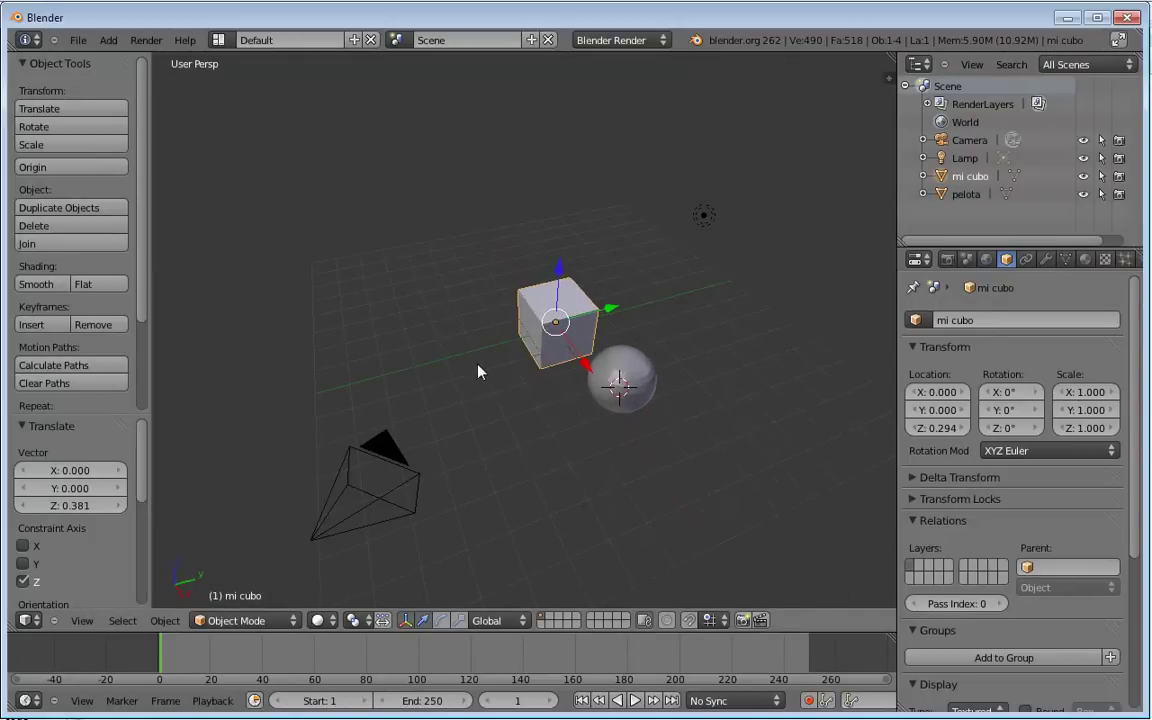
scroll(508, 357, "up", 2)
middle_click_drag(583, 373, 665, 303)
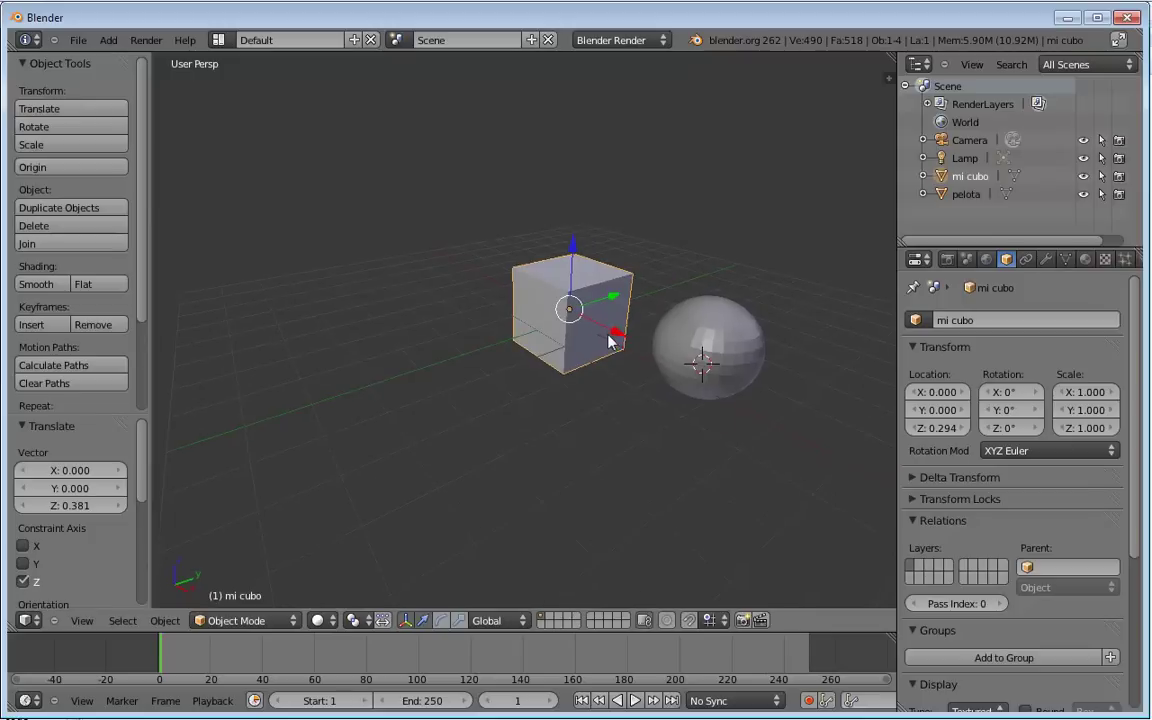
right_click(738, 358)
right_click(634, 301)
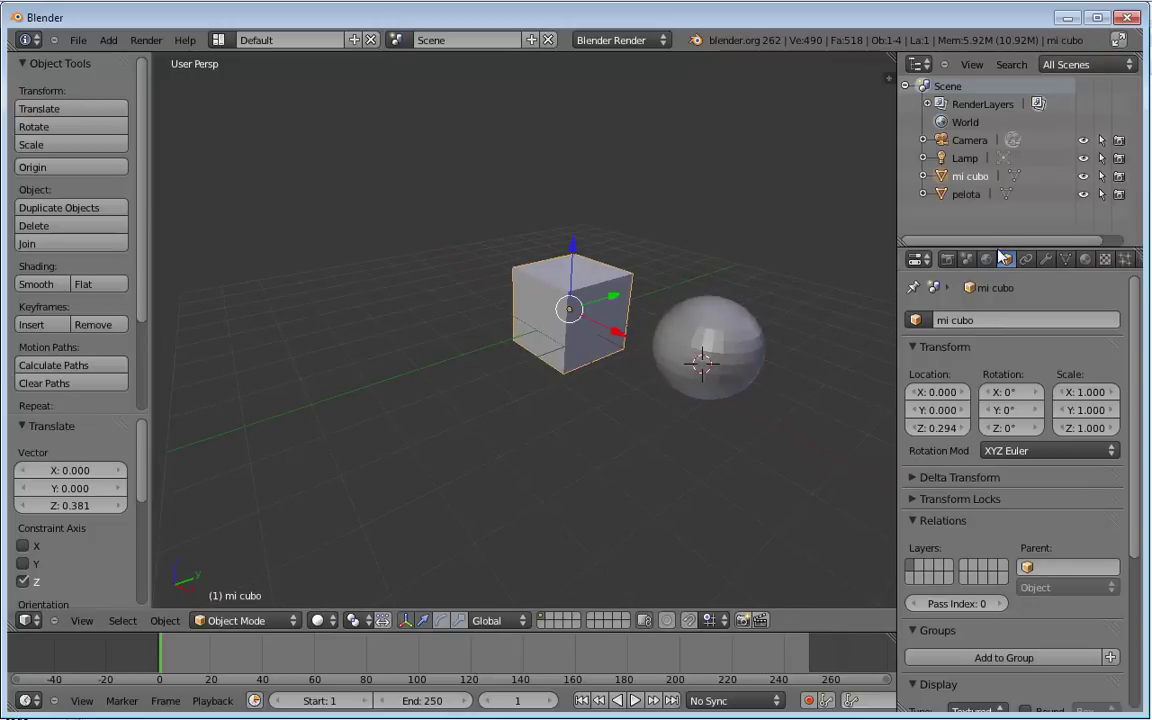
left_click_drag(997, 245, 1000, 148)
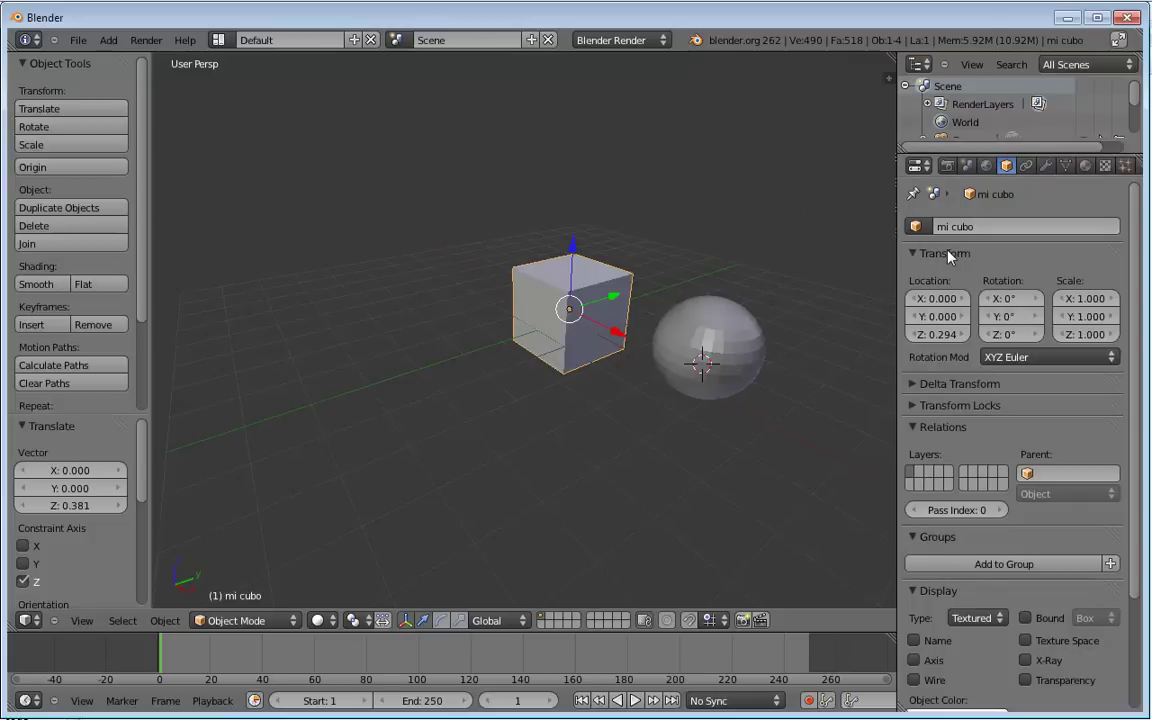
Set mi cubo to location -0.430, -0.030, 1.014, rotation -26°, -5°, -3°, scale 0.770, 1, 0.940.
mouse_move(937, 298)
left_mouse_down()
mouse_move(960, 298)
mouse_move(926, 316)
mouse_move(965, 334)
mouse_move(990, 334)
mouse_move(1030, 298)
mouse_move(1000, 298)
mouse_move(1007, 343)
mouse_move(995, 336)
left_mouse_up()
left_click_drag(898, 295, 867, 293)
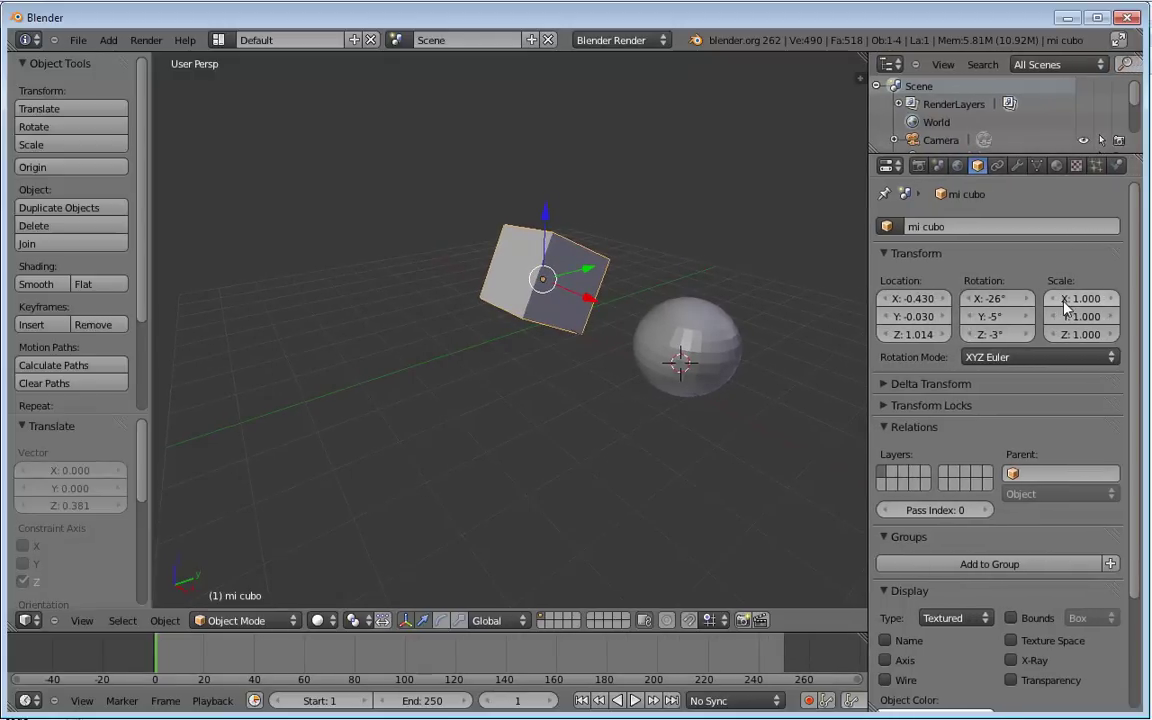
left_click_drag(1063, 300, 1040, 300)
key("z")
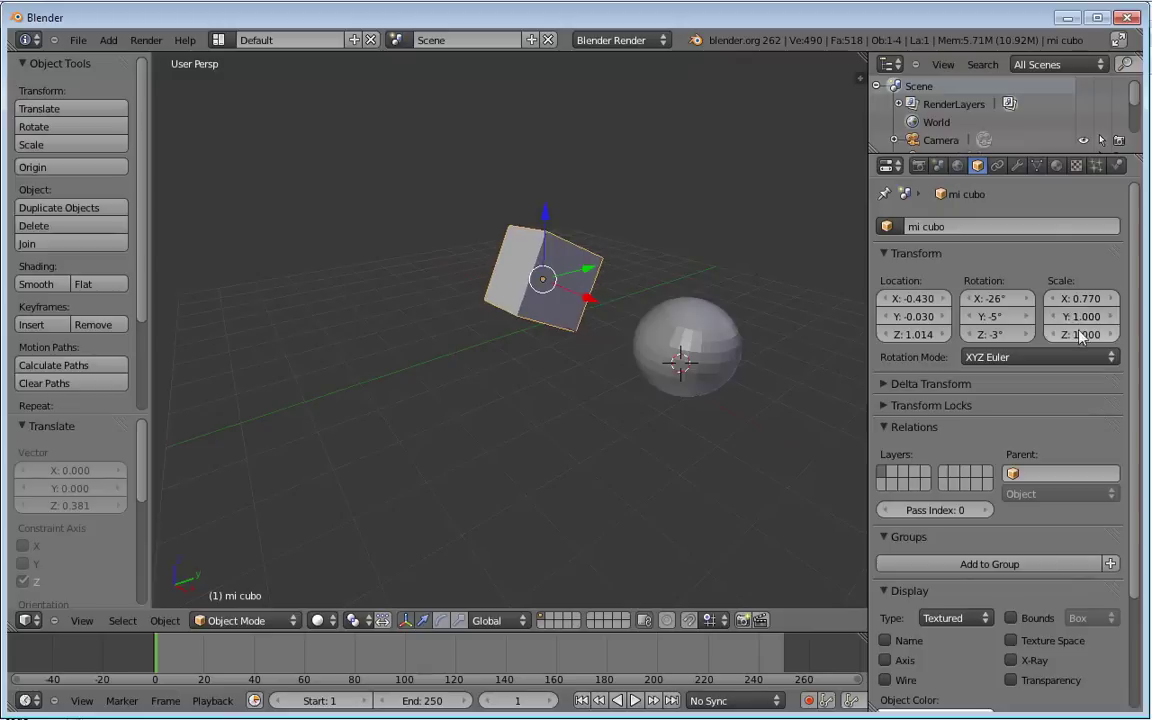
left_click(782, 306)
Show the N sidebar and set mi cubo to location X -0.530, rotation Y 12°, scale X 1.185.
key("n")
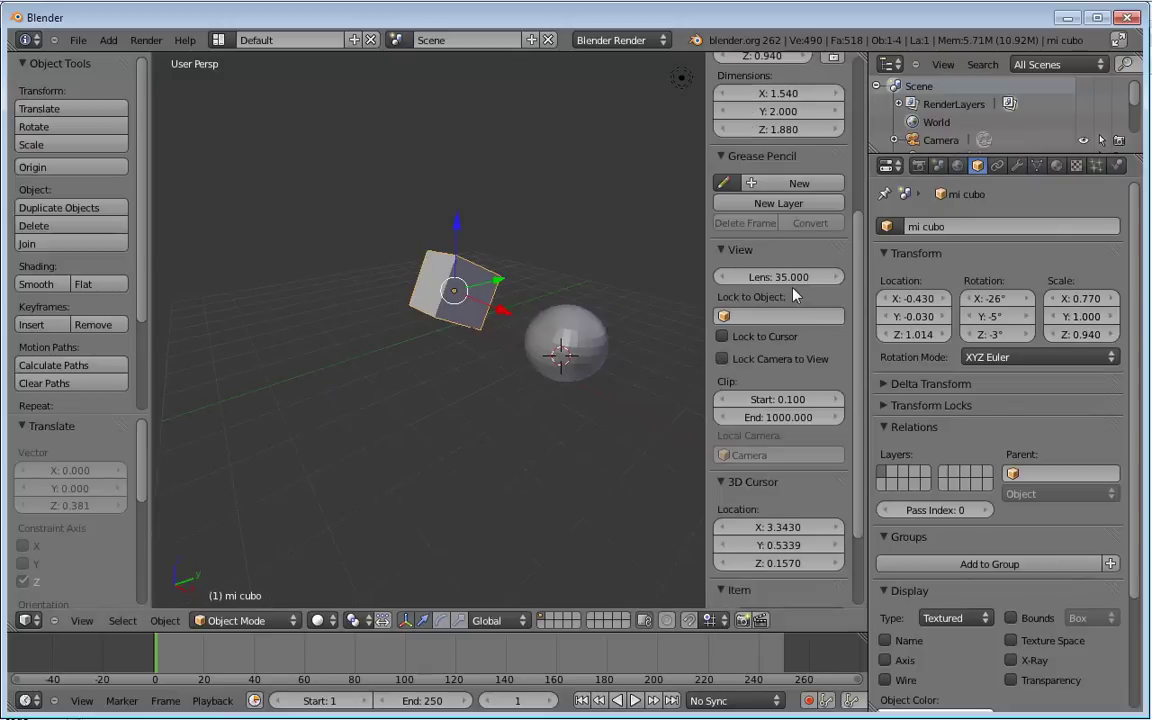
scroll(785, 200, "up", 4)
scroll(785, 180, "up", 3)
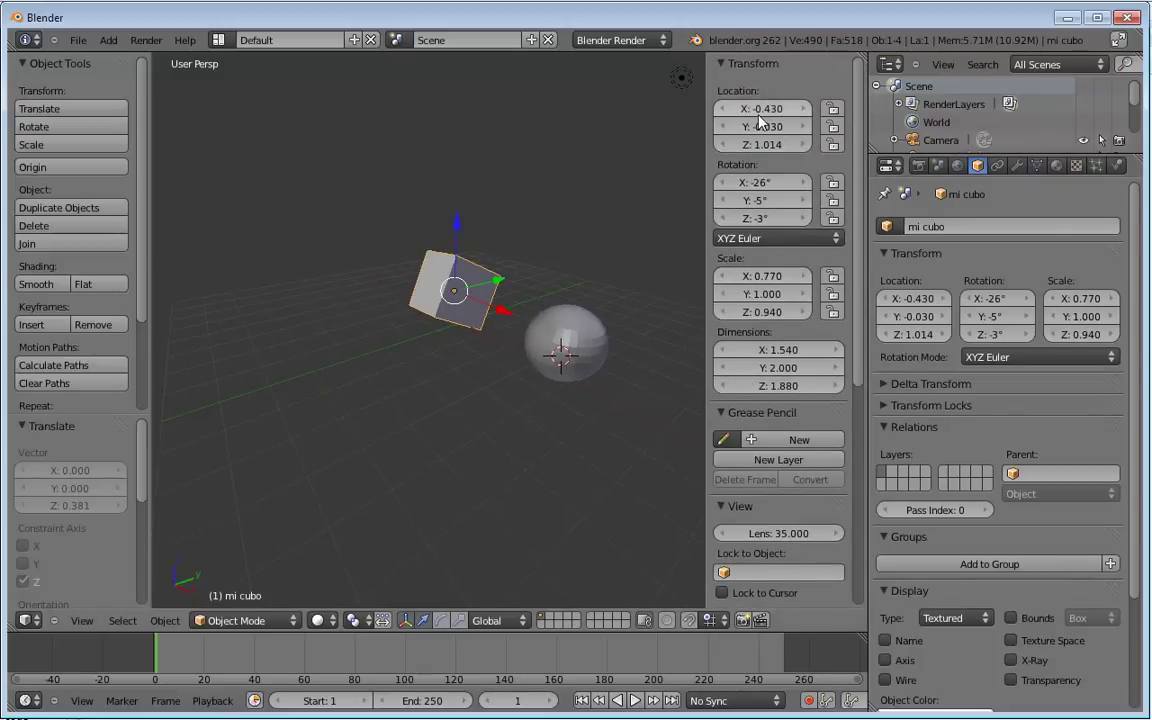
left_click_drag(770, 352, 800, 352)
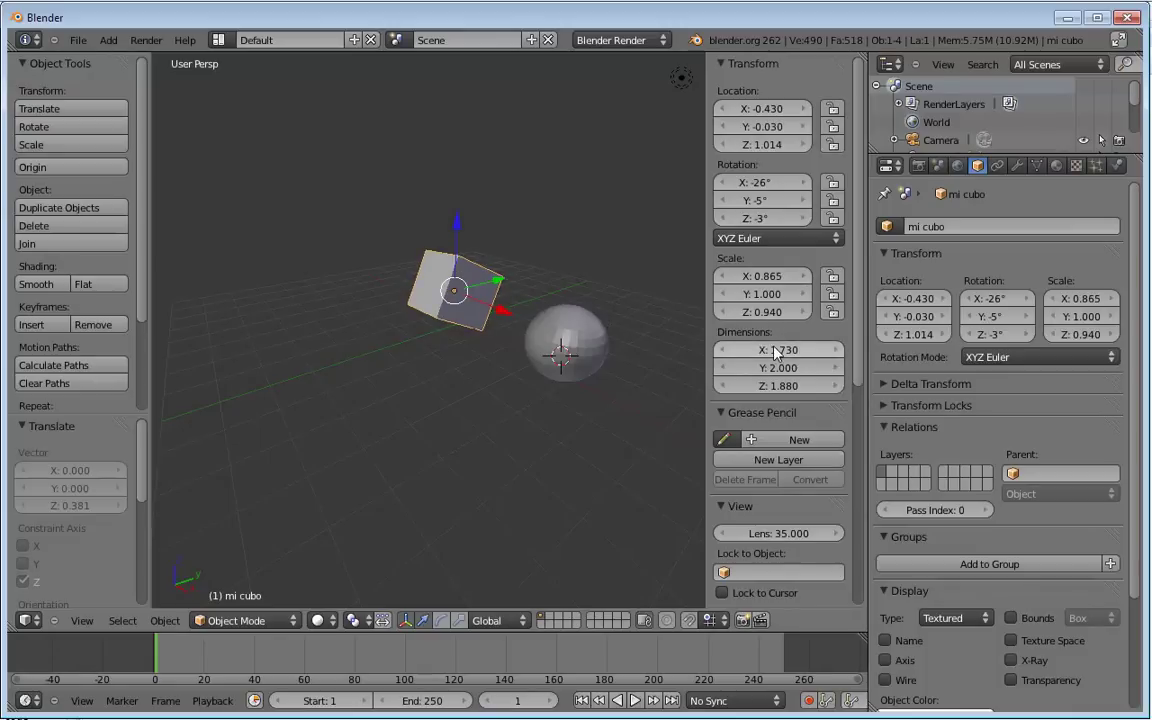
left_click_drag(755, 283, 995, 283)
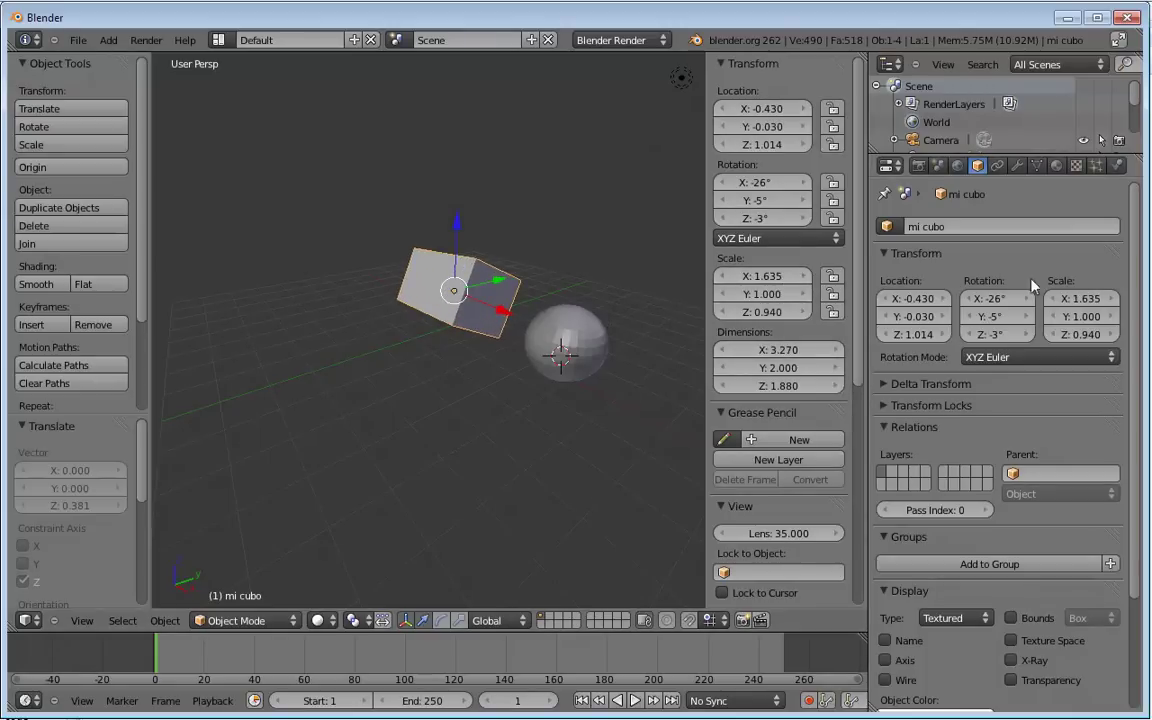
left_click_drag(770, 108, 750, 108)
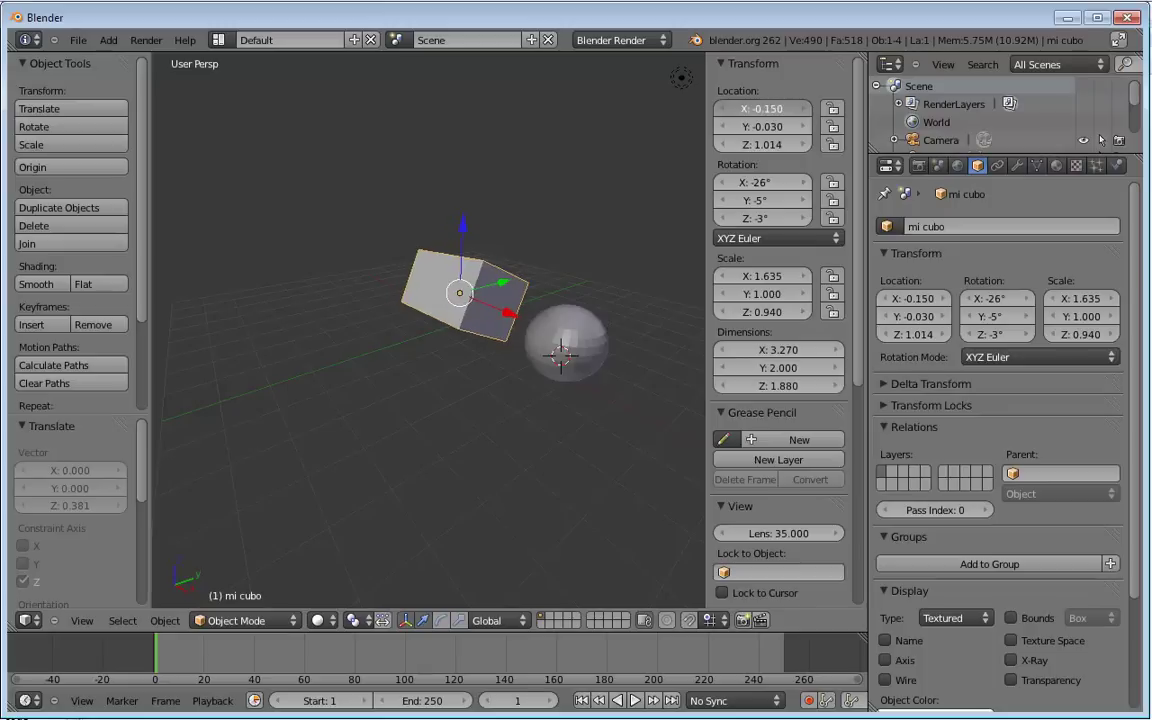
left_click_drag(769, 203, 820, 203)
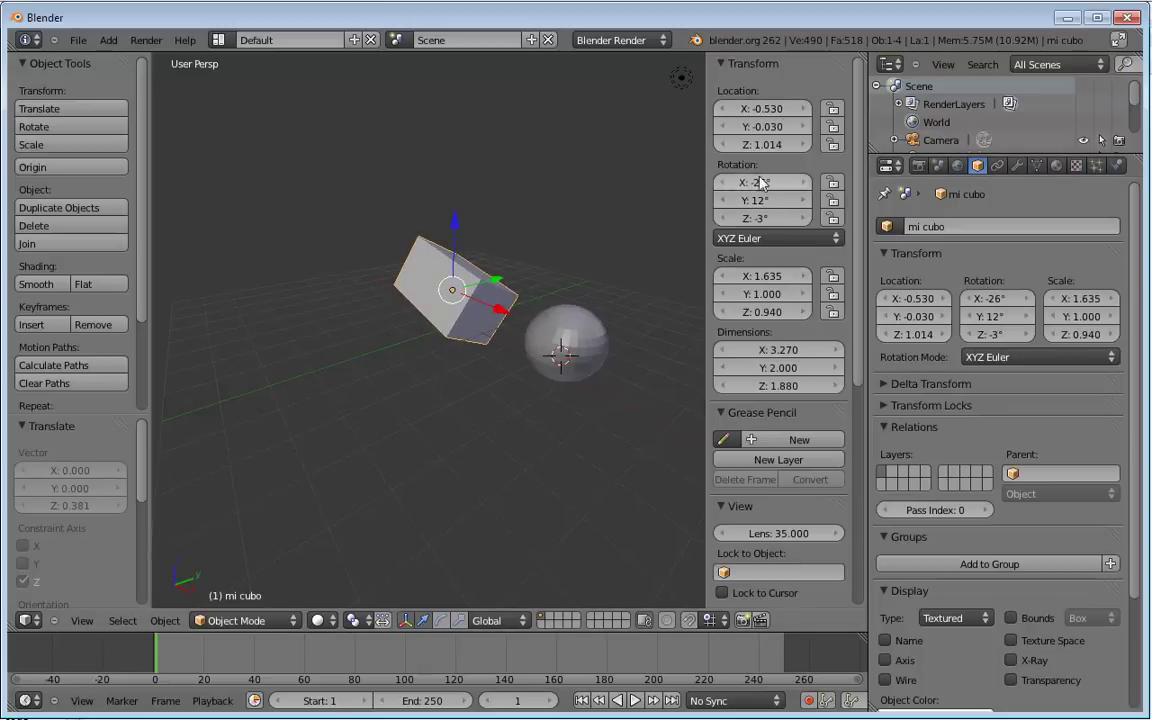
left_click_drag(763, 275, 740, 275)
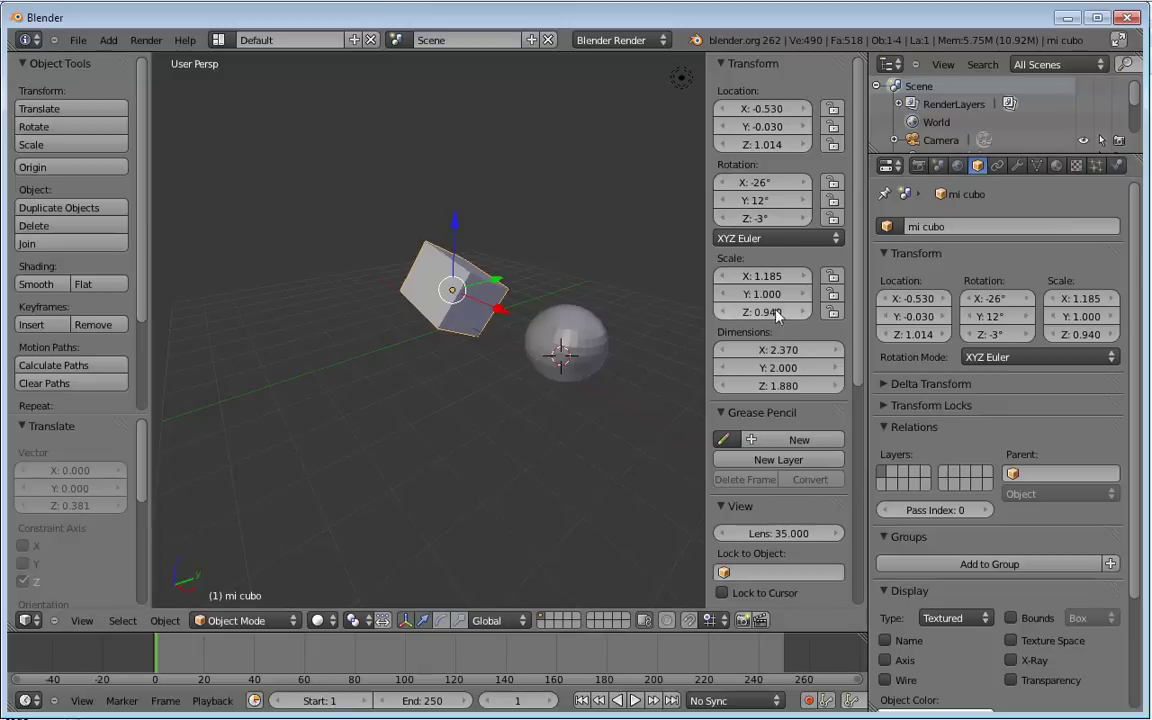
Keep rotation mode XYZ Euler, peek at Delta Transform, and expand Transform Locks.
left_click(1036, 363)
left_click(1034, 360)
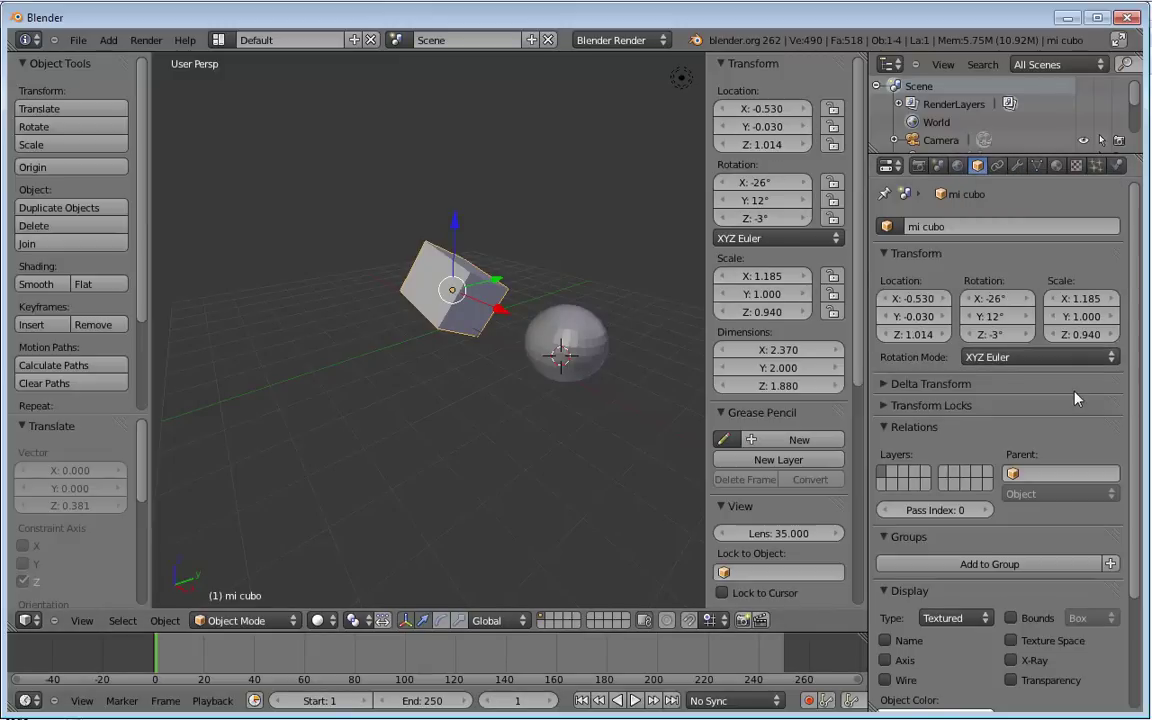
left_click(904, 388)
left_click(904, 388)
left_click(911, 387)
left_click(925, 388)
left_click(938, 409)
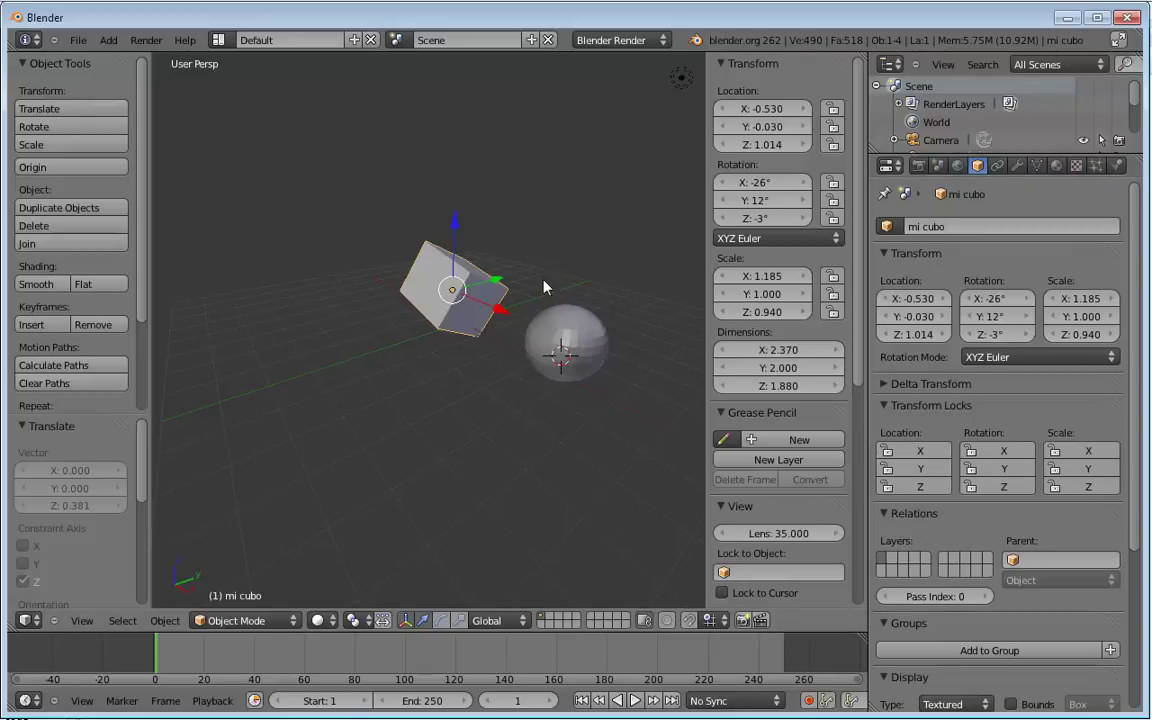
Nudge mi cubo along Y and orbit to a top-down view with the sphere on the right.
left_click_drag(507, 288, 490, 291)
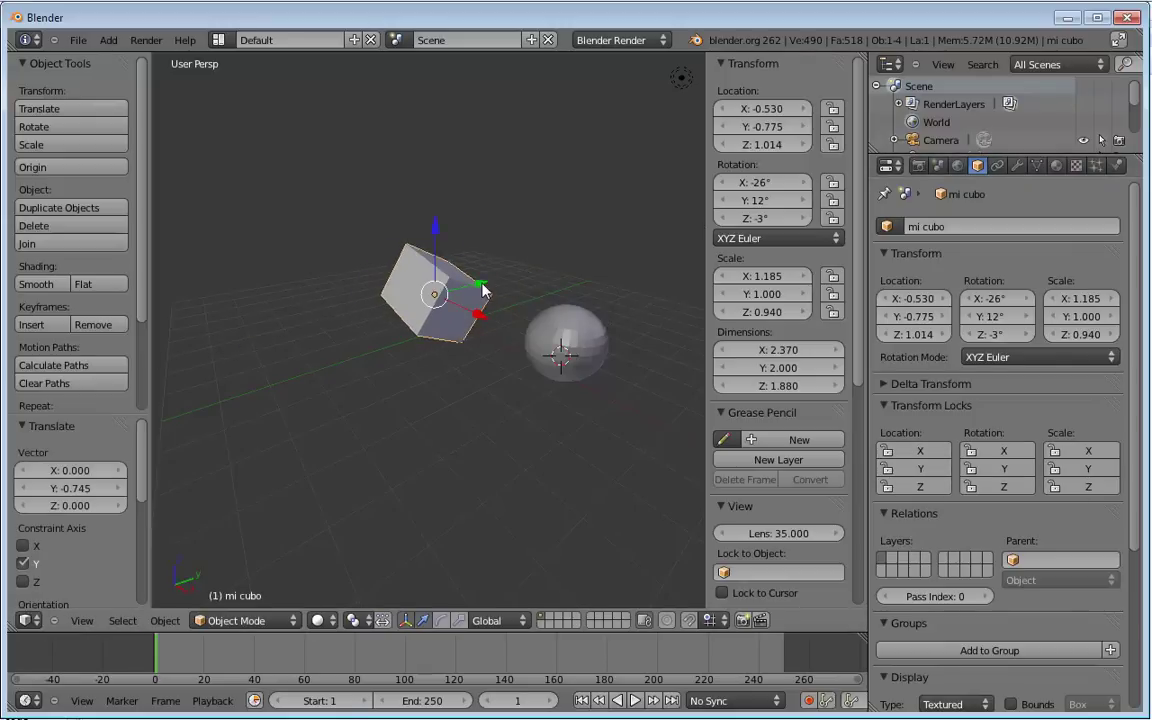
middle_click_drag(462, 252, 420, 445)
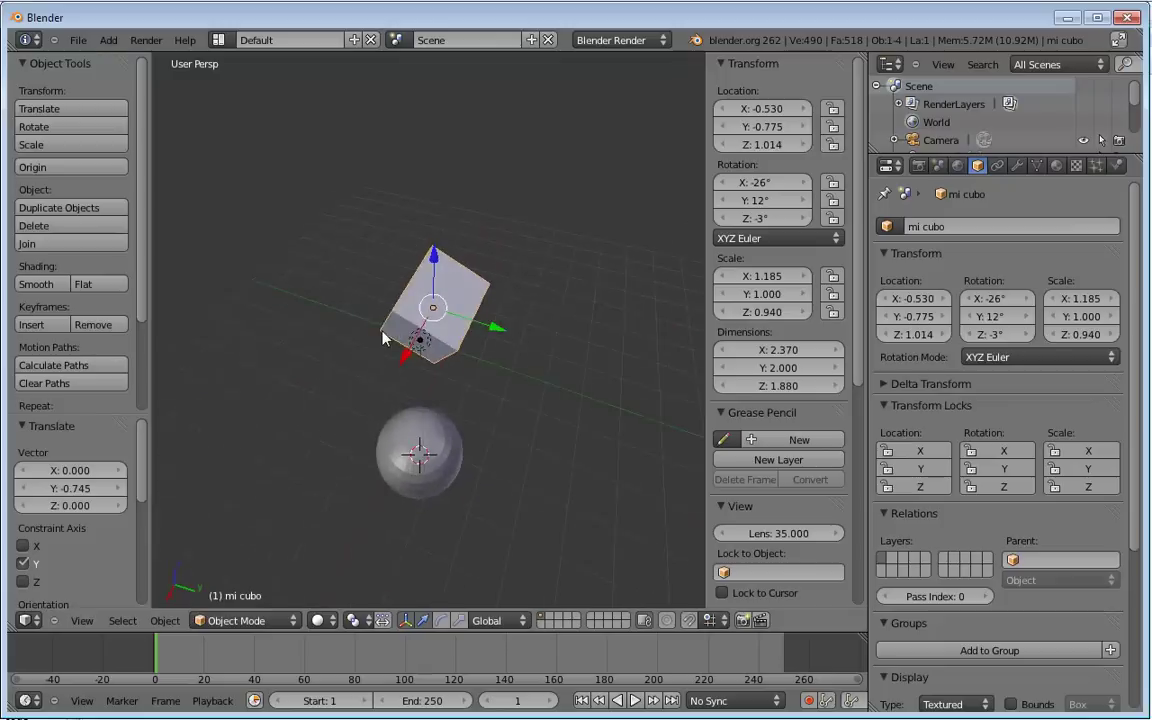
right_click(432, 366)
right_click(437, 311)
mouse_move(437, 311)
middle_mouse_down()
mouse_move(440, 420)
mouse_move(247, 212)
middle_mouse_up()
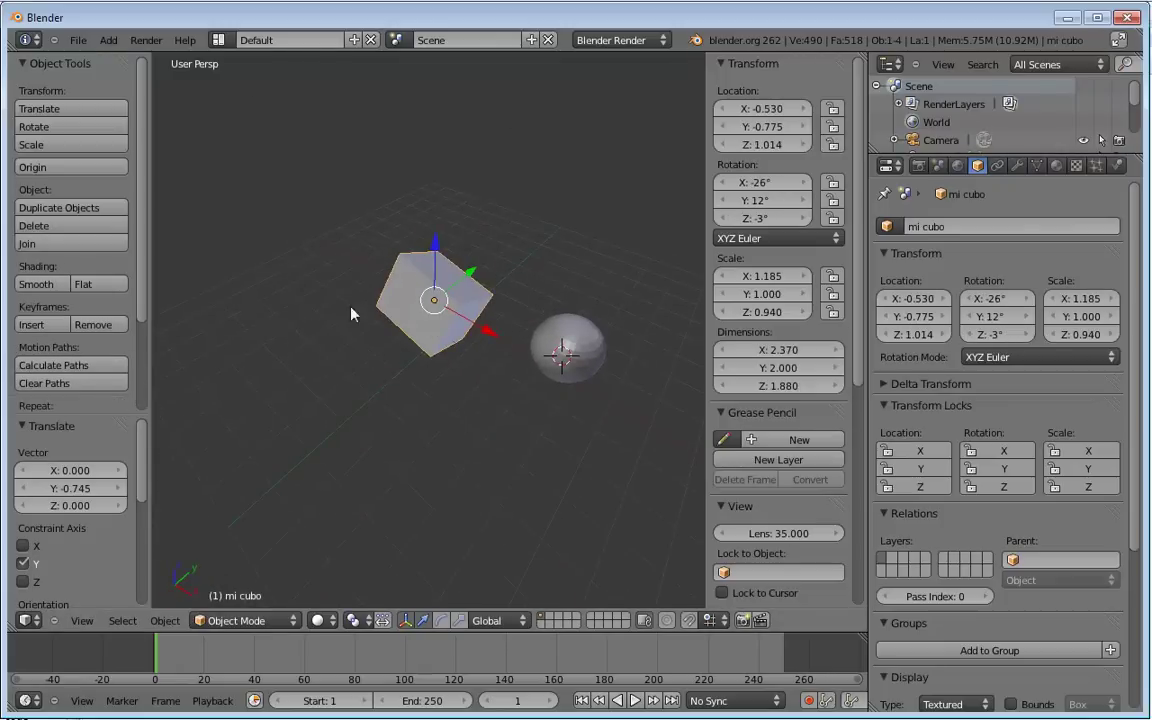
Try the cube's X, Y and Z location locks and toggle the move gizmo.
left_click(918, 451)
left_click(918, 469)
left_click(918, 487)
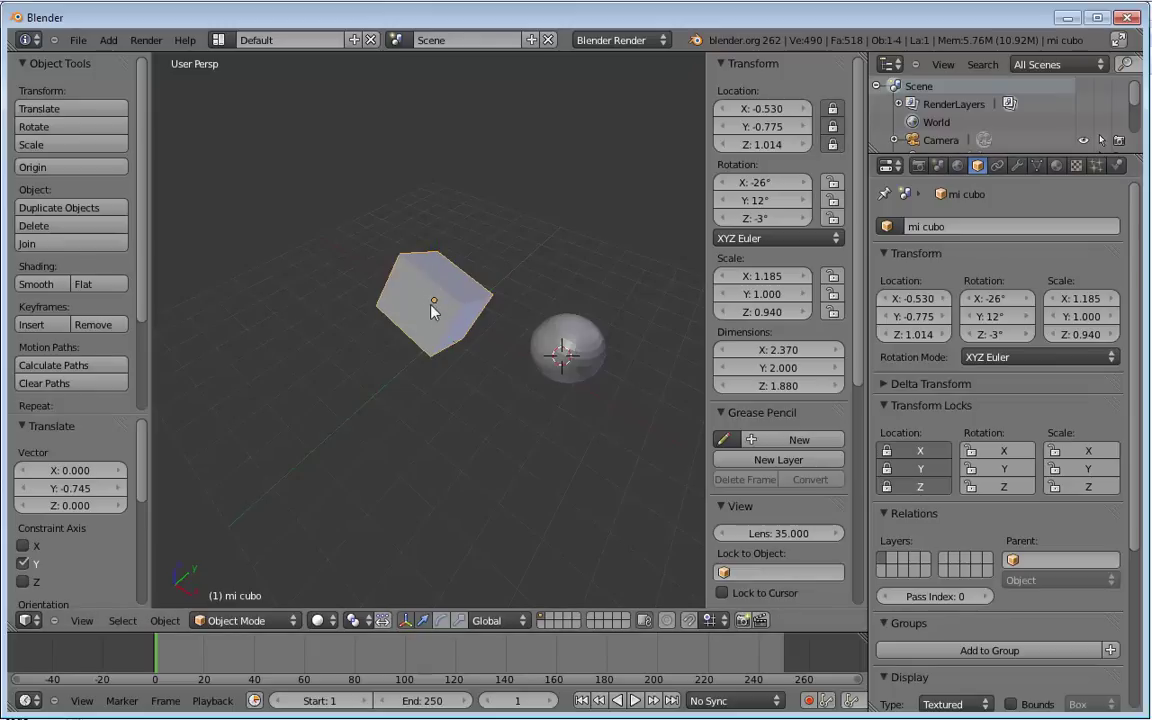
left_click(920, 452)
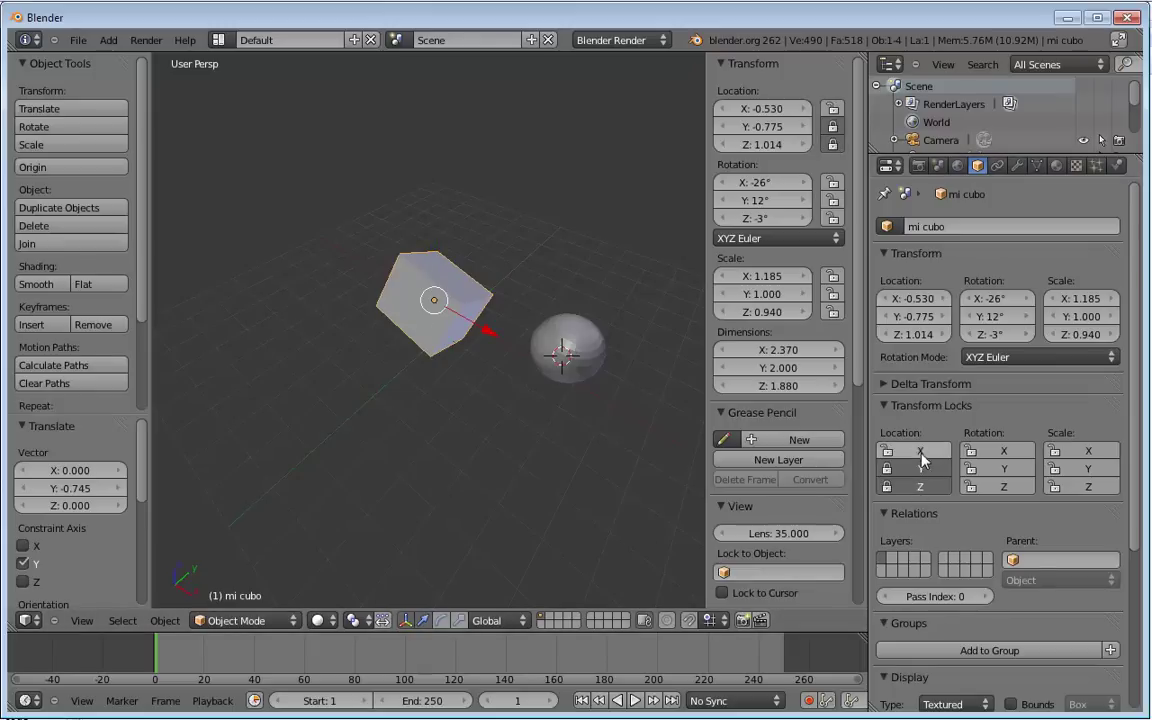
left_click_drag(920, 469, 920, 487)
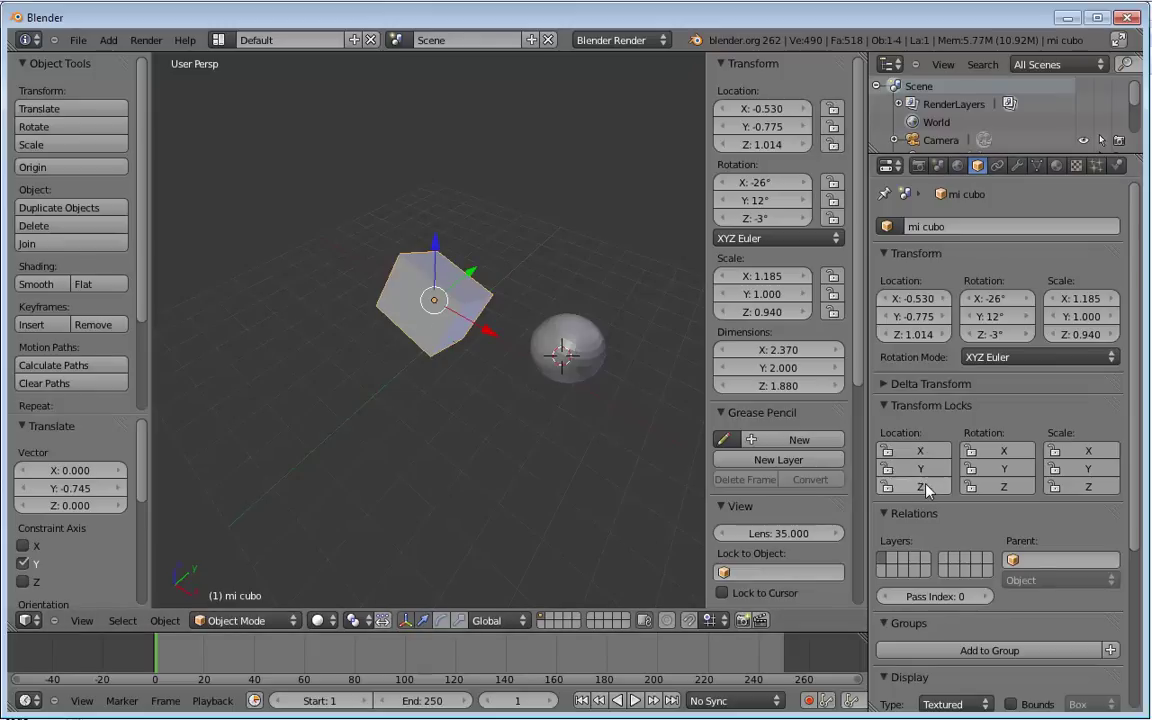
left_click(406, 620)
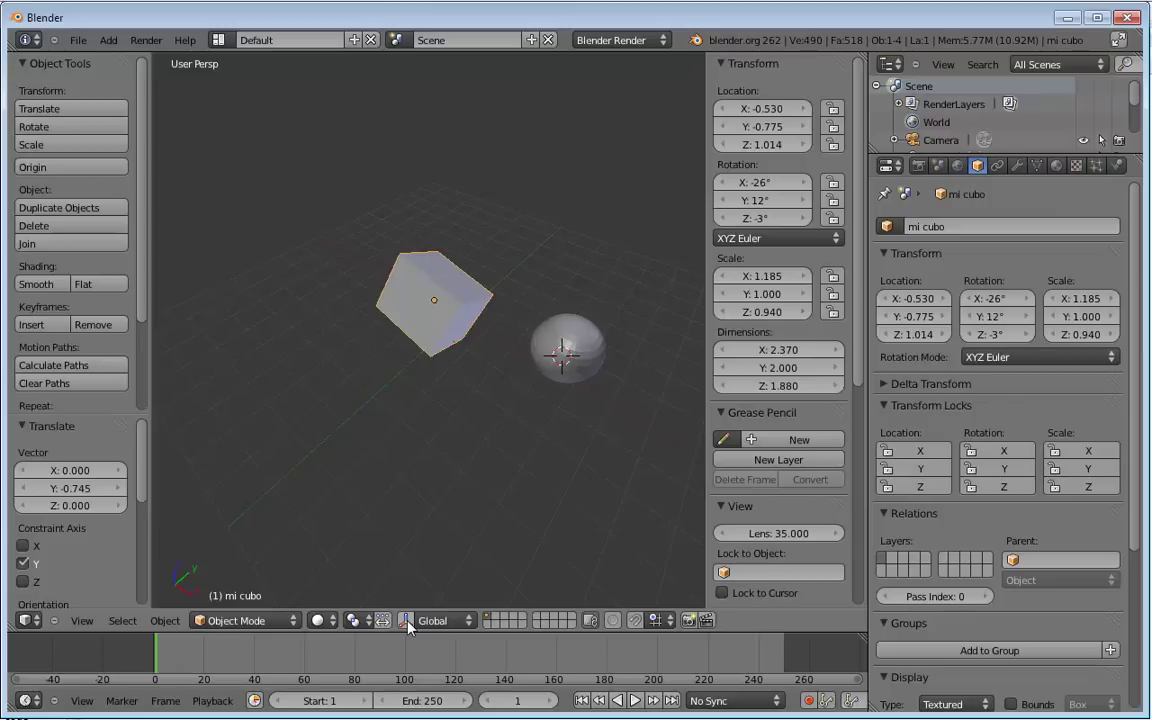
left_click(406, 620)
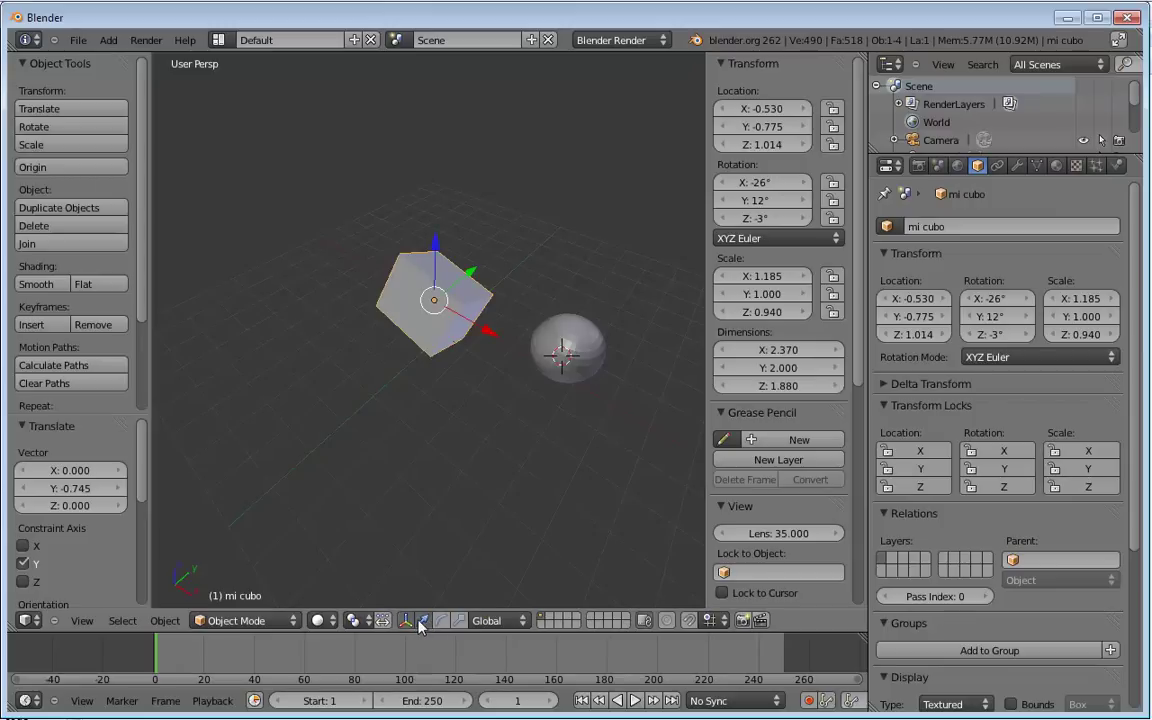
Move mi cubo to Z 0.874 and lock its location on X, Y and Z.
mouse_move(436, 262)
left_mouse_down()
mouse_move(455, 240)
mouse_move(457, 253)
left_mouse_up()
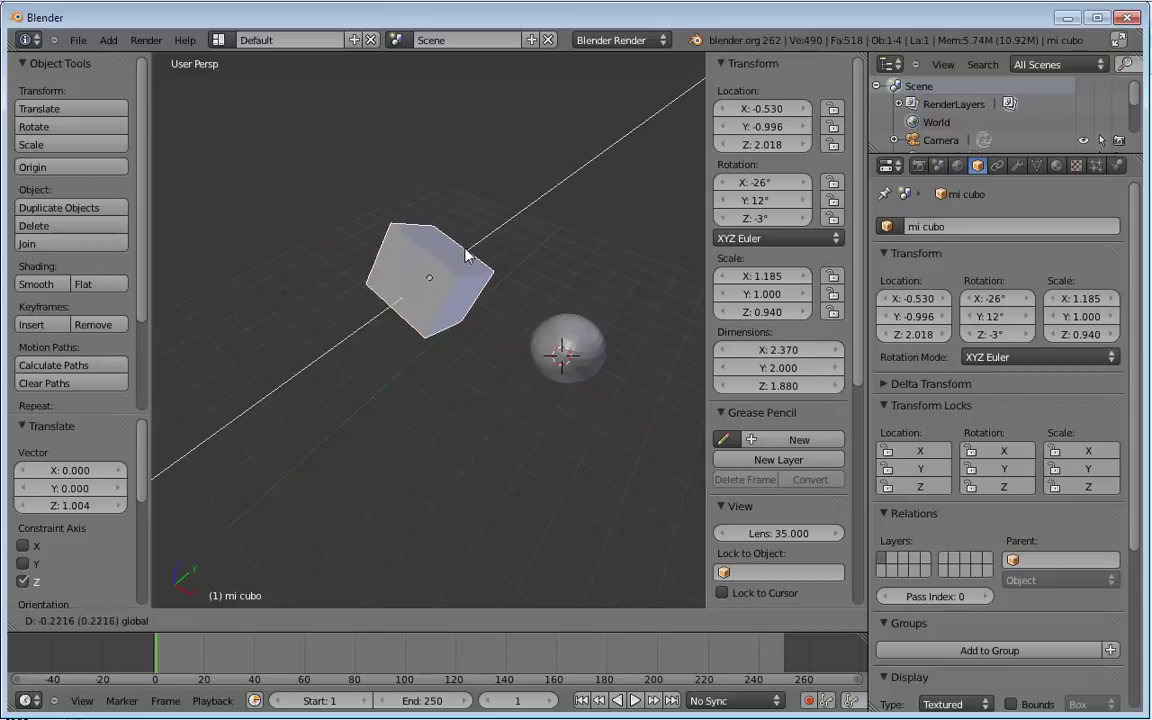
left_click(928, 456)
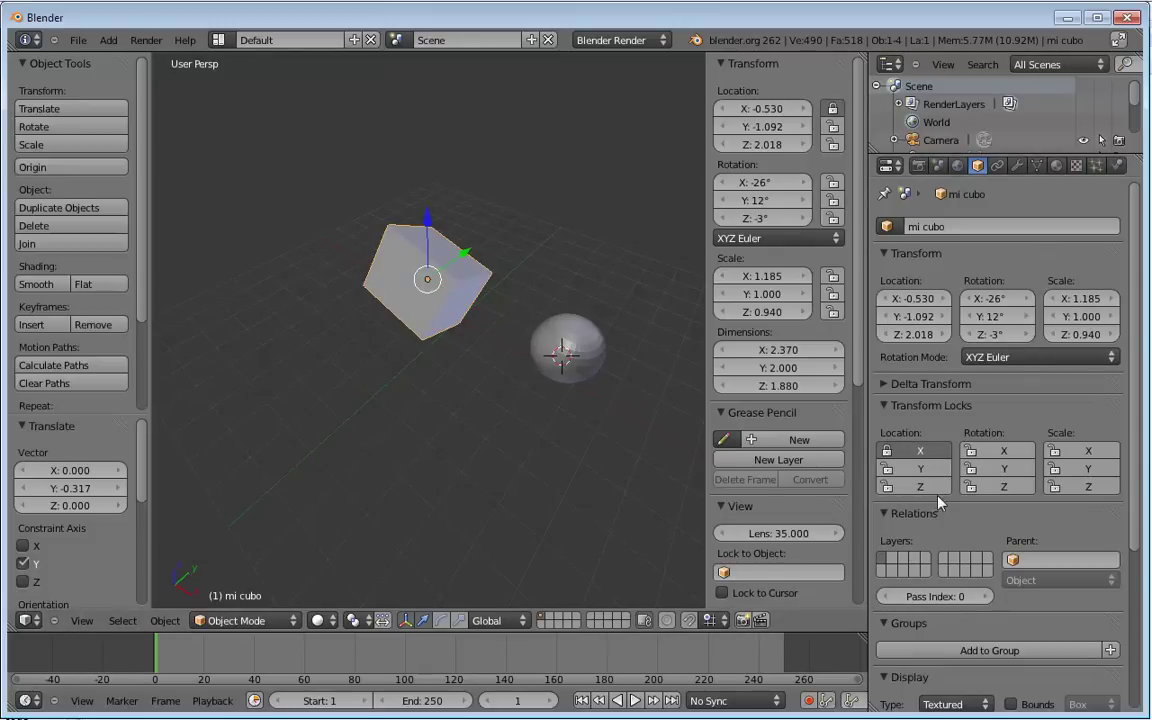
left_click(913, 470)
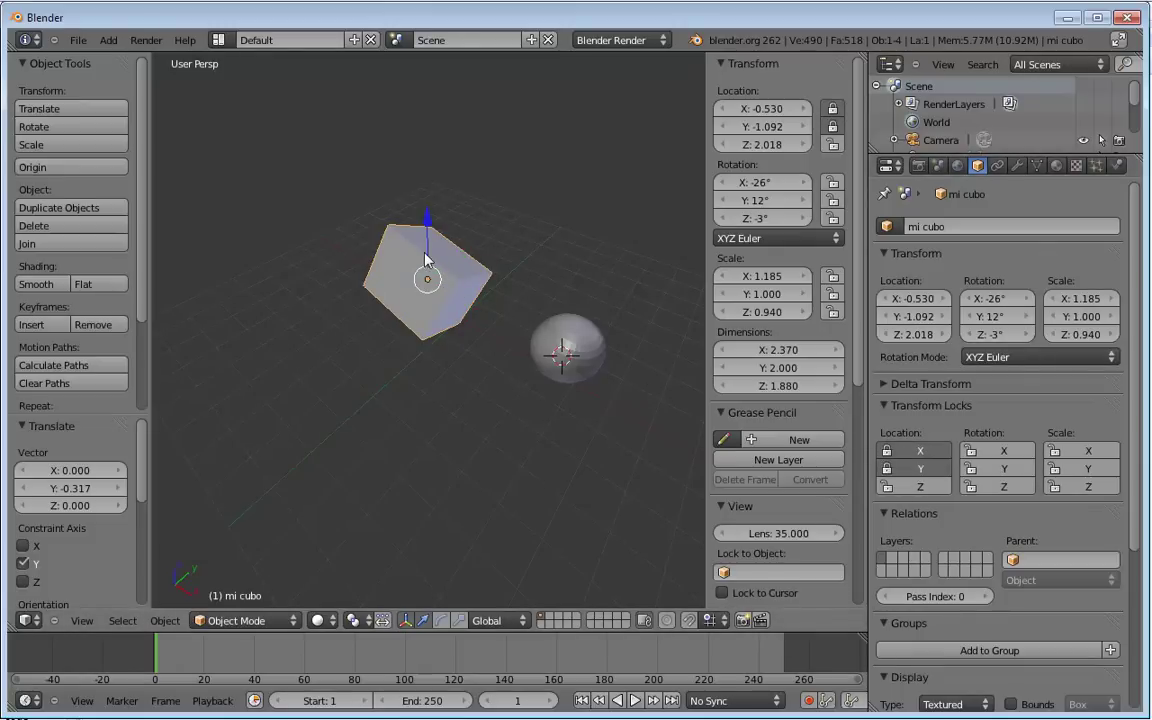
mouse_move(425, 260)
left_mouse_down()
mouse_move(391, 95)
mouse_move(386, 249)
mouse_move(500, 288)
left_mouse_up()
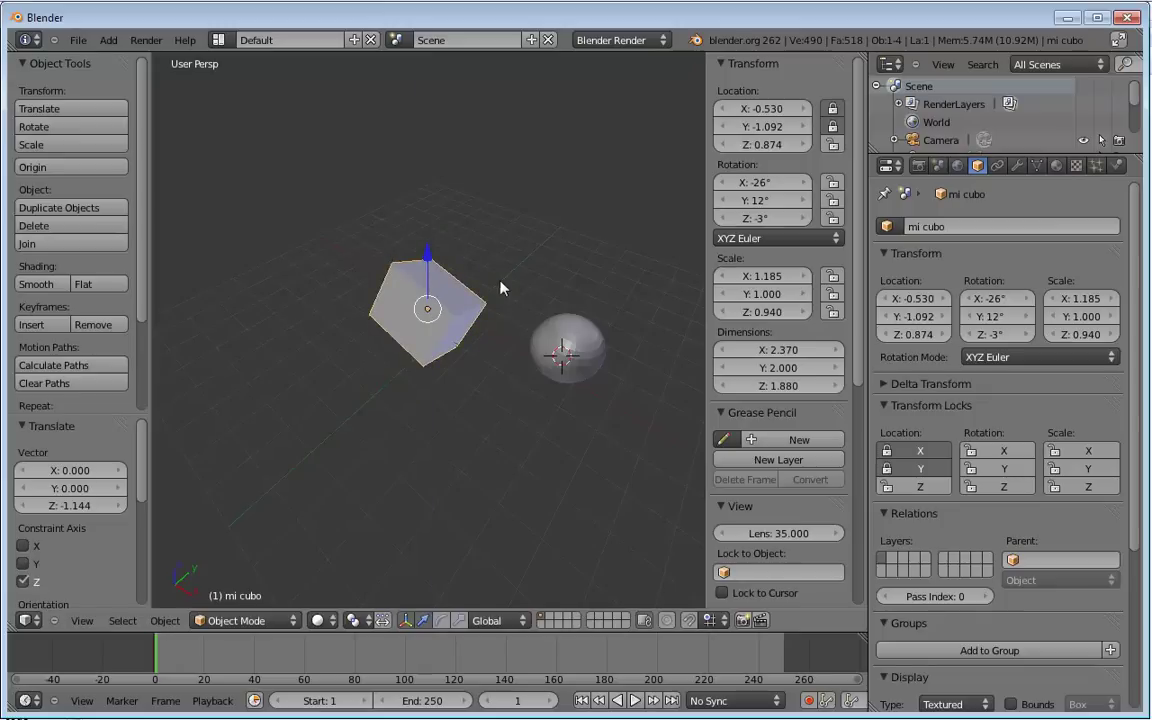
key("g")
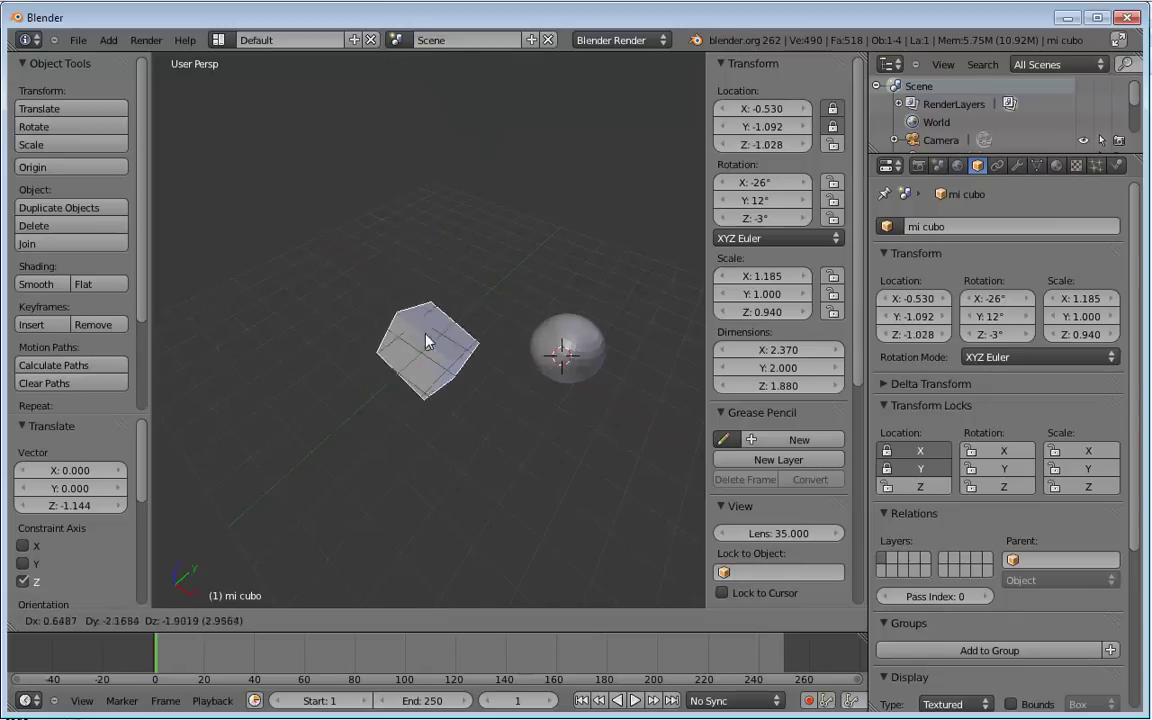
key("Escape")
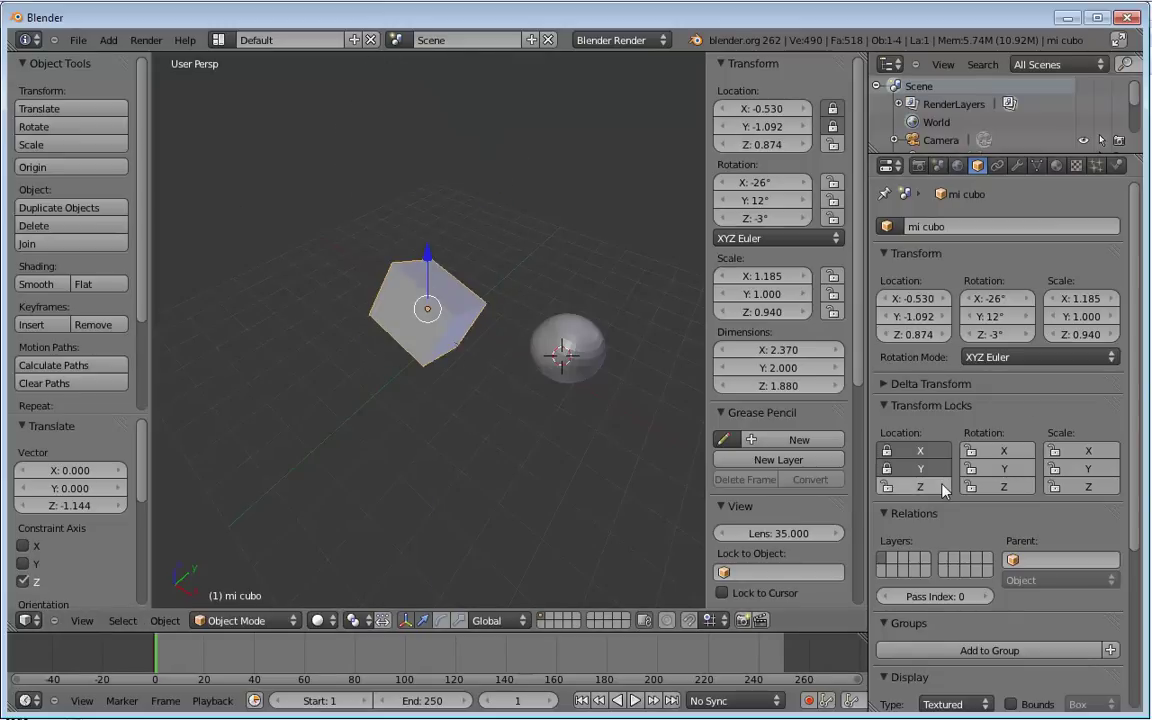
left_click(886, 486)
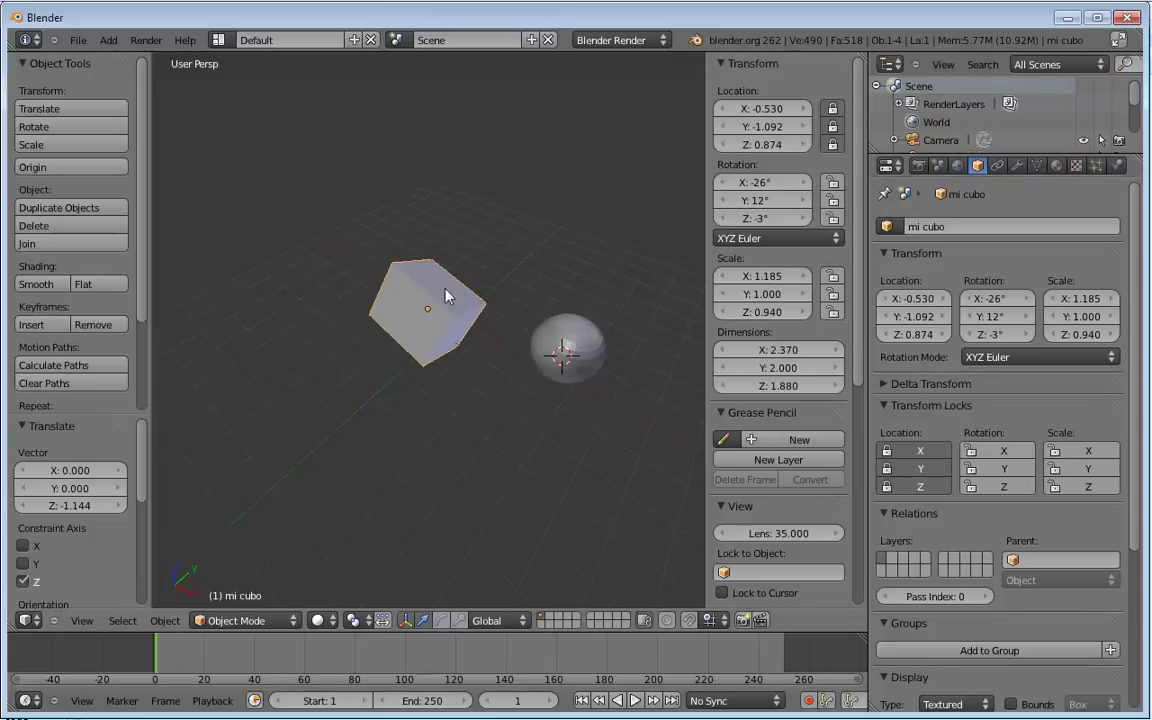
Move pelota along X and Y so it sits beside the cube.
right_click(598, 358)
key("g")
key("x")
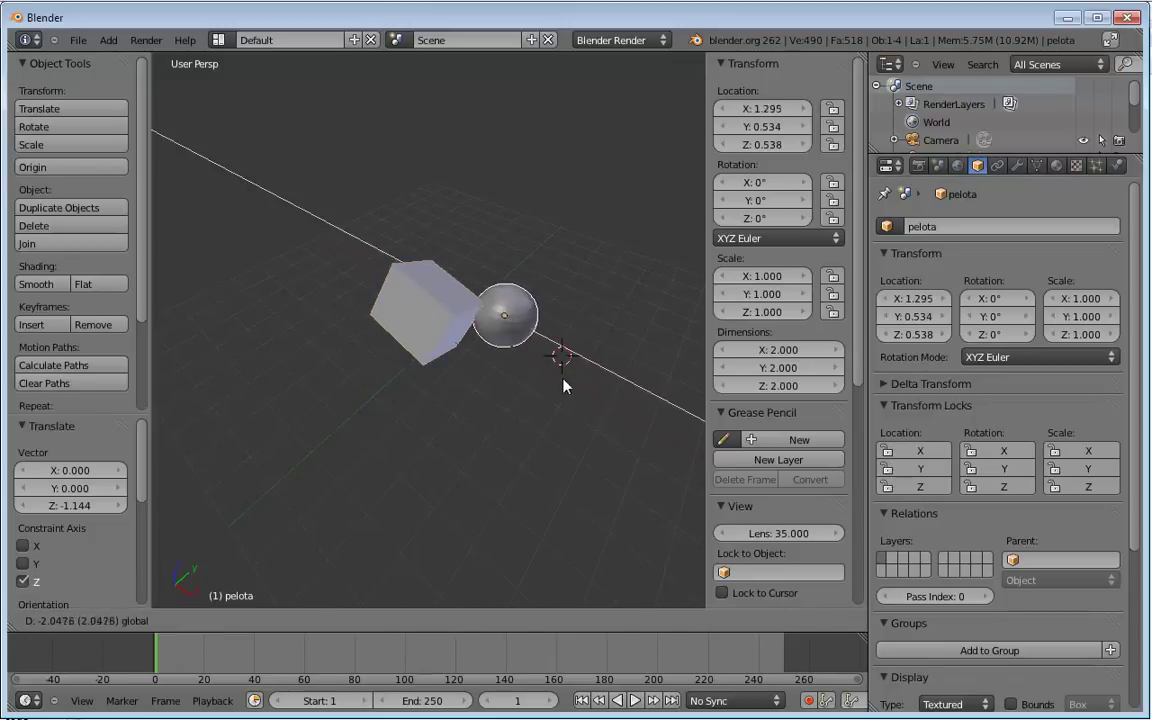
left_click(546, 306)
key("g")
key("y")
left_click(458, 337)
Confirm the location-locked cube can't be moved with G, then orbit the scene.
right_click(424, 309)
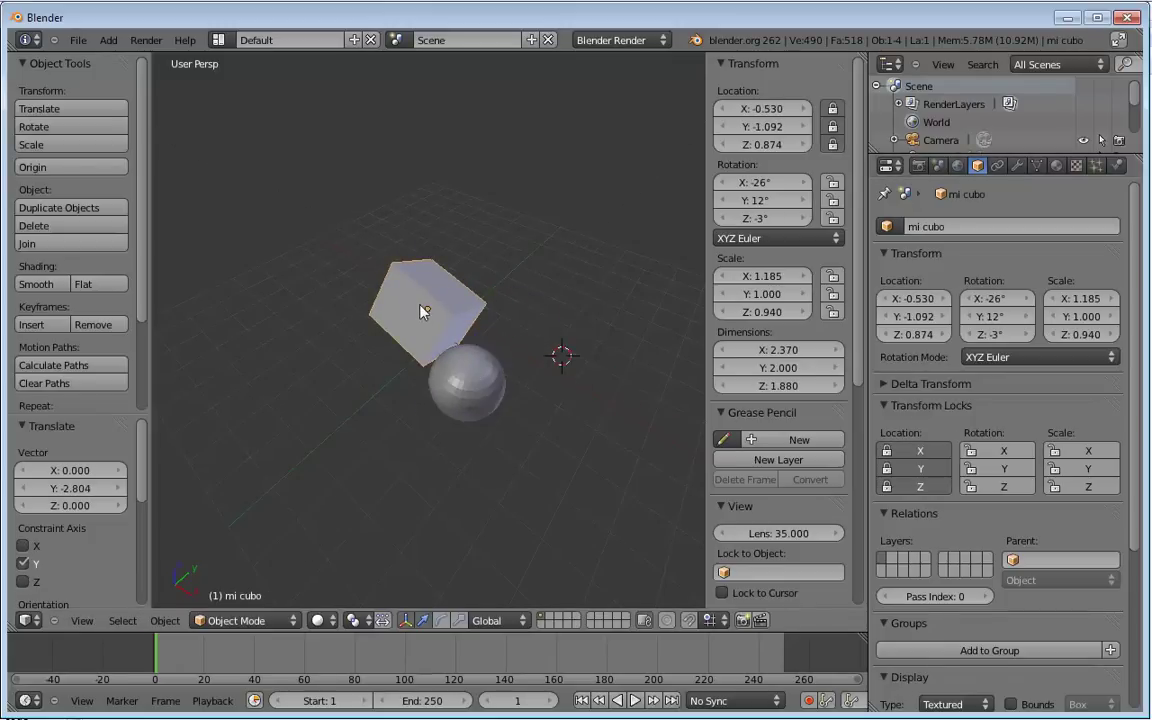
key("g")
right_click(411, 315)
key("g")
right_click(437, 307)
middle_click_drag(628, 400, 455, 293)
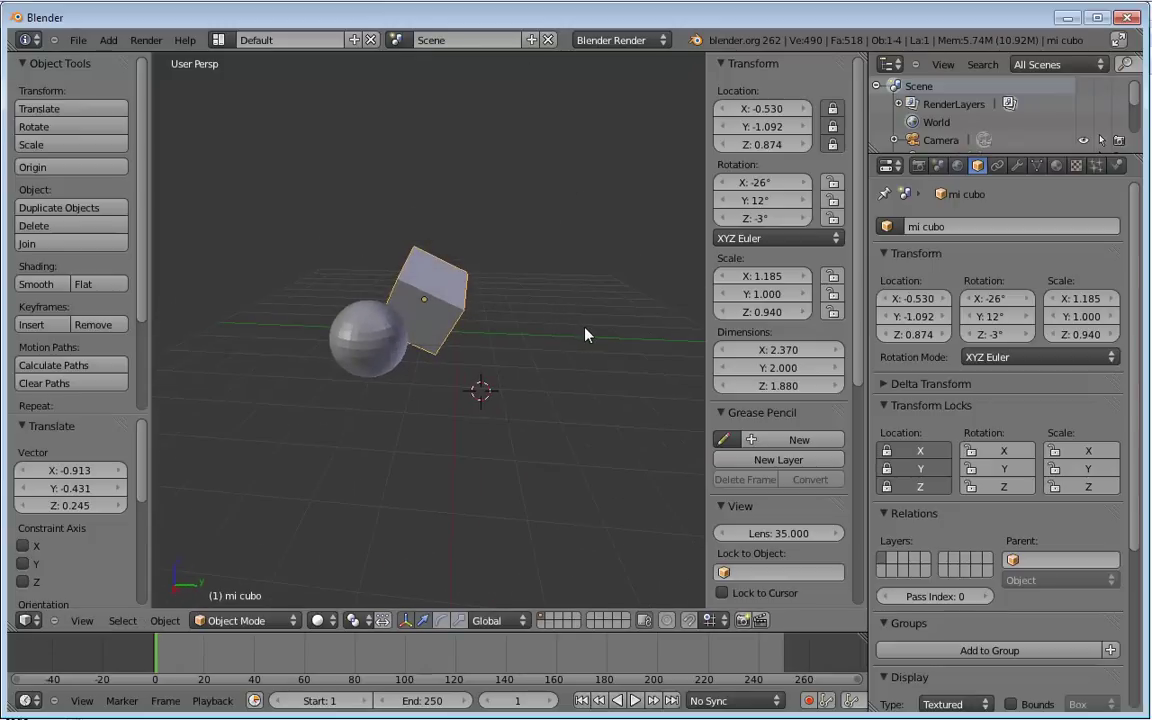
Lock mi cubo's rotation and scale on all axes.
key("r")
right_click(480, 183)
left_click_drag(970, 450, 970, 486)
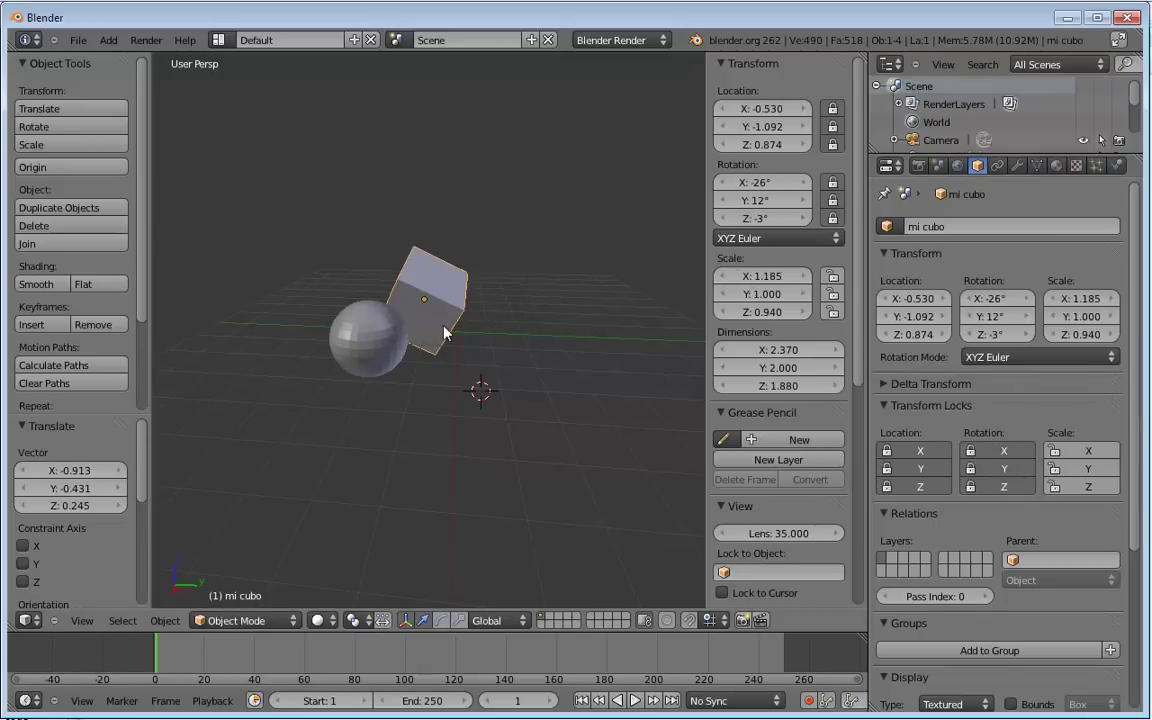
middle_click_drag(445, 333, 452, 306)
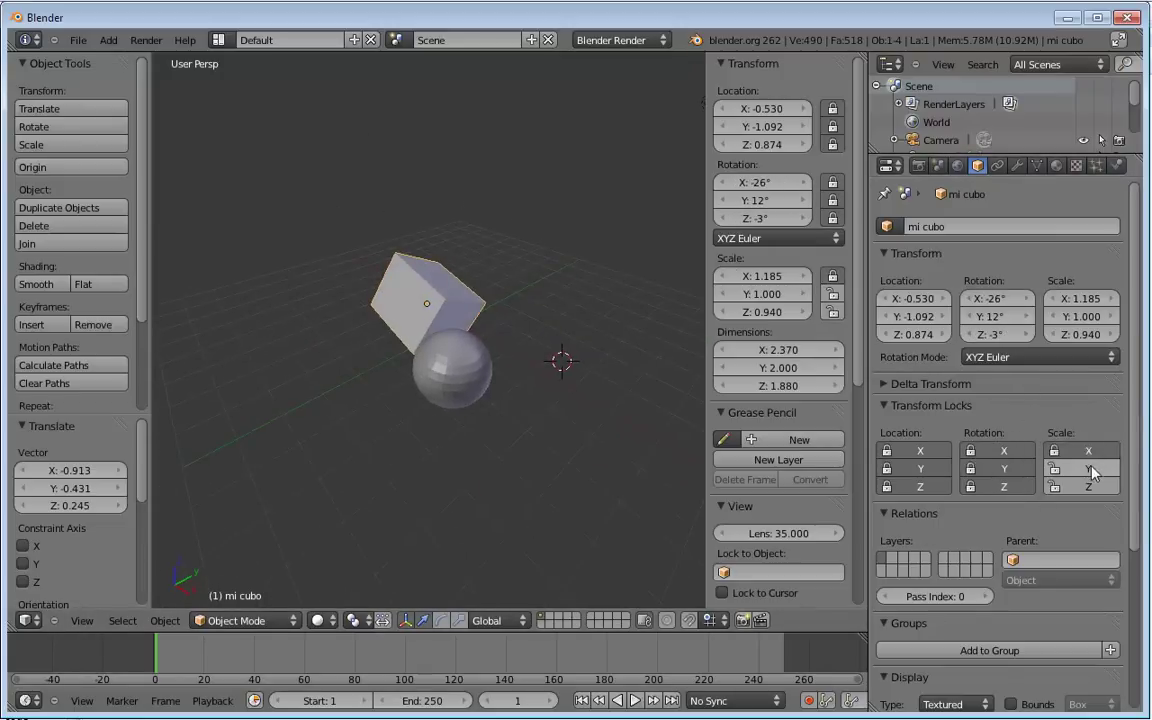
left_click_drag(1092, 468, 1092, 486)
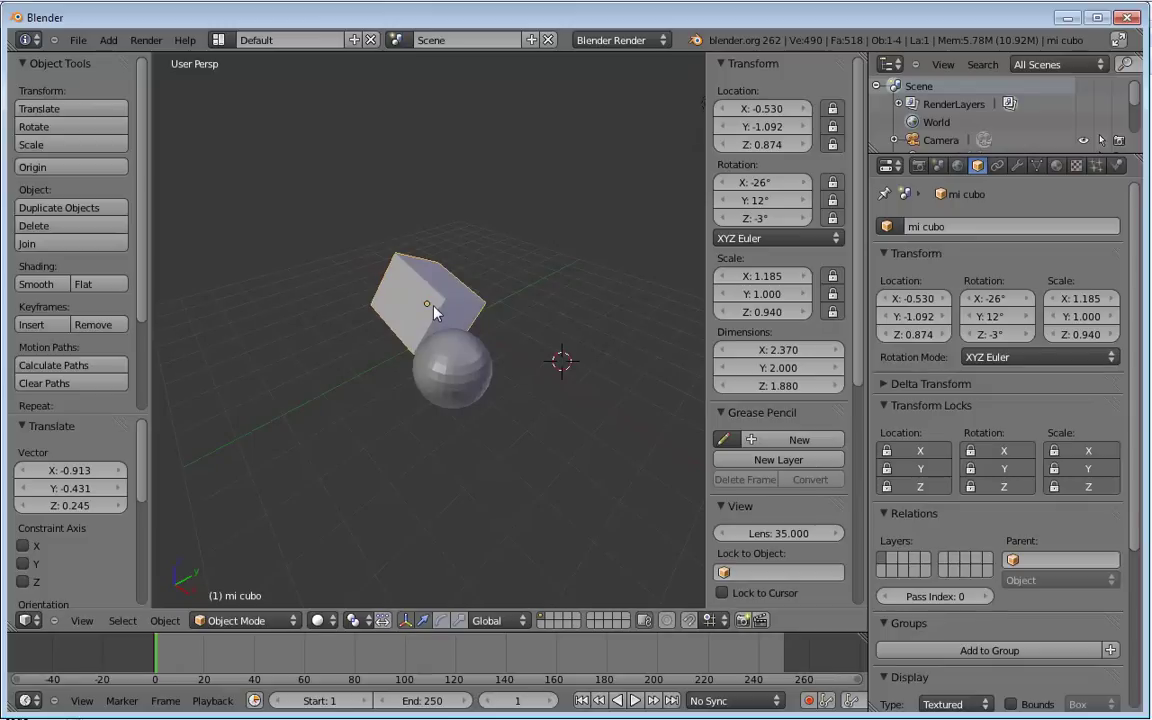
Check that the locked cube resists rotating and scaling.
key("r")
right_click(445, 266)
key("r")
left_click(480, 350)
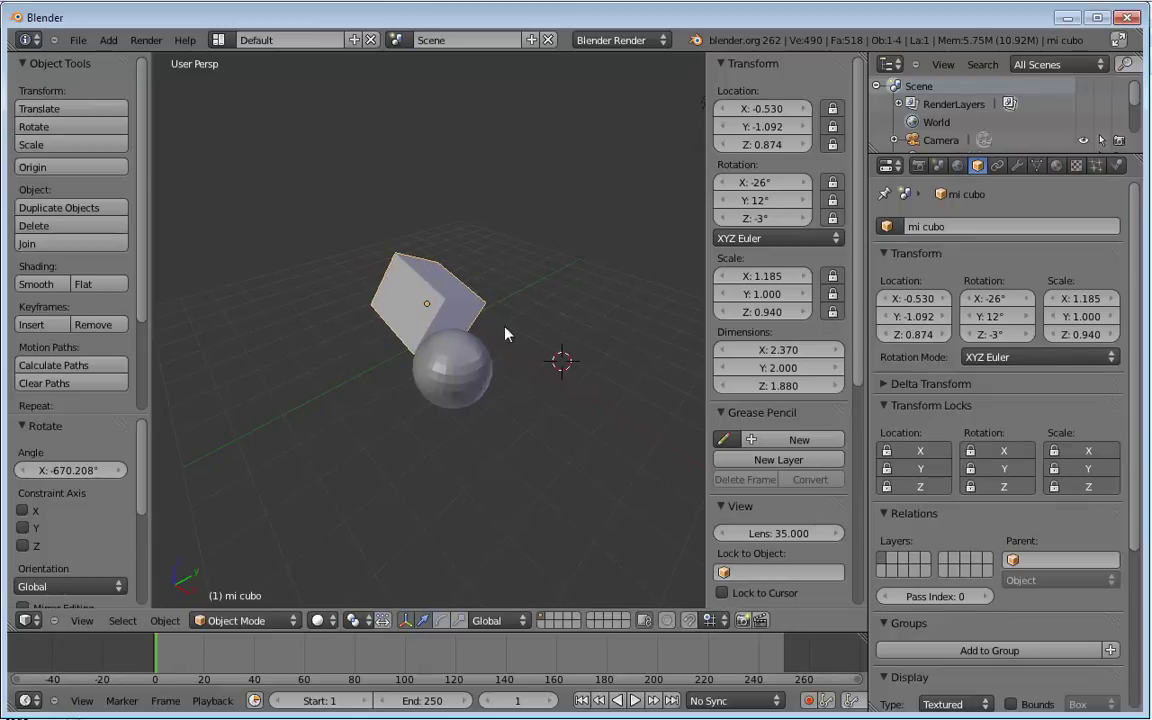
key("s")
right_click(512, 340)
Clear all location, rotation and scale locks on mi cubo.
left_click_drag(1055, 451, 1055, 487)
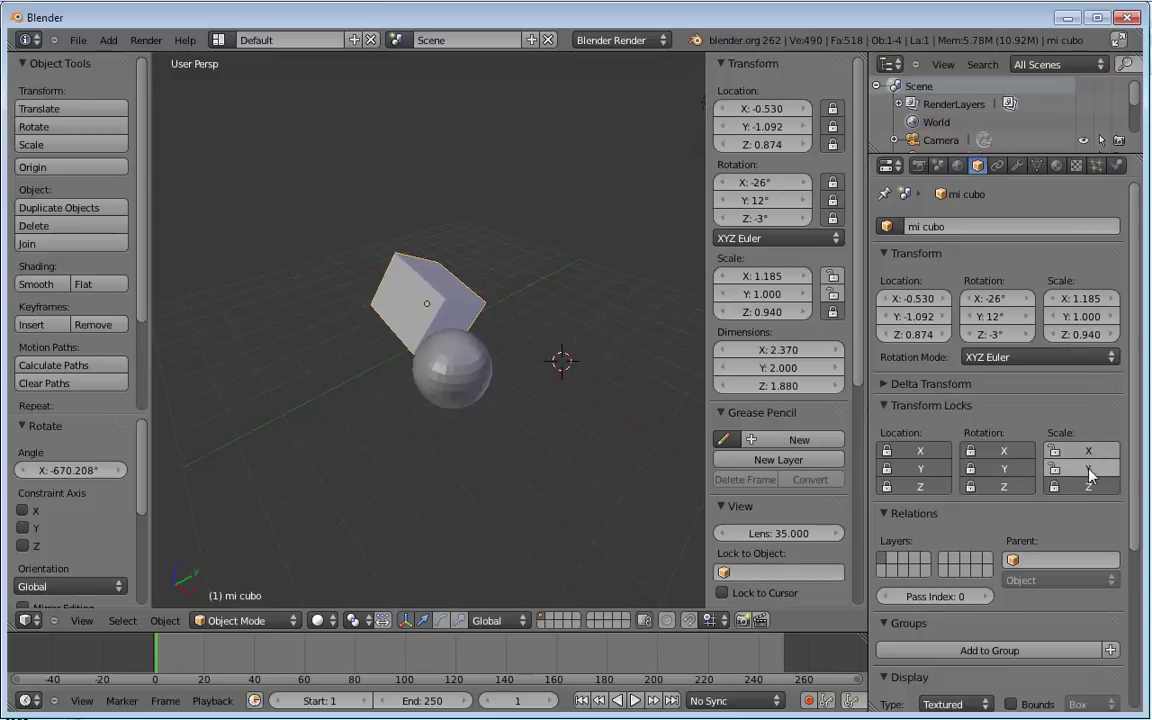
left_click(988, 488)
left_click(886, 451)
left_click_drag(970, 451, 970, 469)
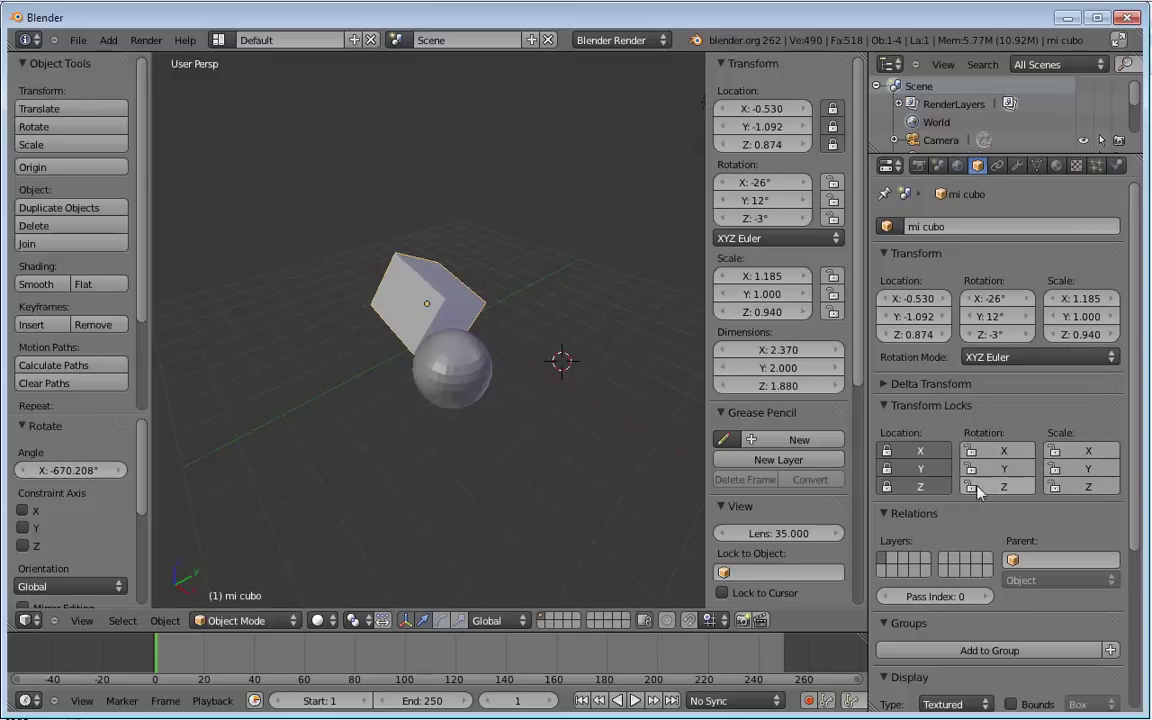
left_click_drag(886, 469, 890, 487)
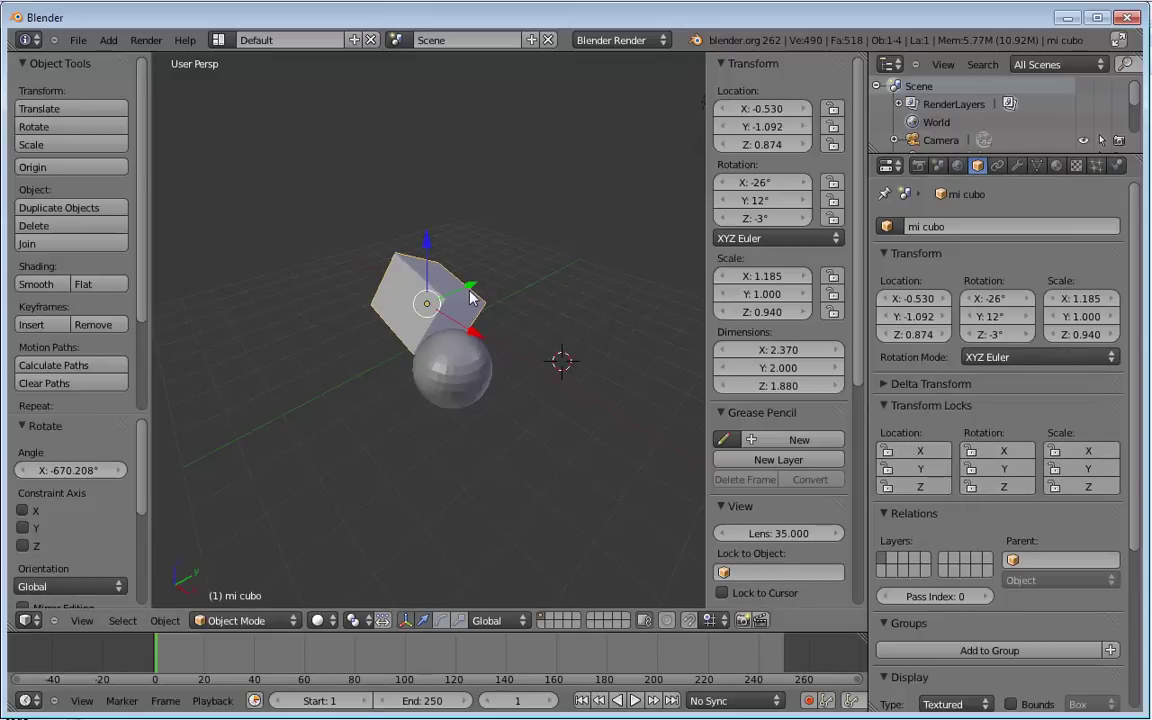
Move mi cubo along Y to -0.798.
key("g")
key("y")
left_click(478, 298)
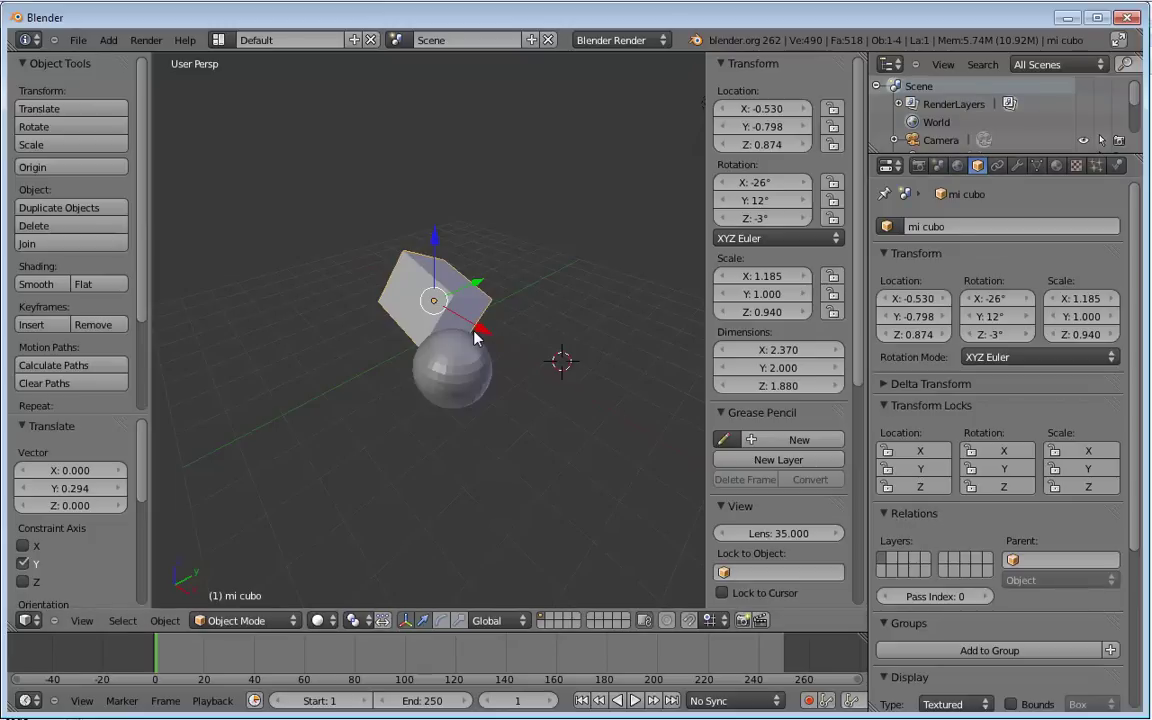
Slide mi cubo left along X to -2.773 and orbit the view.
left_click_drag(477, 338, 430, 295)
mouse_move(478, 388)
middle_mouse_down()
mouse_move(607, 399)
mouse_move(483, 334)
mouse_move(527, 339)
mouse_move(484, 346)
middle_mouse_up()
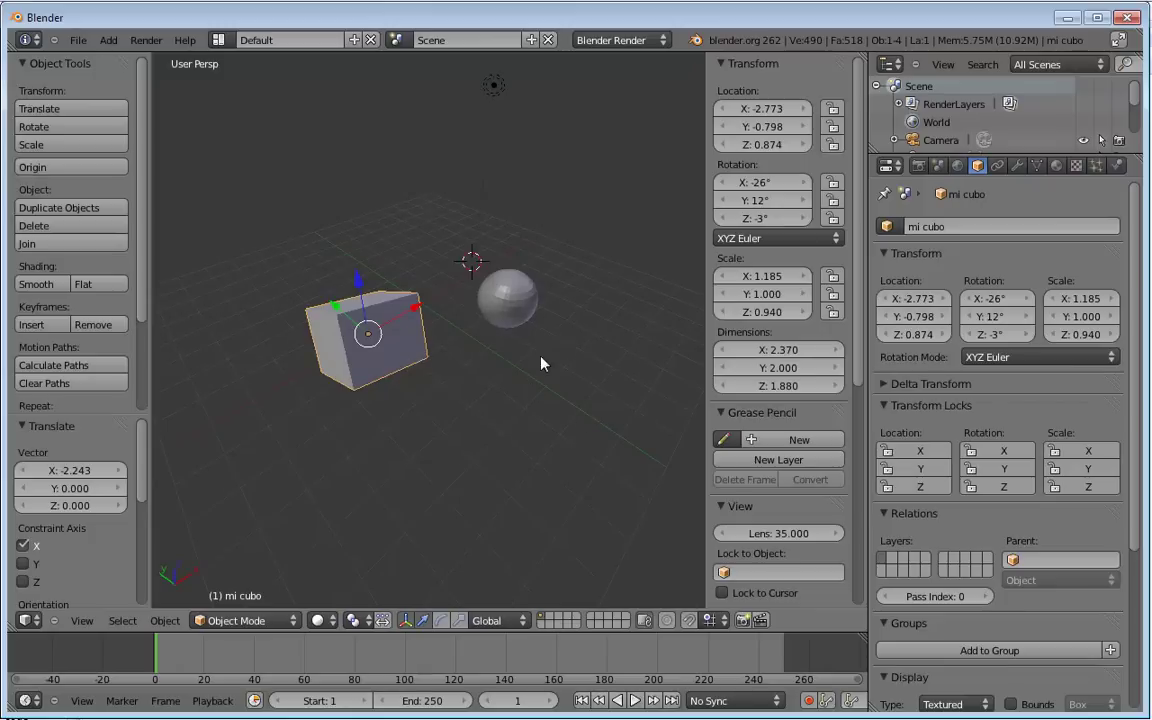
mouse_move(541, 364)
middle_mouse_down()
mouse_move(532, 381)
mouse_move(458, 378)
mouse_move(382, 347)
middle_mouse_up()
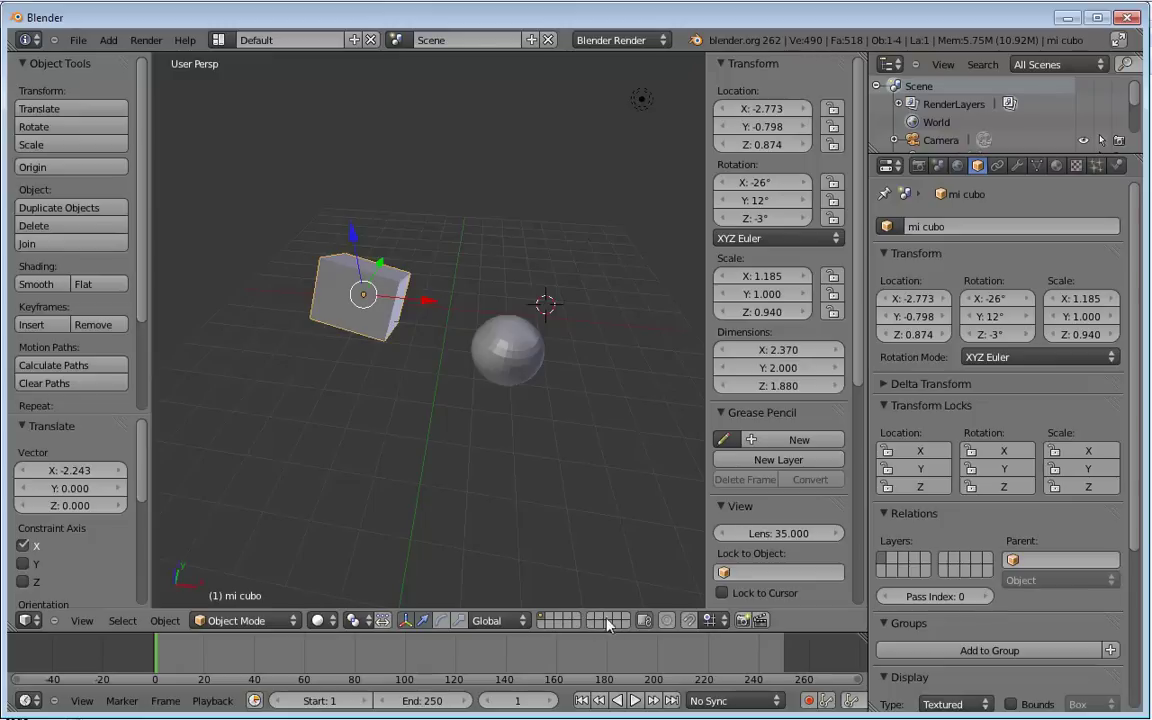
Slide mi cubo back along X to 0.235, just above the sphere, and re-frame the view.
left_click_drag(424, 300, 508, 307)
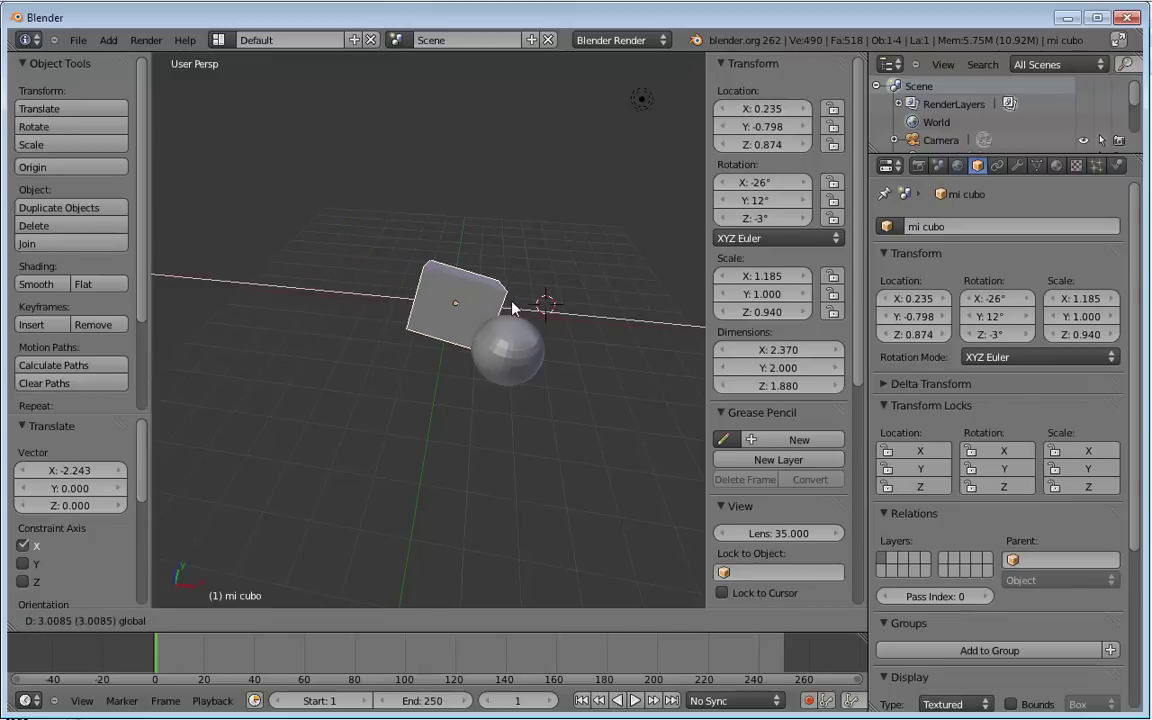
left_click(515, 307)
middle_click_drag(526, 310, 445, 300)
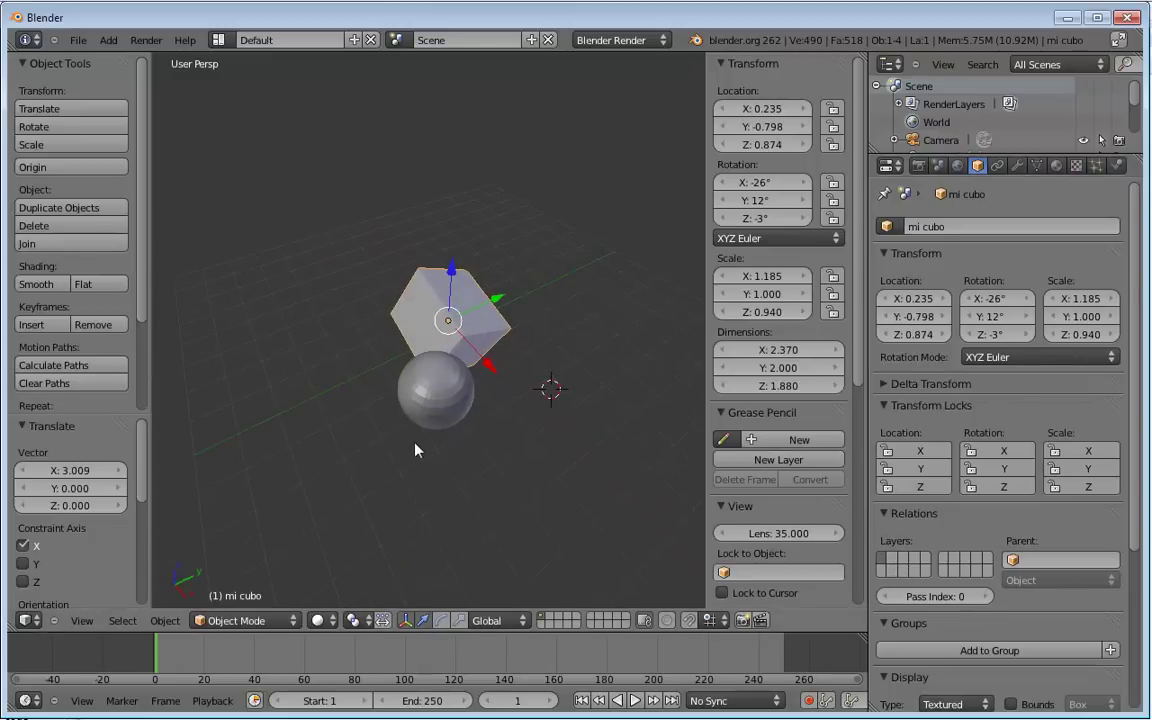
scroll(411, 445, "down", 4)
scroll(411, 443, "up", 2)
scroll(450, 437, "up", 1)
scroll(437, 419, "up", 1)
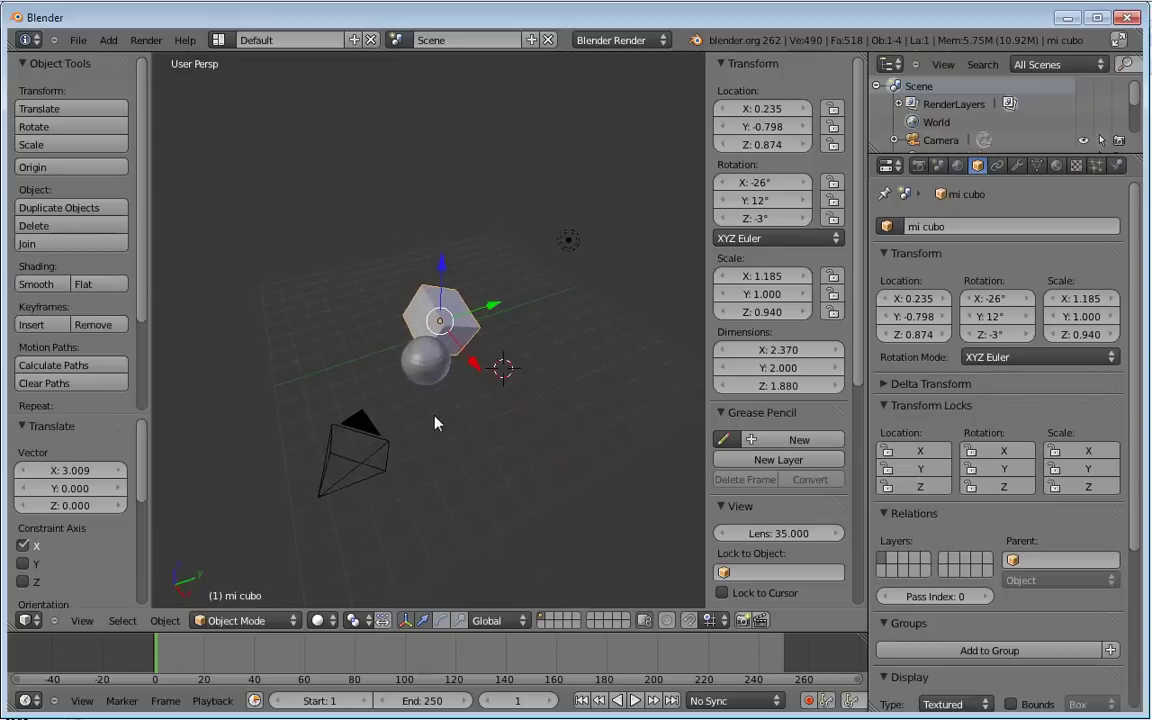
scroll(437, 368, "up", 2)
mouse_move(437, 368)
middle_mouse_down()
mouse_move(400, 306)
mouse_move(356, 316)
mouse_move(283, 365)
mouse_move(446, 389)
mouse_move(383, 328)
middle_mouse_up()
scroll(383, 328, "down", 2)
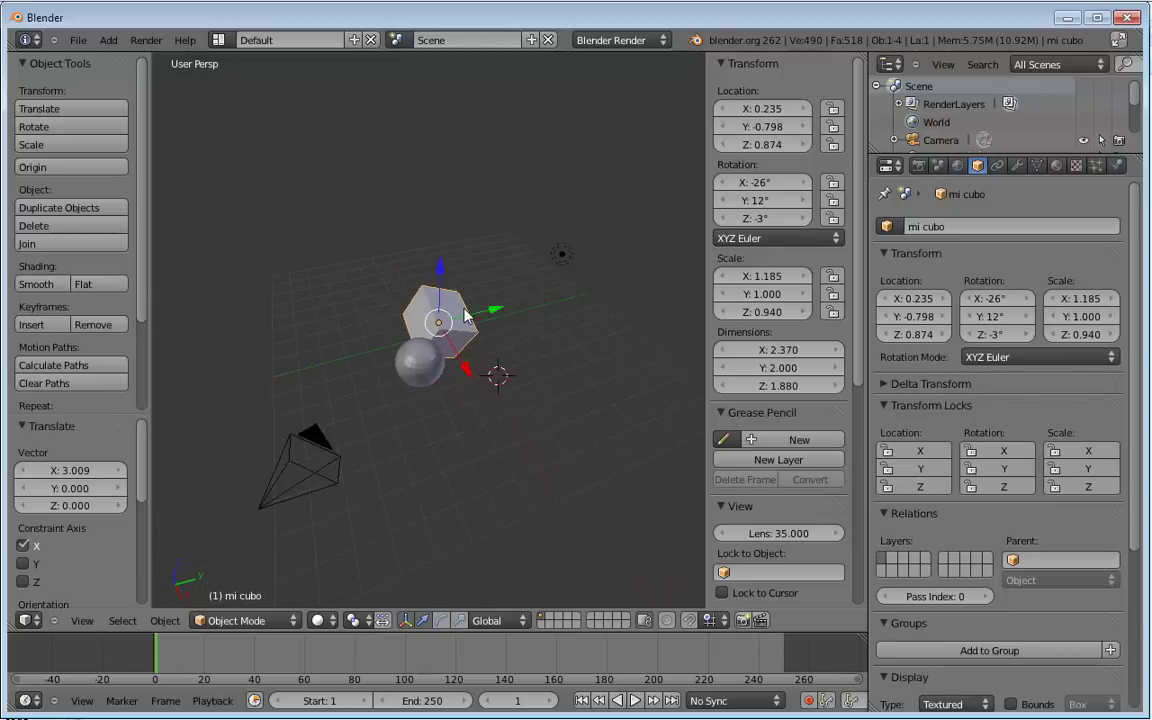
key("m")
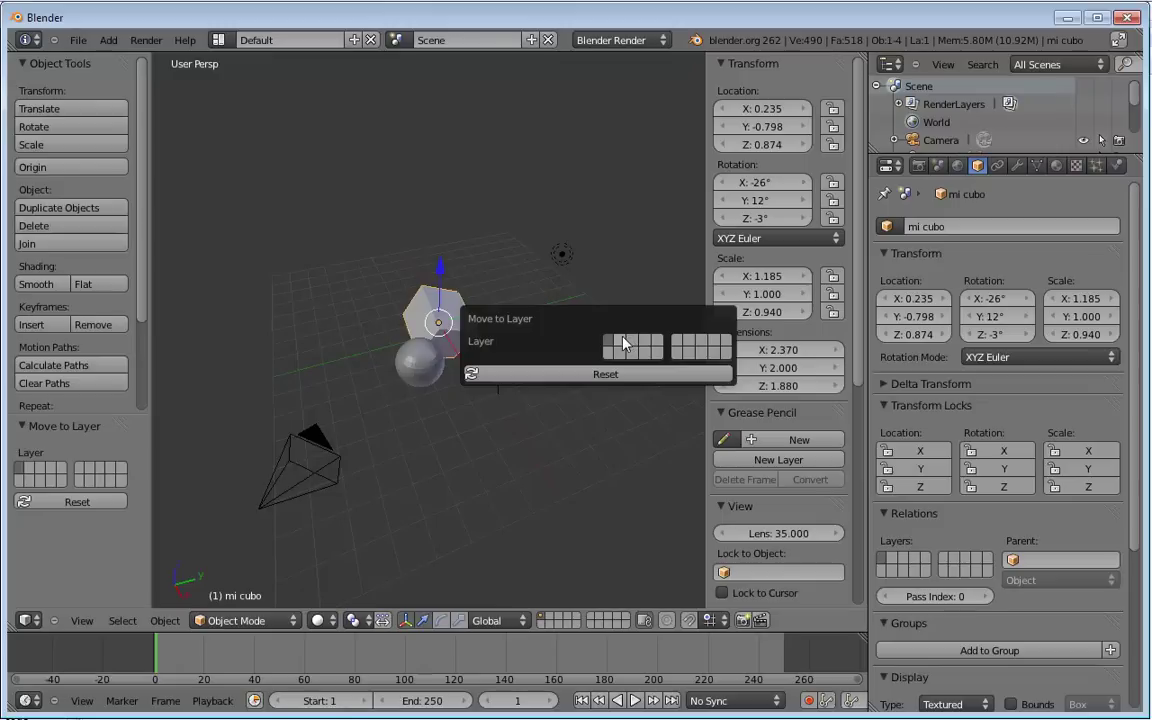
left_click(624, 343)
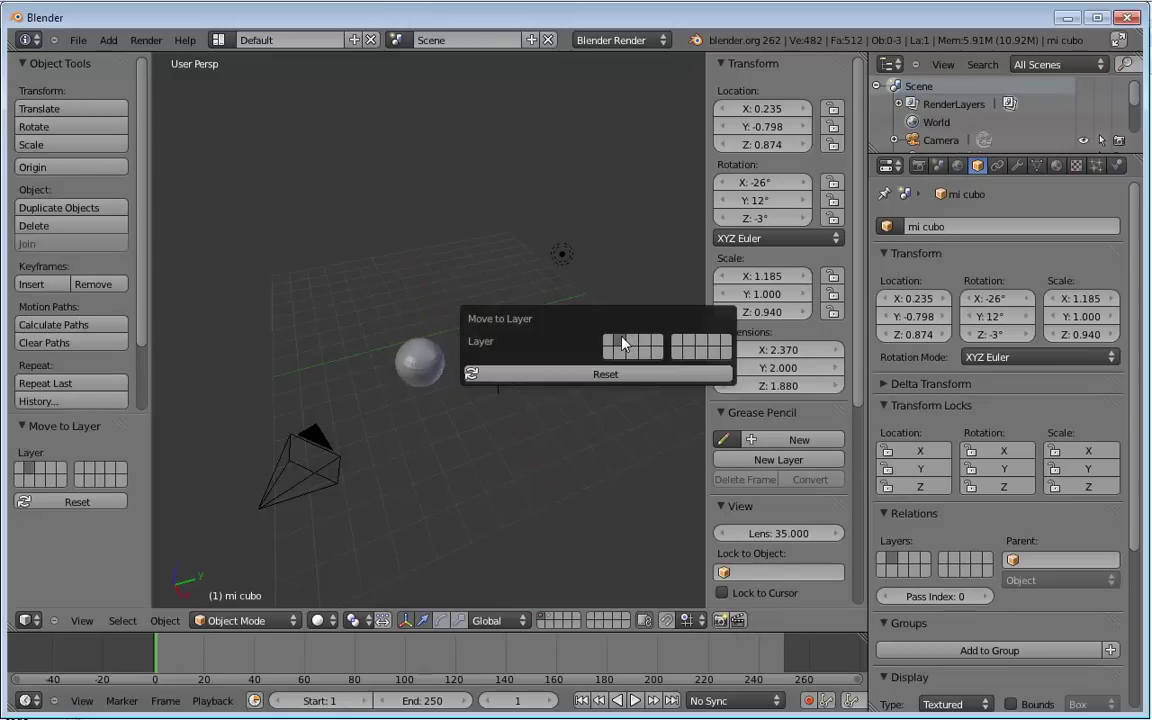
left_click(549, 624, "shift")
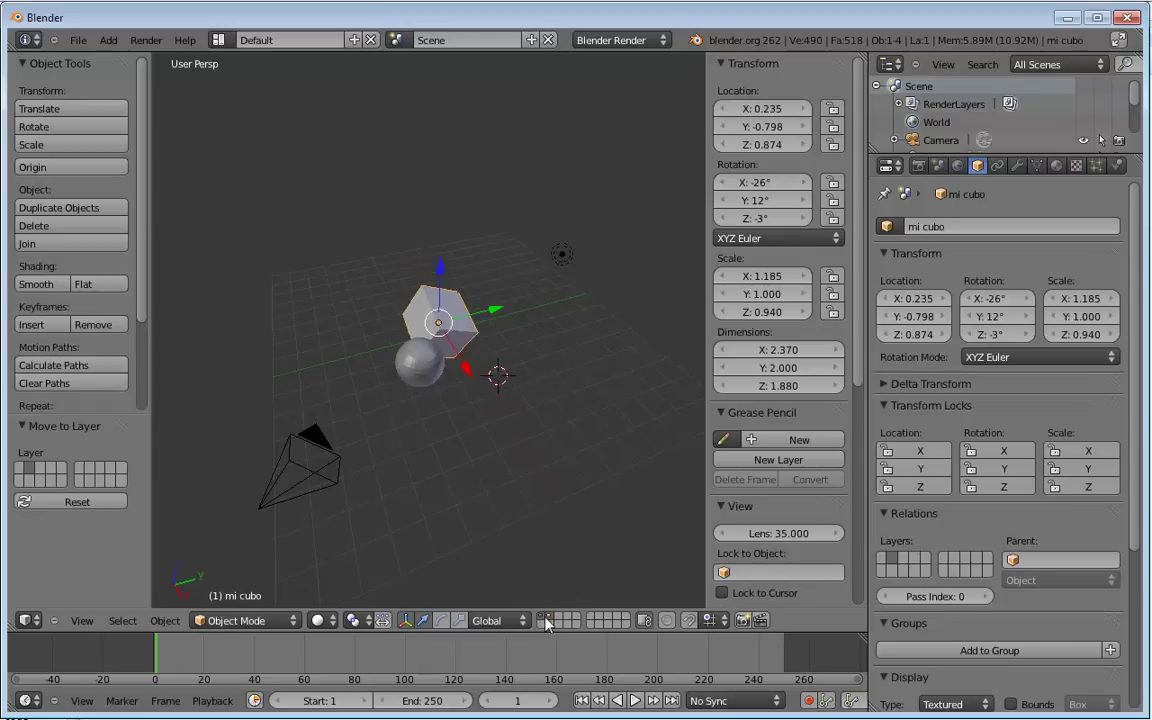
key("2")
key("1")
key("2")
key("1")
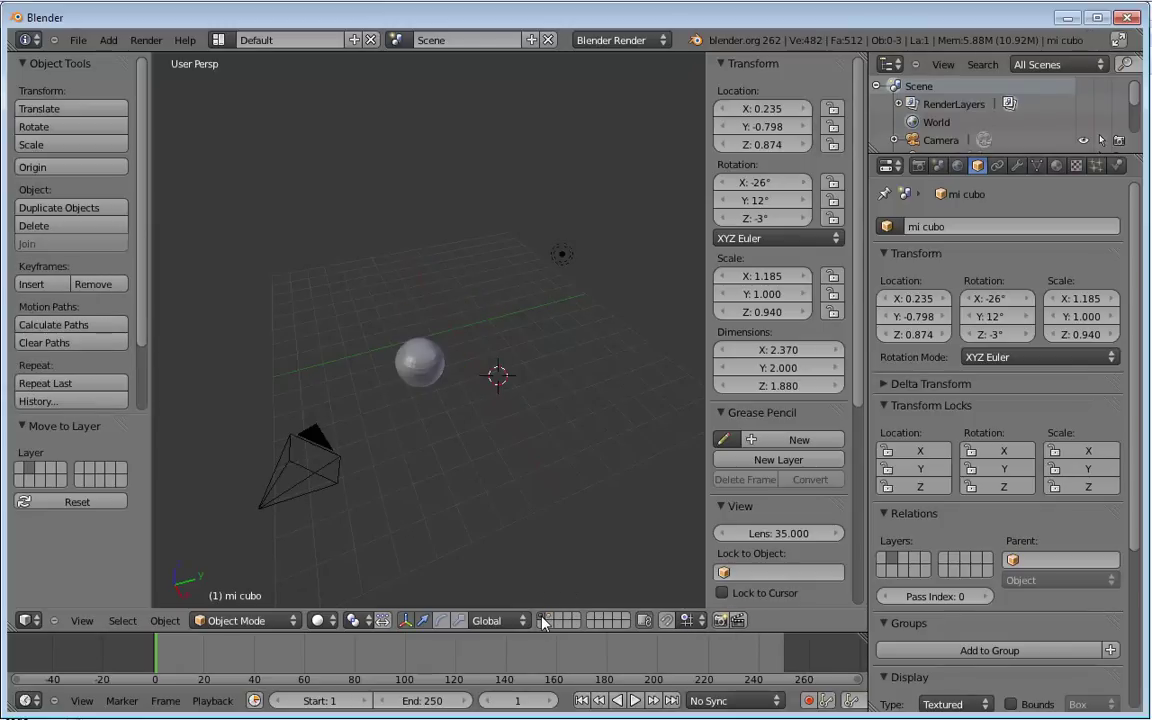
key("2")
key("1")
key("2")
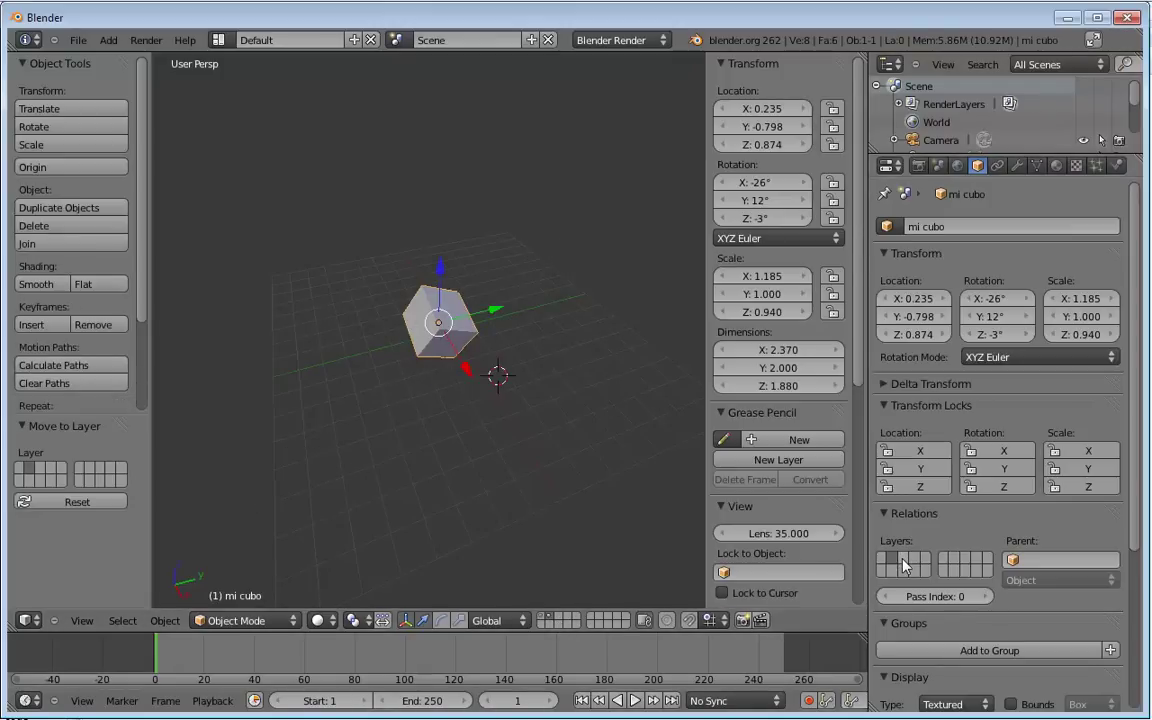
left_click(903, 566)
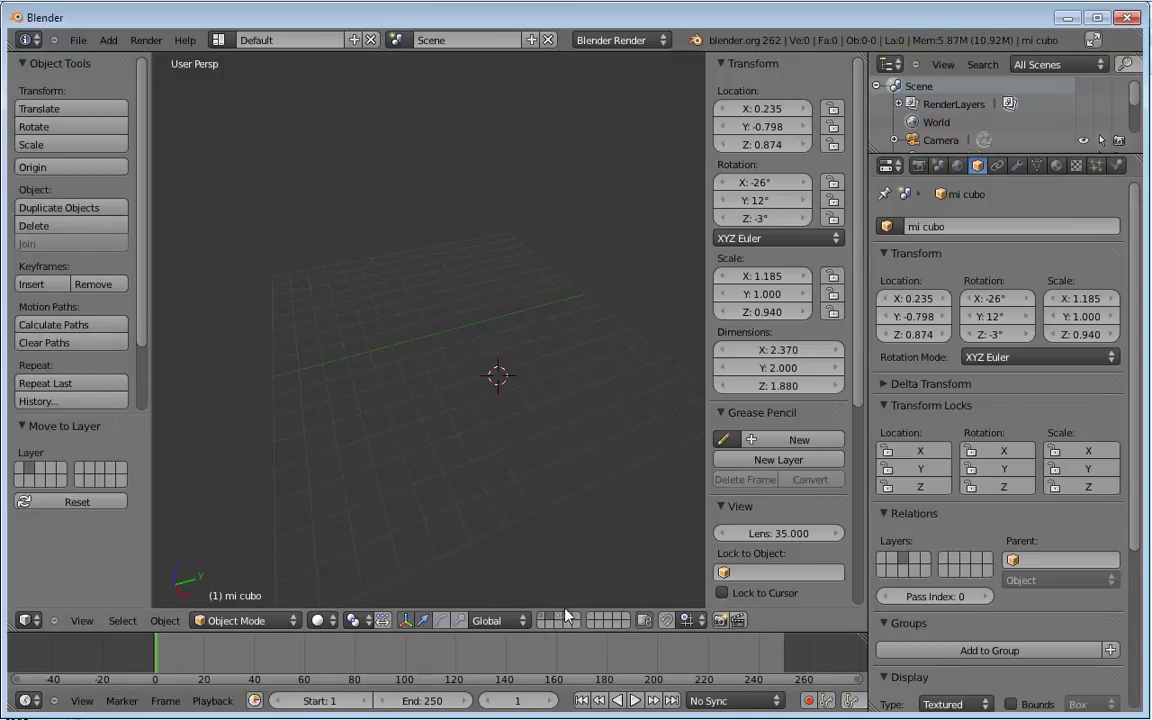
left_click(565, 615)
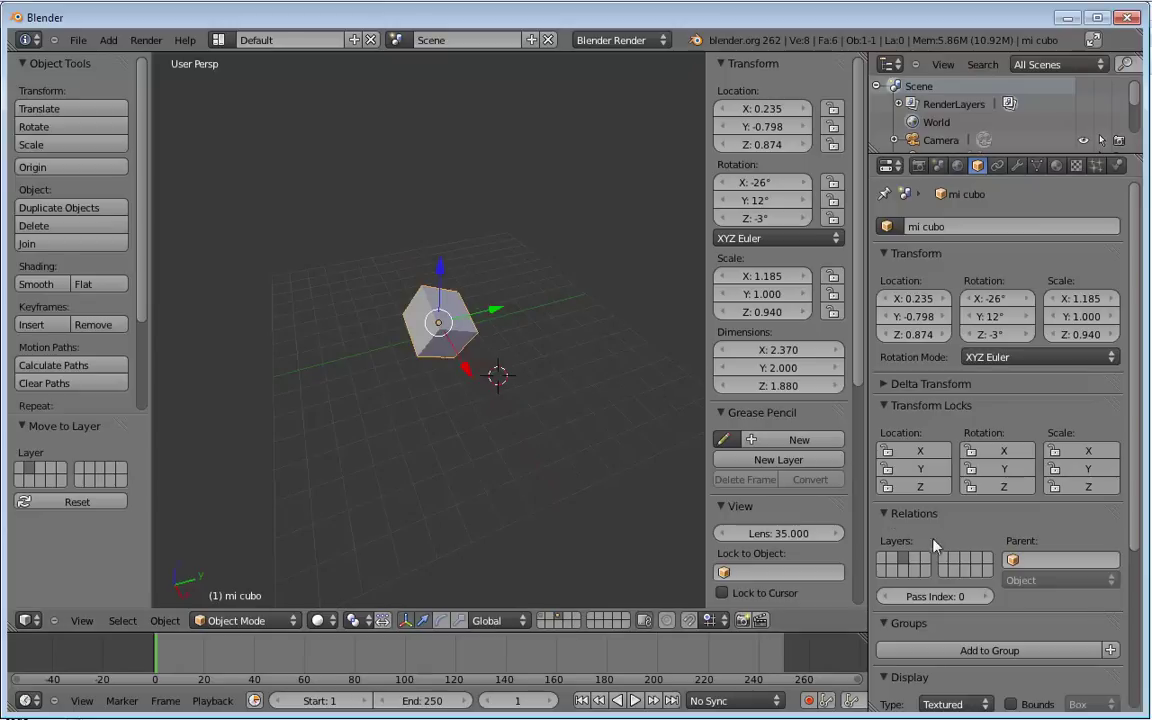
left_click(930, 566)
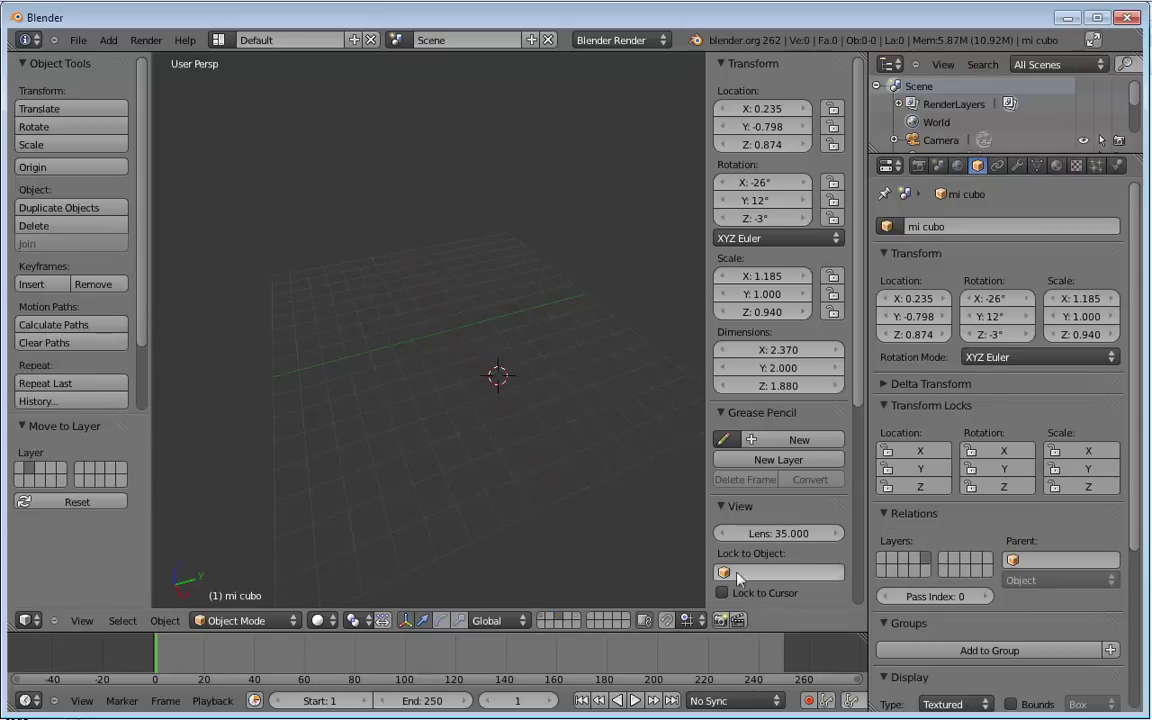
left_click(580, 619)
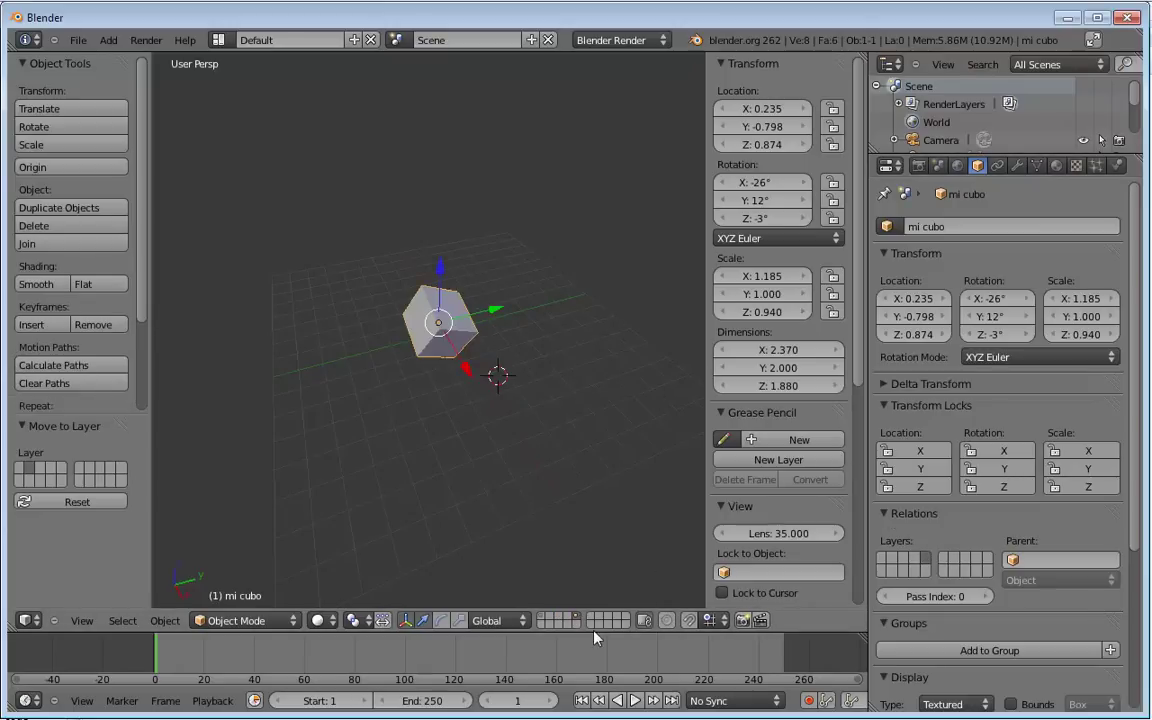
left_click(898, 567)
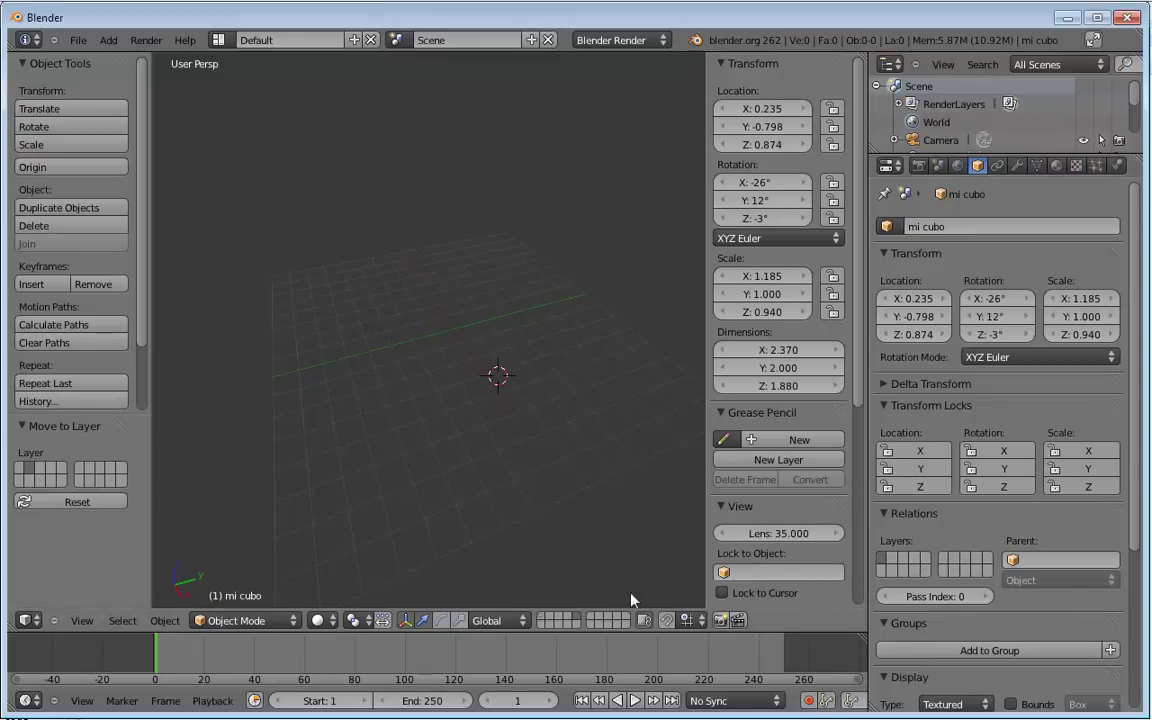
left_click(545, 622)
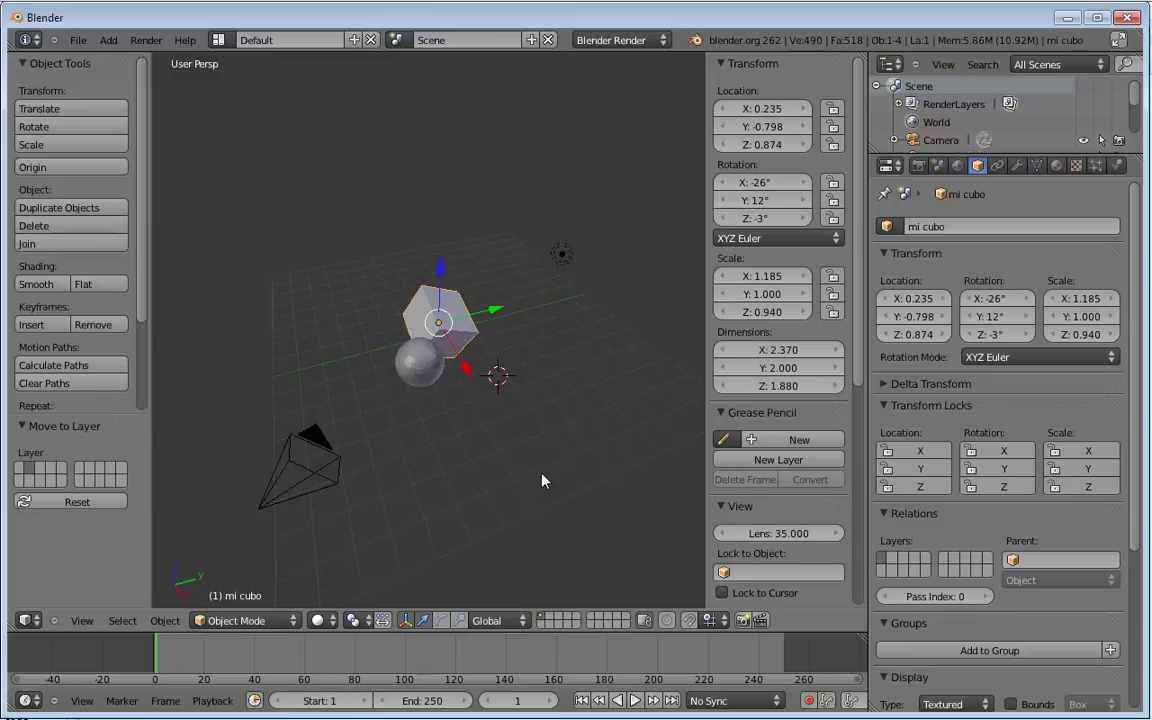
Move pelota along X, then Y, to 3.157, 0.490, 0.538.
right_click(418, 351)
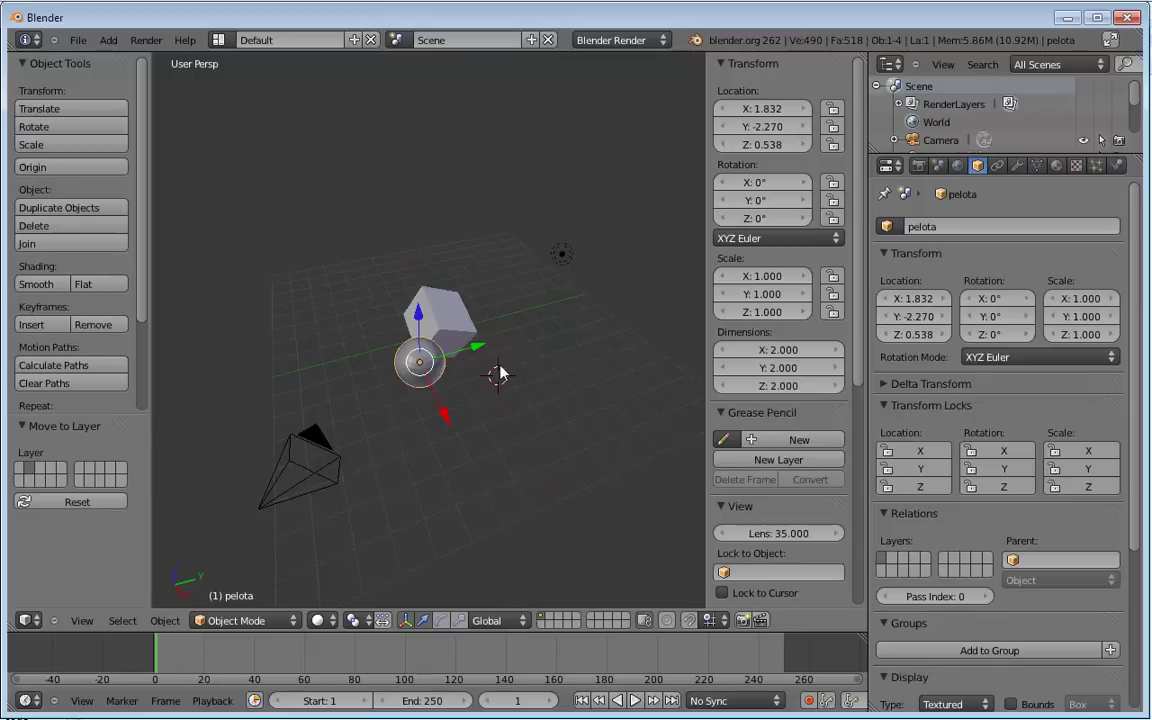
key("a")
right_click(442, 318)
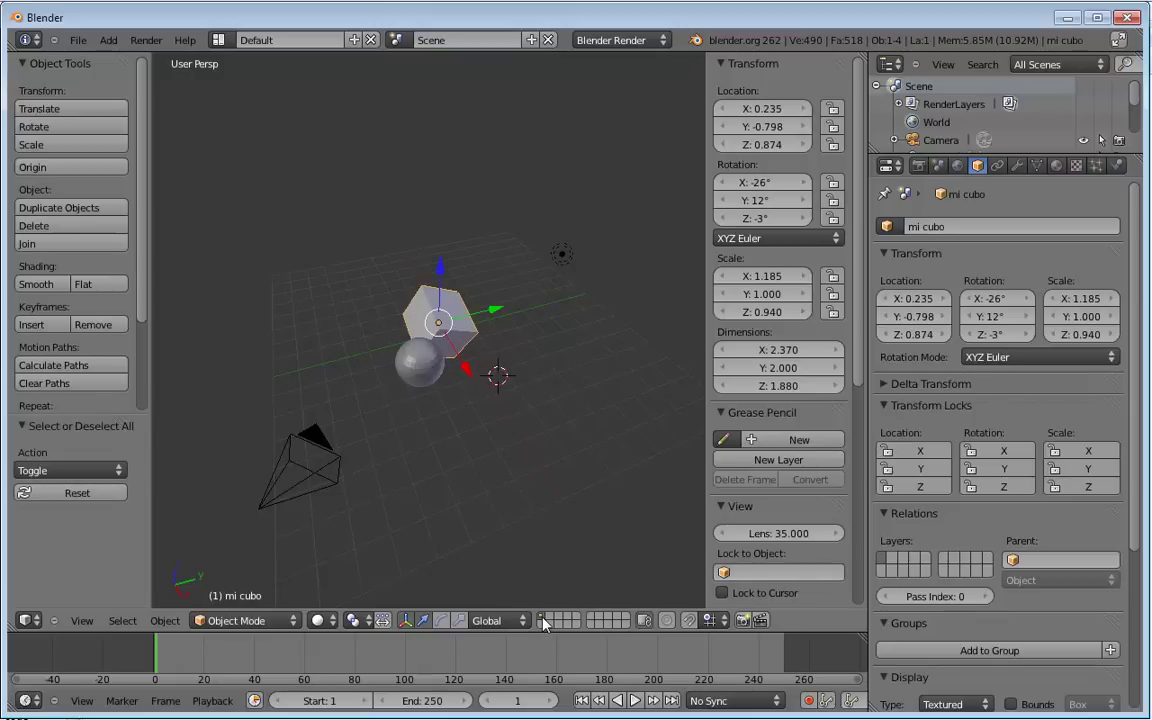
right_click(430, 373)
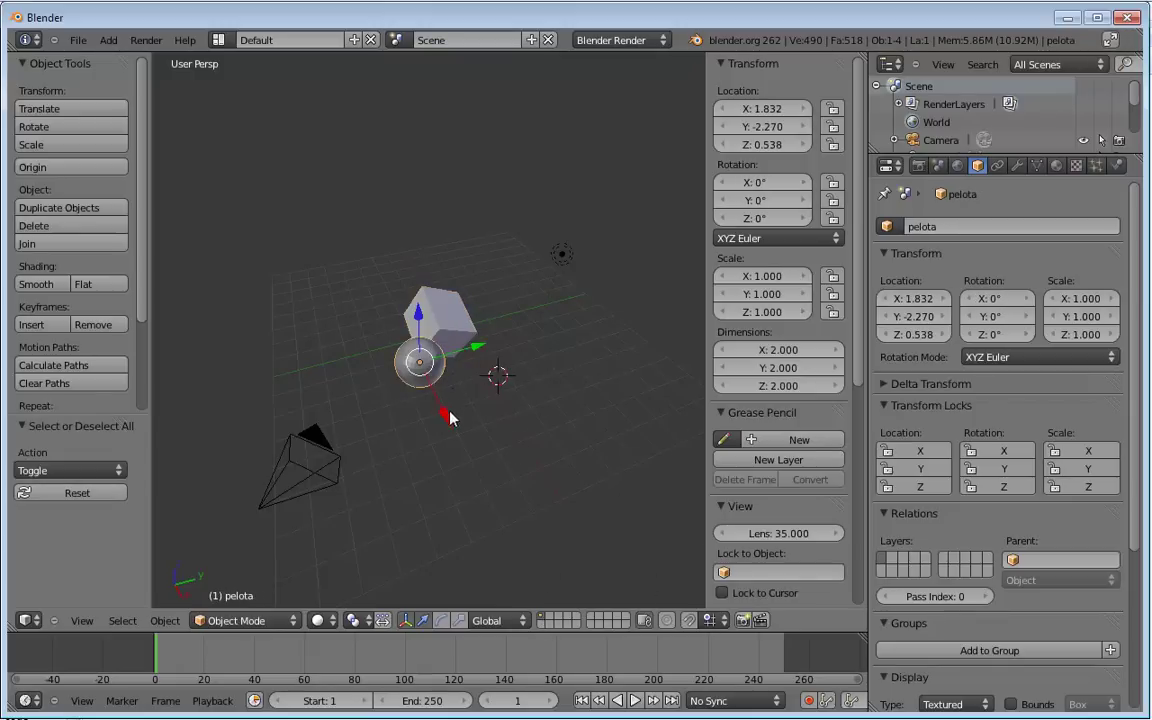
key("g")
key("x")
left_click(470, 400)
key("g")
key("y")
left_click(540, 378)
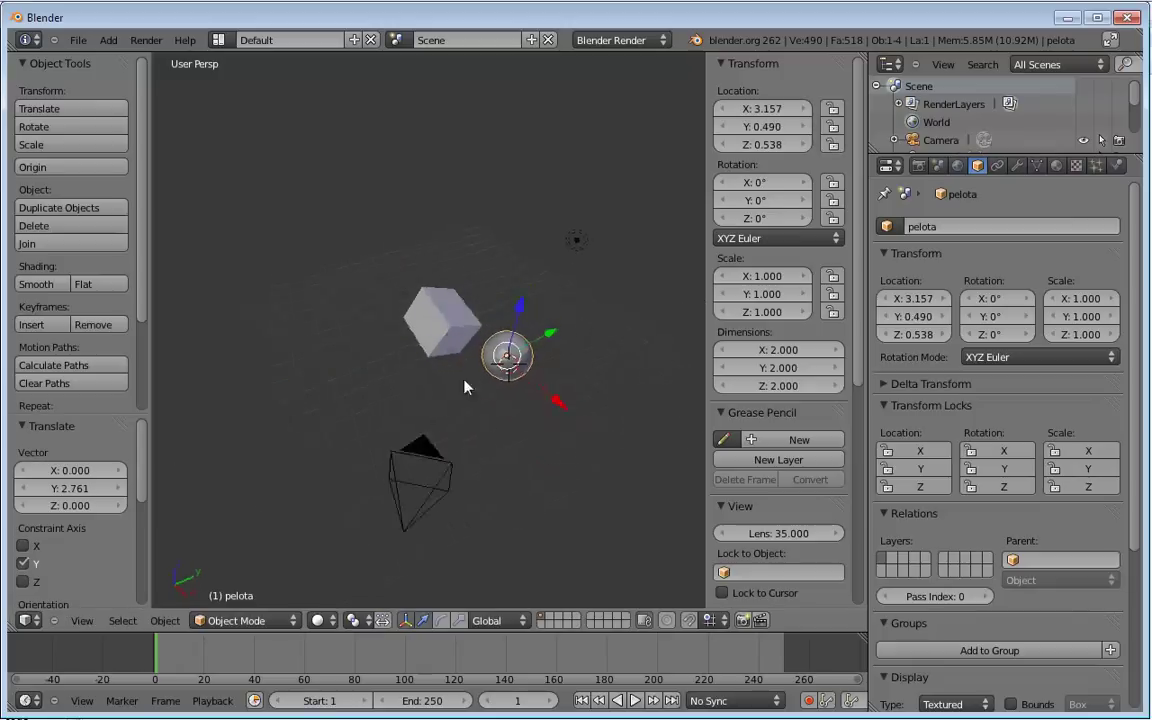
Shift mi cubo along X to -1.790, away from the sphere.
middle_click_drag(465, 387, 561, 386)
right_click(458, 327)
key("g")
key("x")
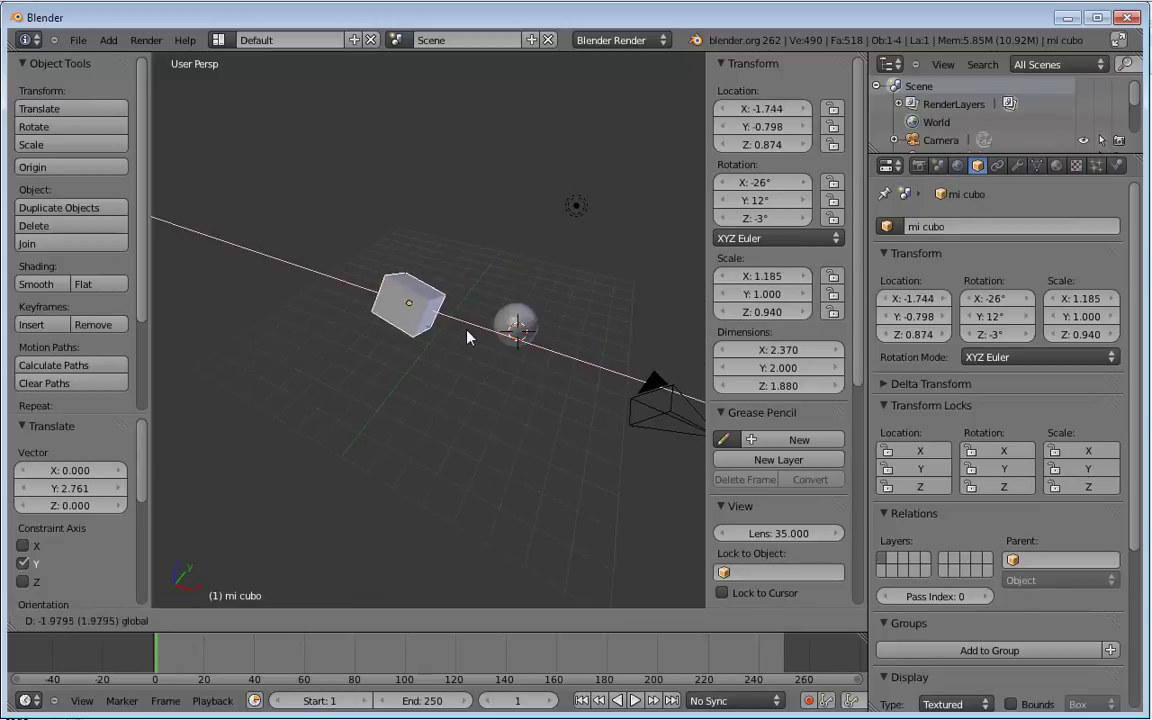
left_click(470, 337)
Select pelota and add mi cubo to the selection.
right_click(515, 332)
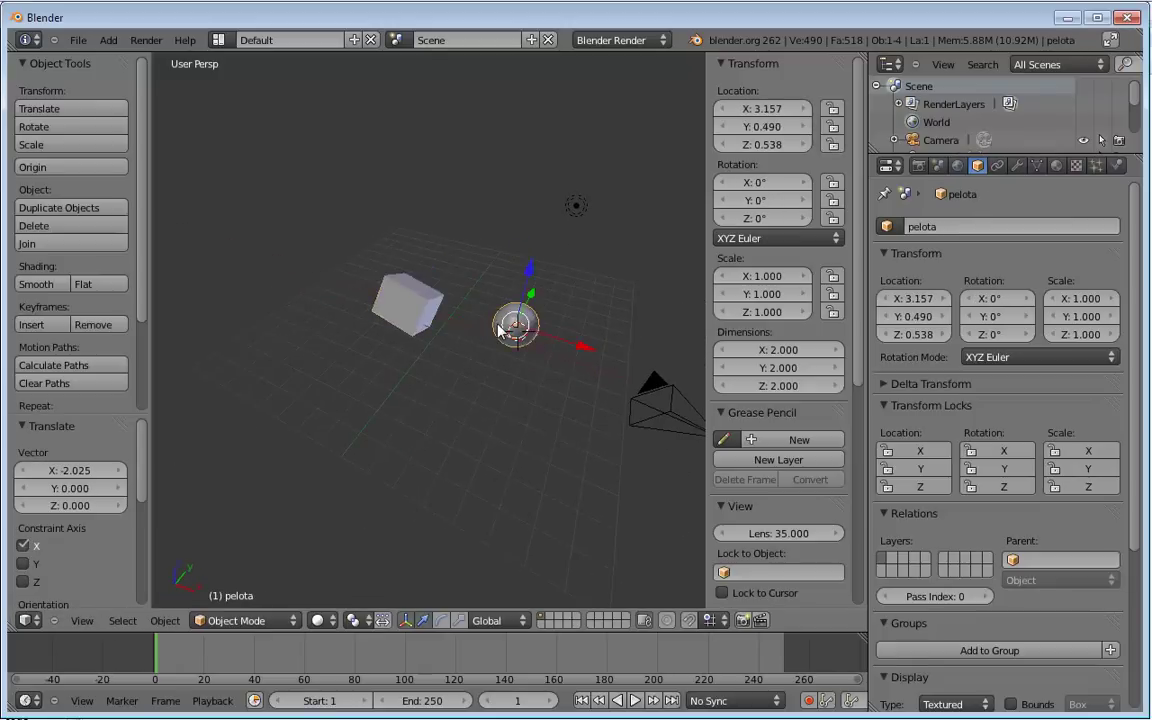
right_click(424, 316)
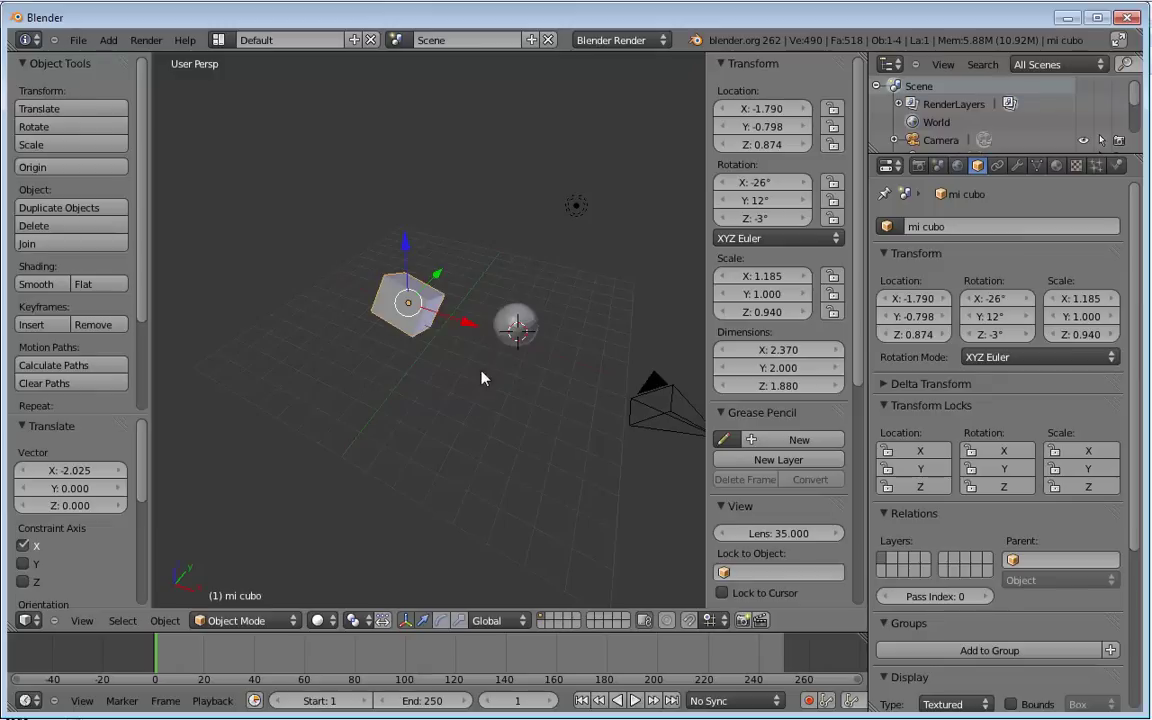
right_click(505, 320)
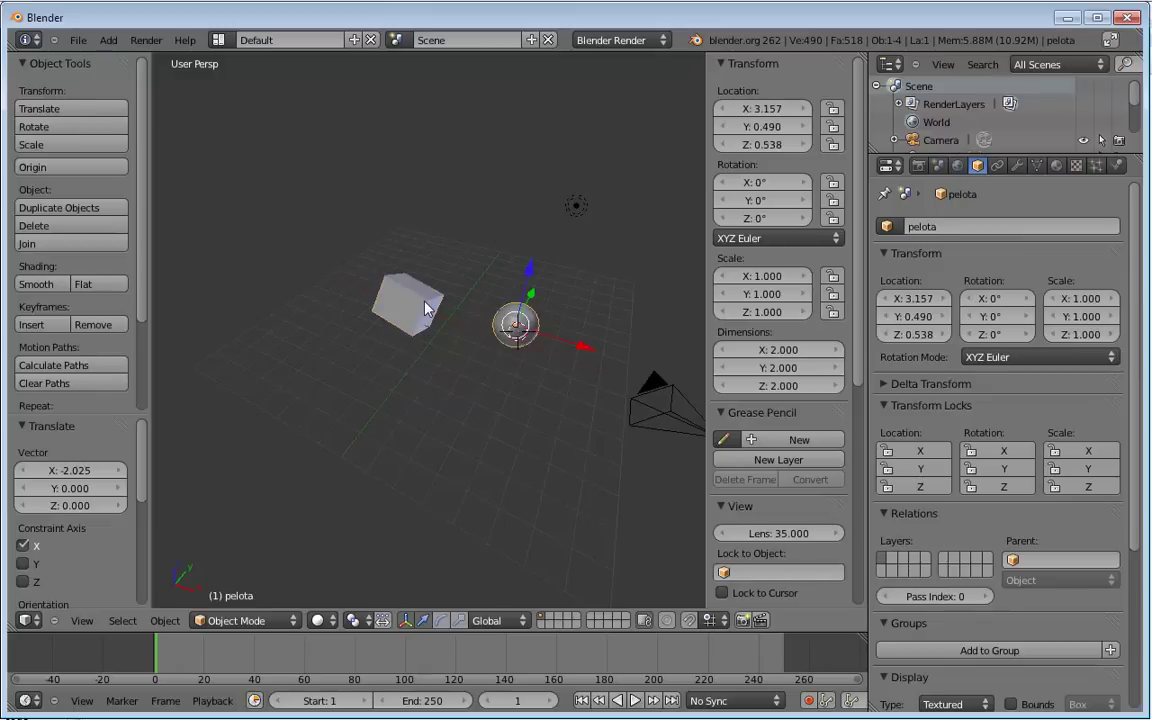
right_click(424, 308, "shift")
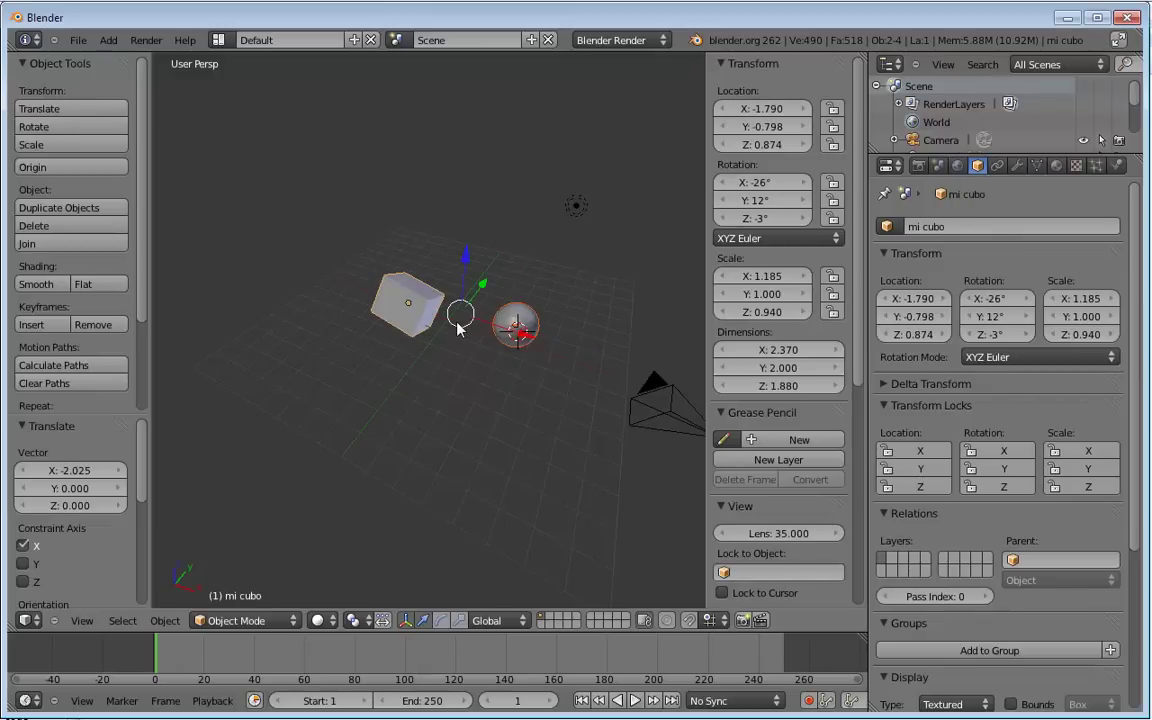
Parent pelota to mi cubo with Ctrl+P Object and the Relations Parent field.
key("ctrl+p")
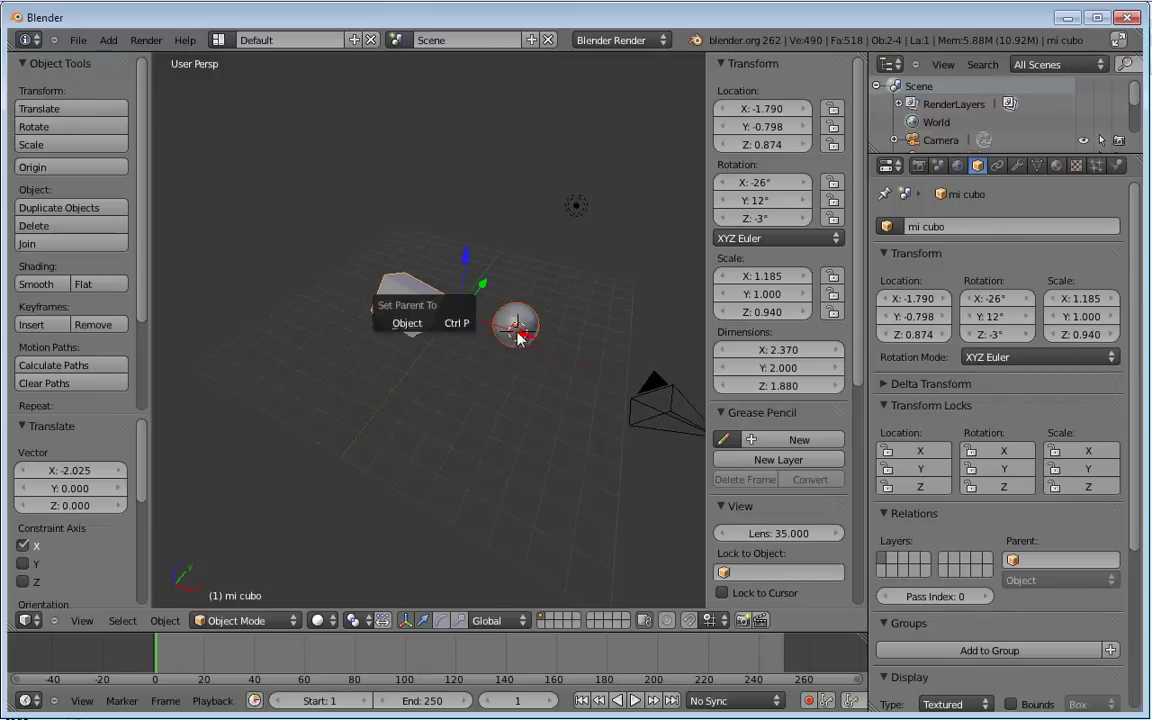
left_click(419, 323)
right_click(514, 320)
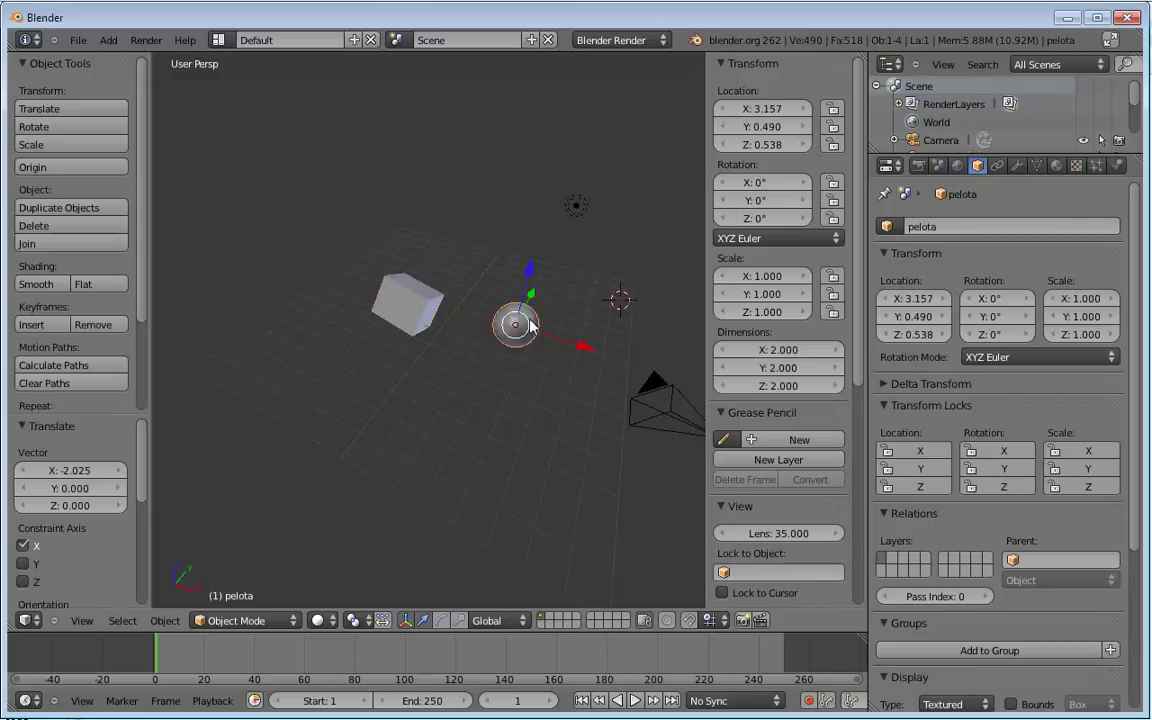
left_click(1060, 561)
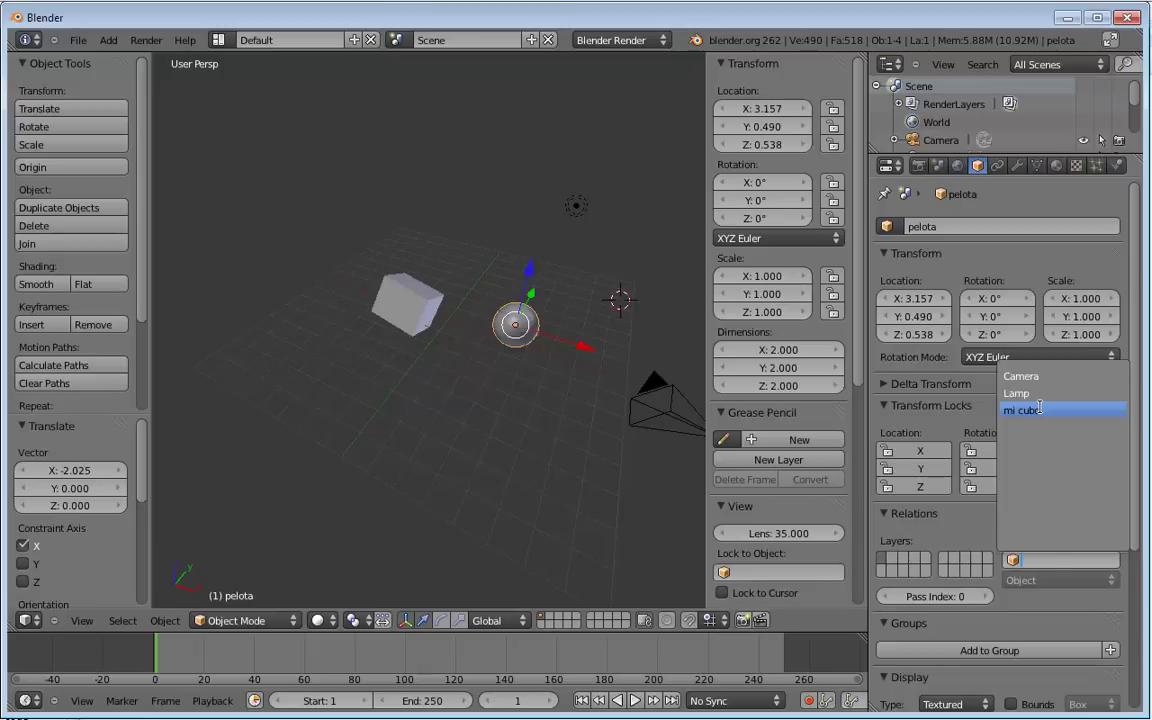
left_click(1038, 409)
scroll(451, 317, "up", 1)
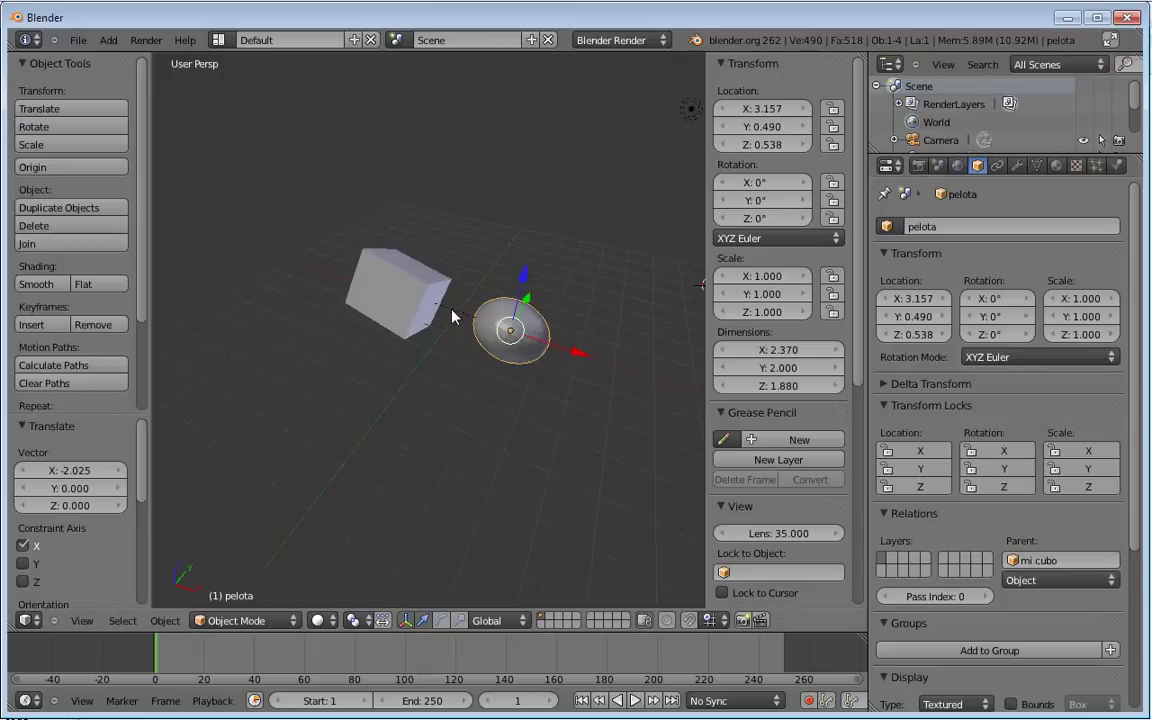
scroll(460, 322, "up", 1)
scroll(401, 330, "up", 1)
scroll(397, 313, "up", 2)
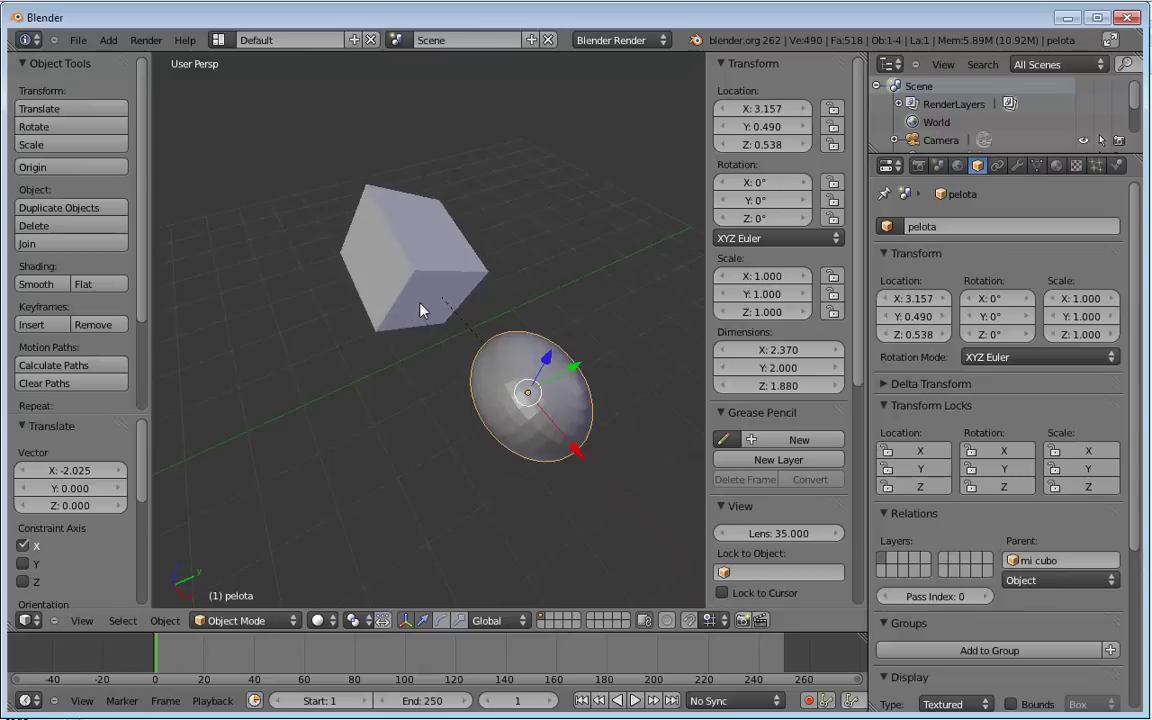
right_click(407, 288)
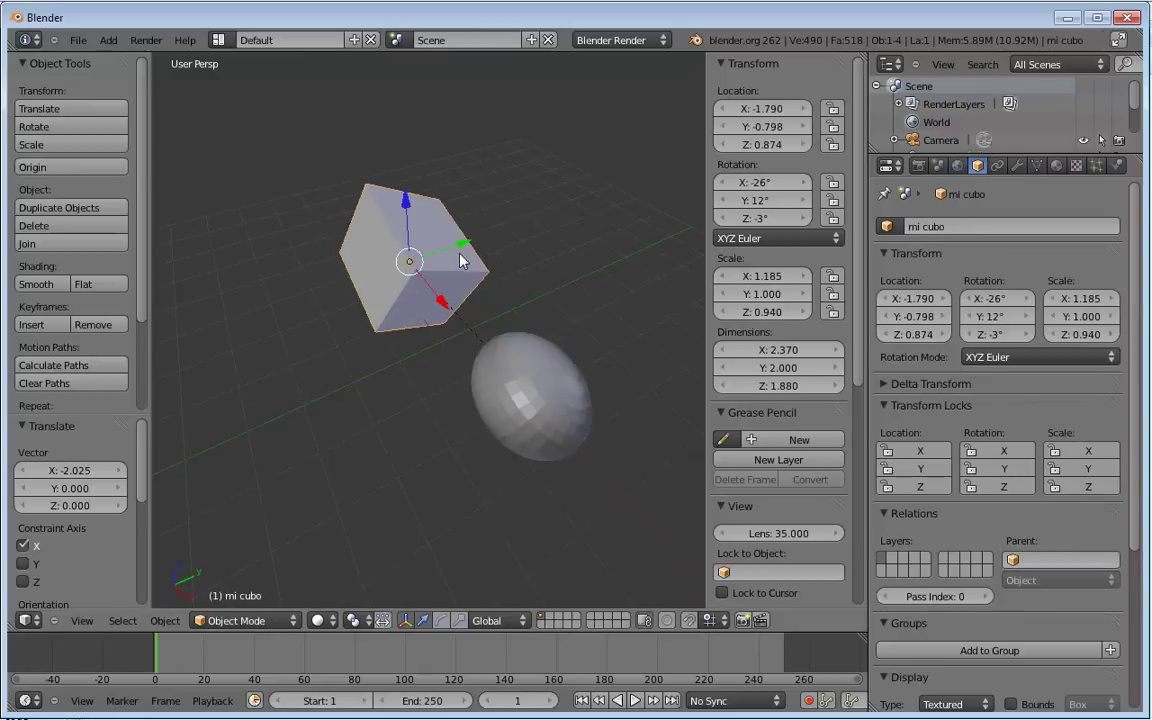
Adjust mi cubo's X scale to 0.915 and shift it along Y.
mouse_move(1080, 298)
left_mouse_down()
mouse_move(1095, 298)
mouse_move(945, 298)
left_mouse_up()
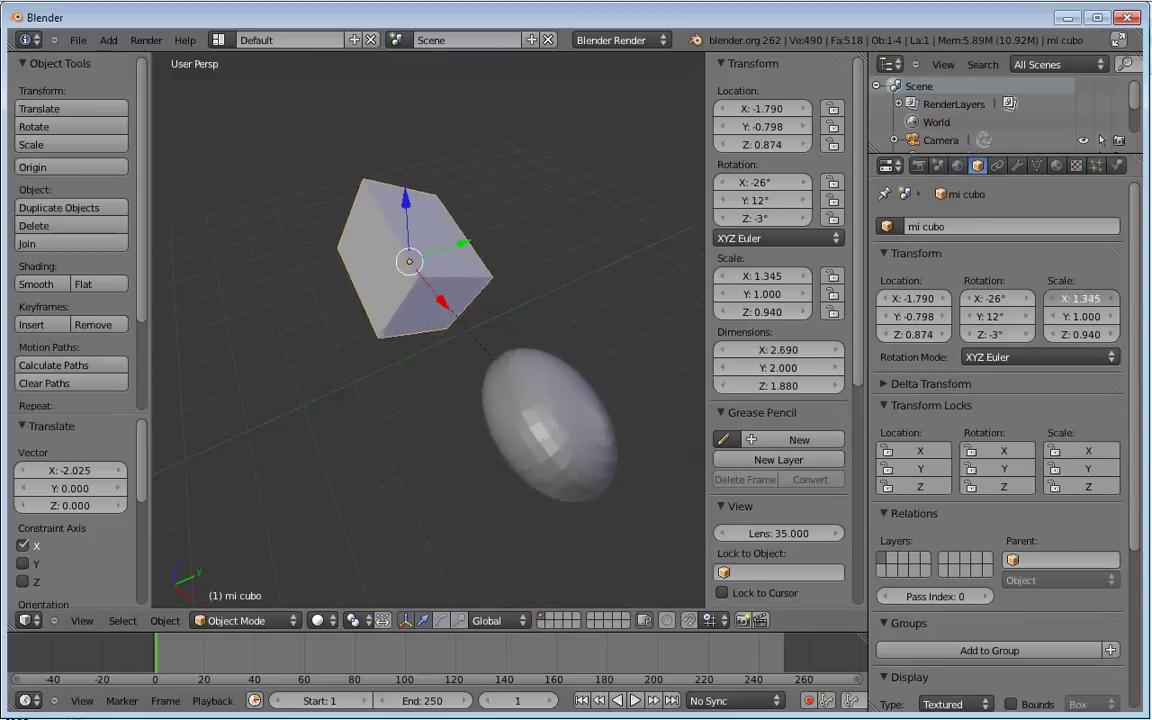
left_click_drag(1080, 298, 1075, 298)
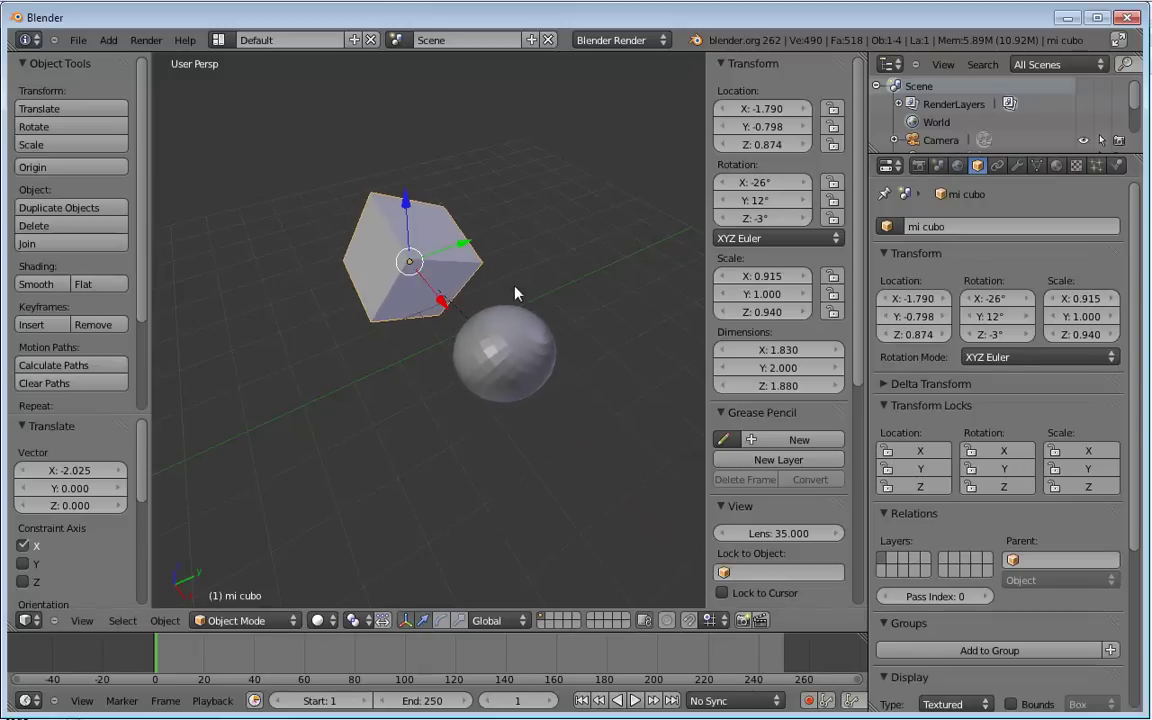
left_click_drag(455, 245, 388, 258)
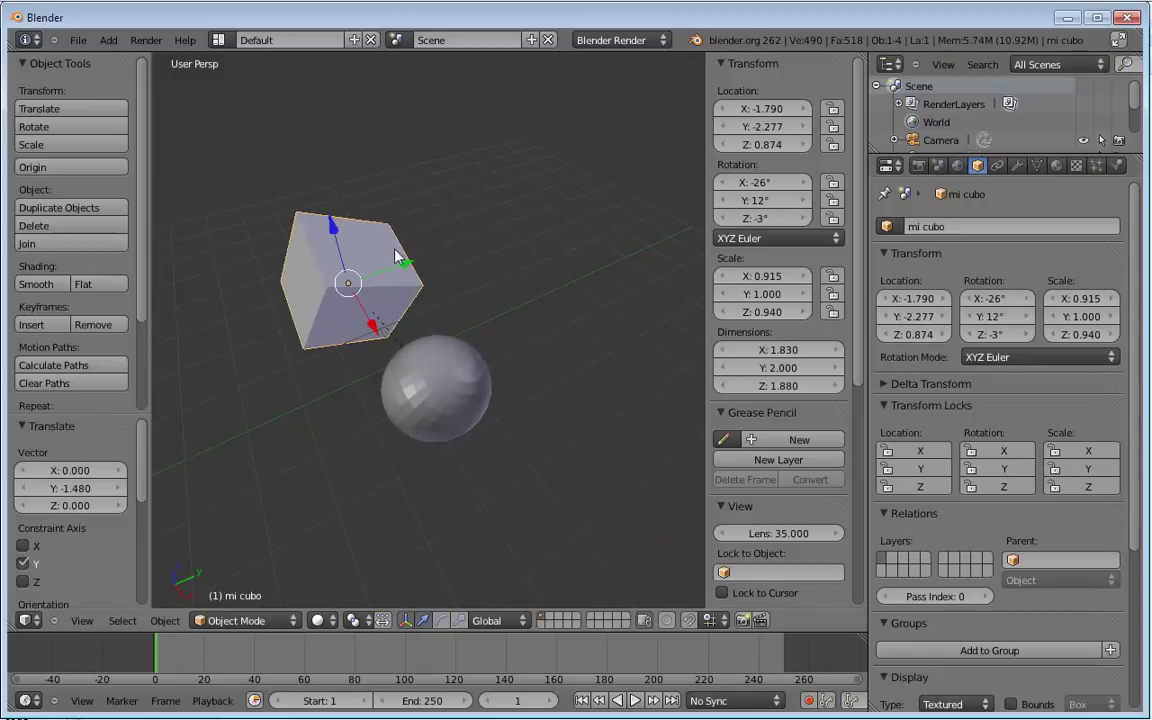
mouse_move(370, 318)
left_mouse_down()
mouse_move(385, 340)
mouse_move(360, 300)
mouse_move(577, 301)
left_mouse_up()
right_click(407, 310)
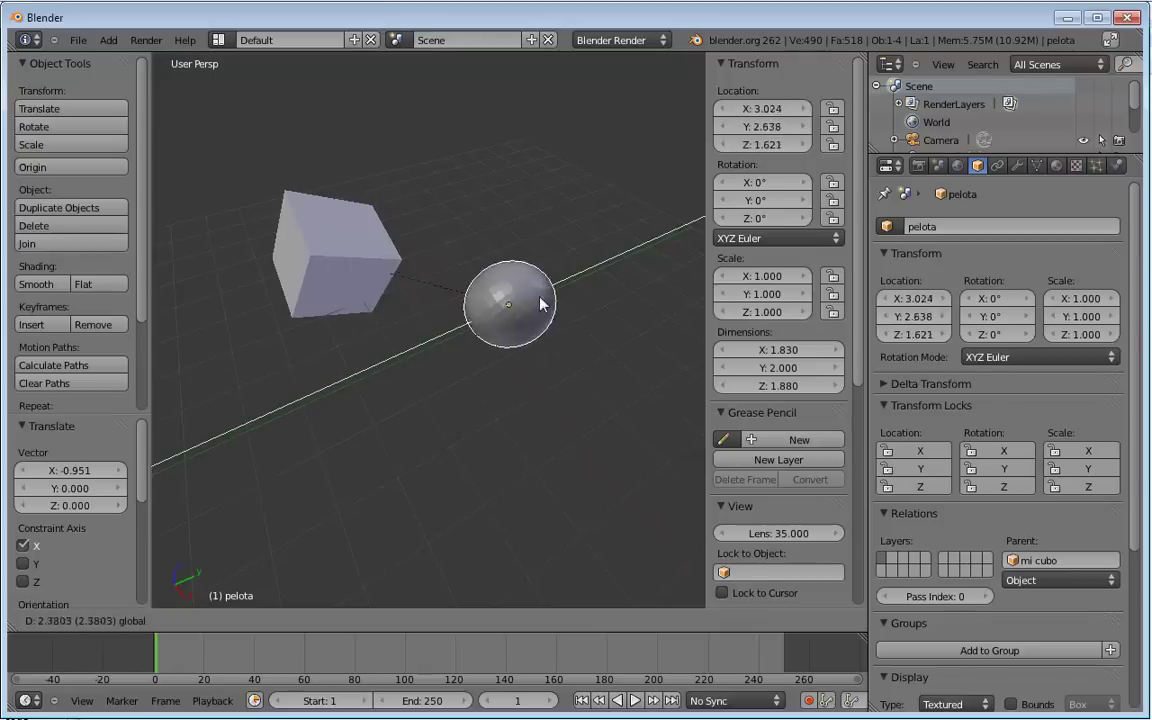
Place pelota below the cube, then slide mi cubo along X to -2.541 carrying the sphere.
key("y")
left_click(404, 278)
right_click(314, 268)
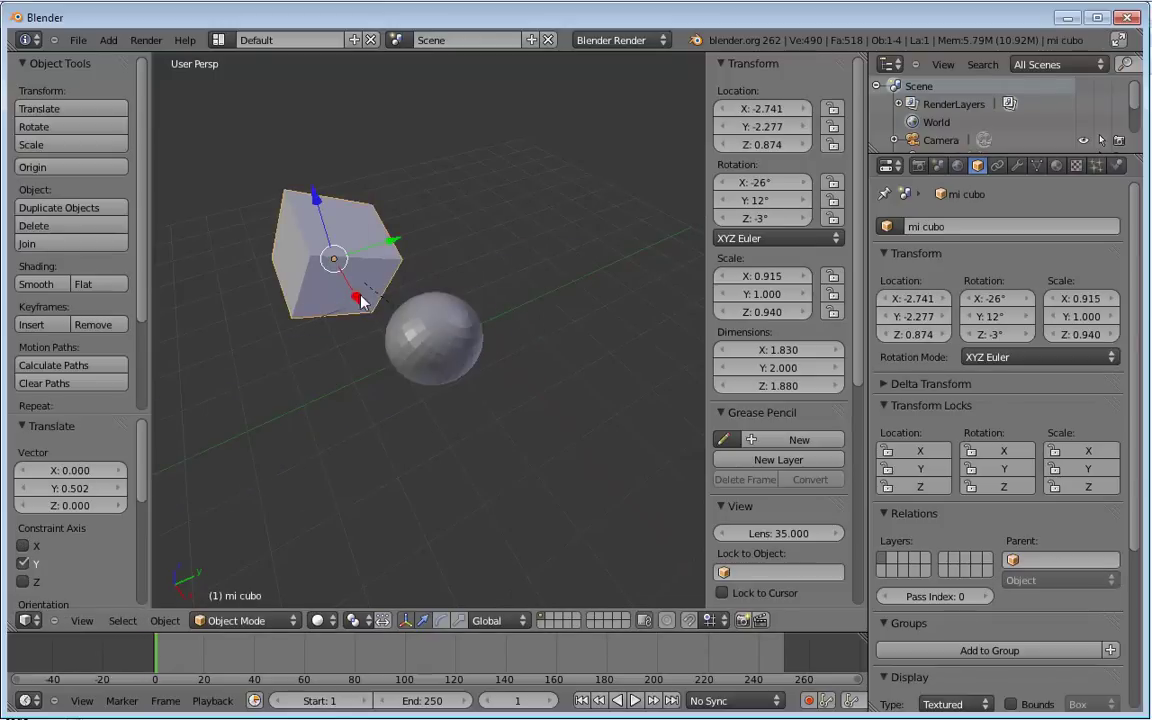
left_click_drag(328, 266, 418, 455)
key("x")
middle_click_drag(418, 455, 504, 437)
scroll(504, 437, "down", 4)
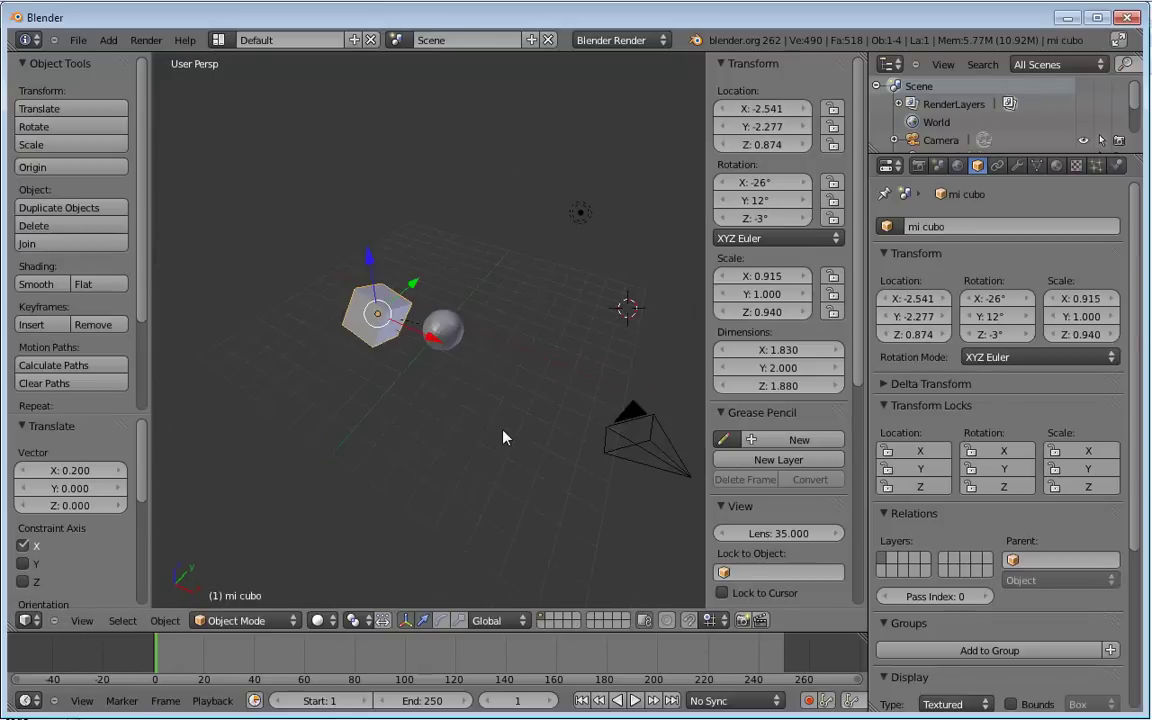
right_click(445, 335)
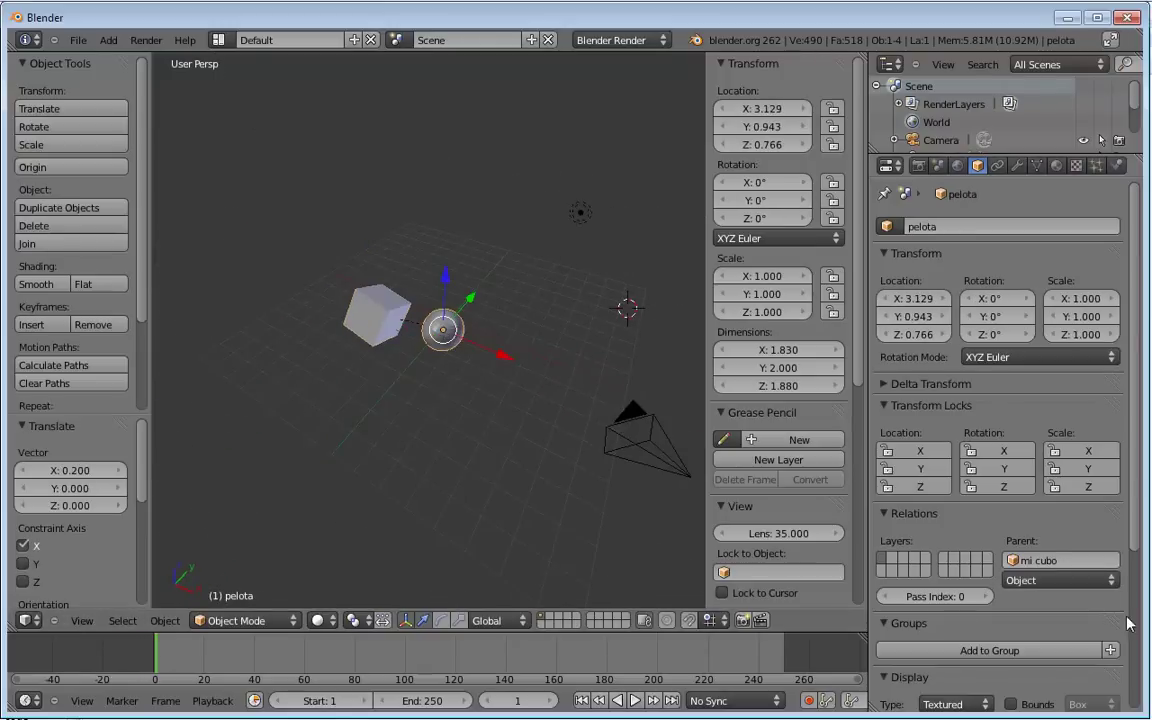
Clear pelota's Parent field, then set mi cubo as its parent again.
left_click(1068, 560)
key("BackSpace")
key("Return")
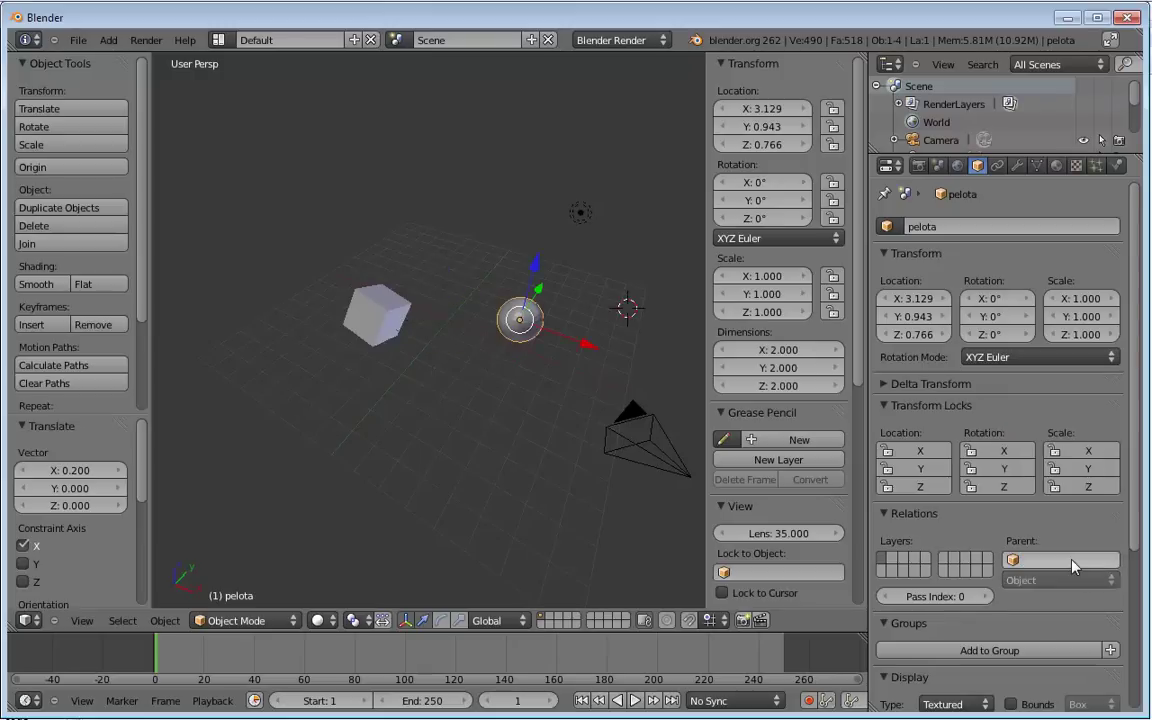
left_click(1036, 567)
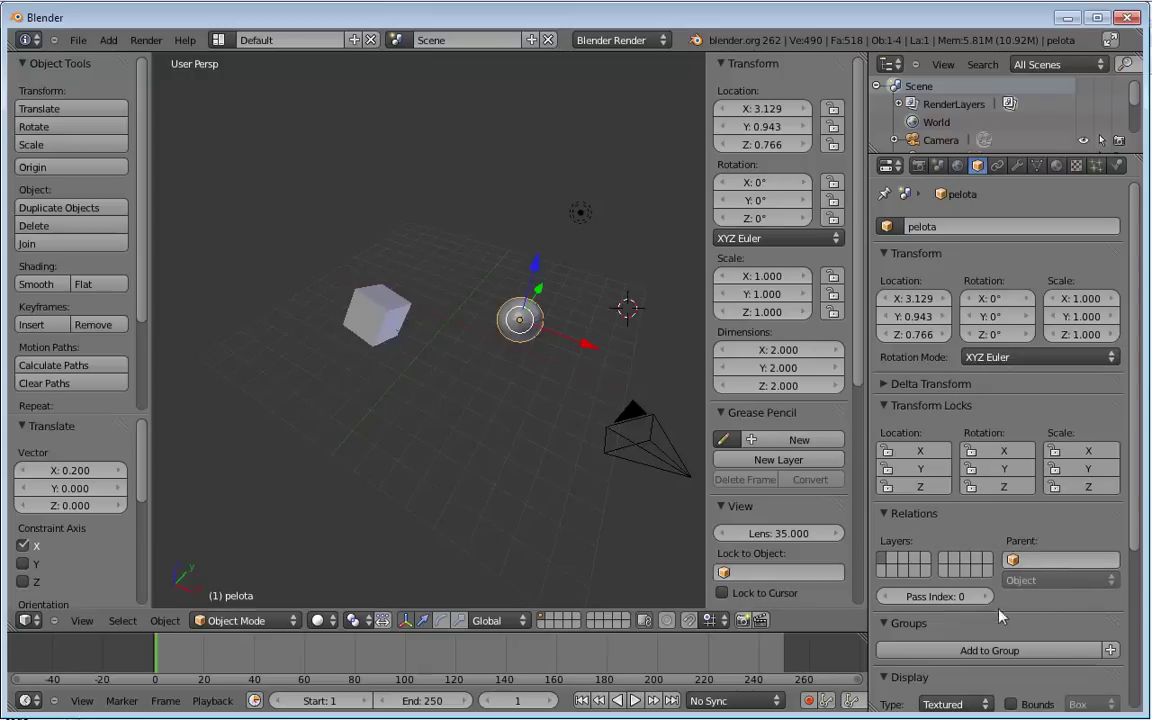
left_click(1040, 560)
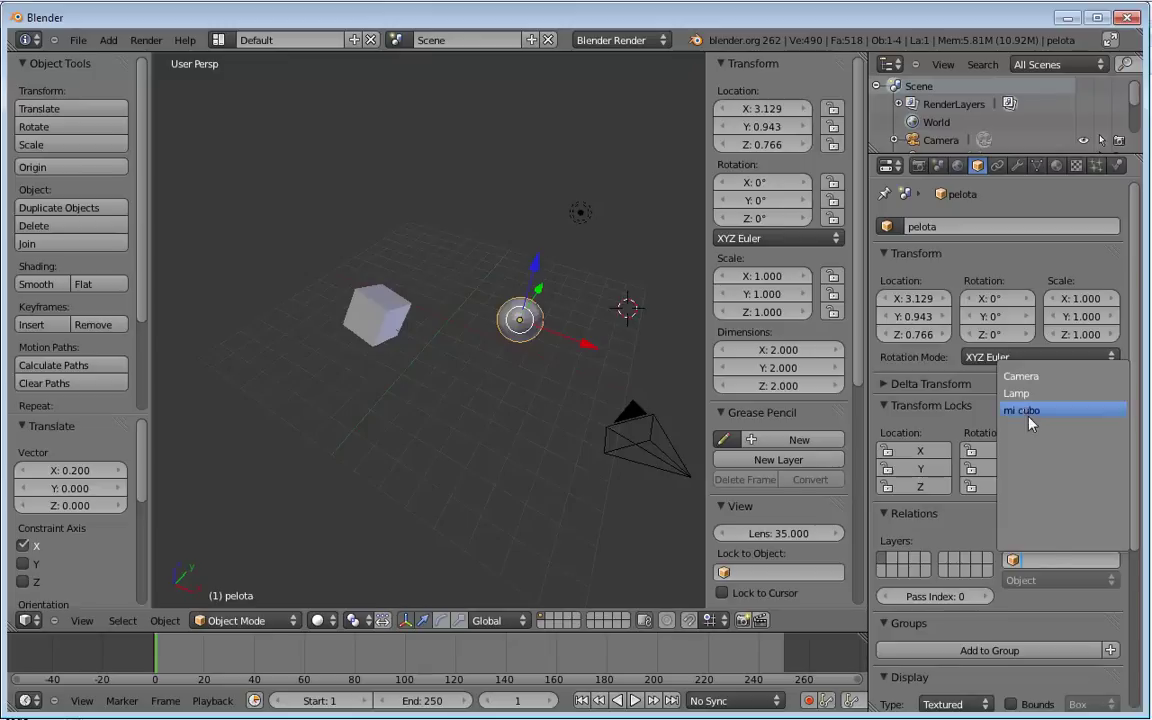
left_click(1030, 411)
left_click(1060, 580)
left_click(1046, 538)
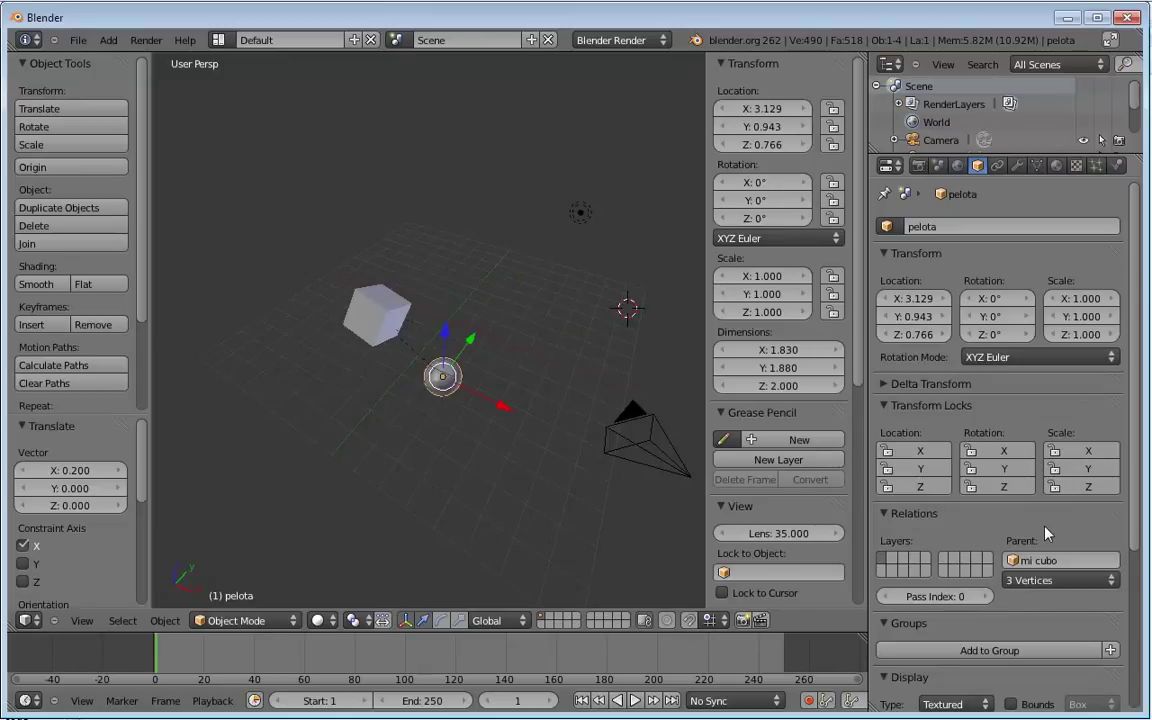
Switch pelota's Parent Type between Vertex, 3 Vertices and back to Object.
left_click(1060, 580)
left_click(1048, 542)
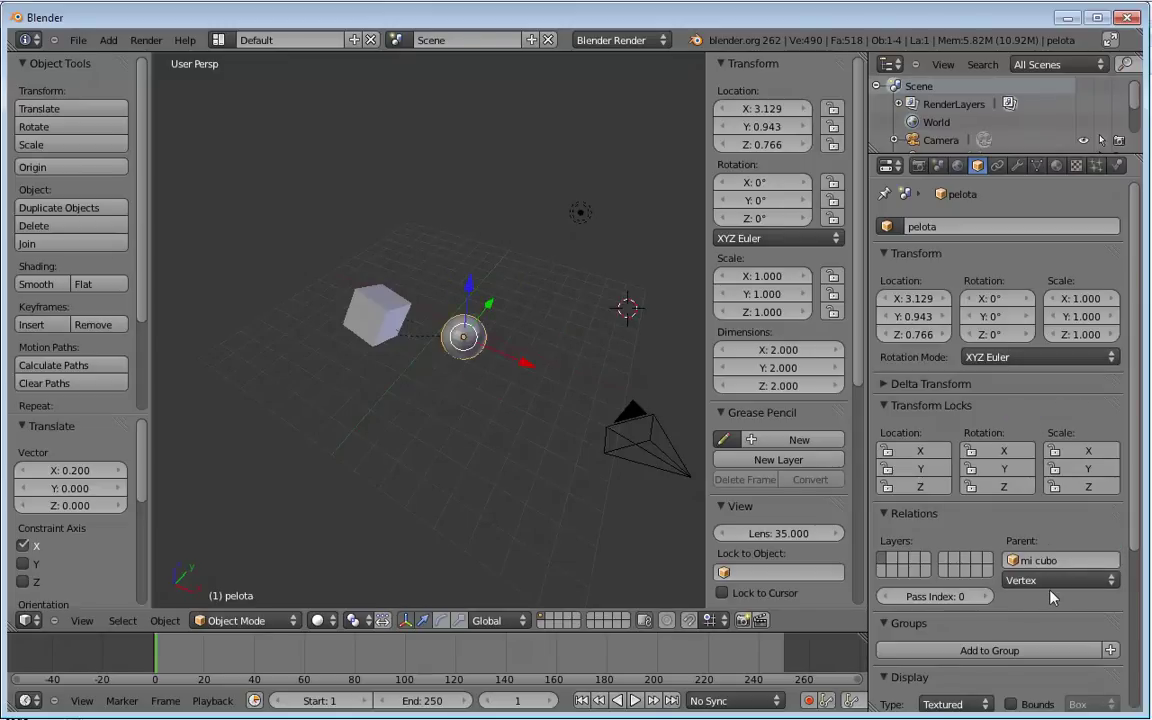
left_click(1060, 580)
left_click(1067, 561)
scroll(330, 290, "up", 2)
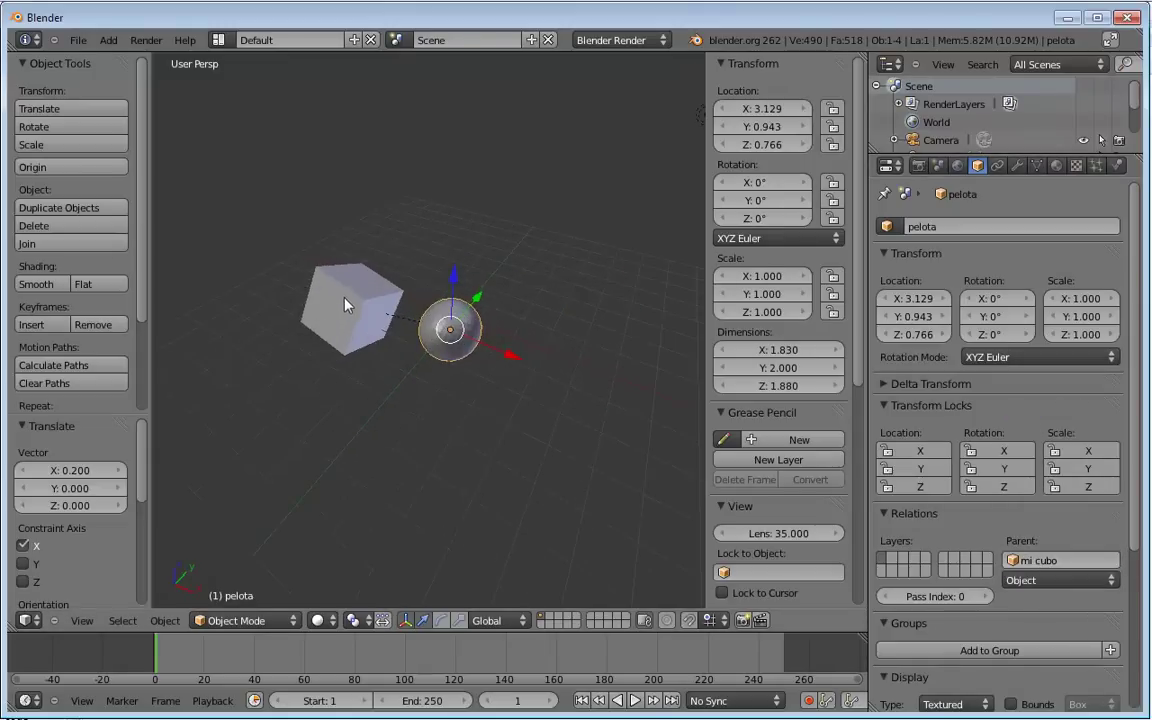
scroll(345, 305, "up", 2)
scroll(380, 326, "down", 1)
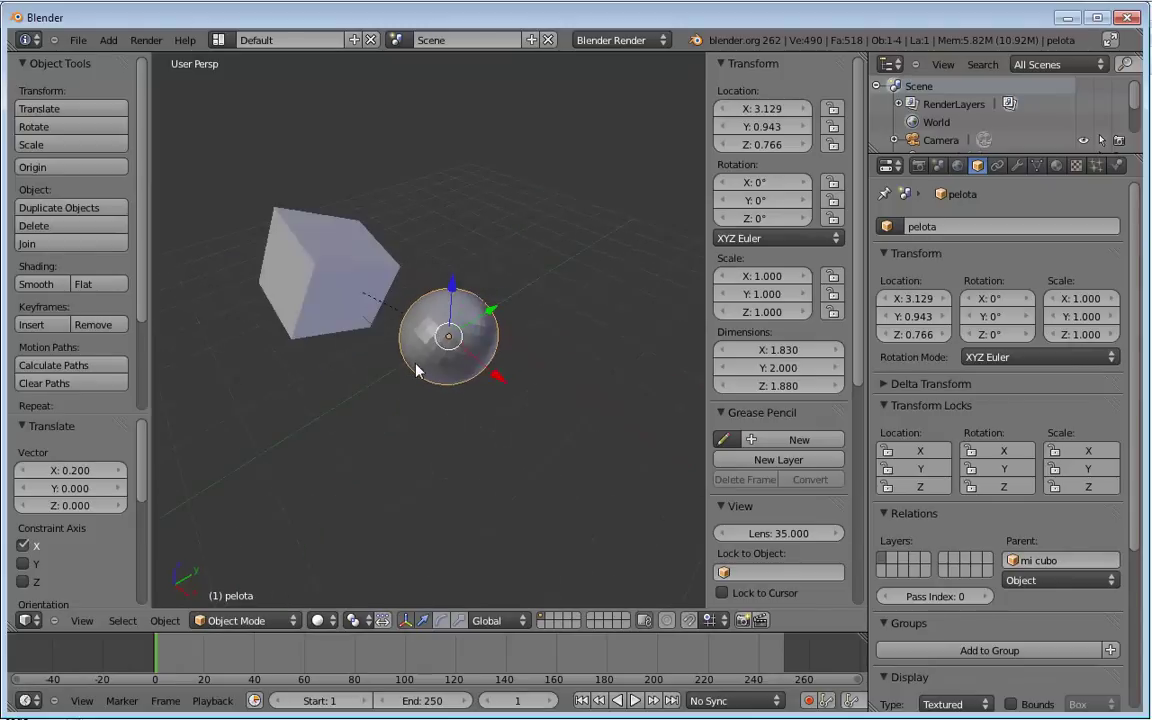
left_click(1060, 580)
left_click(1048, 542)
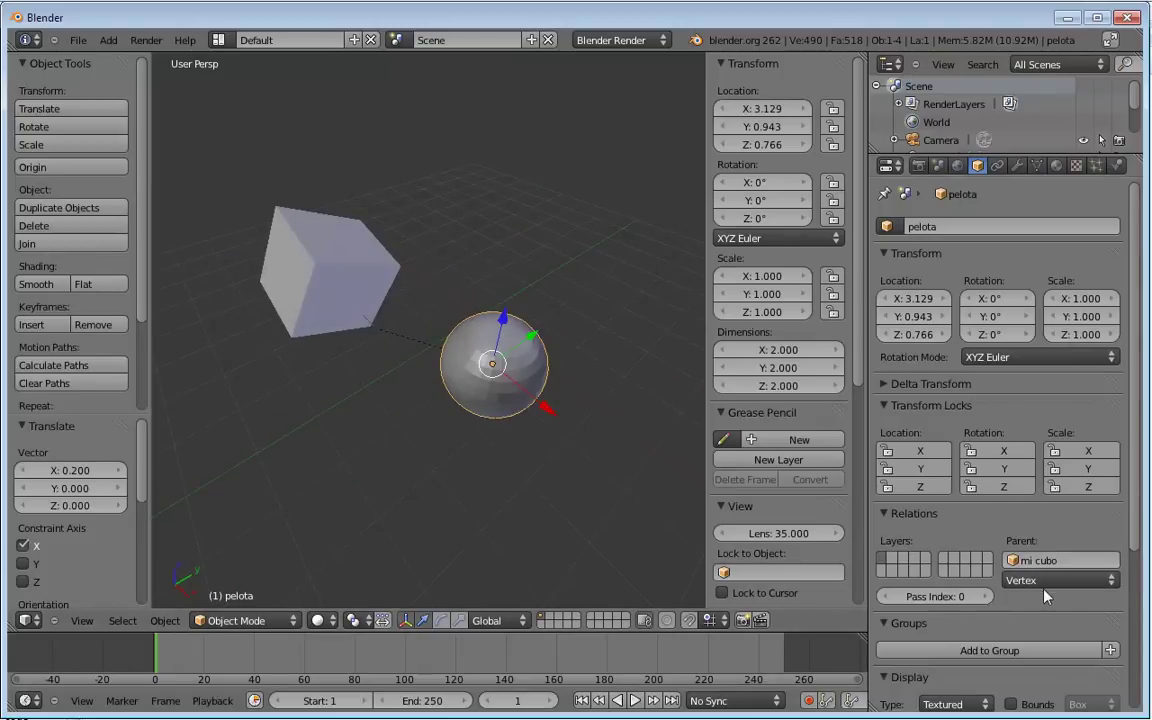
left_click(1045, 581)
left_click(1030, 523)
left_click(1028, 580)
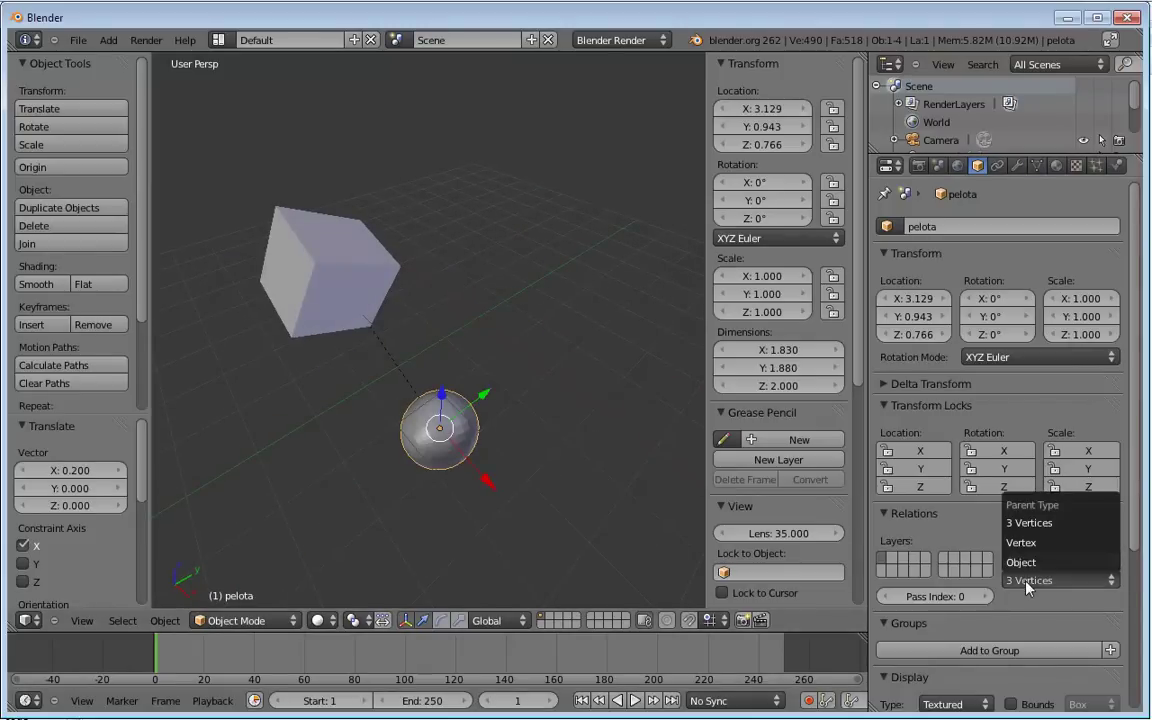
left_click(1021, 562)
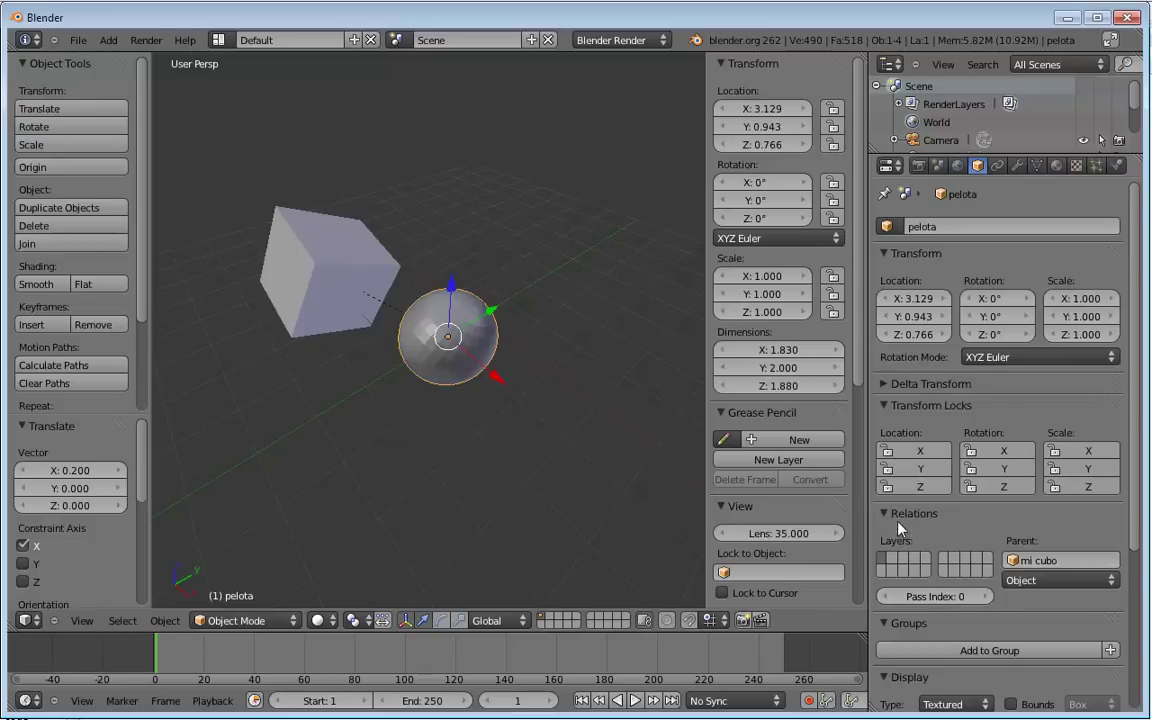
Delete mi cubo from the Parent field so pelota has no parent.
left_click(1065, 560)
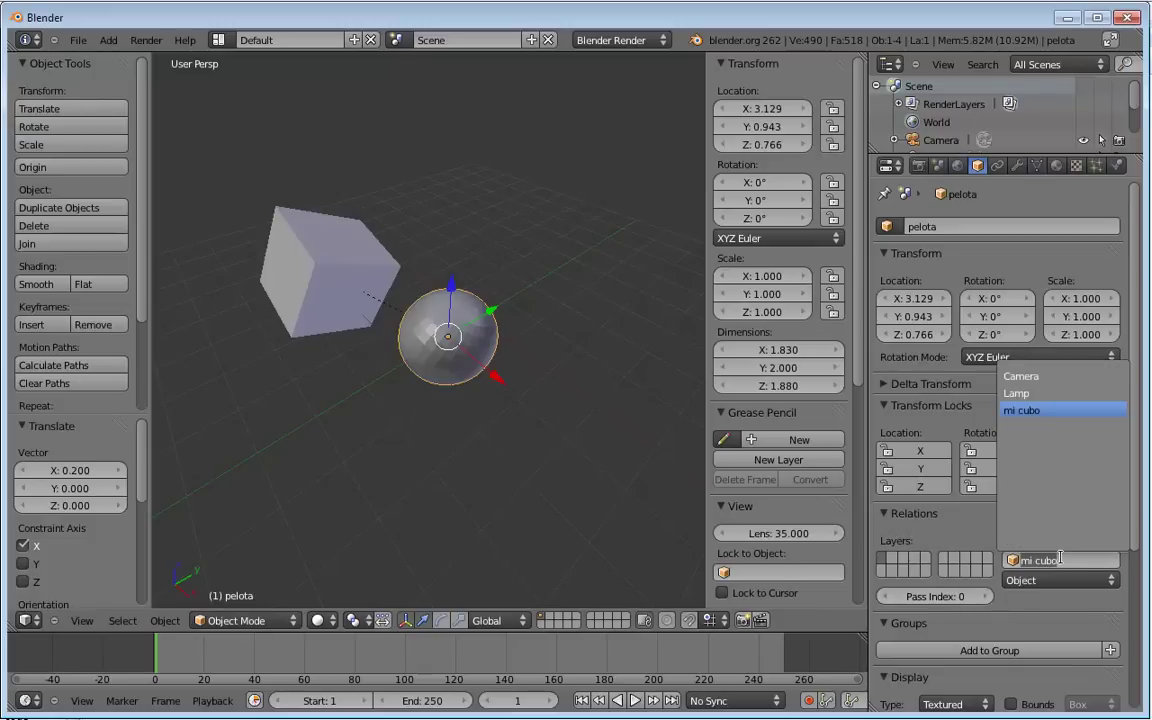
key("BackSpace")
scroll(565, 438, "down", 2)
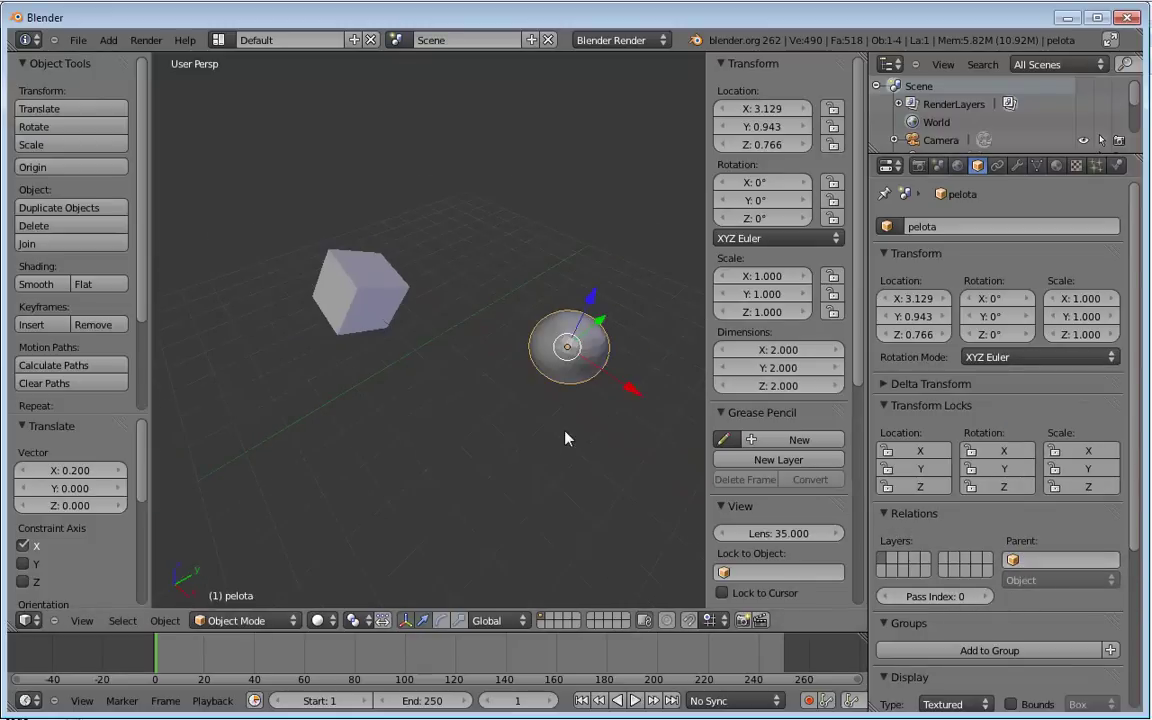
scroll(1050, 620, "down", 5)
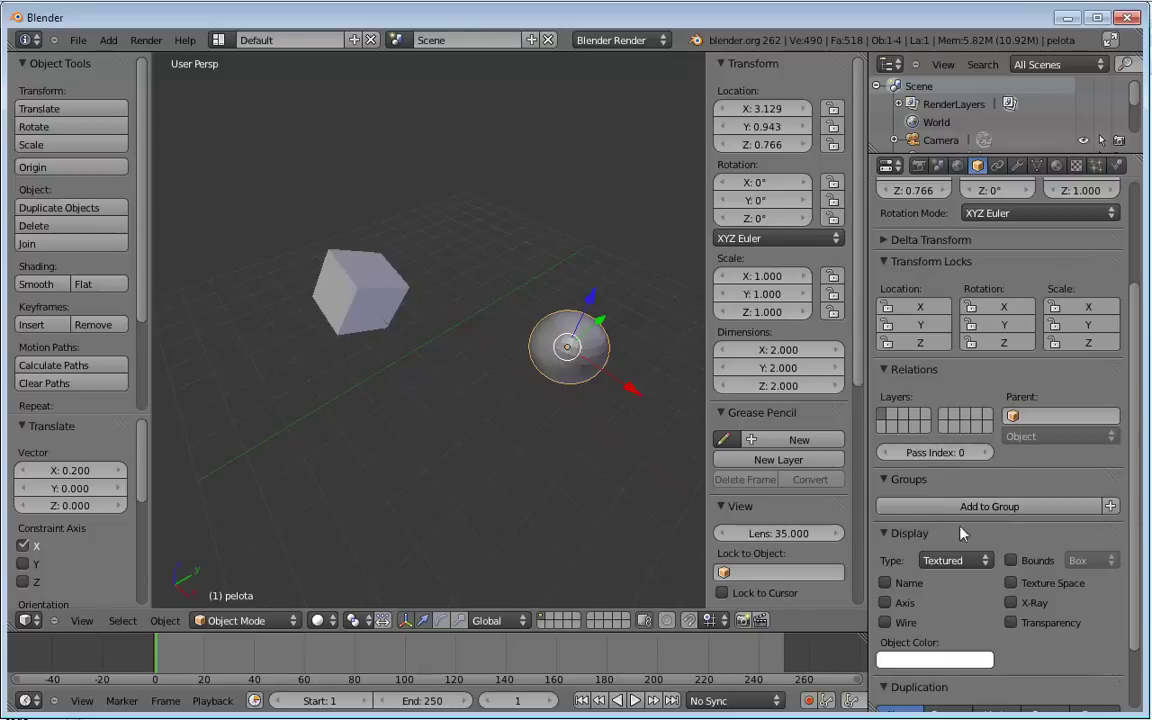
scroll(913, 535, "down", 3)
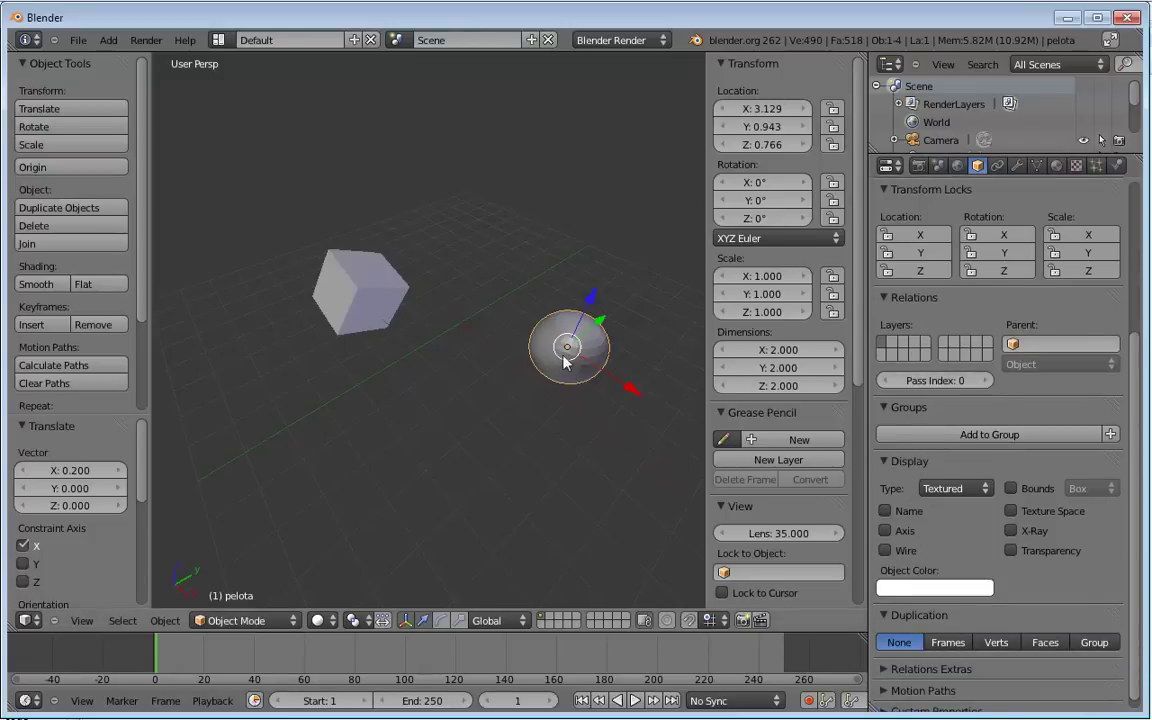
mouse_move(566, 362)
middle_mouse_down()
mouse_move(445, 290)
mouse_move(498, 314)
middle_mouse_up()
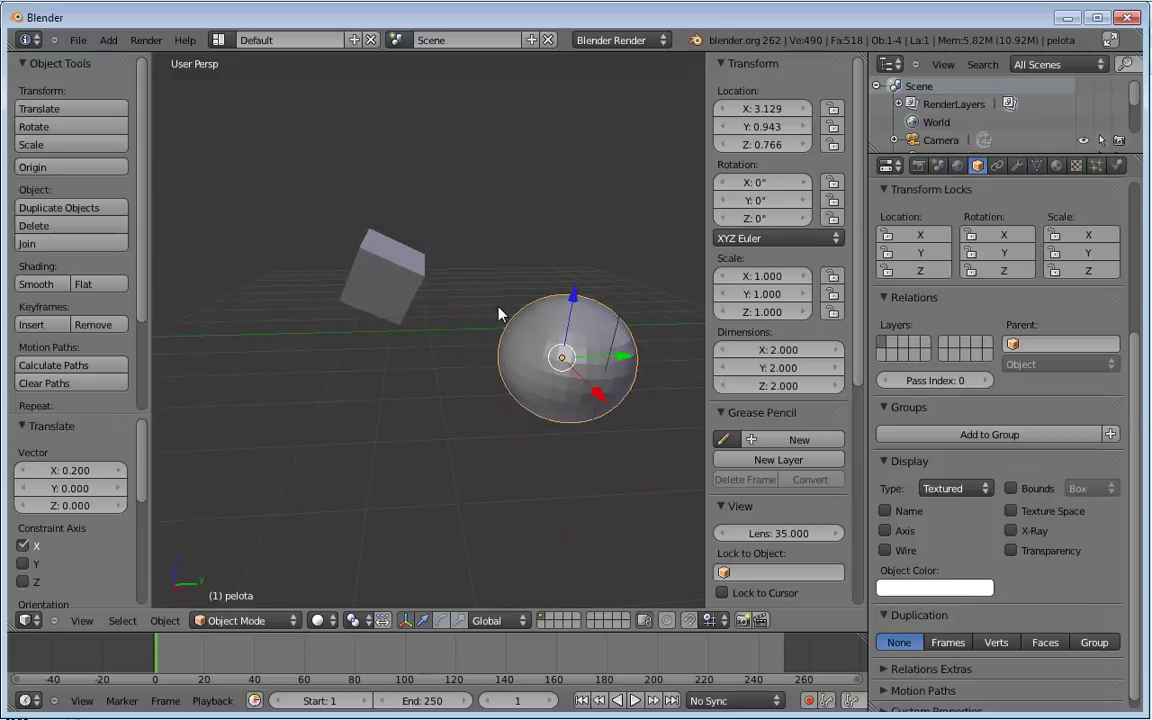
mouse_move(393, 329)
middle_mouse_down()
mouse_move(520, 390)
mouse_move(583, 403)
mouse_move(559, 380)
mouse_move(508, 380)
middle_mouse_up()
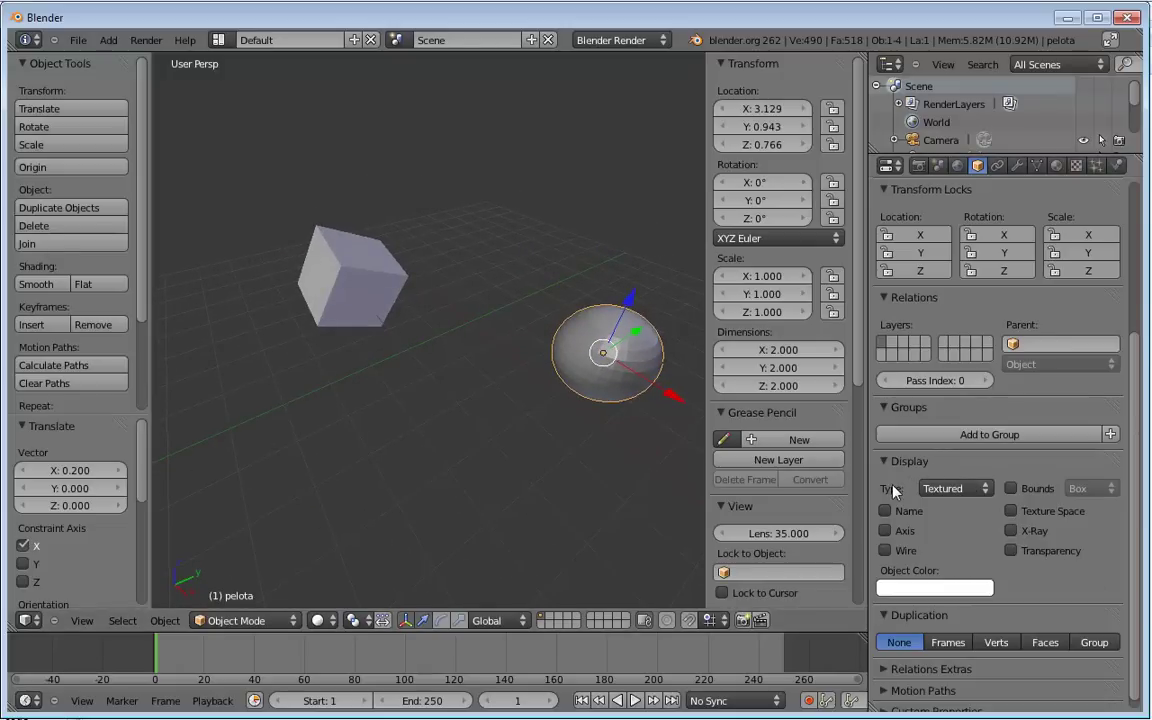
left_click(951, 489)
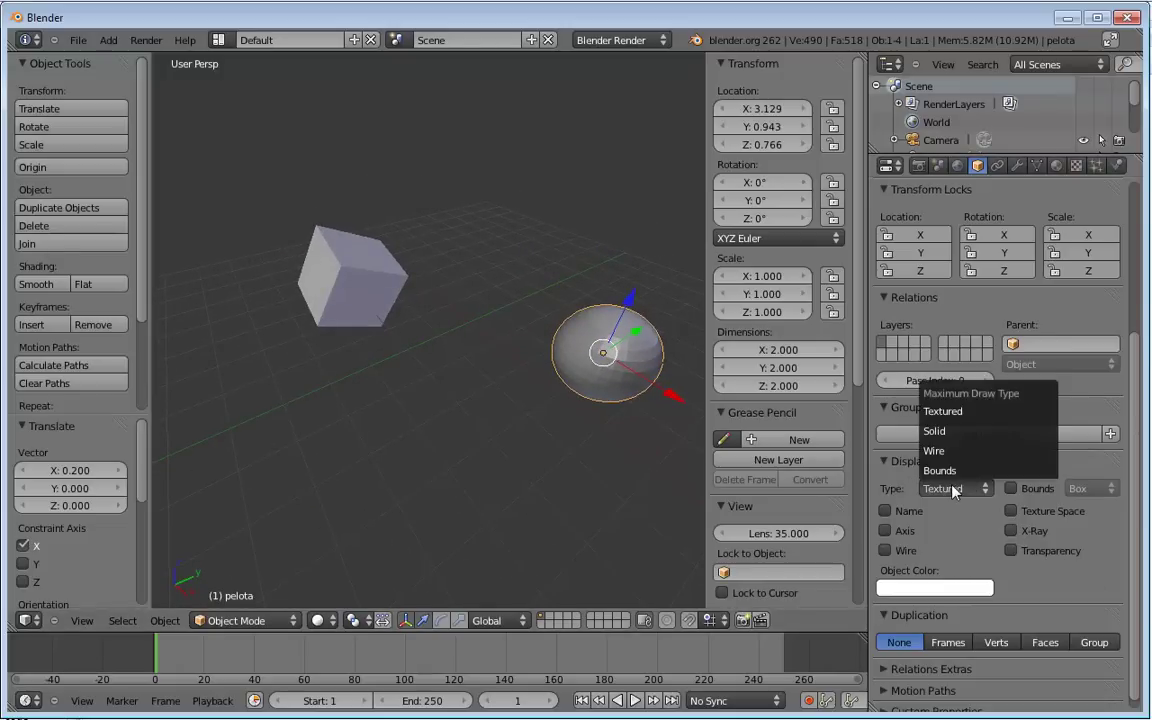
Try Wireframe, Solid and Bounding Box viewport shading while orbiting the scene.
left_click(318, 620)
left_click(340, 583)
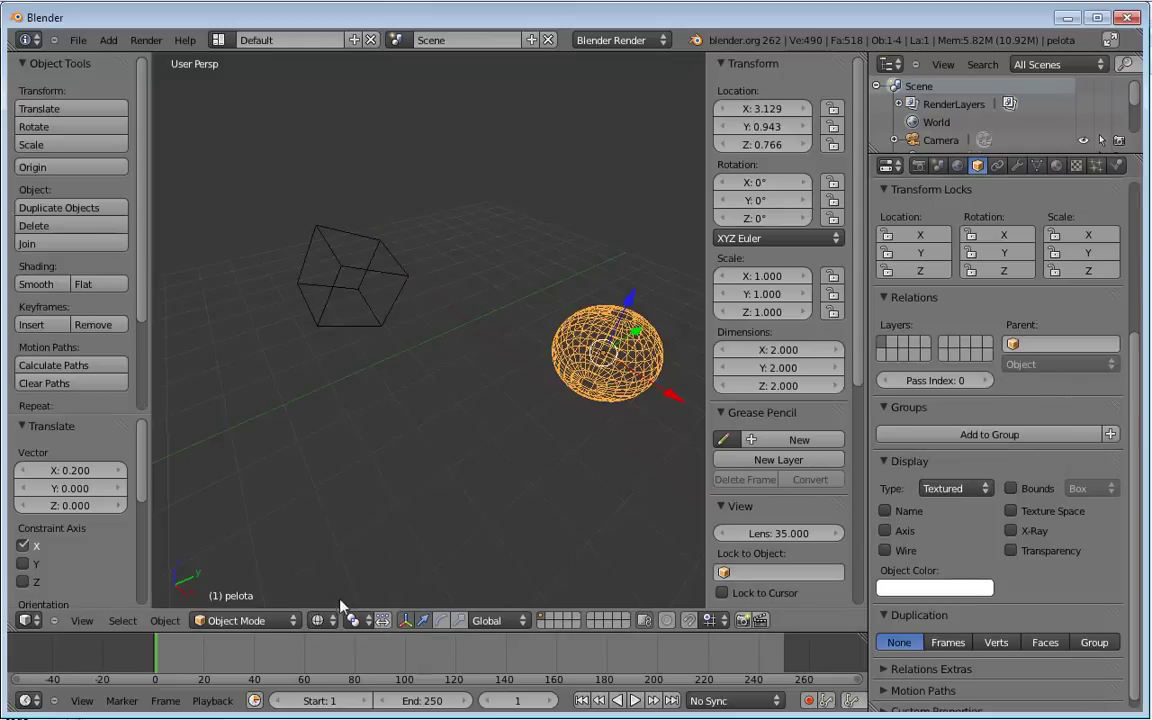
left_click(318, 620)
left_click(324, 563)
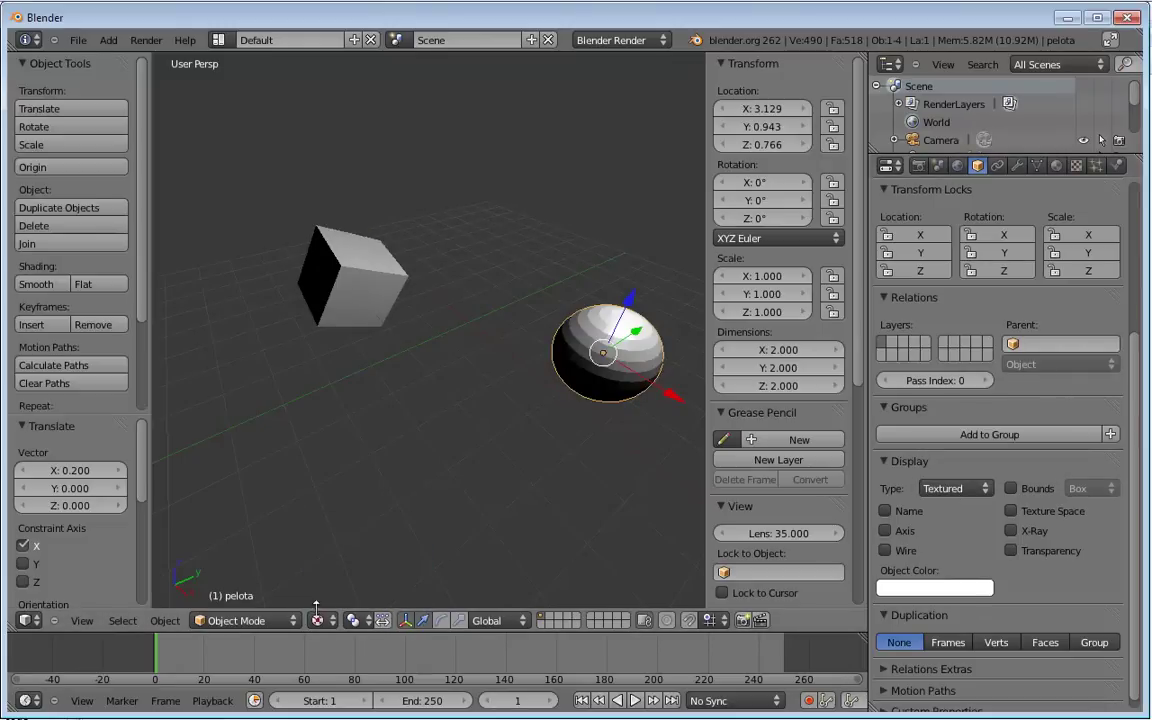
left_click(318, 620)
left_click(330, 566)
left_click(320, 620)
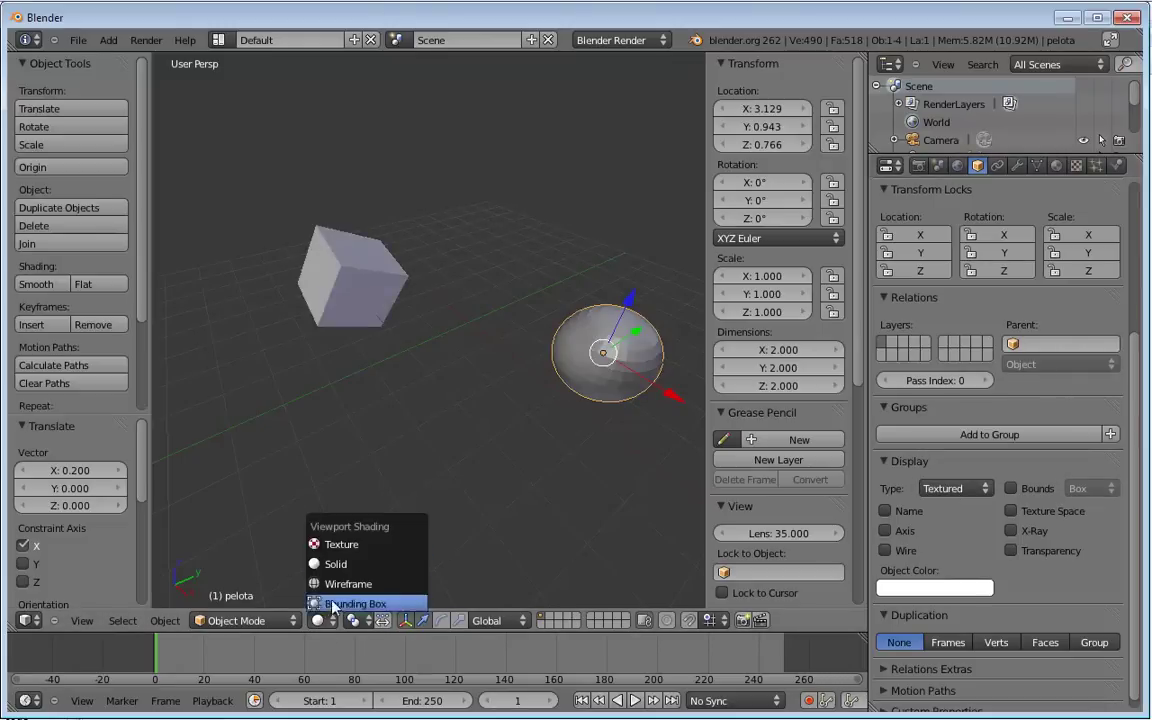
left_click(345, 530)
left_click(318, 620)
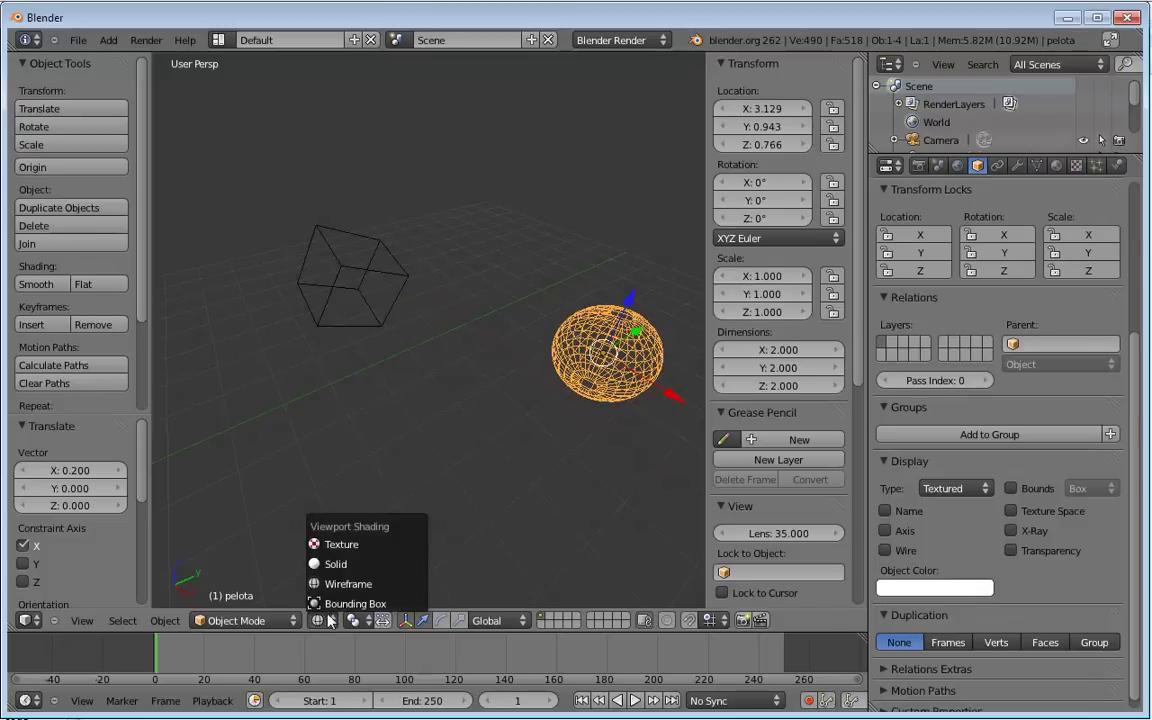
left_click(369, 589)
middle_click_drag(555, 366, 500, 338)
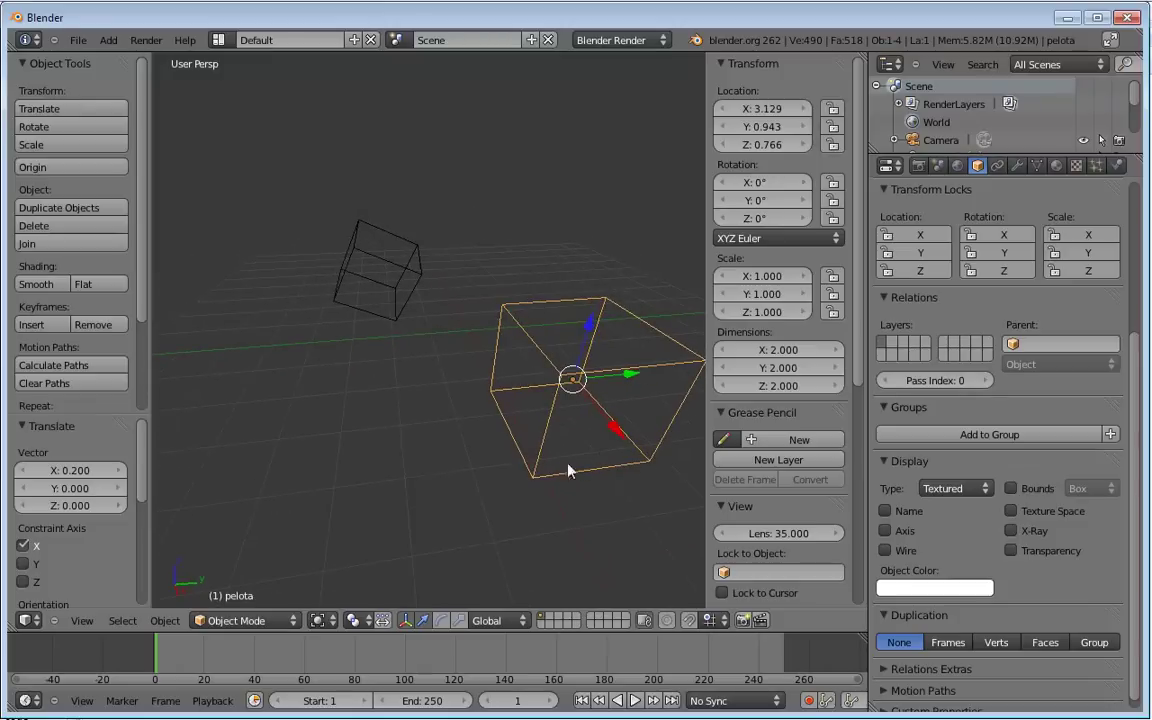
Cycle Wireframe and Bounding Box shading again, ending on Solid shading.
left_click(318, 620)
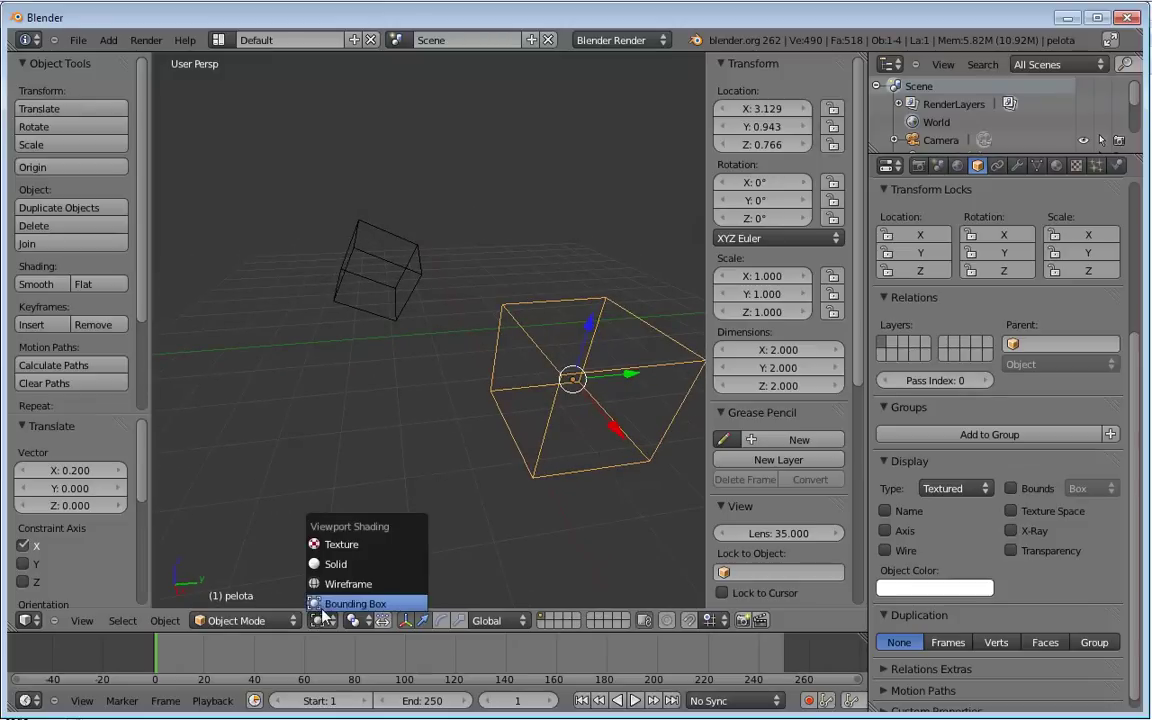
left_click(335, 585)
middle_click_drag(314, 388, 380, 370)
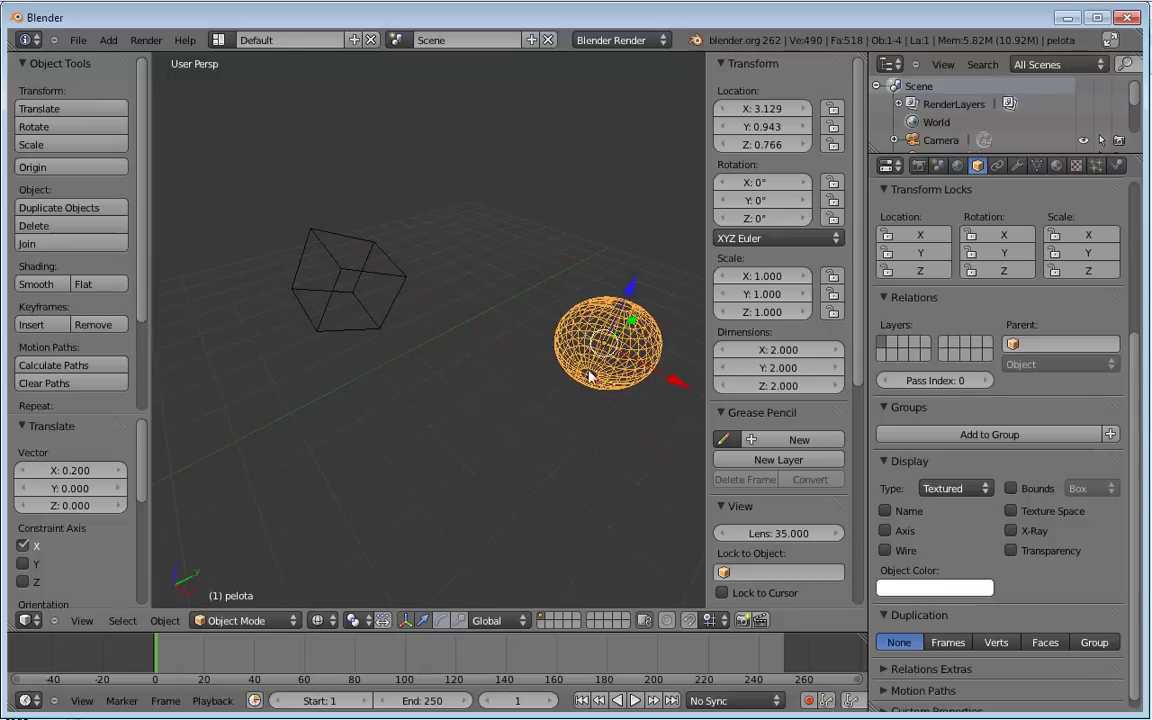
left_click(332, 621)
left_click(340, 603)
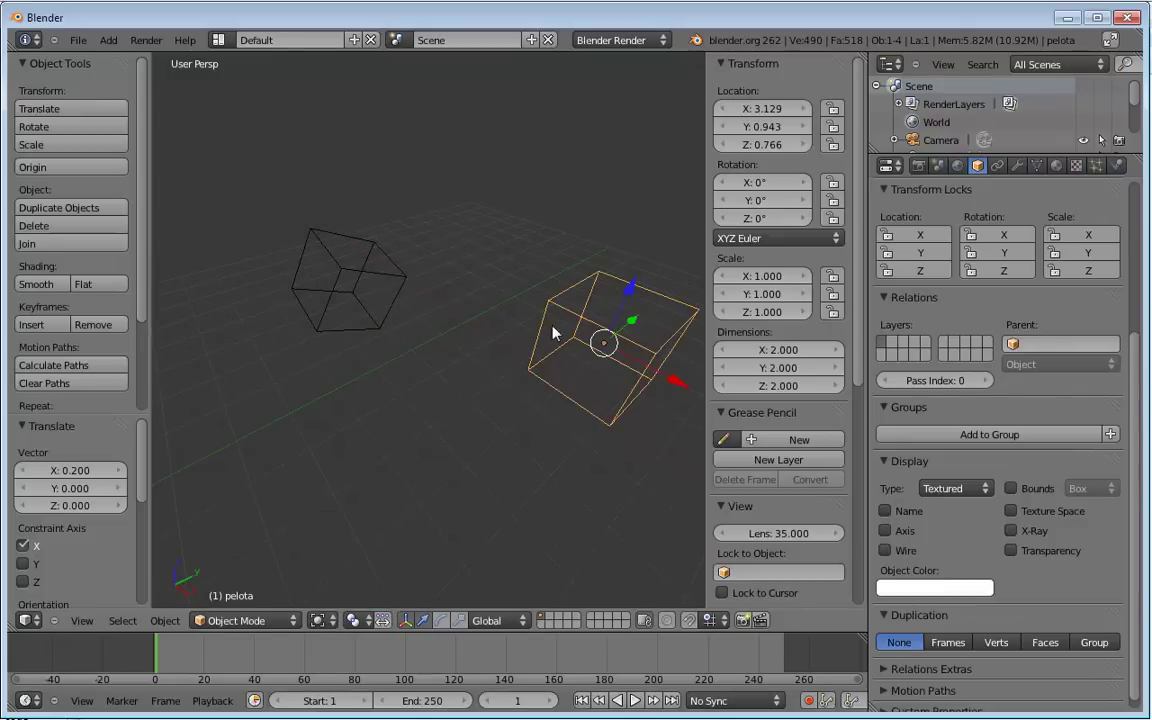
left_click(318, 621)
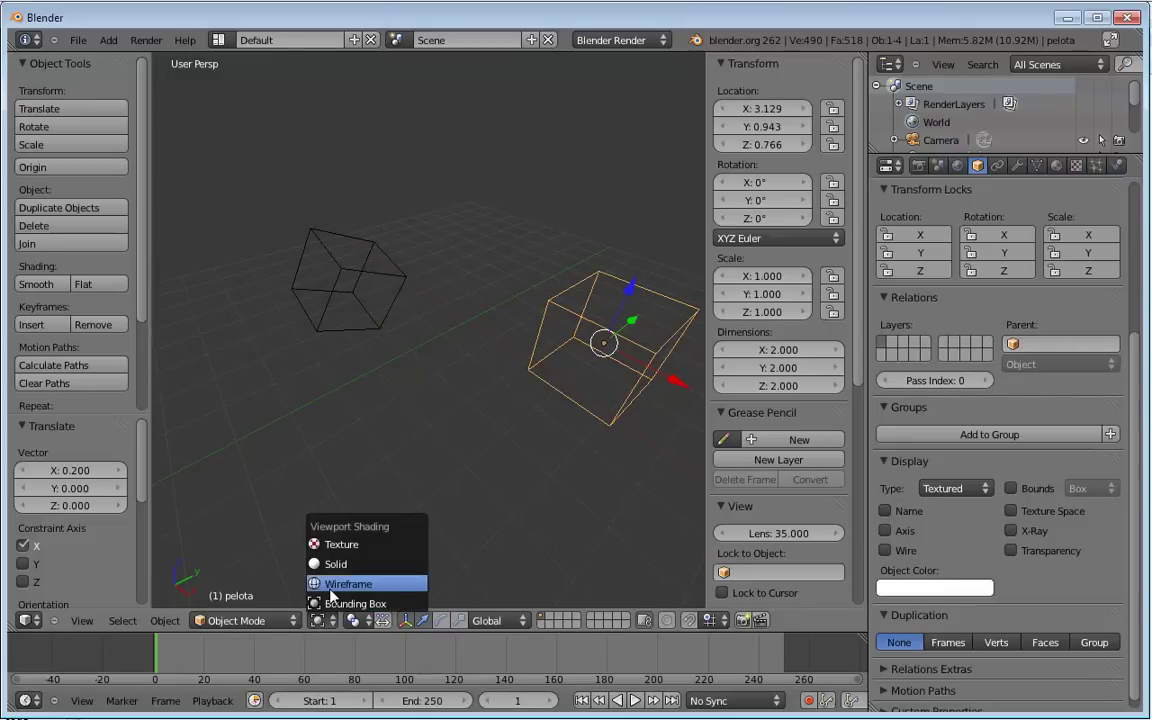
left_click(328, 584)
mouse_move(552, 428)
middle_mouse_down()
mouse_move(476, 368)
mouse_move(515, 428)
middle_mouse_up()
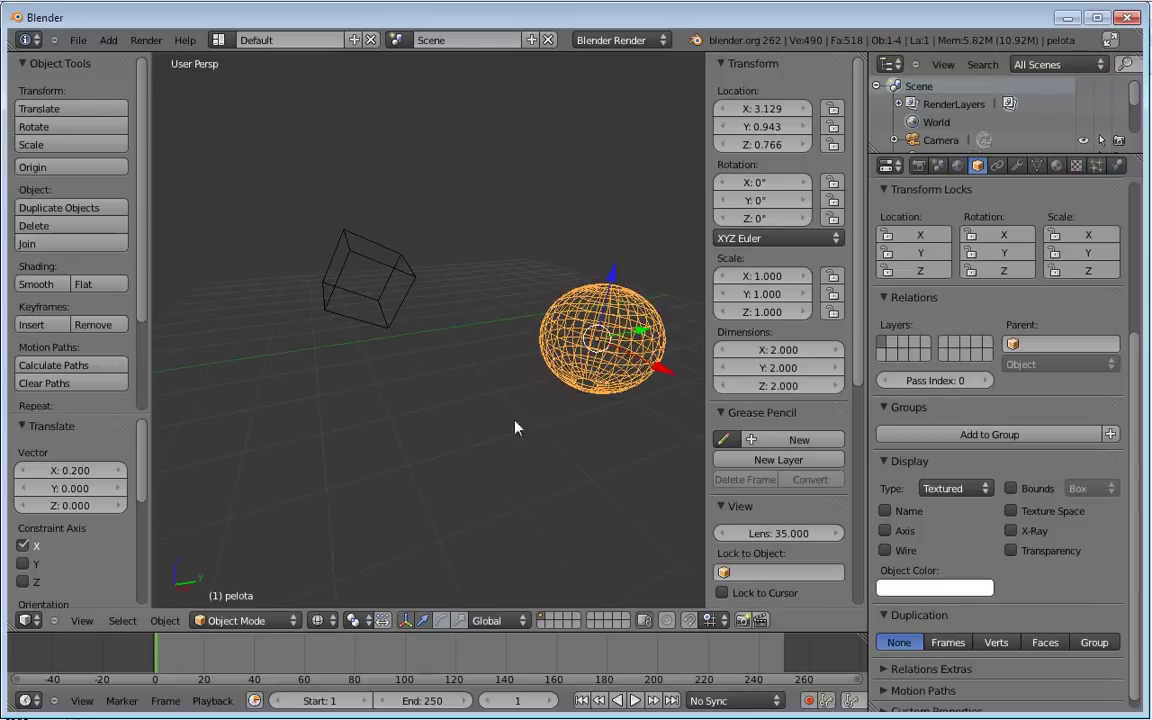
left_click(318, 621)
left_click(330, 566)
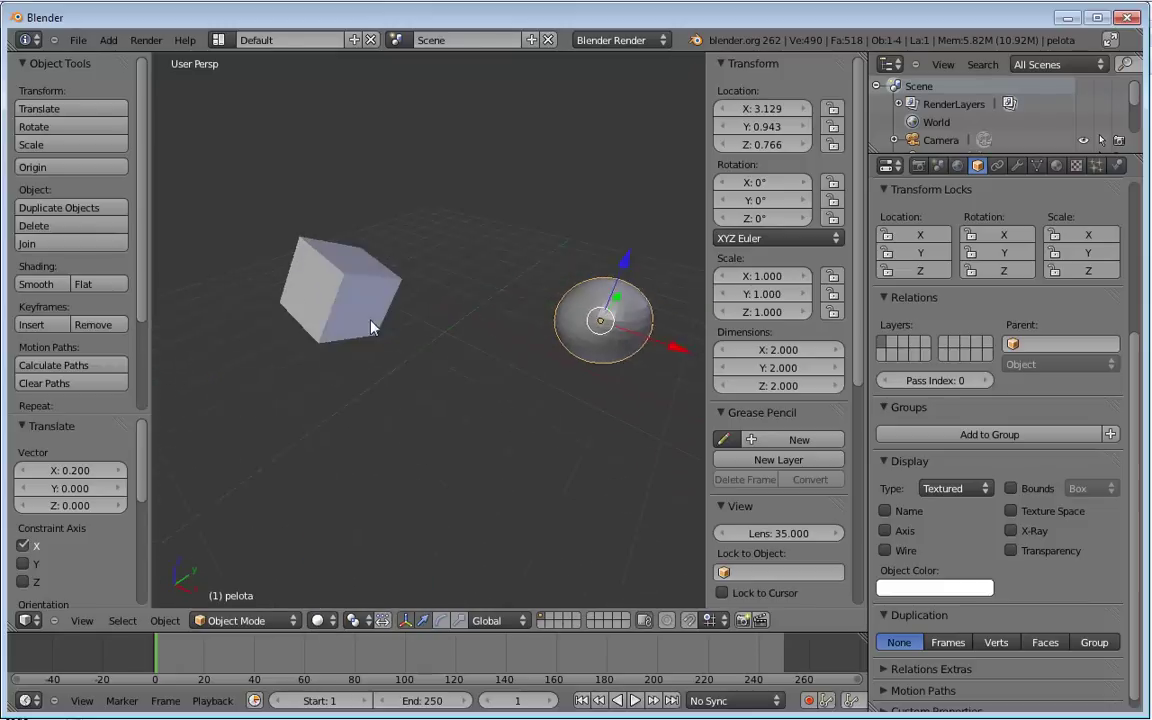
middle_click_drag(371, 326, 396, 313)
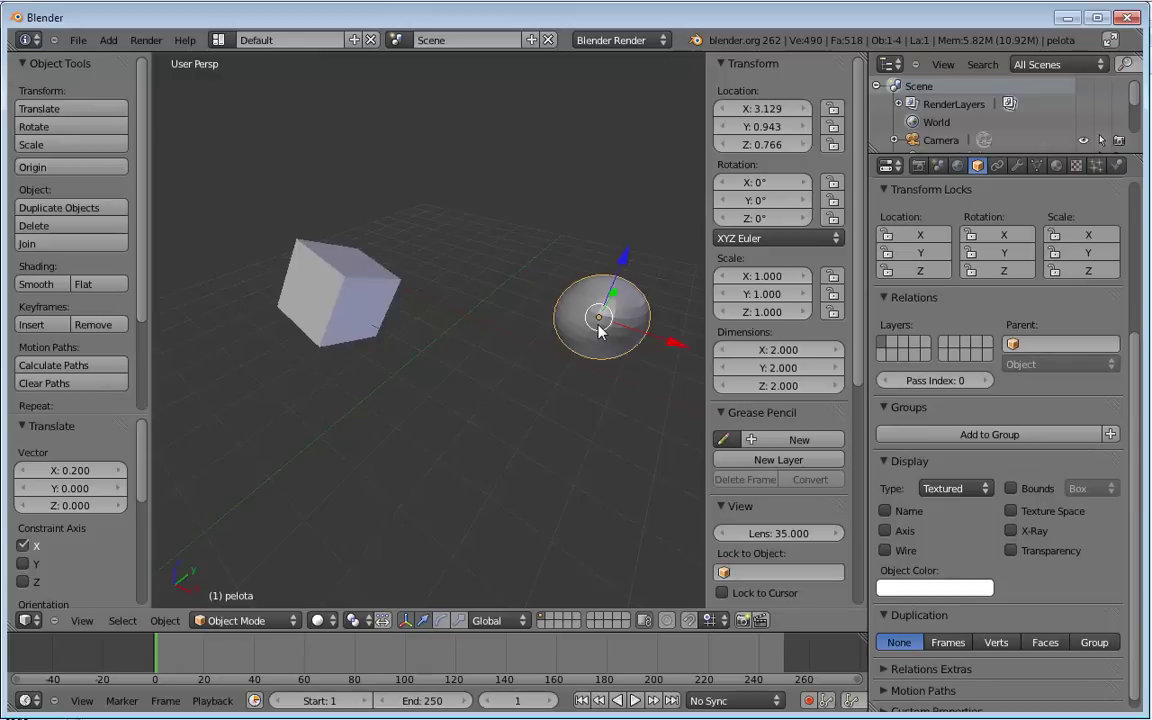
middle_click_drag(605, 330, 531, 378)
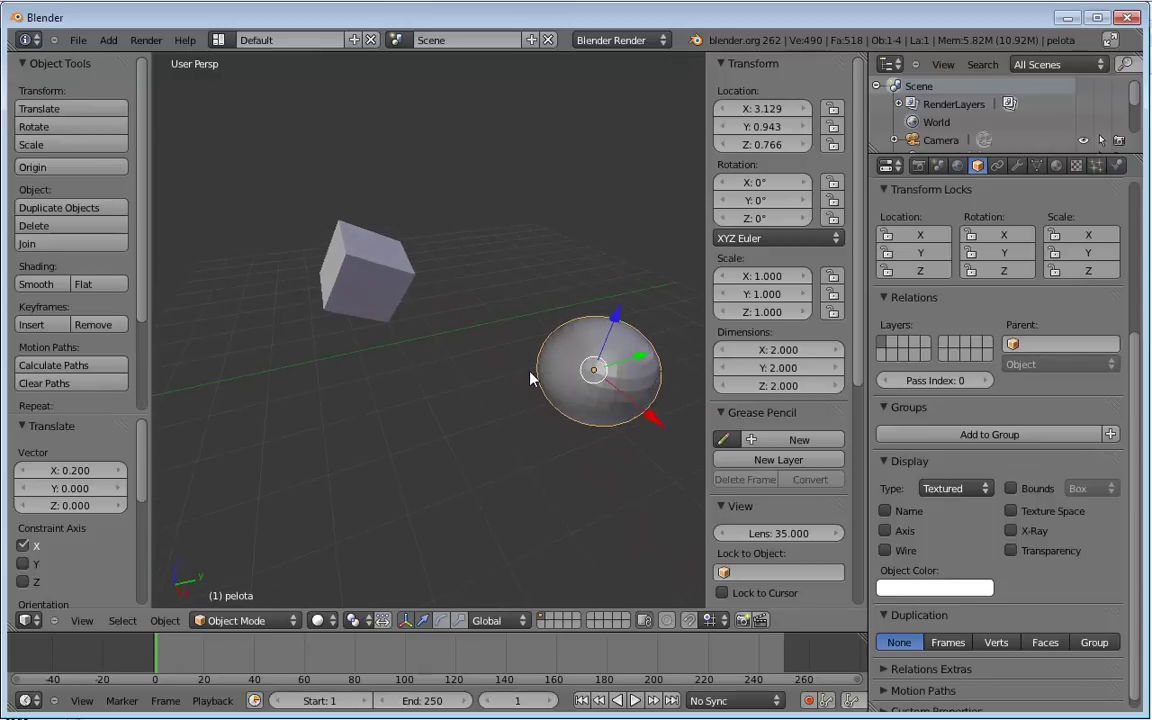
Change pelota's display type from Solid to Wire and orbit to inspect it.
scroll(463, 360, "down", 3)
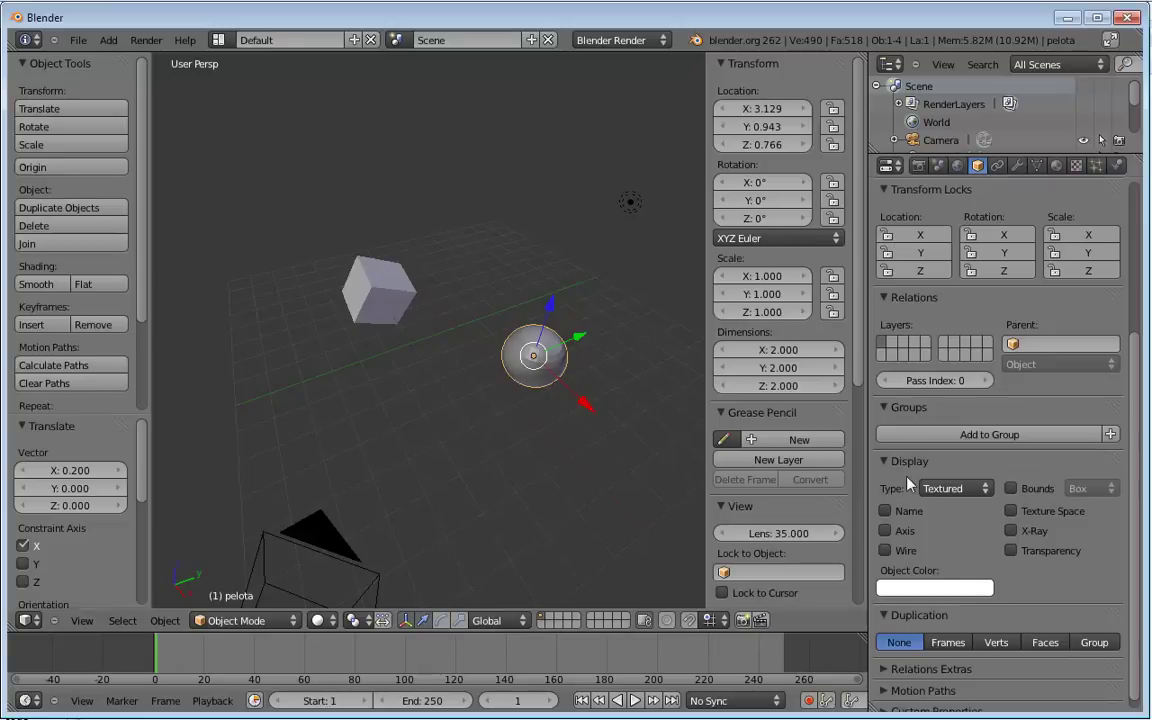
left_click(952, 488)
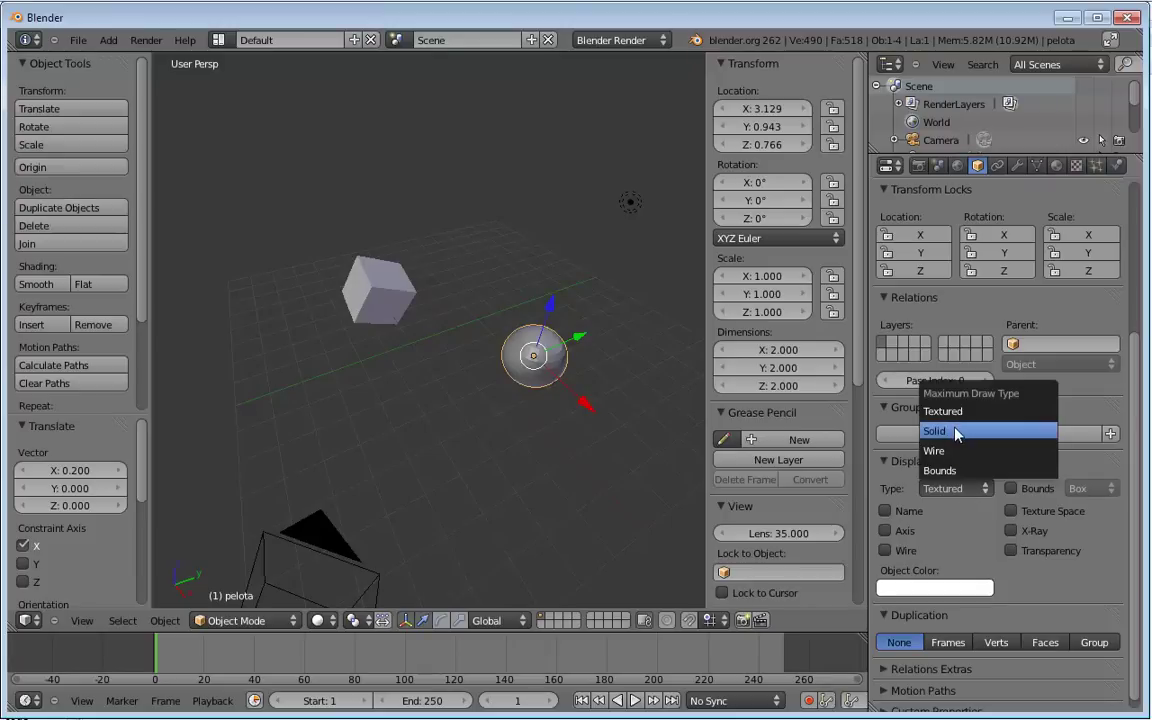
left_click(956, 432)
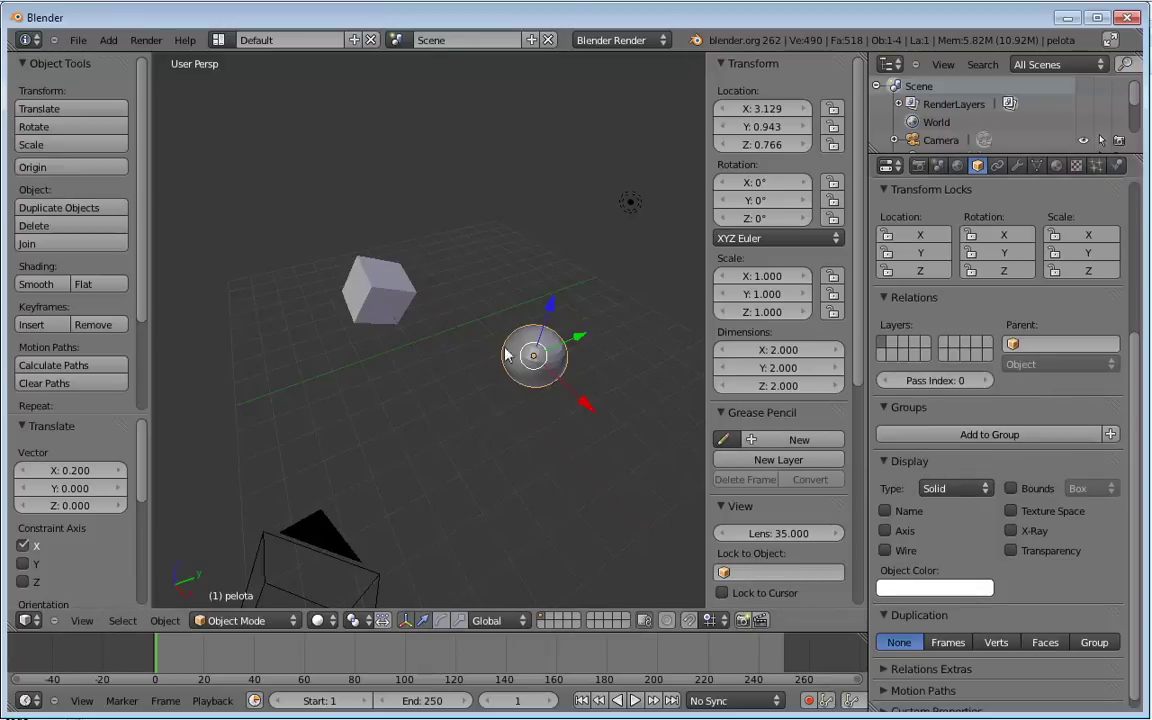
left_click(955, 488)
left_click(955, 450)
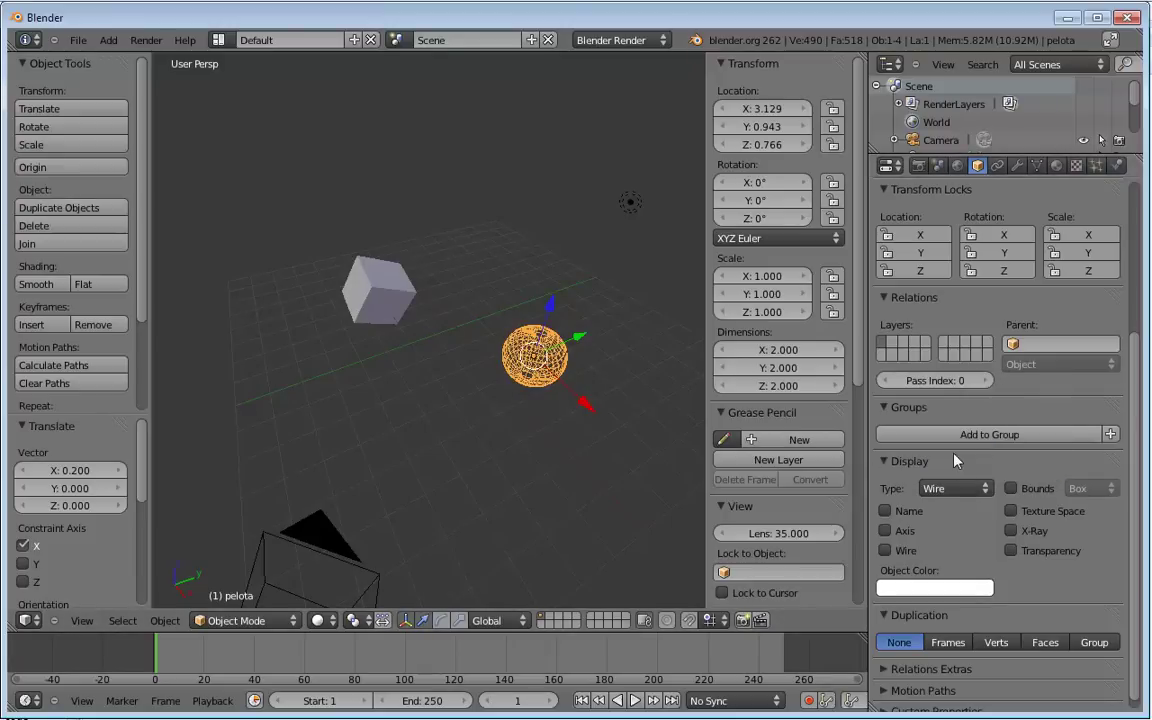
mouse_move(508, 365)
middle_mouse_down()
mouse_move(506, 341)
mouse_move(440, 300)
mouse_move(466, 322)
mouse_move(461, 352)
middle_mouse_up()
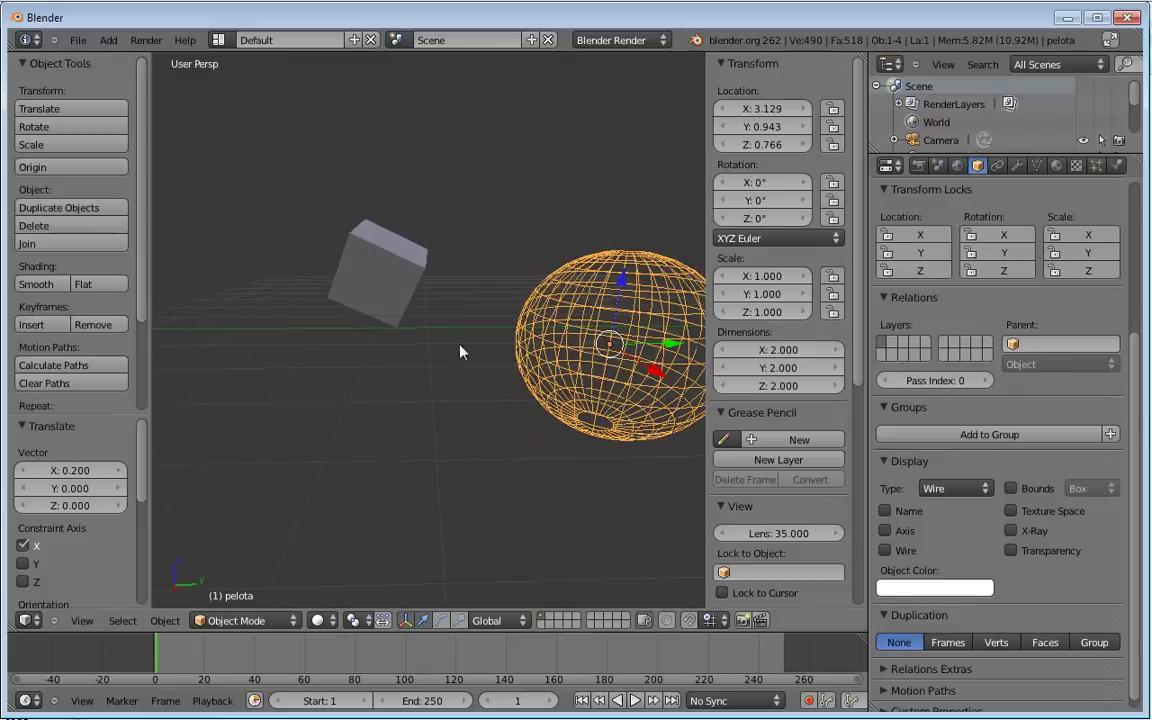
Test Texture, Wireframe and Bounding Box viewport shading, returning to Solid.
left_click(322, 620)
left_click(333, 565)
left_click(322, 620)
left_click(341, 544)
middle_click_drag(322, 440, 355, 310)
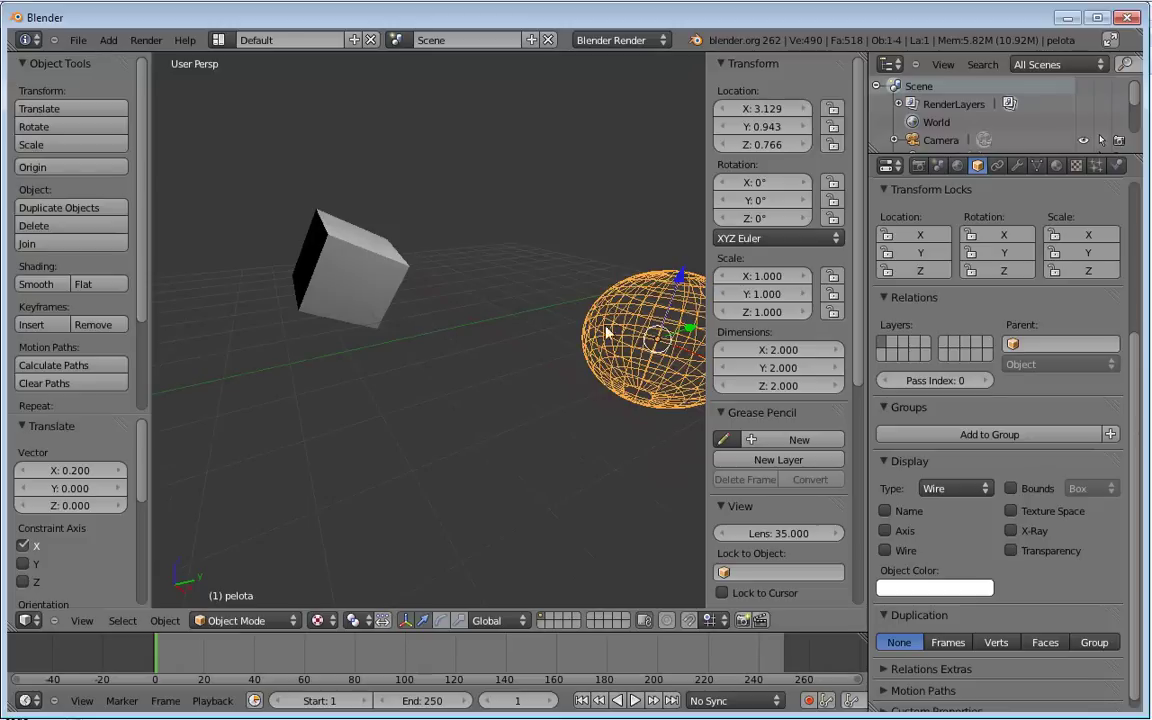
left_click(322, 620)
left_click(330, 526)
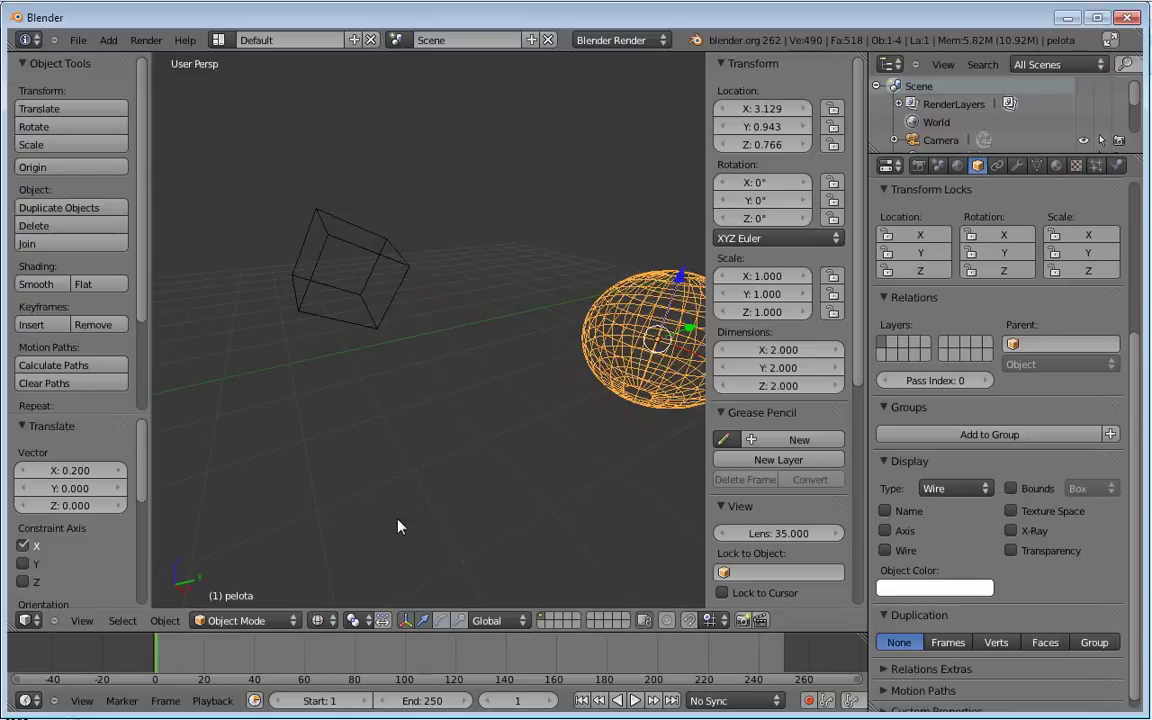
left_click(322, 620)
left_click(380, 604)
left_click(322, 620)
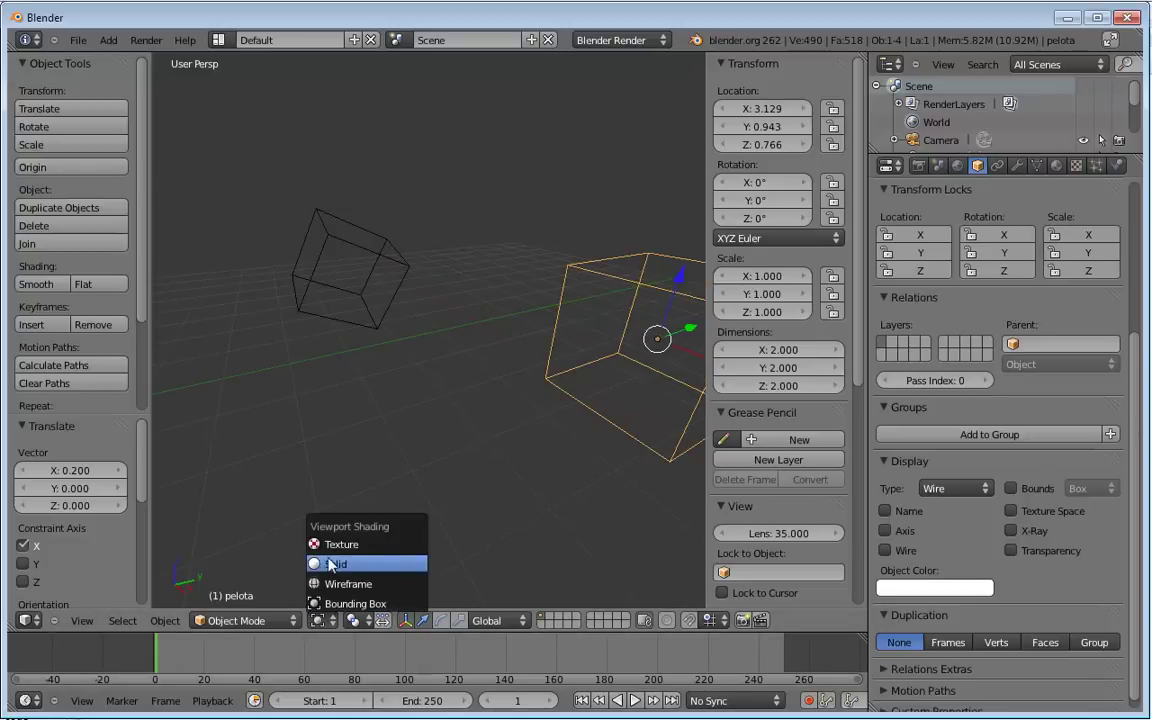
left_click(345, 563)
middle_click_drag(390, 503, 452, 375)
scroll(491, 391, "up", 2)
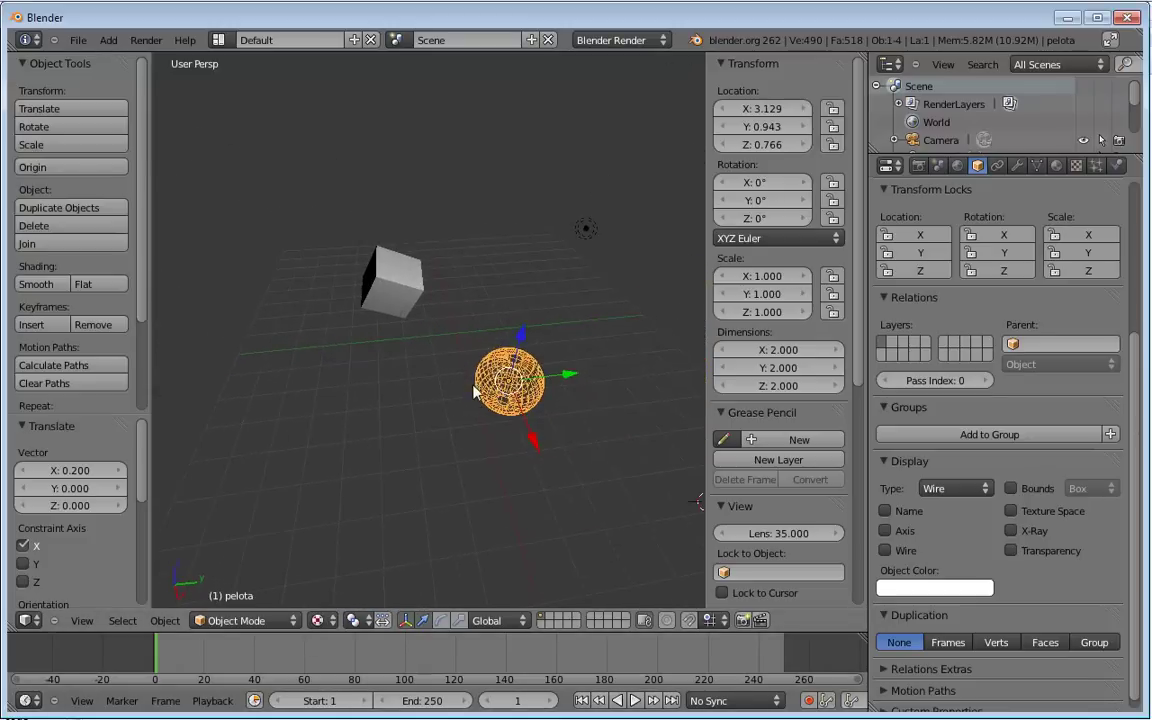
scroll(478, 390, "up", 2)
Set pelota's display type to Bounds and orbit around the box.
left_click(944, 489)
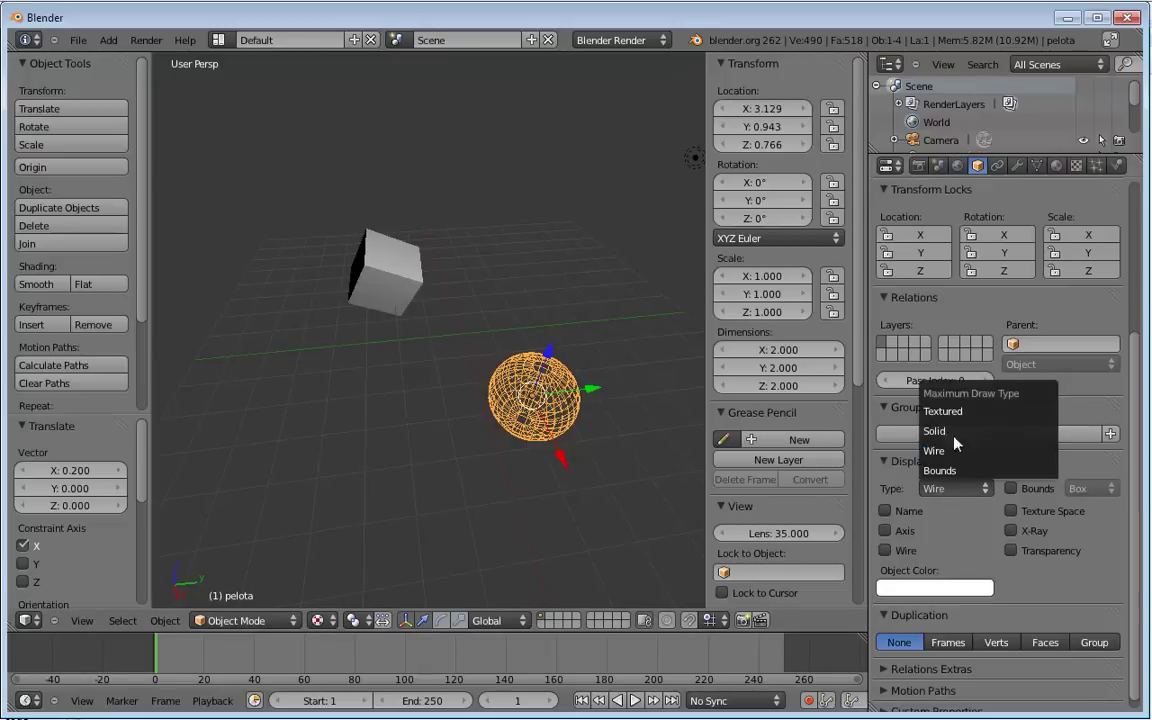
left_click(954, 453)
left_click(950, 488)
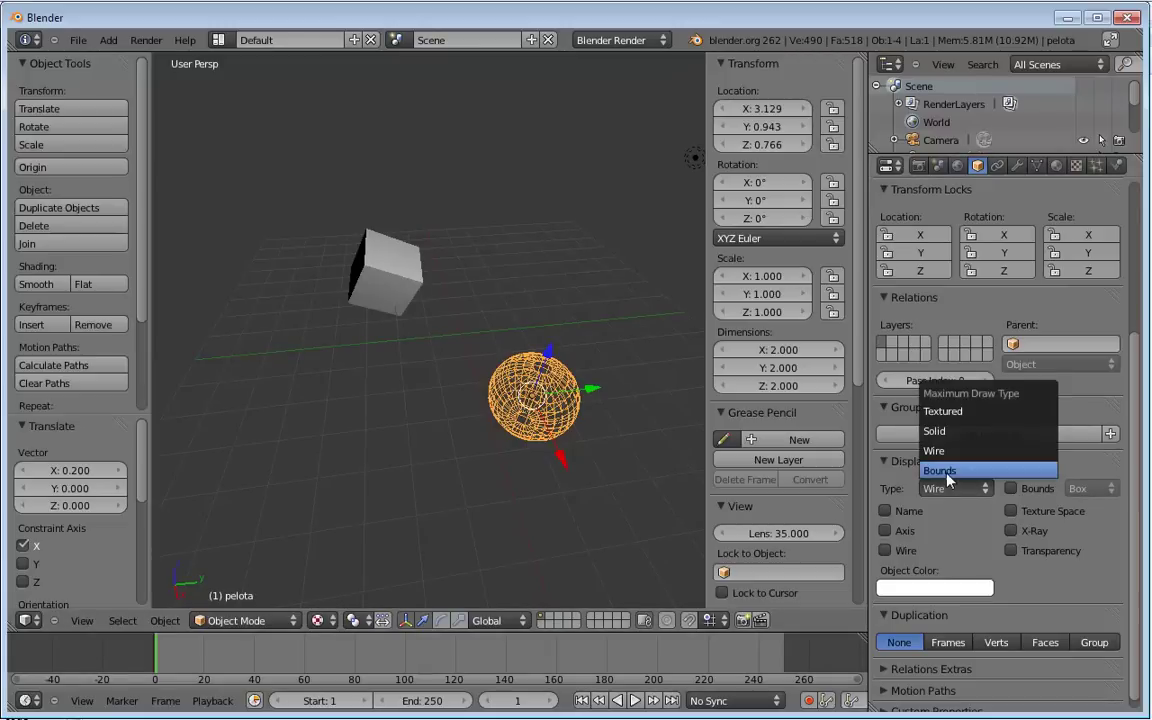
left_click(940, 470)
middle_click_drag(442, 470, 535, 383)
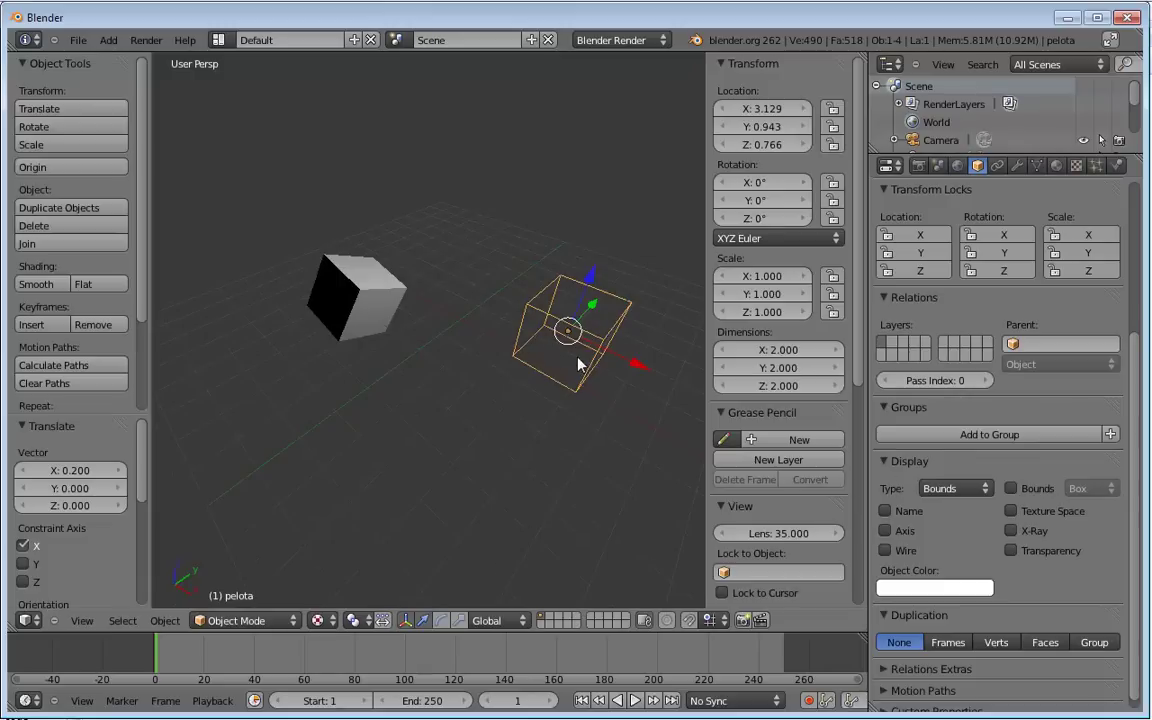
middle_click_drag(578, 339, 531, 350)
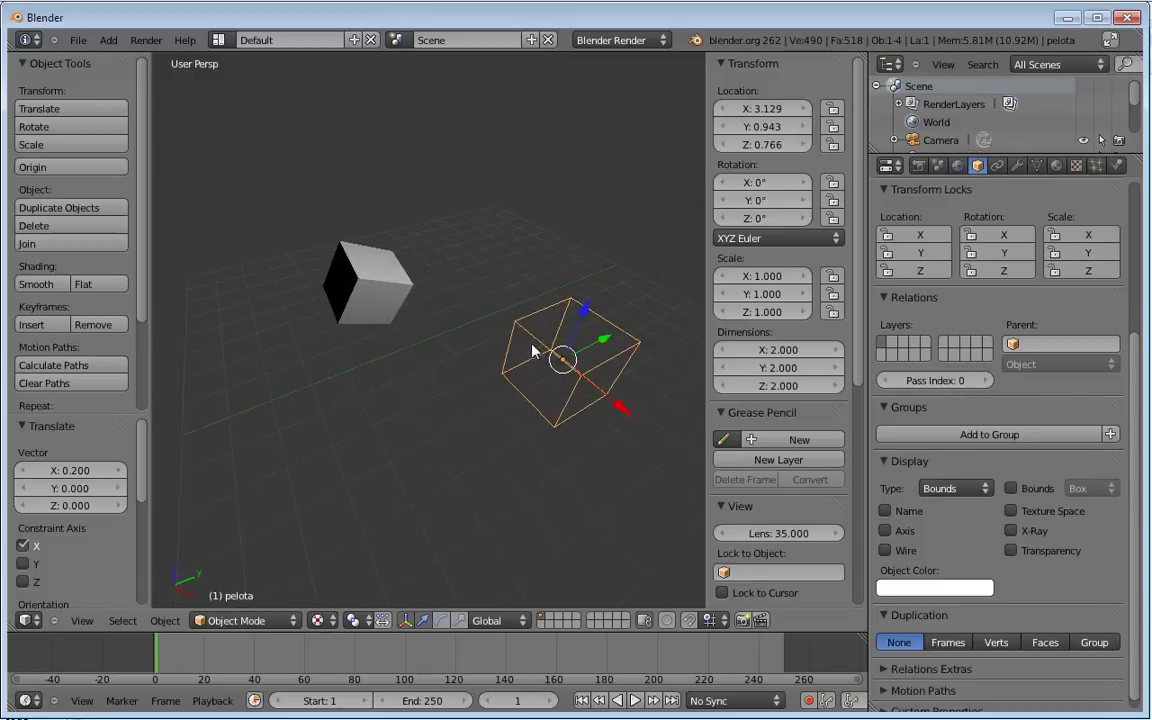
Keep Solid viewport shading and set pelota's display type back to Solid.
left_click(318, 620)
left_click(358, 563)
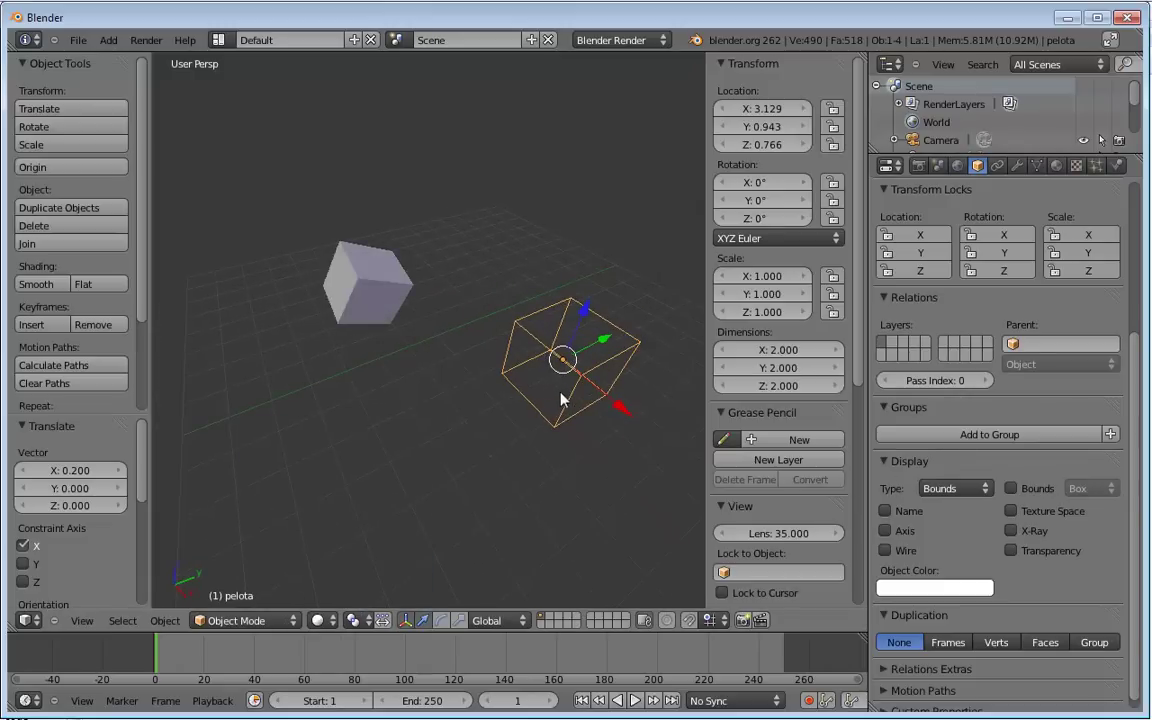
middle_click_drag(560, 398, 389, 497)
left_click(318, 620)
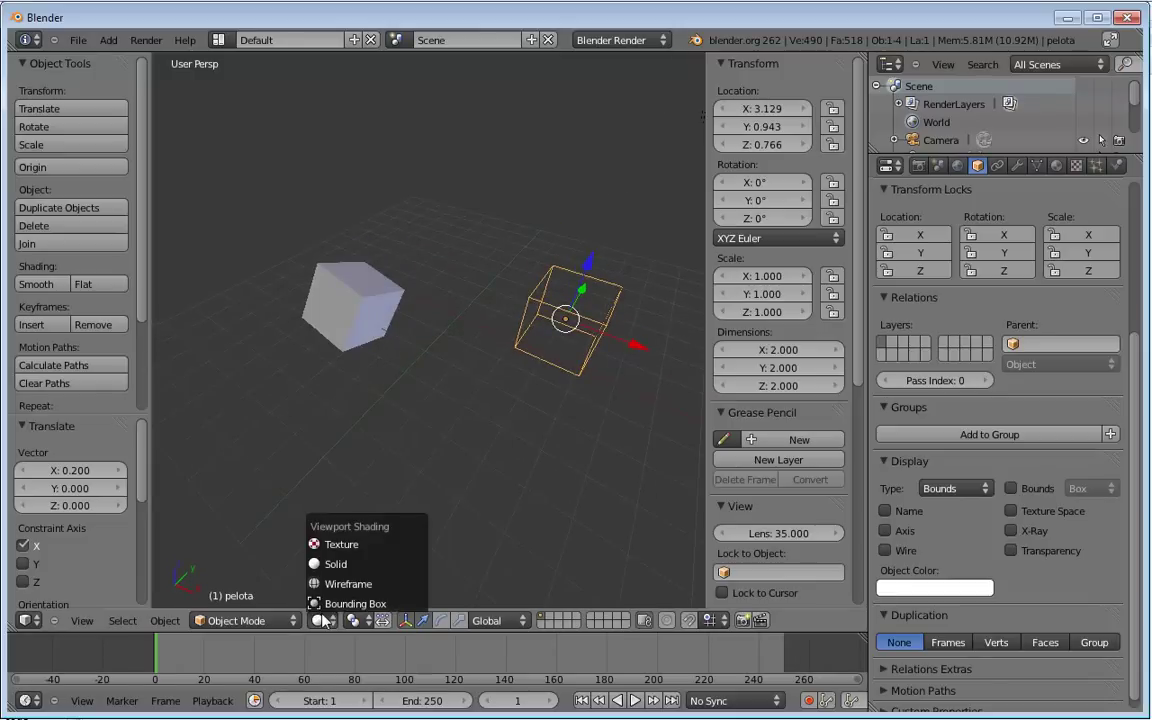
left_click(950, 488)
left_click(952, 430)
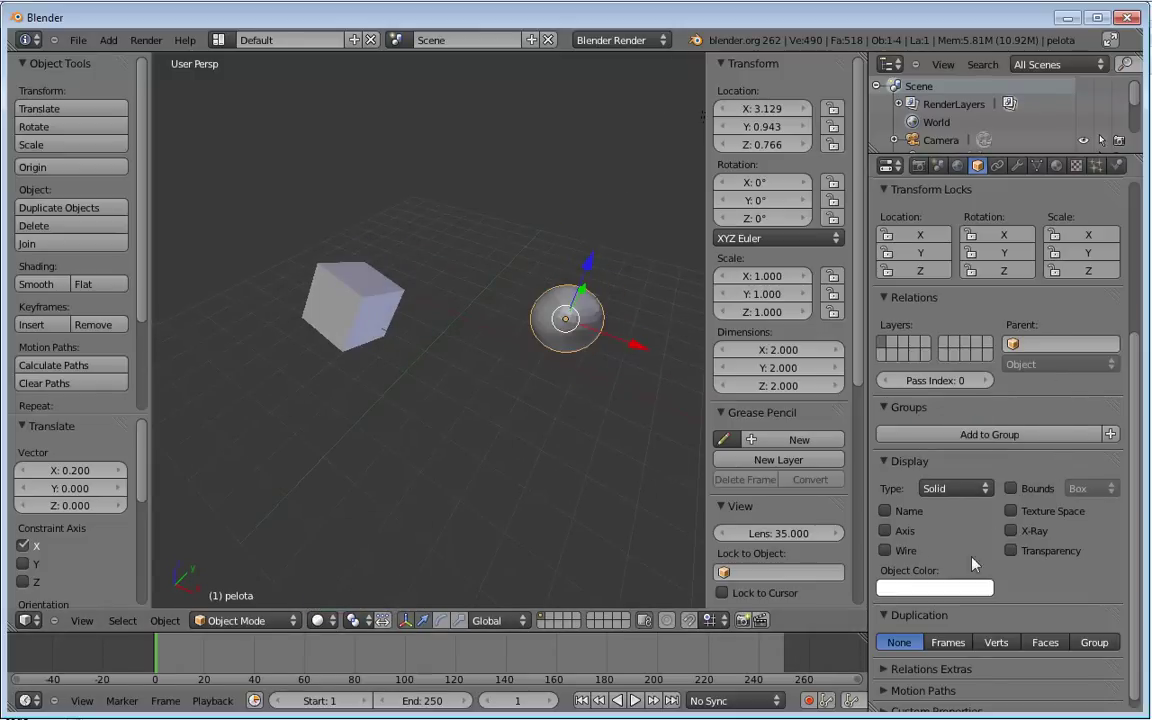
Turn on Name display so the 'pelota' and 'mi cubo' labels appear.
scroll(390, 300, "up", 2)
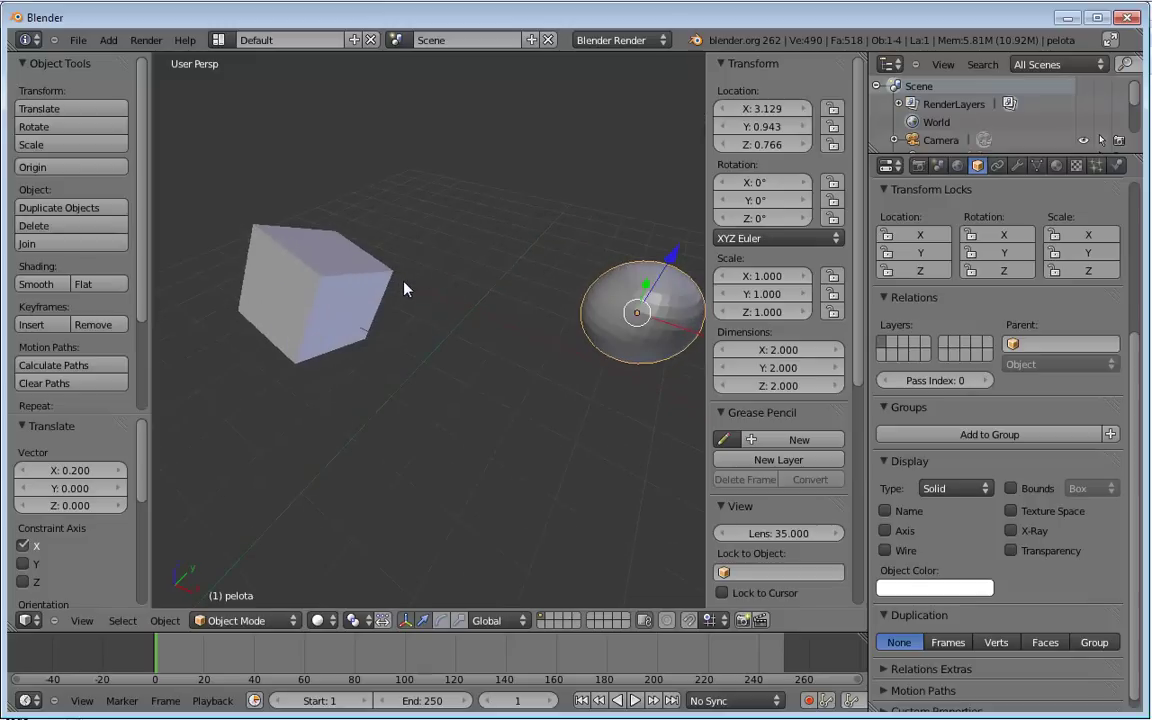
left_click(886, 511)
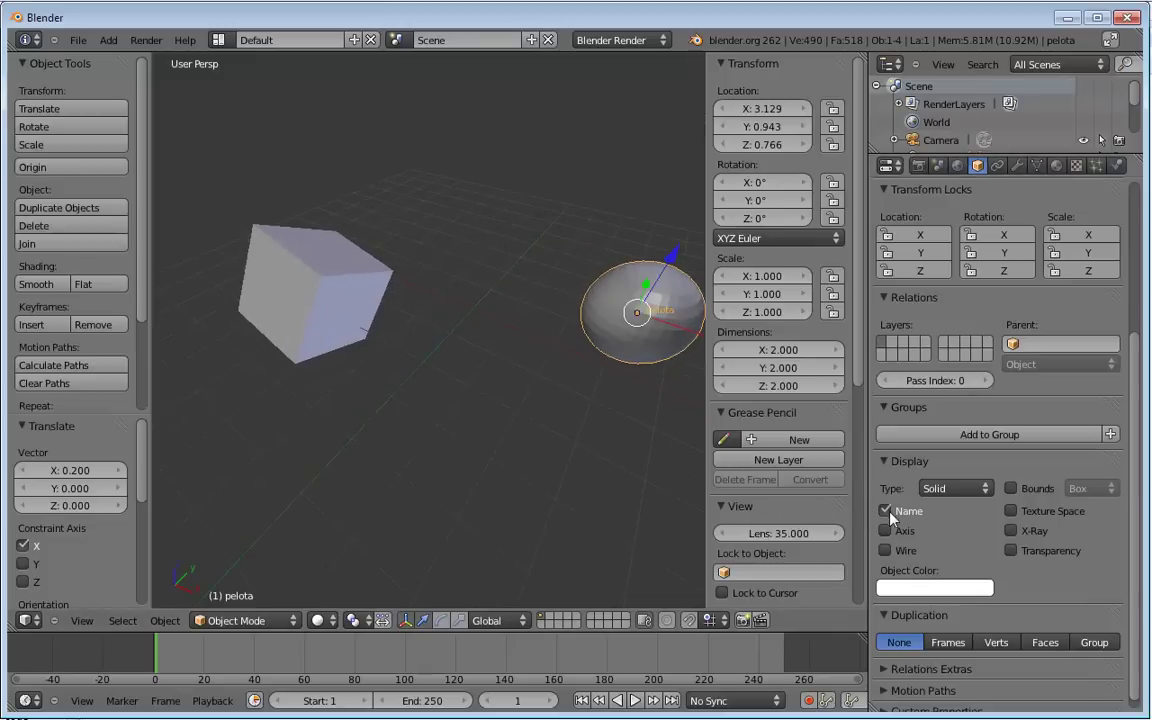
mouse_move(588, 350)
middle_mouse_down()
mouse_move(488, 336)
mouse_move(424, 302)
mouse_move(490, 352)
mouse_move(363, 338)
middle_mouse_up()
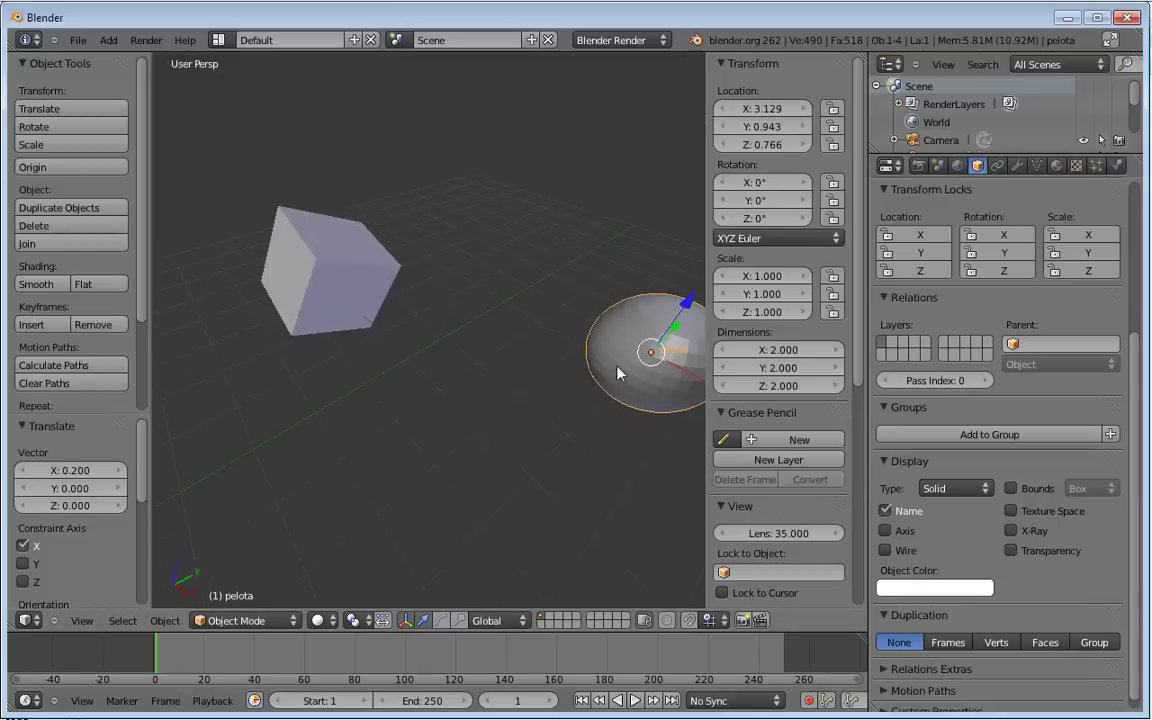
Slide the sphere 'pelota' along X toward the cube, to 1.422, 0.943, 0.766.
right_click(318, 278)
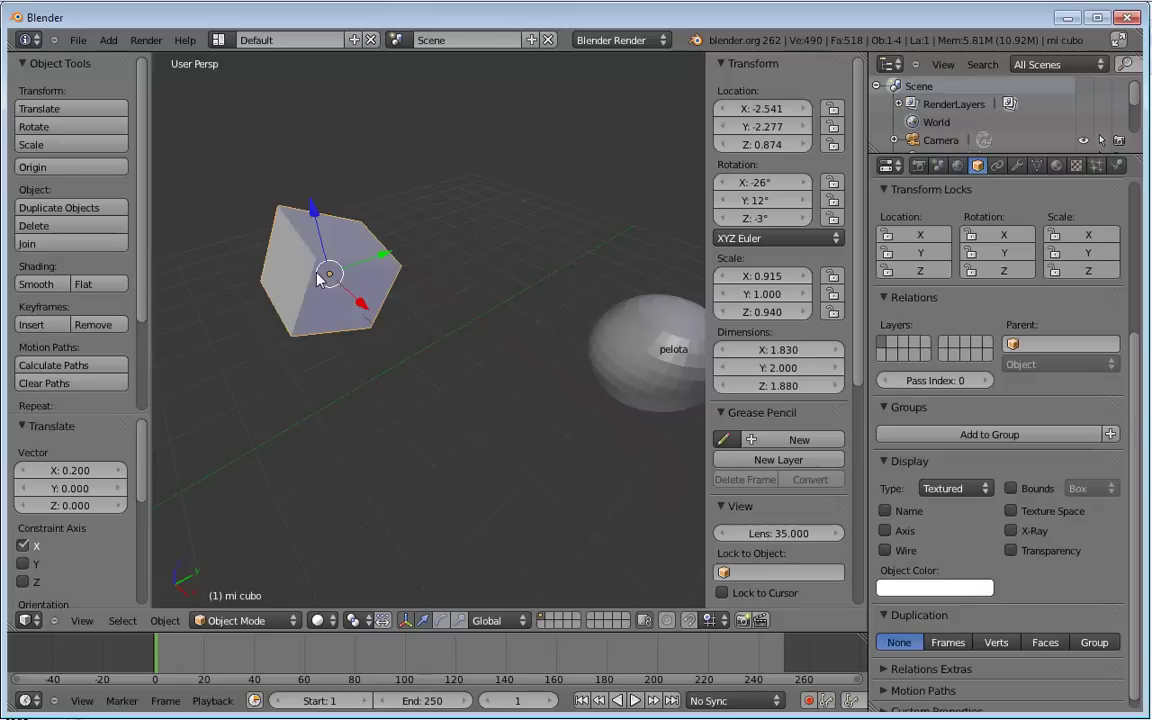
right_click(614, 331)
left_click_drag(676, 378, 586, 334)
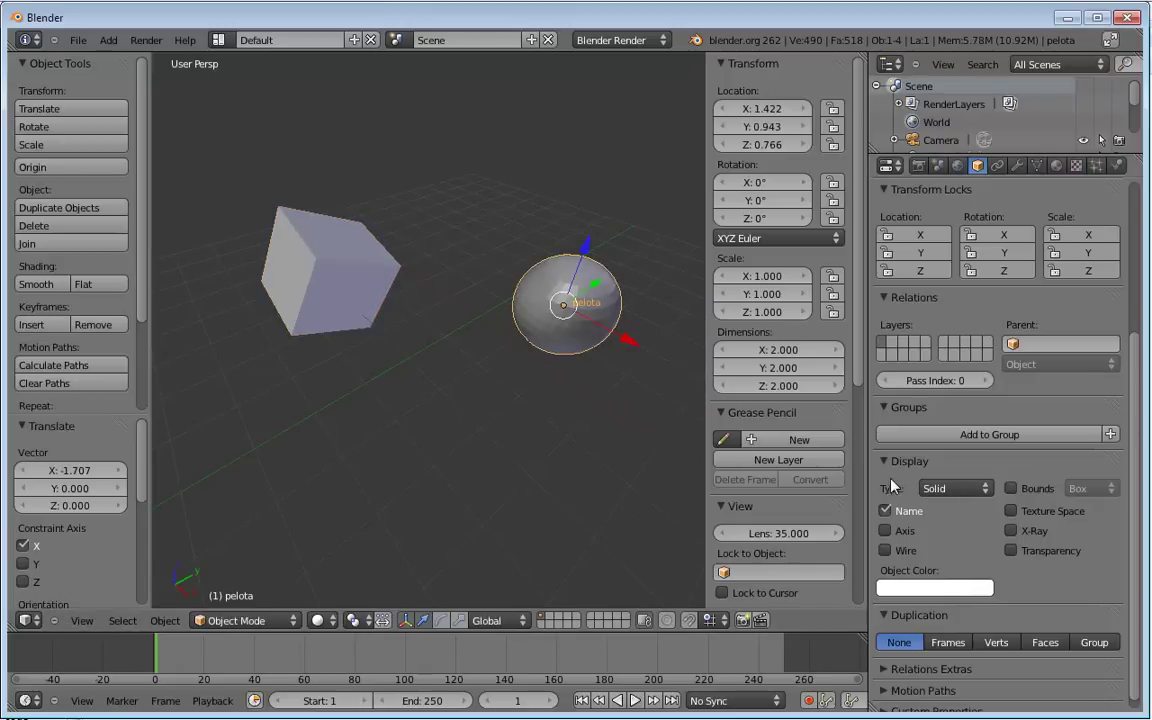
right_click(371, 264)
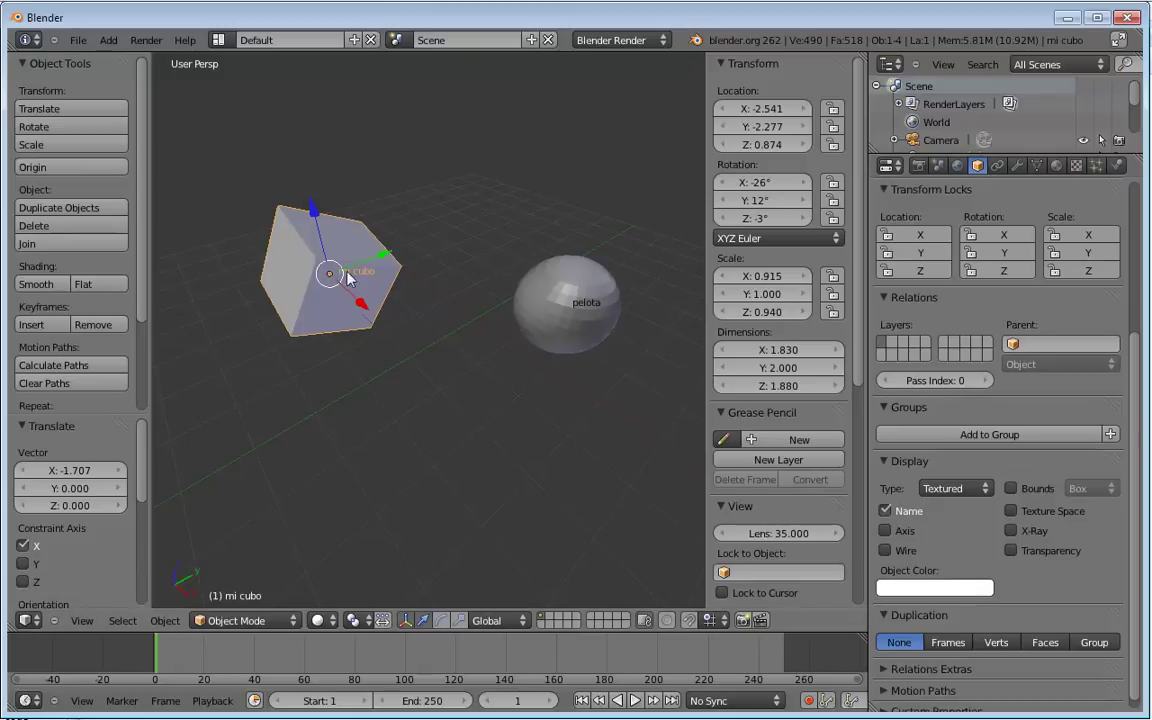
right_click(528, 327)
right_click(341, 311)
right_click(547, 328)
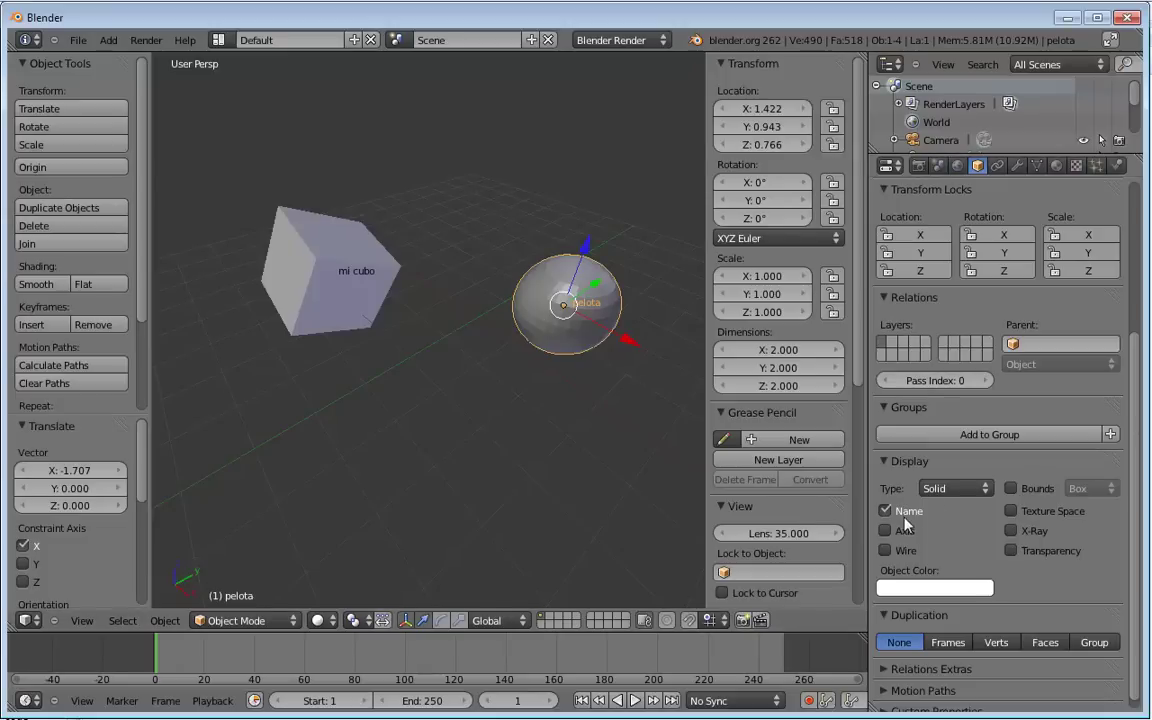
Show the local axes on the sphere and the cube 'mi cubo'.
left_click(885, 530)
mouse_move(607, 342)
middle_mouse_down()
mouse_move(377, 260)
mouse_move(463, 296)
mouse_move(648, 283)
mouse_move(549, 333)
mouse_move(586, 193)
mouse_move(378, 226)
mouse_move(445, 378)
mouse_move(270, 309)
mouse_move(294, 310)
mouse_move(357, 251)
mouse_move(490, 265)
middle_mouse_up()
right_click(377, 260)
right_click(270, 309)
Orbit the view around the cube and sphere to a new angle.
mouse_move(490, 415)
middle_mouse_down()
mouse_move(458, 381)
mouse_move(357, 411)
mouse_move(320, 442)
middle_mouse_up()
right_click(560, 300)
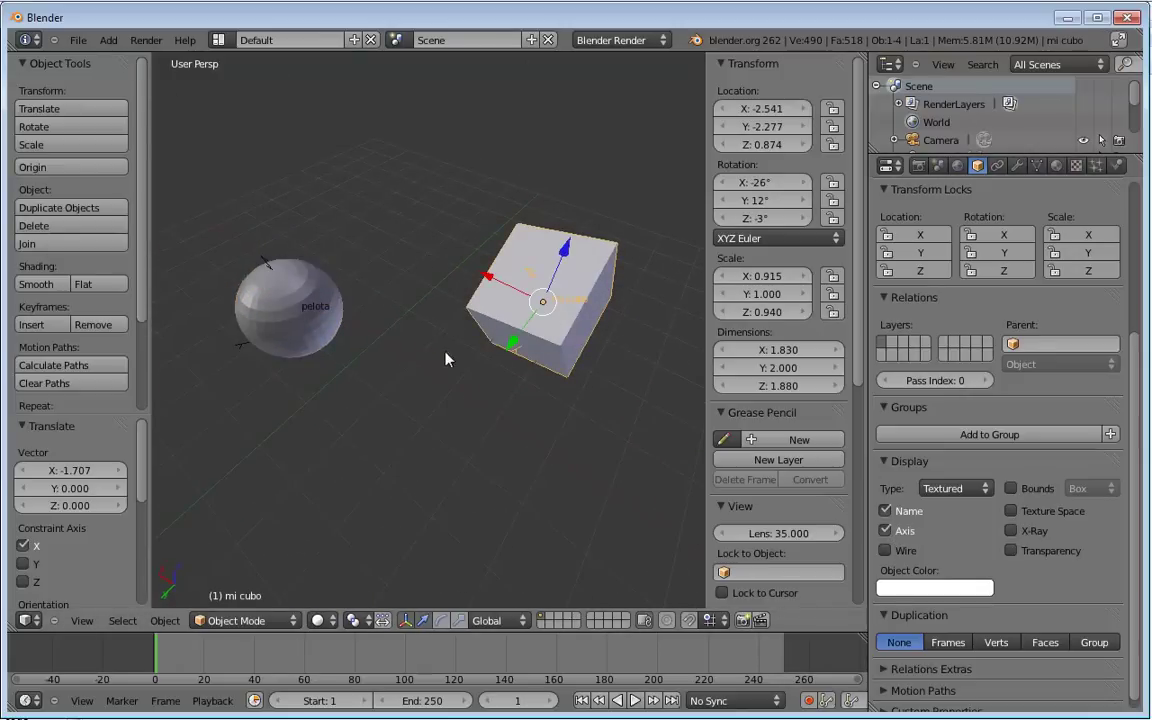
mouse_move(450, 360)
middle_mouse_down()
mouse_move(393, 344)
mouse_move(362, 311)
mouse_move(296, 335)
mouse_move(244, 321)
mouse_move(296, 275)
middle_mouse_up()
mouse_move(438, 377)
middle_mouse_down()
mouse_move(411, 429)
mouse_move(365, 388)
mouse_move(386, 339)
mouse_move(408, 358)
mouse_move(204, 383)
middle_mouse_up()
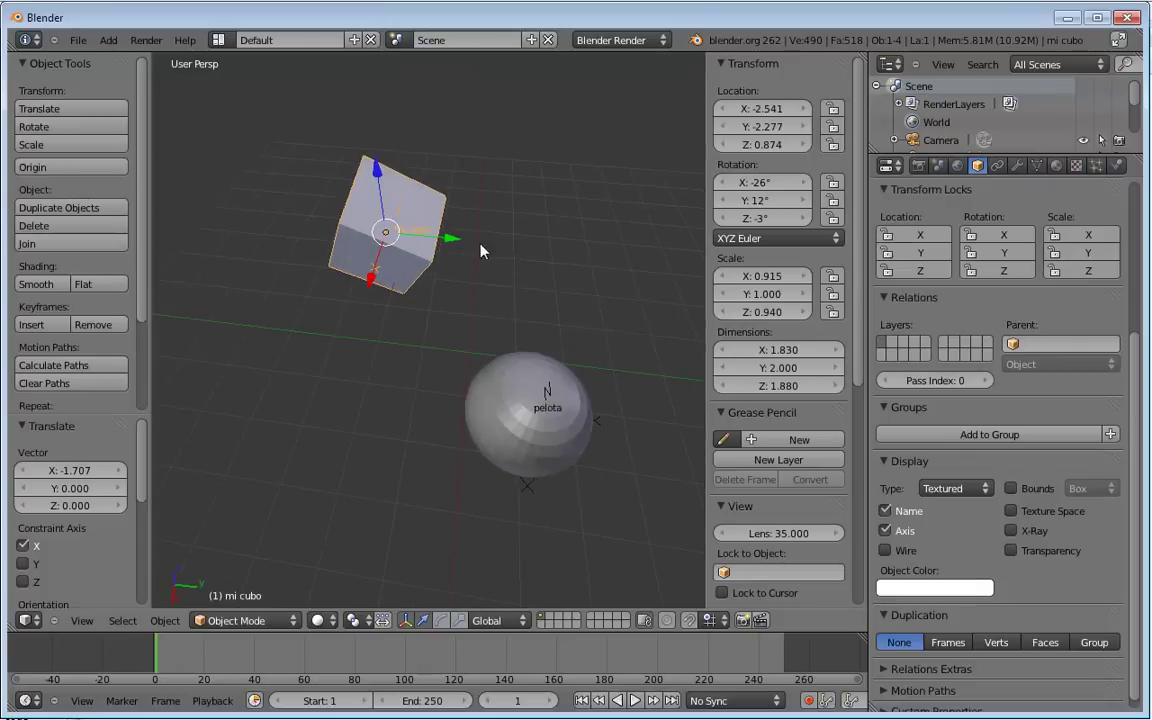
mouse_move(480, 248)
middle_mouse_down()
mouse_move(442, 231)
mouse_move(430, 262)
mouse_move(482, 313)
mouse_move(400, 330)
mouse_move(368, 370)
mouse_move(355, 287)
middle_mouse_up()
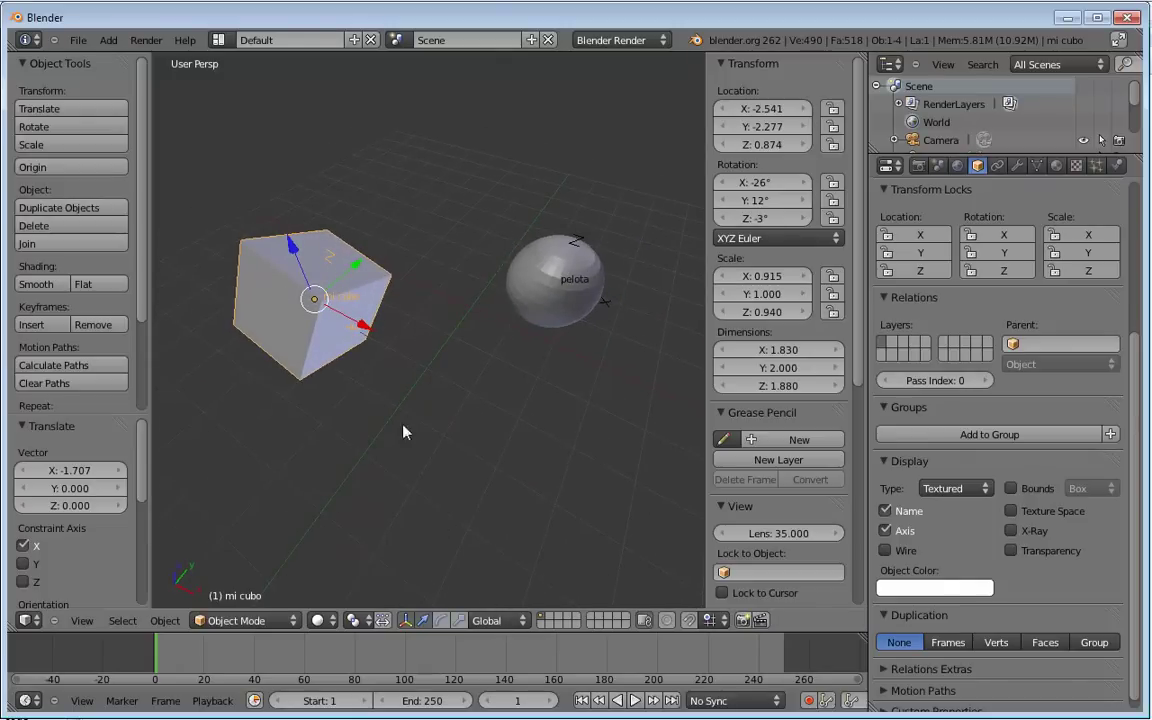
Raise 'mi cubo' along its Local Z axis to -2.395, -1.980, 1.484, then restore Global orientation.
left_click(488, 620)
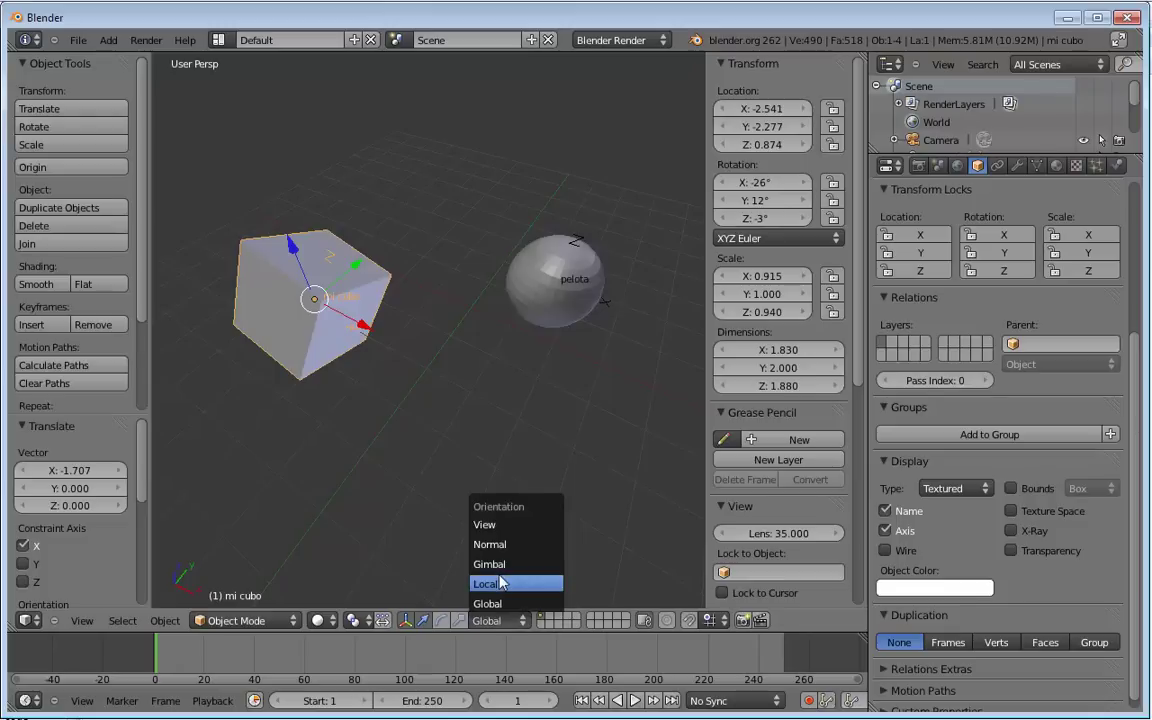
left_click(485, 584)
middle_click_drag(525, 321, 433, 263)
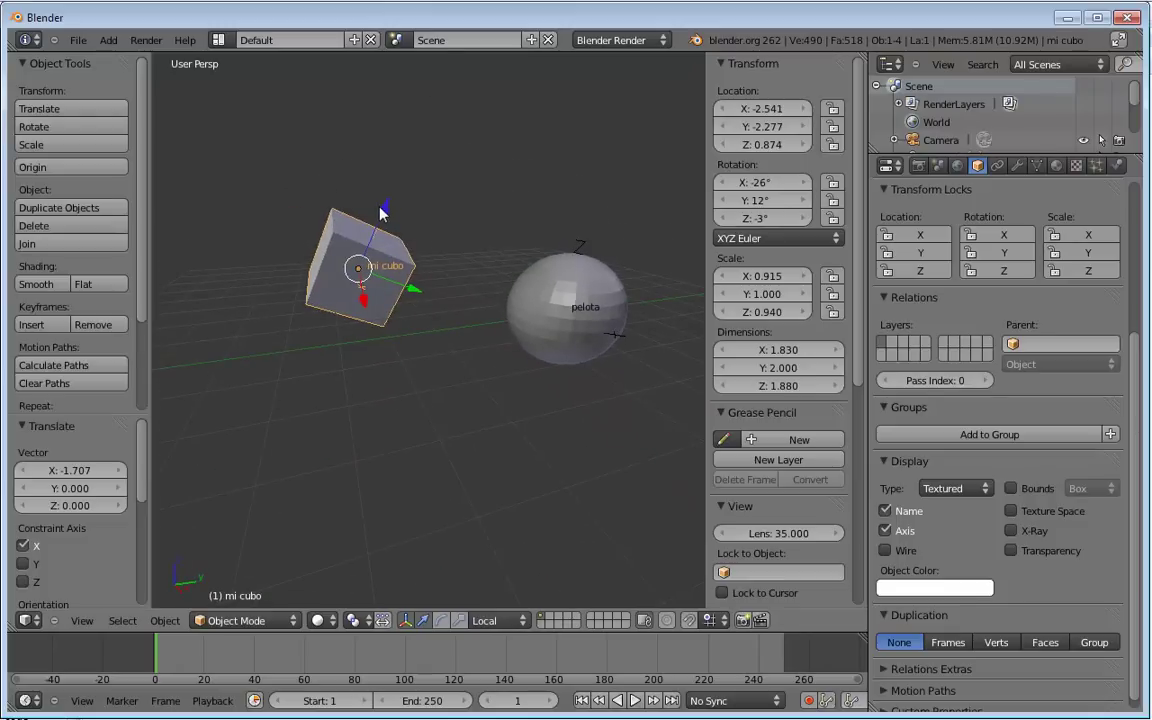
mouse_move(381, 210)
left_mouse_down()
mouse_move(430, 118)
mouse_move(475, 281)
left_mouse_up()
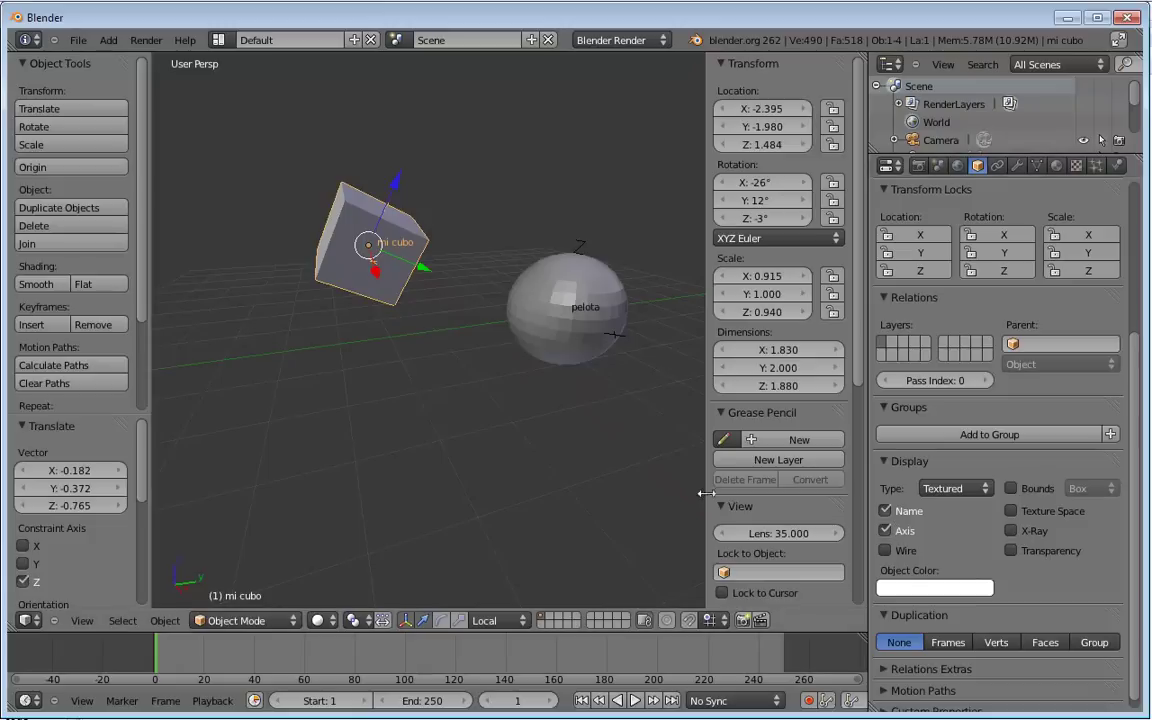
left_click(490, 620)
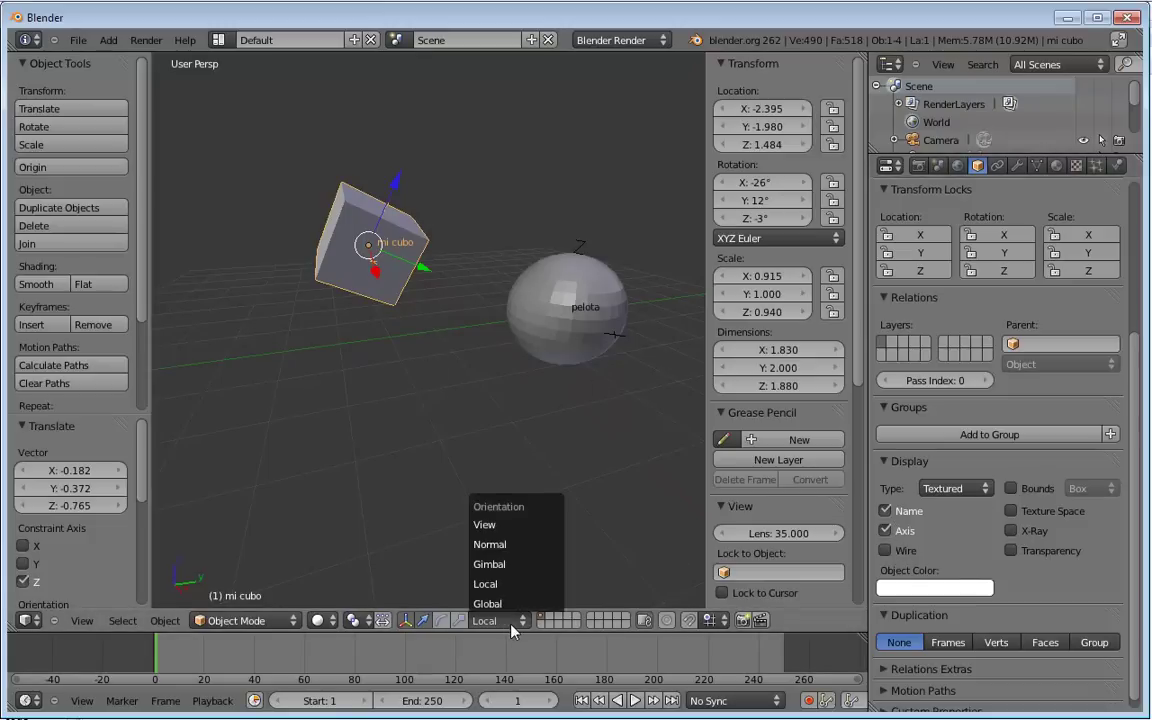
left_click(500, 601)
Overlay wireframe edges on both the cube and the sphere 'pelota'.
left_click(884, 550)
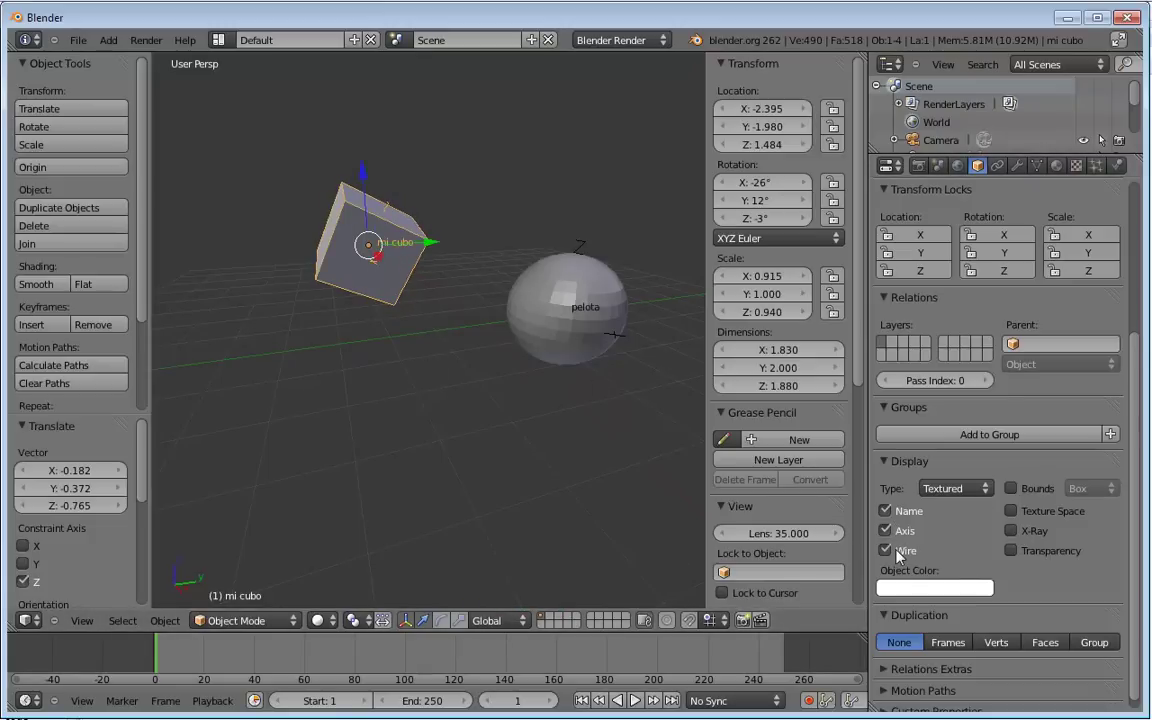
middle_click_drag(459, 387, 584, 417)
right_click(498, 220)
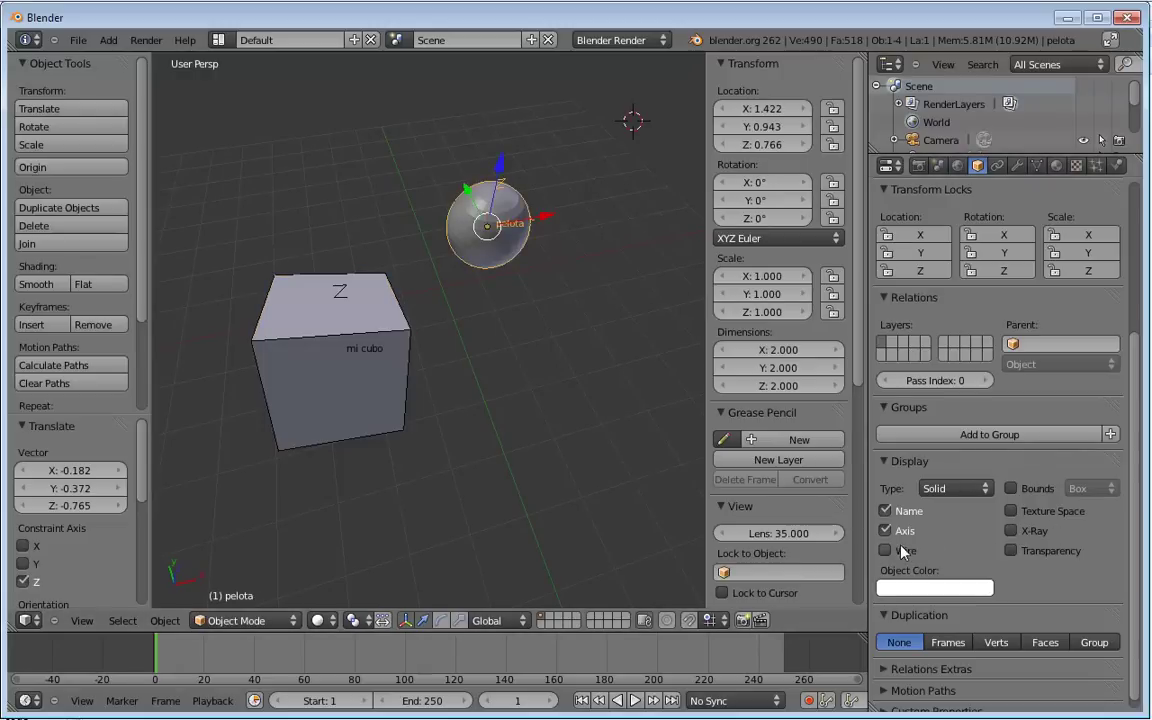
left_click(885, 550)
Try the sphere's draw type as Textured, then as Solid.
left_click(955, 488)
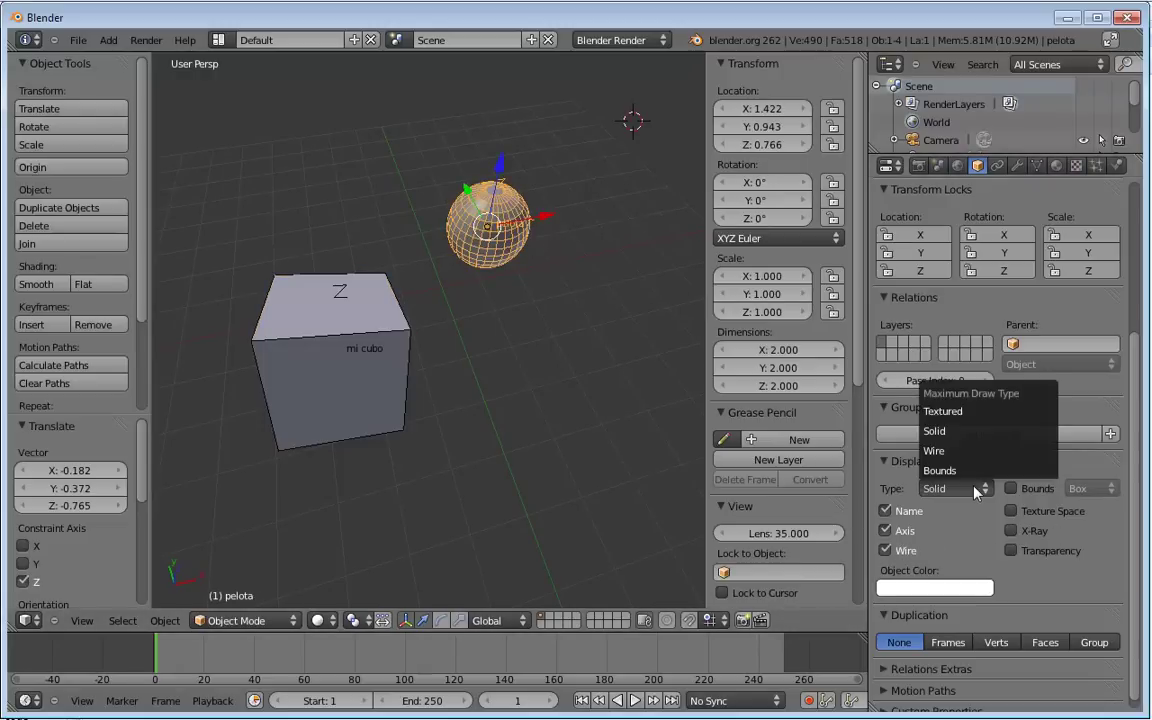
left_click(950, 407)
middle_click_drag(643, 303, 484, 268)
scroll(510, 258, "up", 3)
scroll(550, 255, "up", 1)
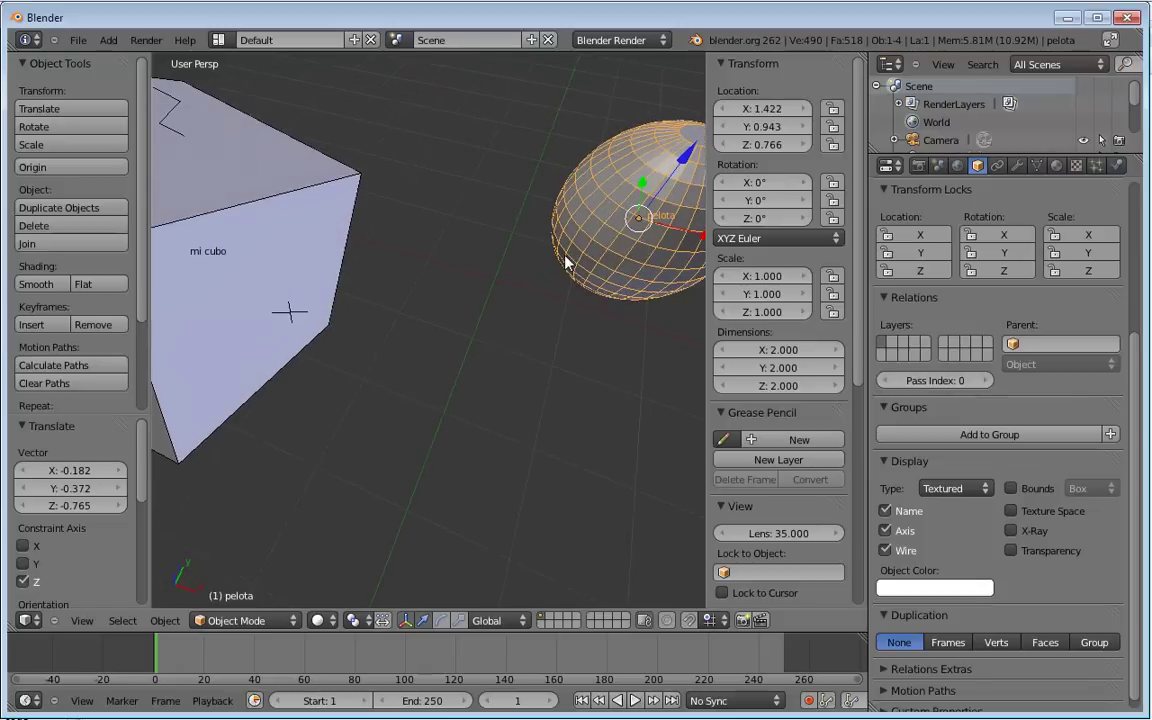
left_click(955, 488)
left_click(935, 431)
Orbit around both objects, reselecting the cube and then the sphere.
right_click(327, 213)
middle_click_drag(327, 213, 585, 243)
right_click(585, 243)
scroll(635, 316, "down", 3)
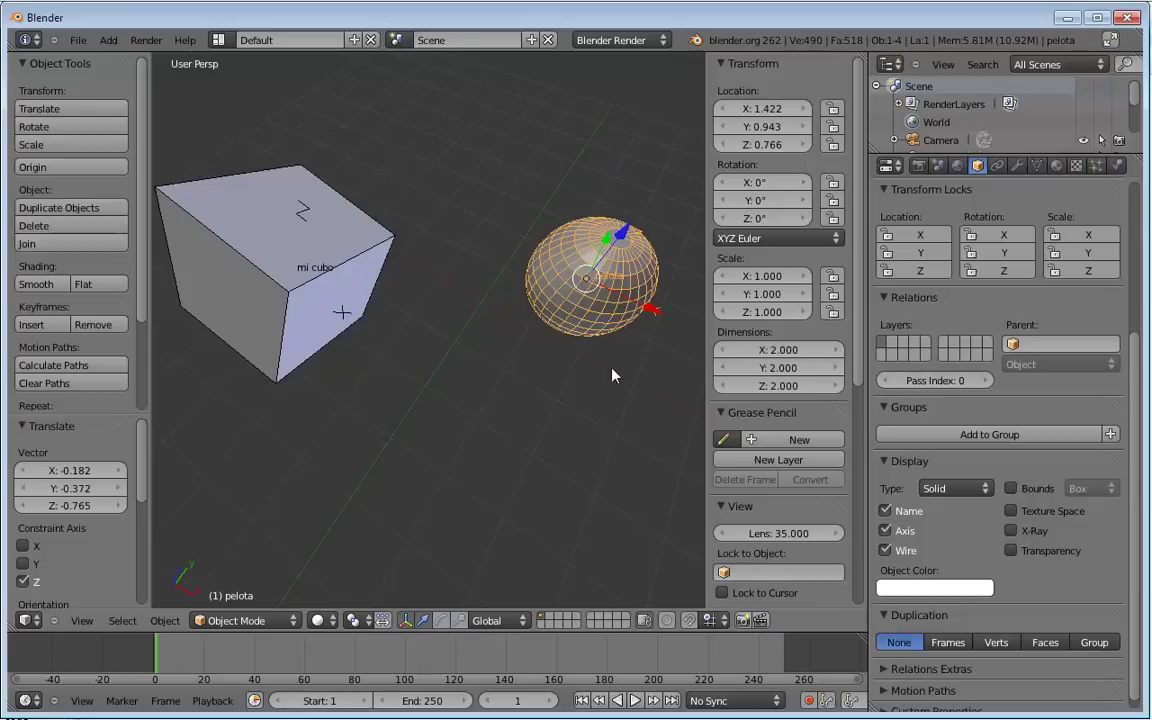
mouse_move(656, 342)
middle_mouse_down()
mouse_move(575, 254)
mouse_move(396, 220)
mouse_move(524, 393)
middle_mouse_up()
right_click(479, 259)
right_click(383, 311)
Try Bounds and Wire draw types for the sphere, then settle on Textured.
left_click(940, 488)
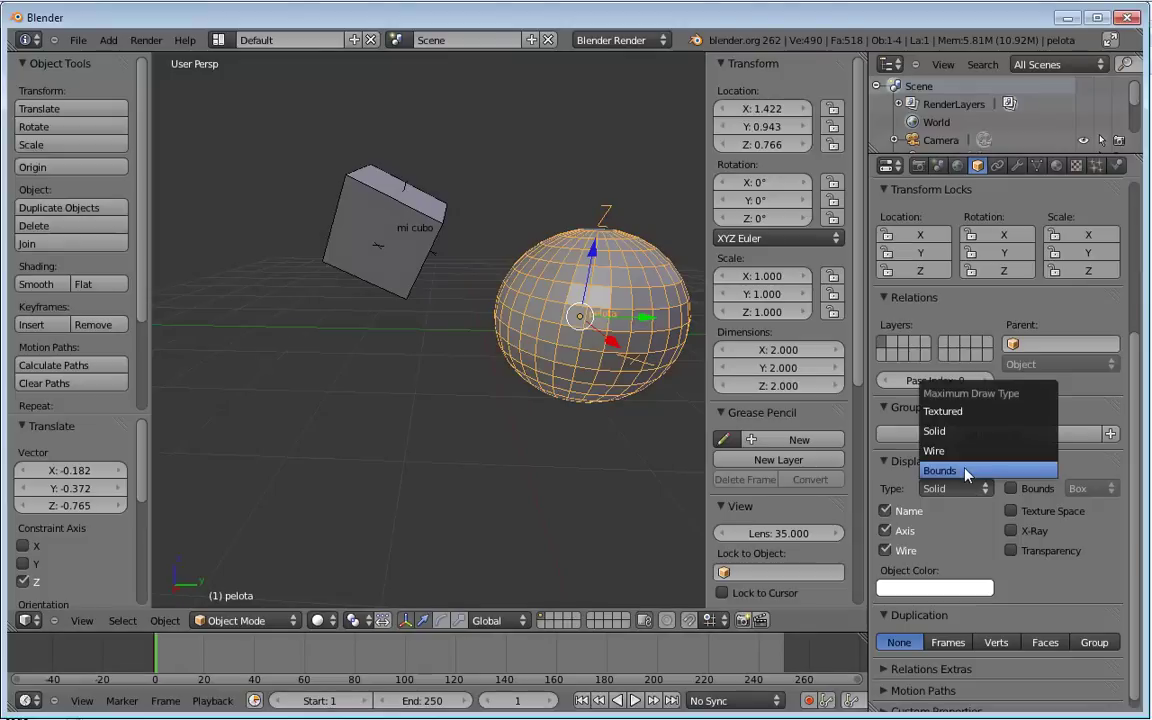
left_click(872, 426)
left_click(945, 488)
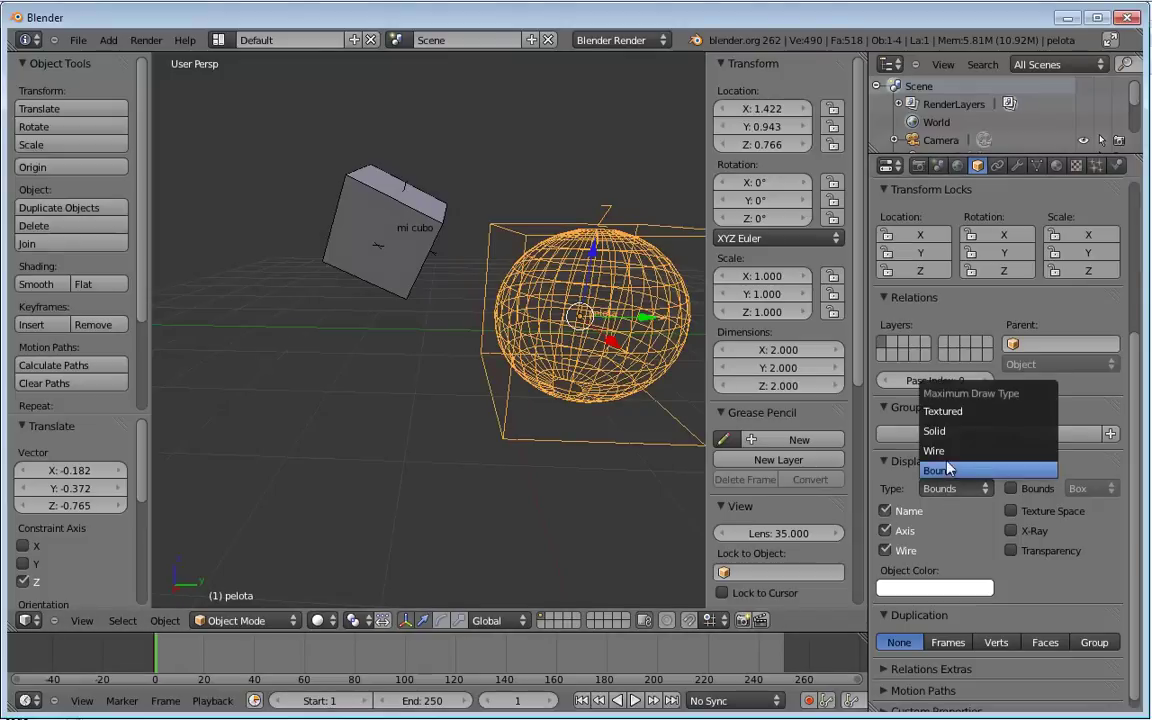
left_click(934, 451)
left_click(946, 490)
left_click(943, 411)
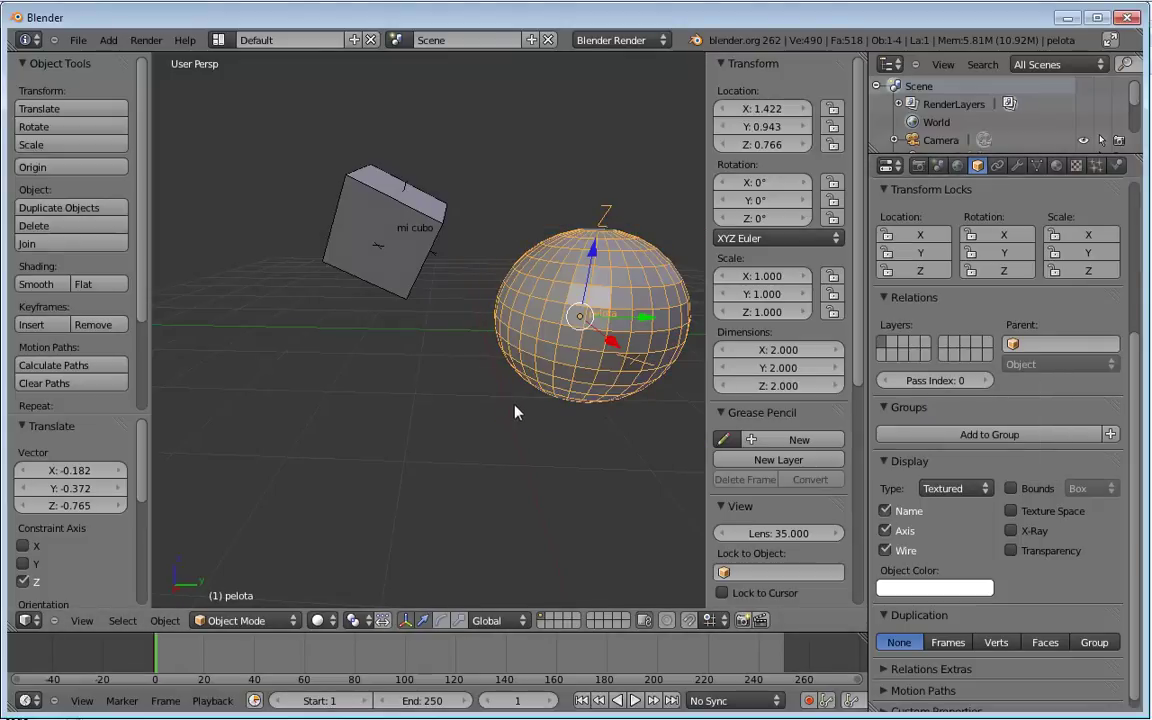
mouse_move(514, 411)
middle_mouse_down()
mouse_move(625, 445)
mouse_move(366, 318)
middle_mouse_up()
right_click(365, 313)
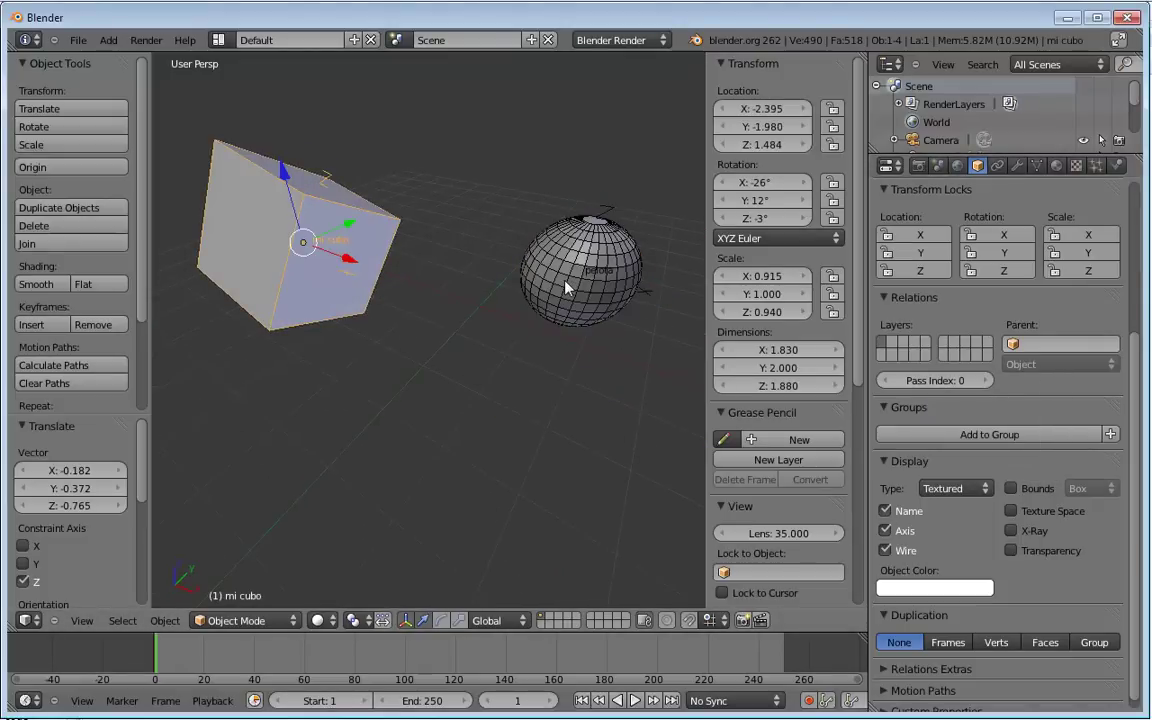
Remove the cube's wireframe overlay and show a Box bounds outline on the sphere.
left_click(885, 550)
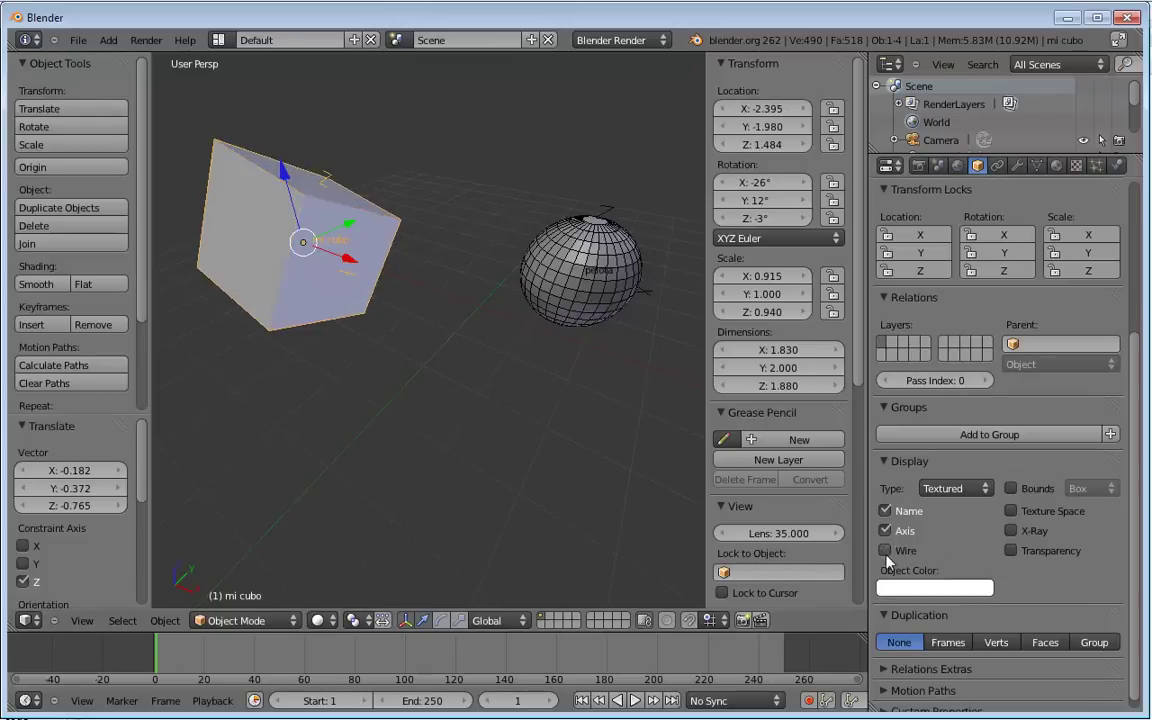
right_click(548, 291)
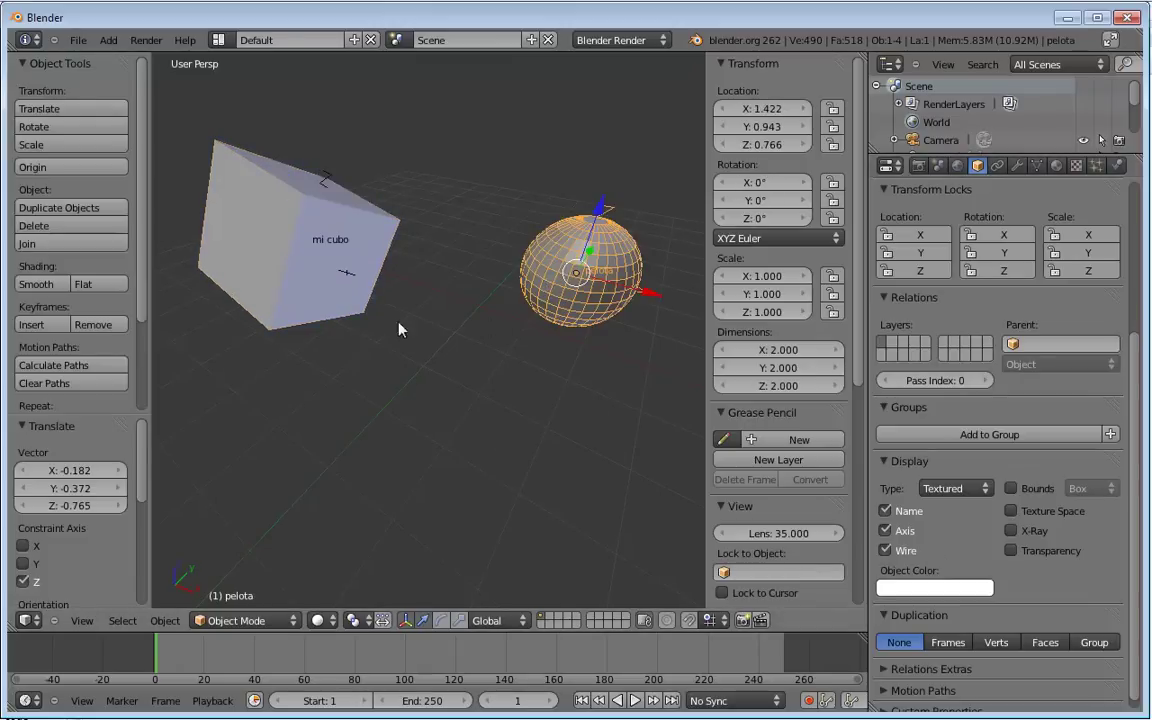
right_click(365, 300)
right_click(578, 268)
left_click(1011, 489)
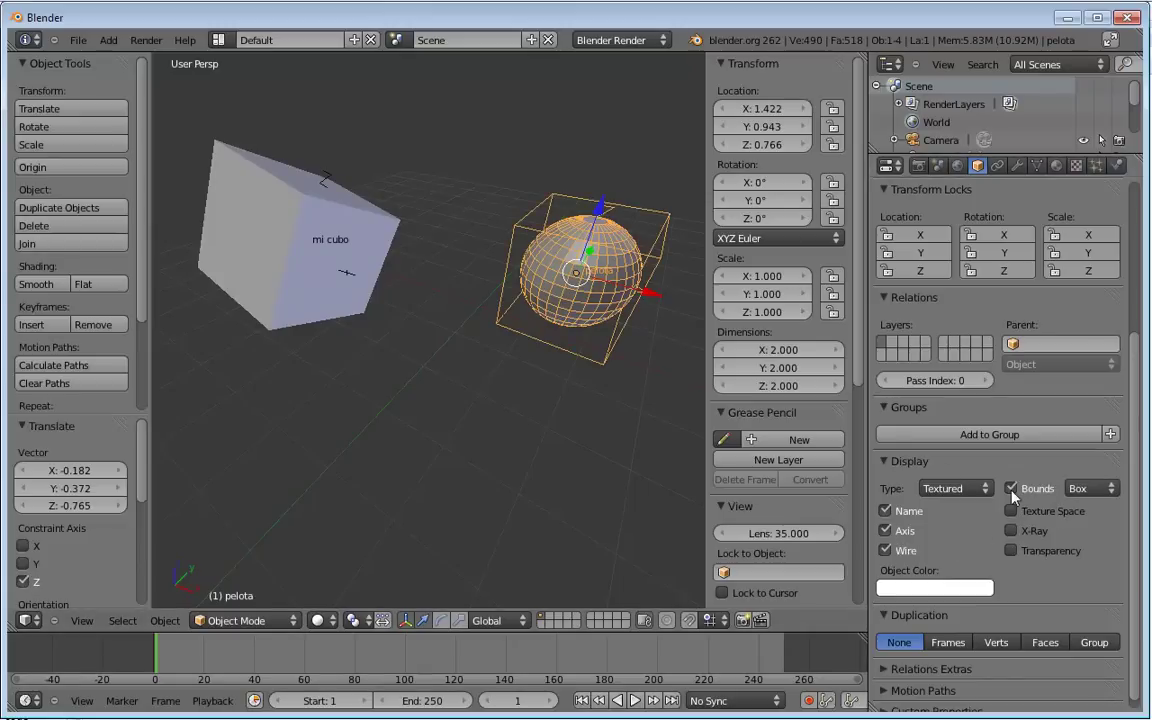
Scale the sphere 'pelota' up uniformly to 1.262.
mouse_move(457, 250)
middle_mouse_down()
mouse_move(514, 252)
mouse_move(398, 221)
mouse_move(515, 296)
middle_mouse_up()
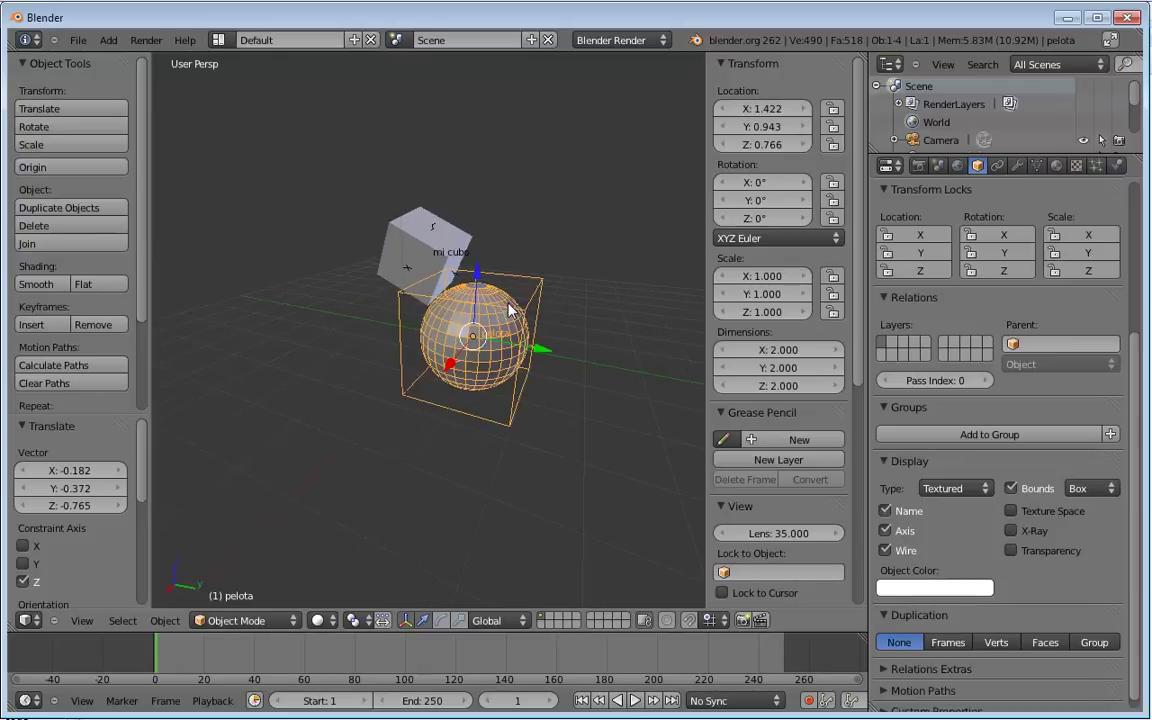
key("s")
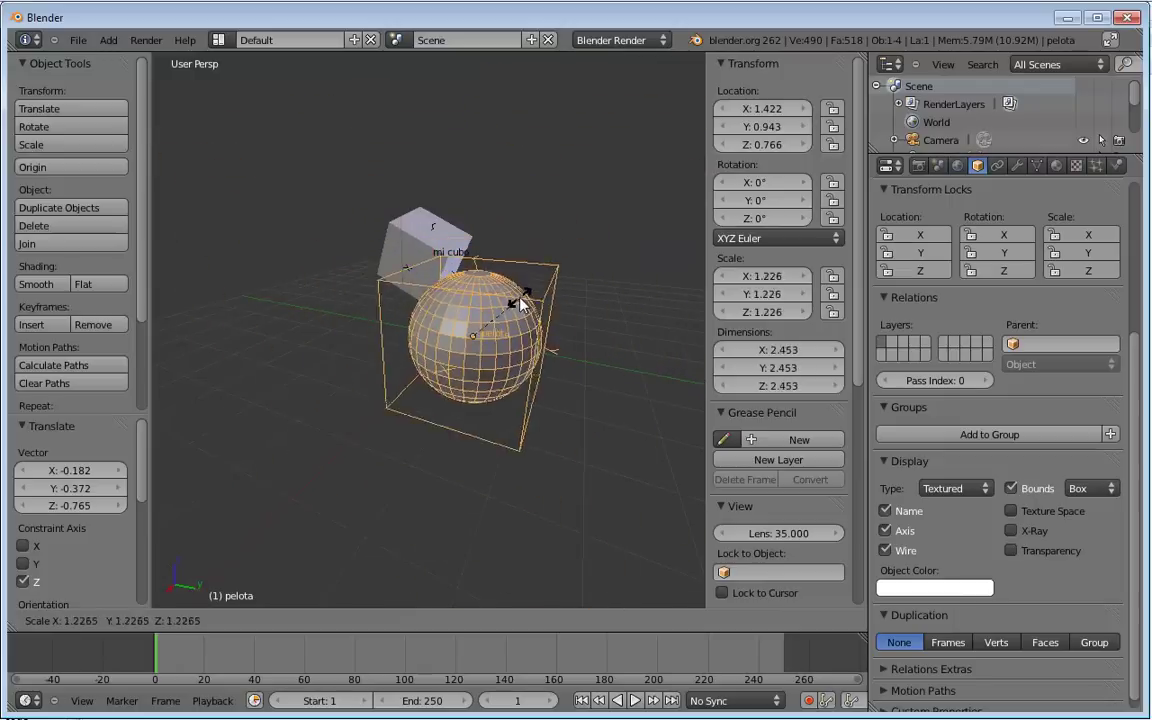
left_click(533, 312)
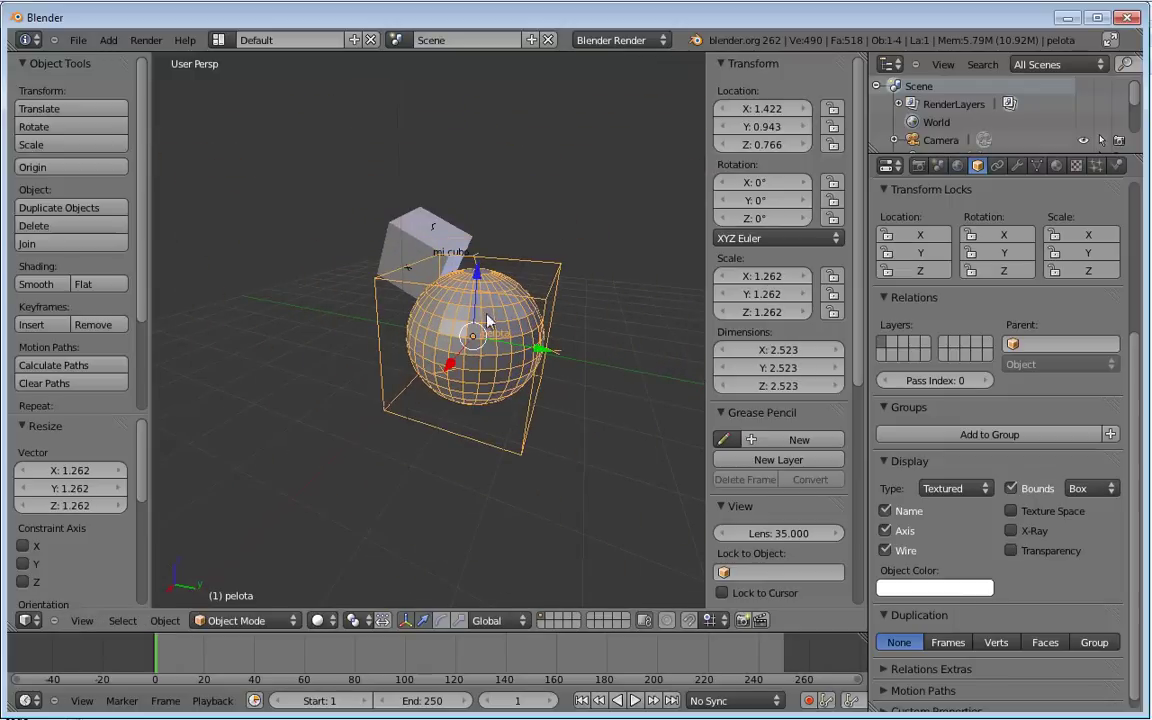
mouse_move(419, 305)
middle_mouse_down()
mouse_move(563, 288)
mouse_move(450, 296)
middle_mouse_up()
scroll(450, 296, "up", 2)
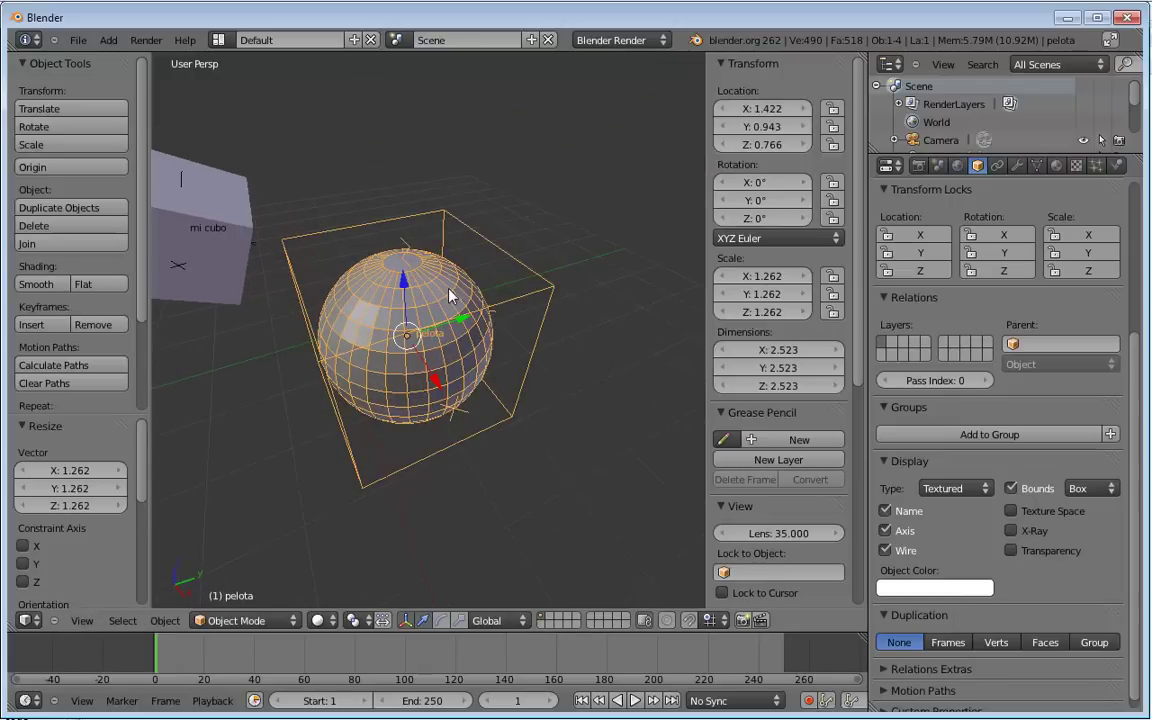
Enter Edit Mode on the sphere, deselect everything, and switch to face selection.
left_click(245, 620)
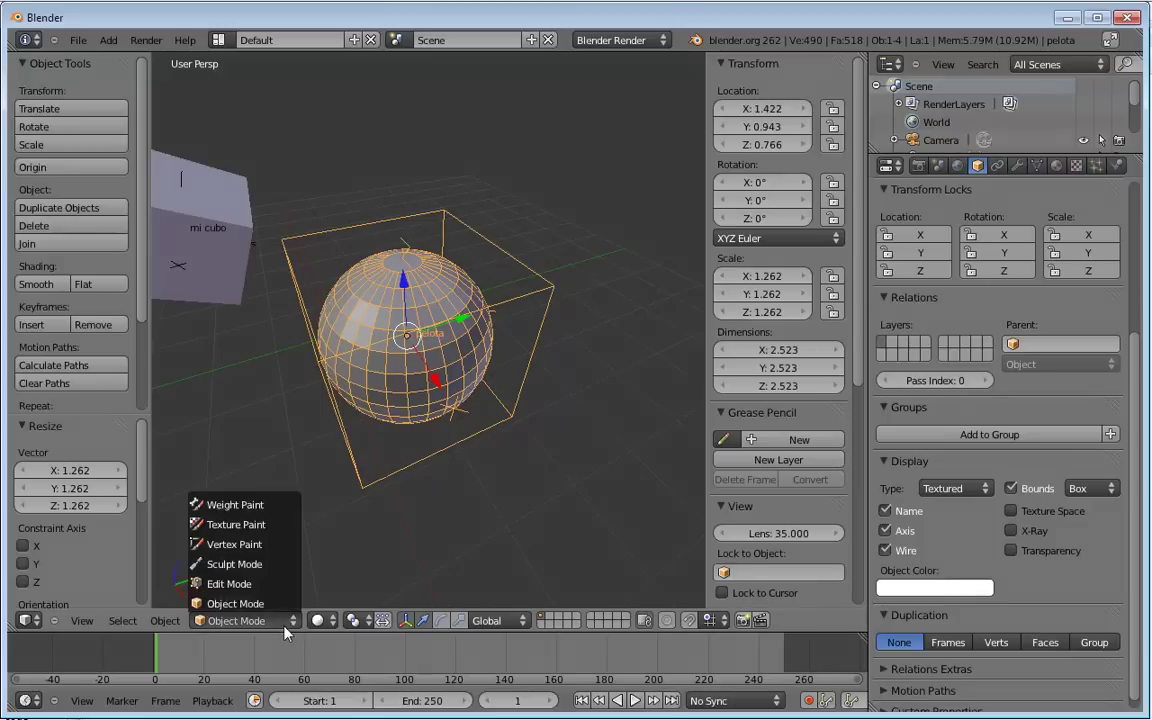
left_click(240, 584)
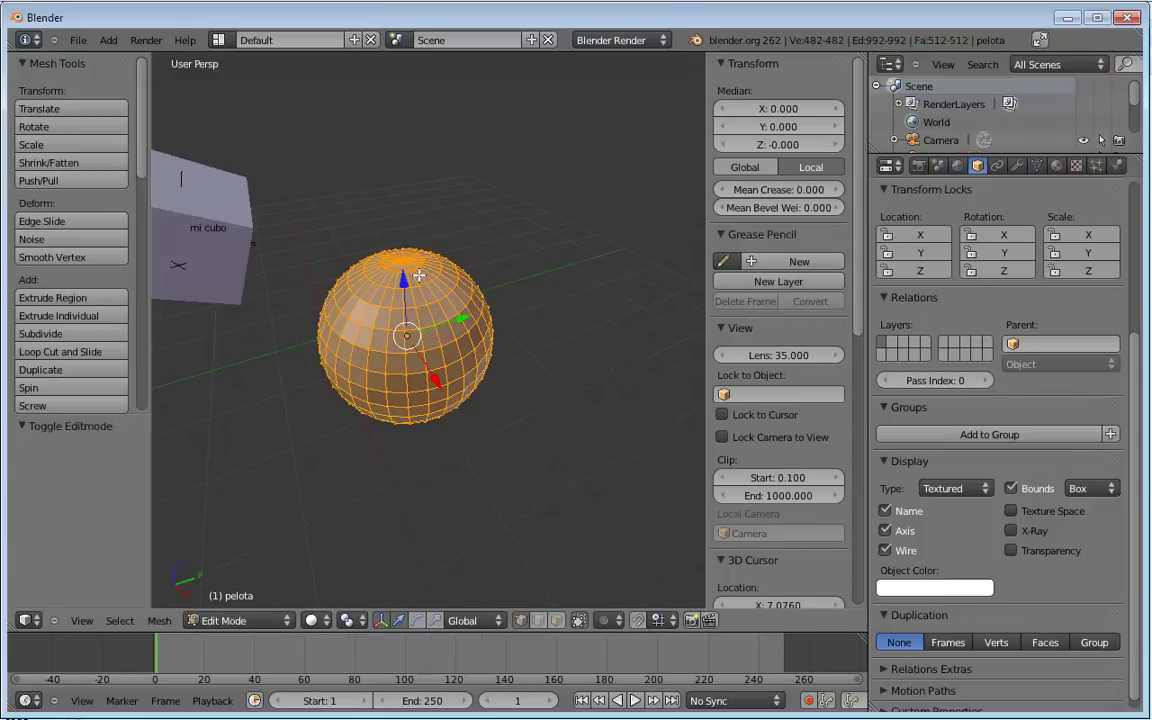
key("a")
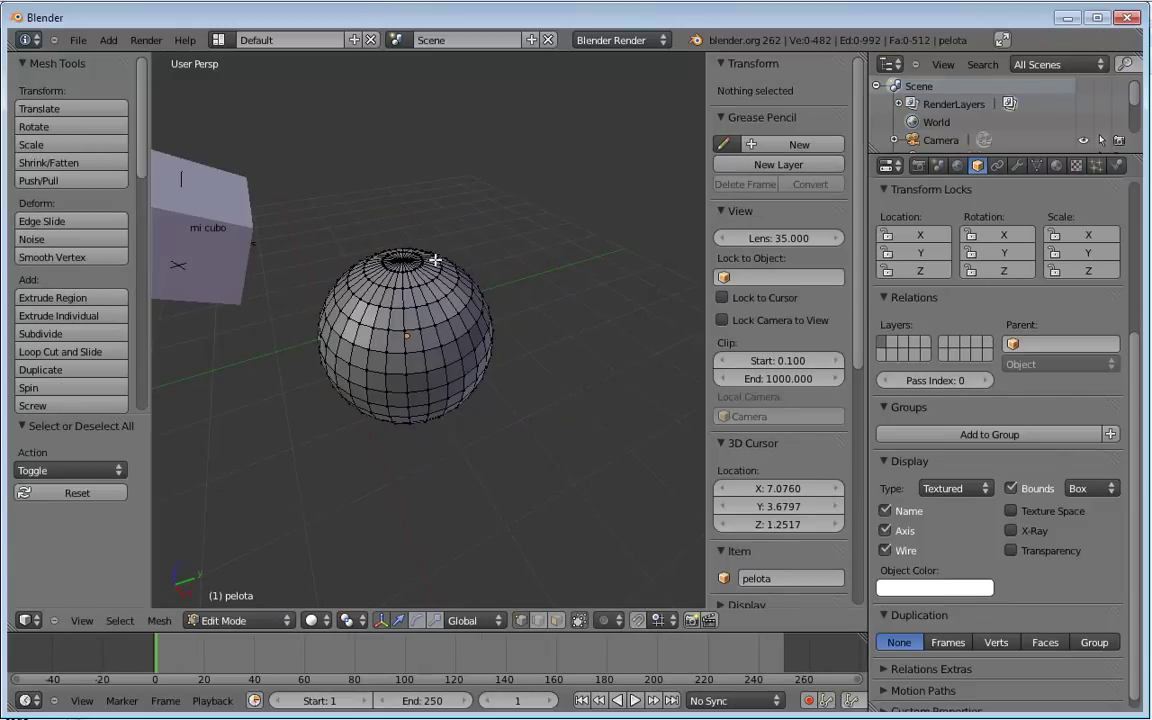
scroll(435, 293, "up", 2)
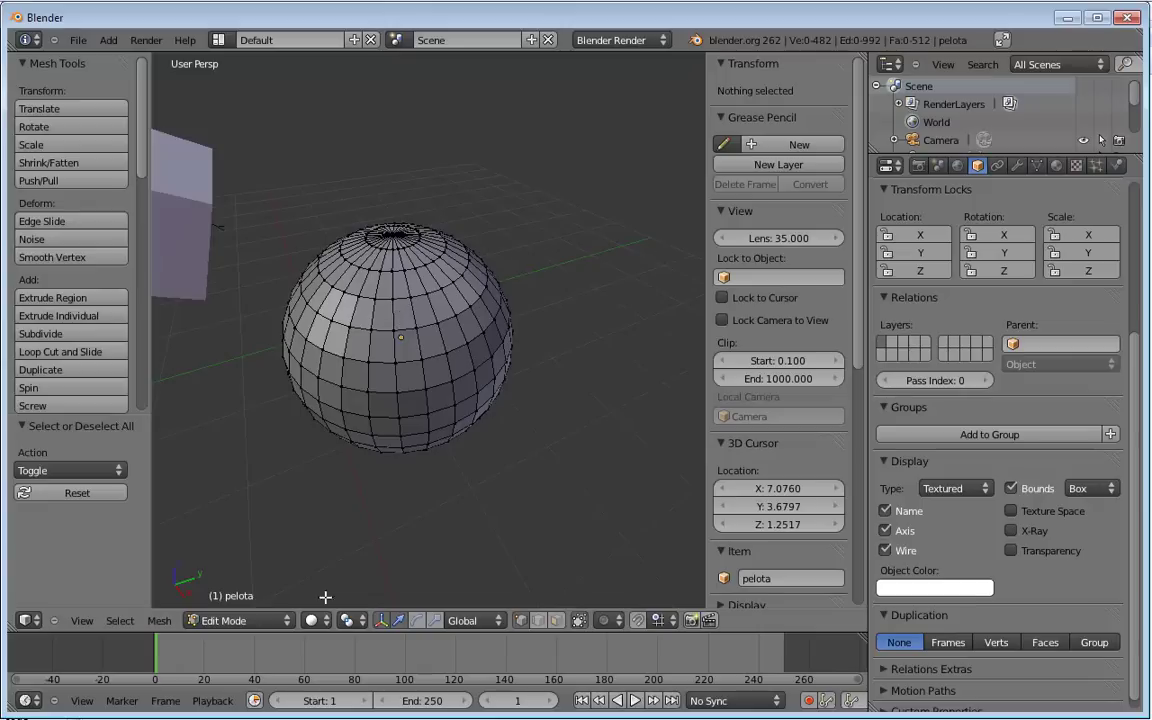
left_click(240, 620)
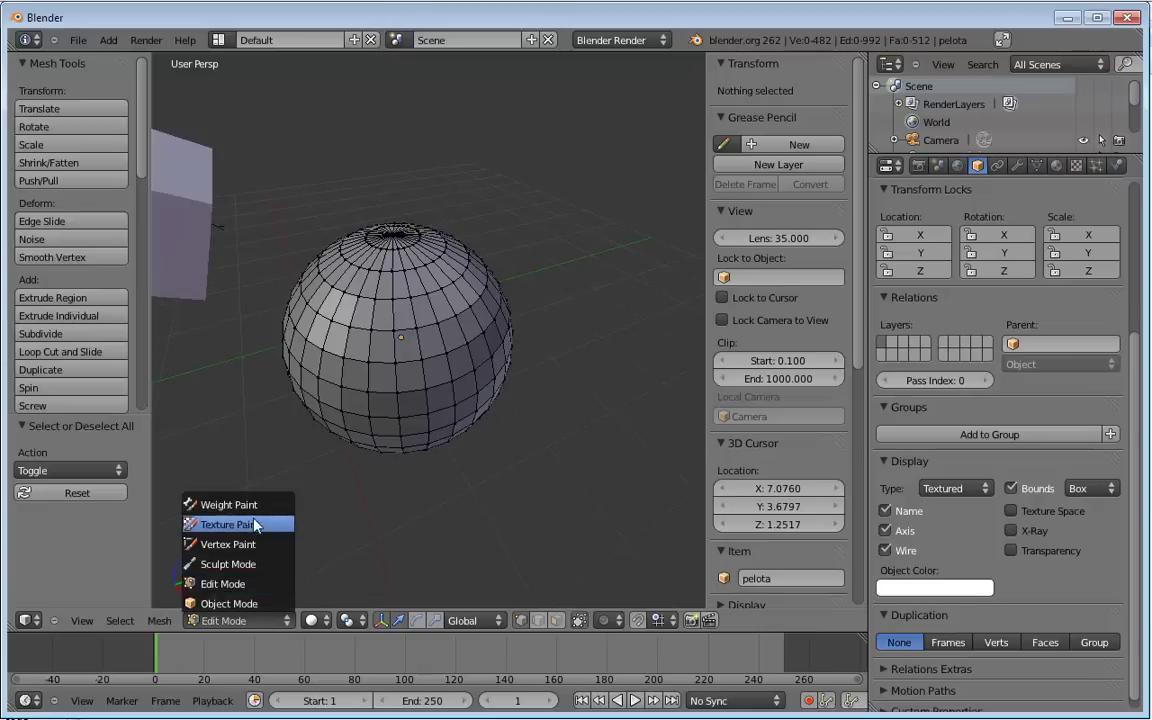
left_click(558, 621)
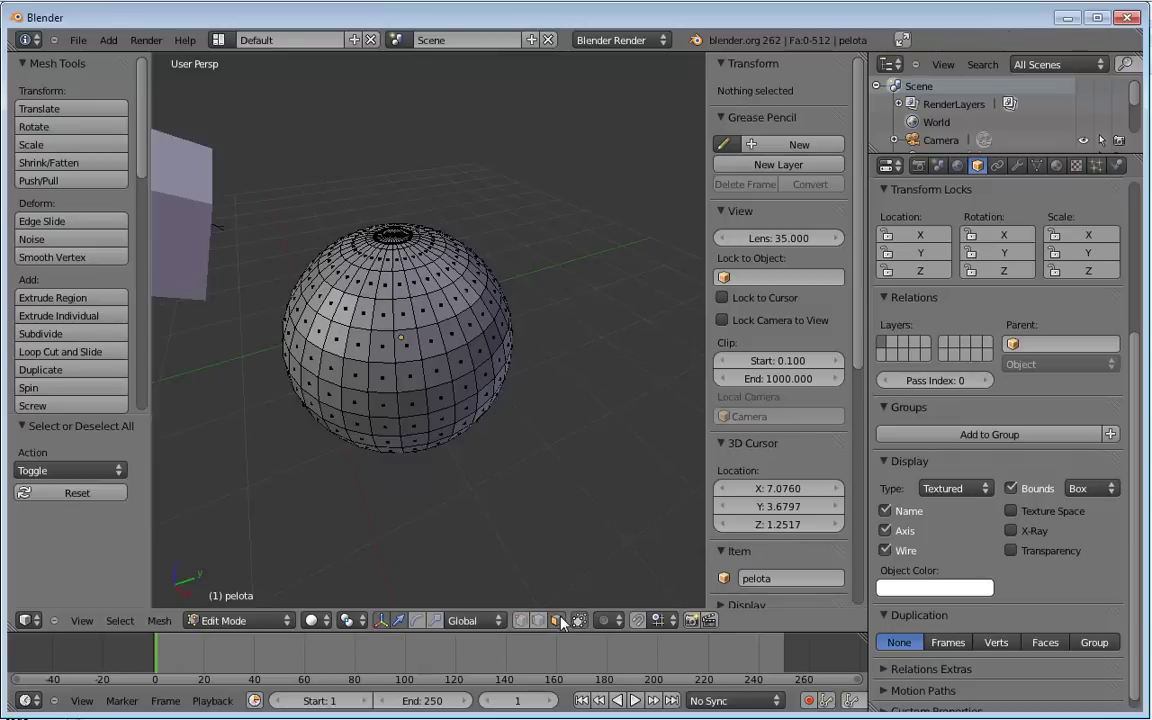
Extrude one front face into a long square spike and return to Object Mode.
right_click(418, 312)
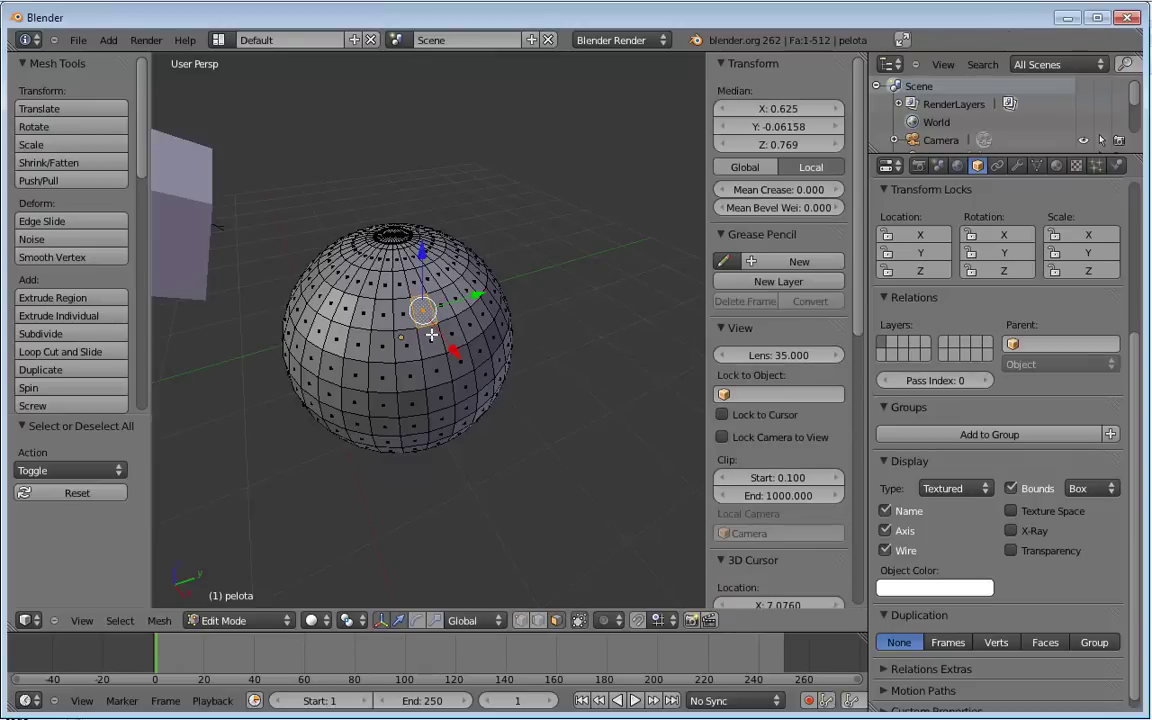
key("e")
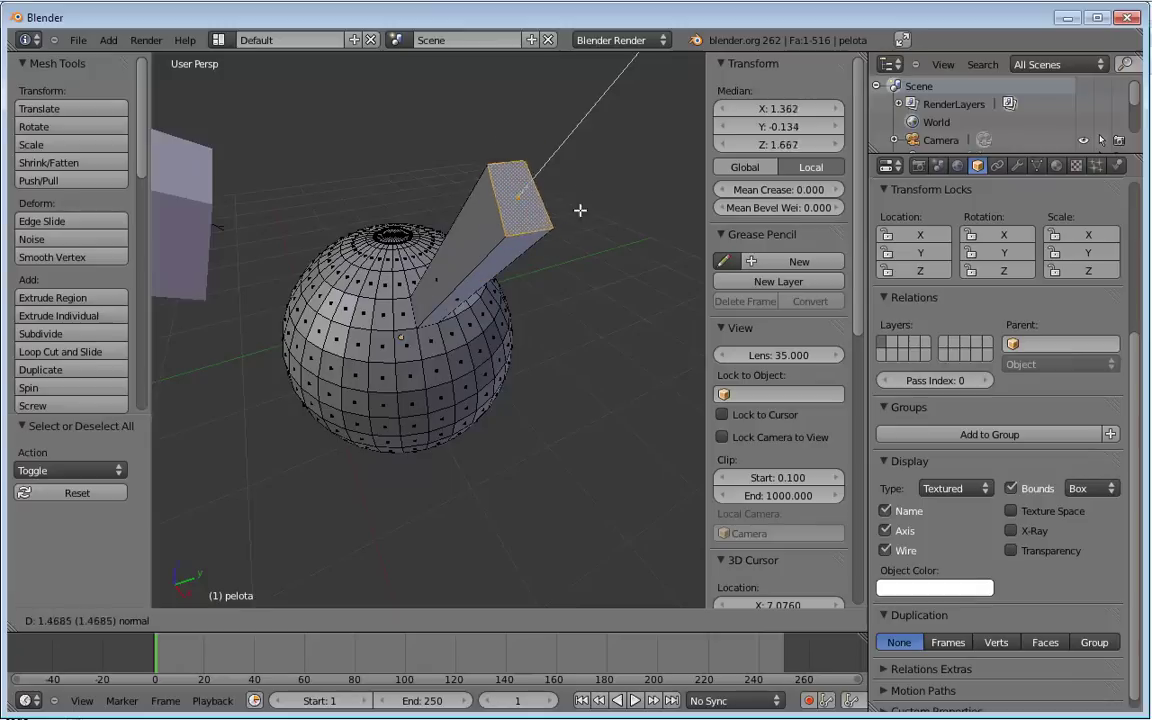
left_click(618, 172)
mouse_move(624, 167)
middle_mouse_down()
mouse_move(511, 342)
mouse_move(490, 350)
middle_mouse_up()
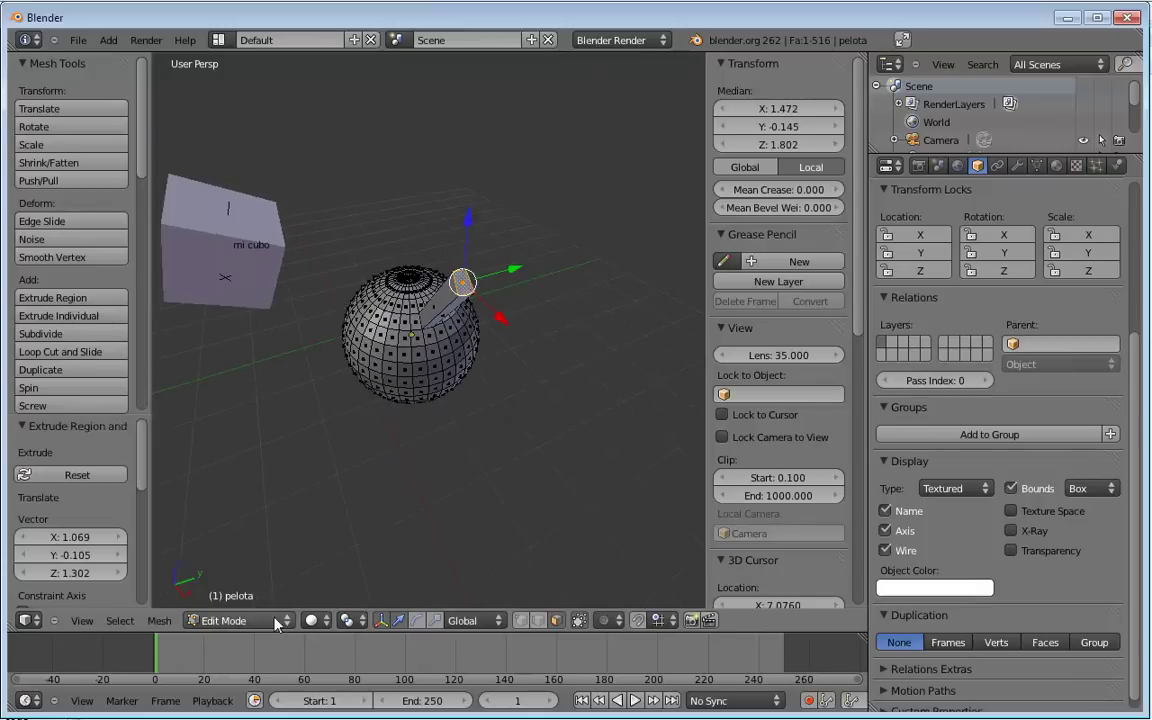
left_click(240, 620)
left_click(250, 600)
mouse_move(270, 606)
middle_mouse_down()
mouse_move(411, 450)
mouse_move(522, 398)
mouse_move(521, 197)
middle_mouse_up()
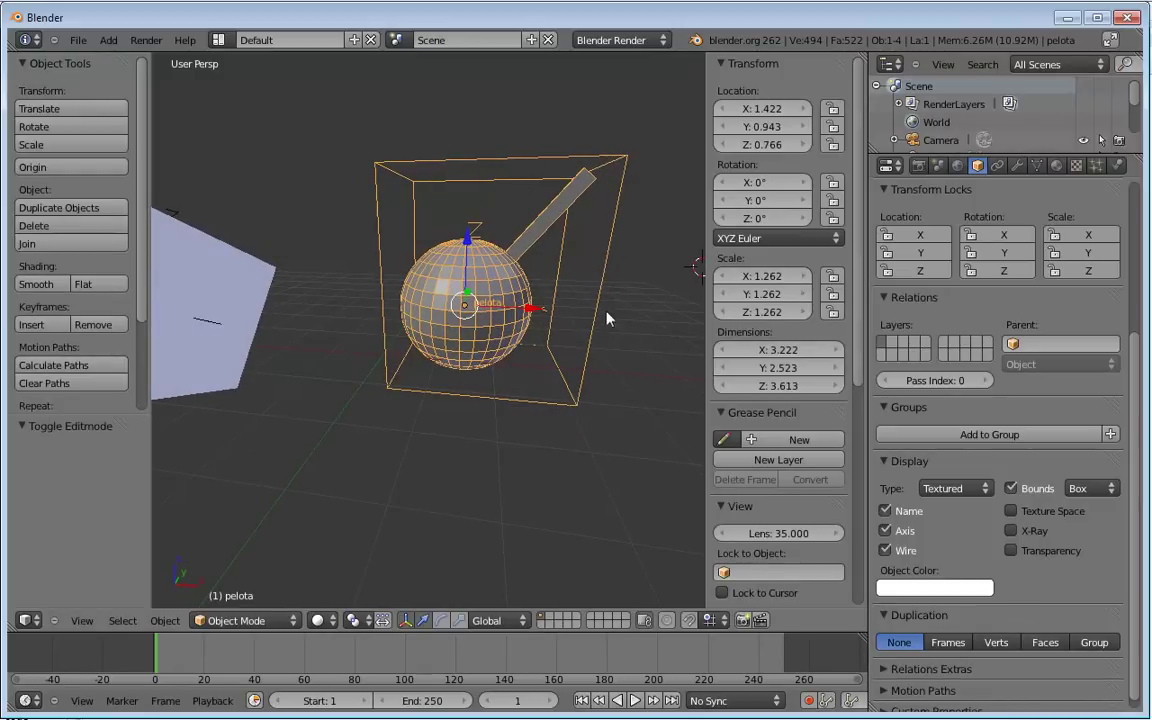
Cycle the sphere's bounds shape through Cylinder, Sphere and Cone, ending back on Box.
mouse_move(620, 203)
middle_mouse_down()
mouse_move(488, 250)
mouse_move(382, 253)
mouse_move(535, 368)
mouse_move(576, 368)
middle_mouse_up()
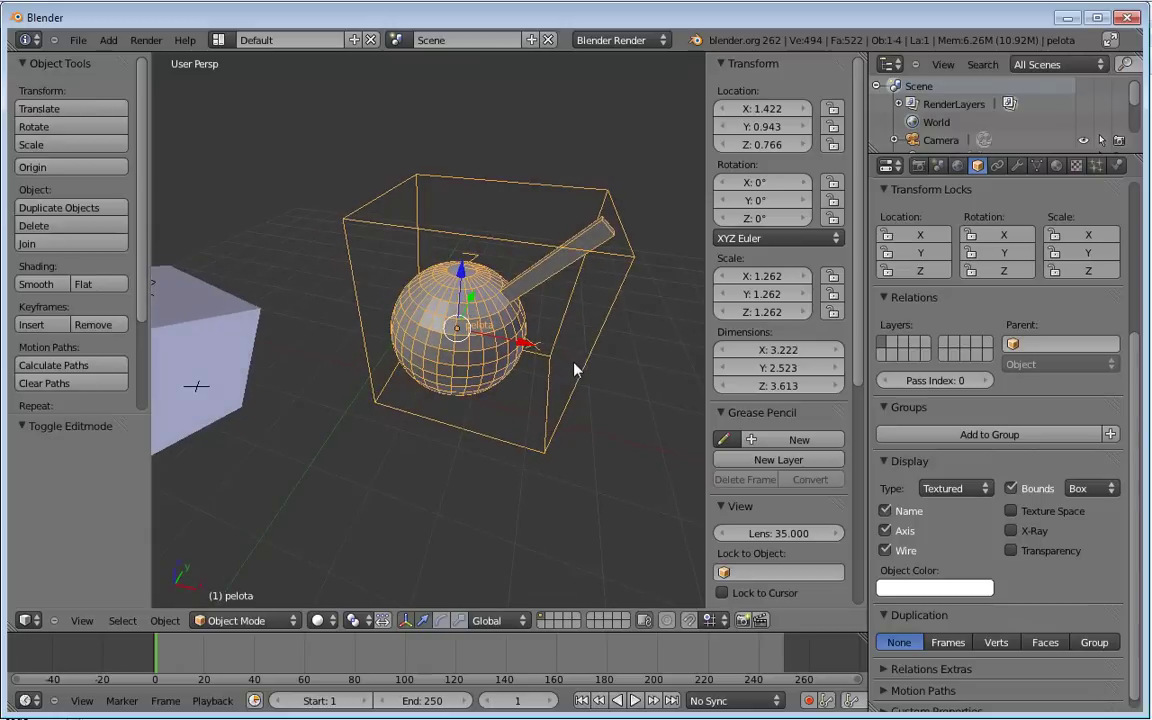
left_click(1075, 488)
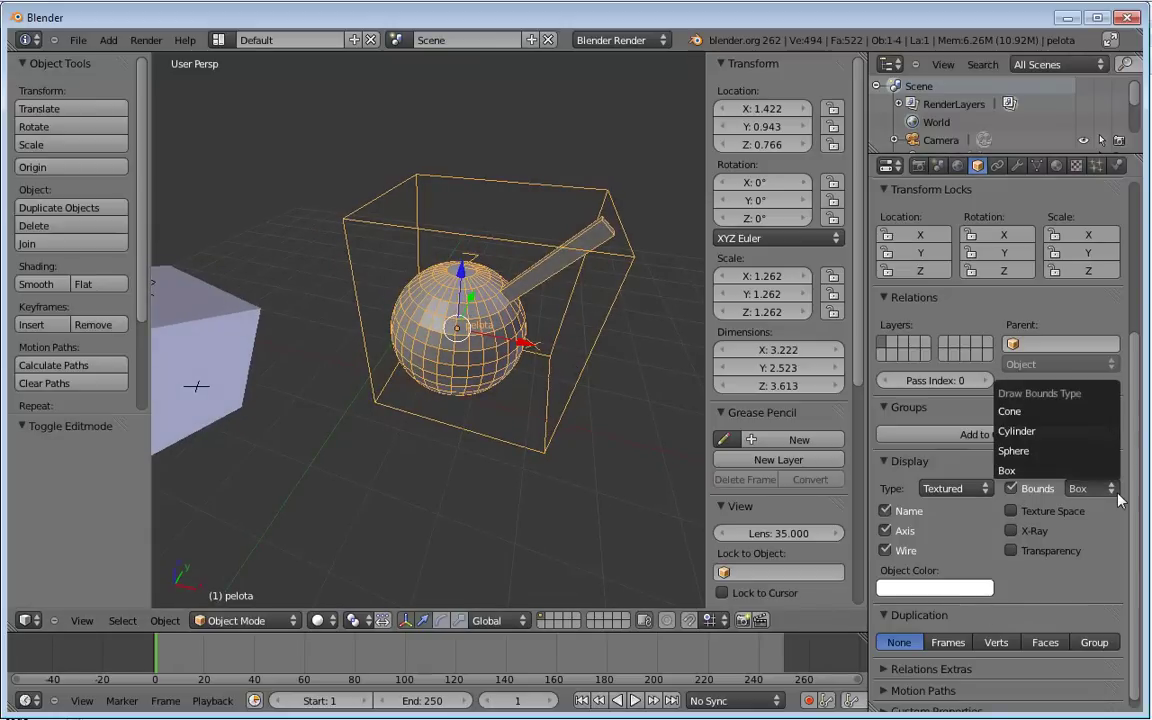
left_click(960, 427)
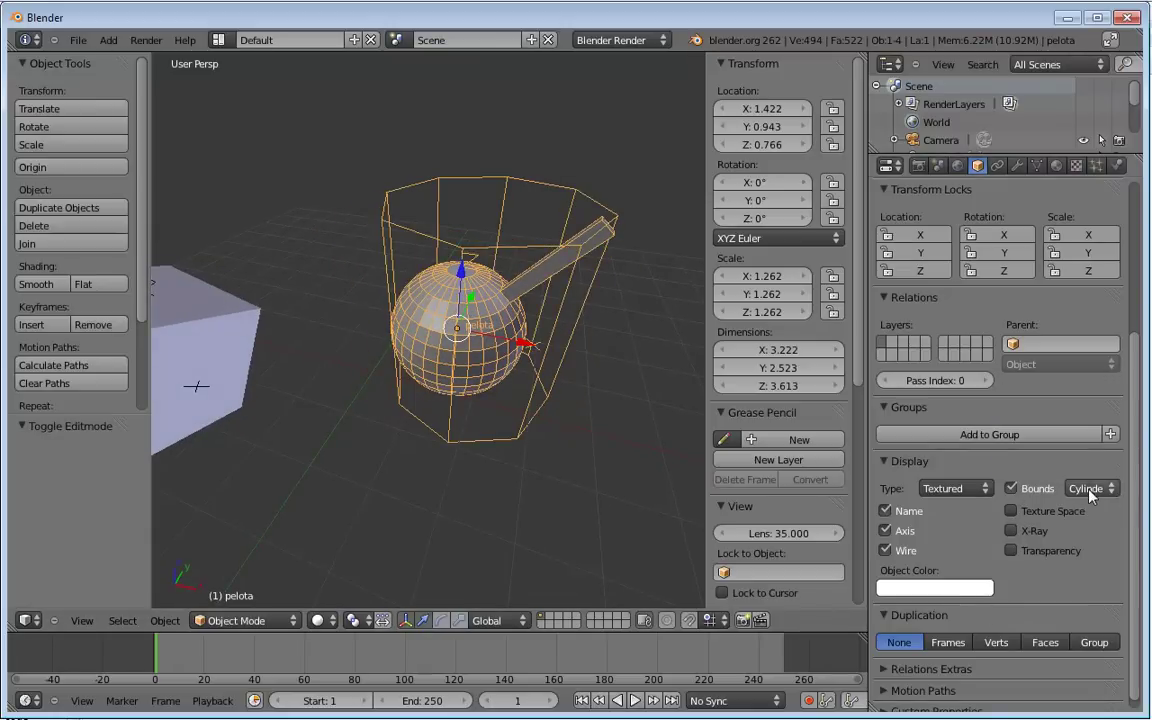
left_click(1090, 488)
left_click(1030, 450)
left_click(1088, 488)
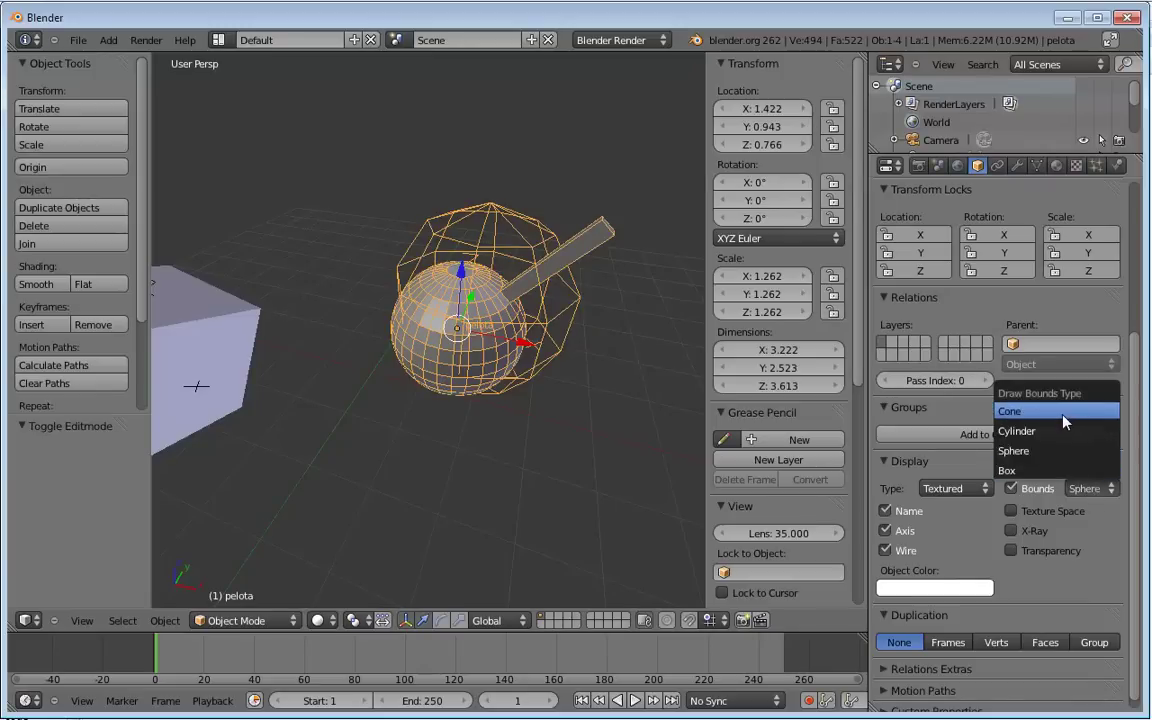
left_click(1015, 411)
left_click(1090, 488)
left_click(1046, 474)
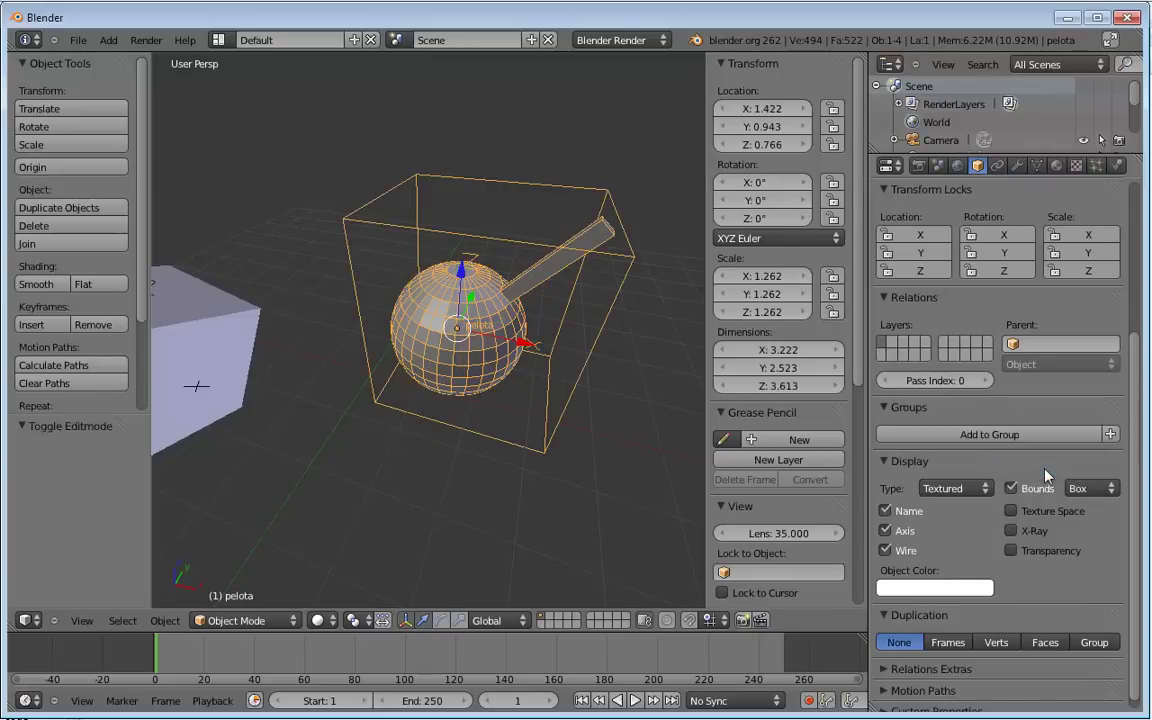
left_click(1016, 488)
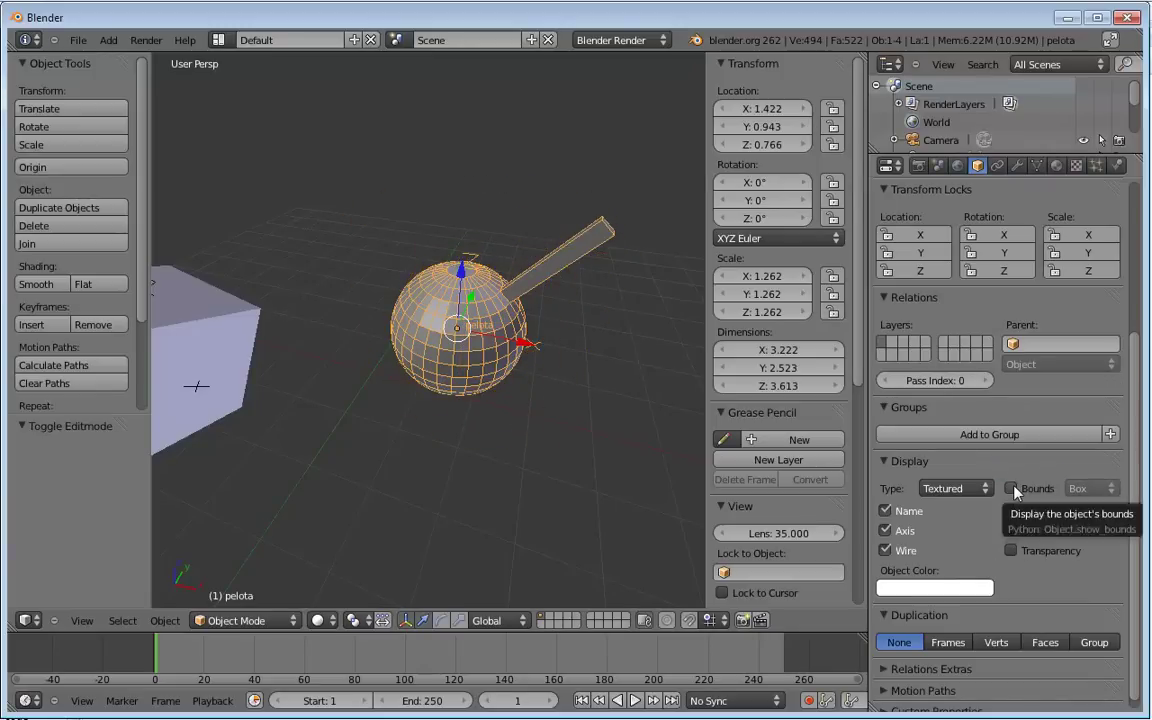
left_click(1016, 488)
Hide the sphere's bounds outline and show its texture space box instead.
mouse_move(545, 495)
middle_mouse_down()
mouse_move(578, 509)
mouse_move(491, 473)
mouse_move(581, 499)
middle_mouse_up()
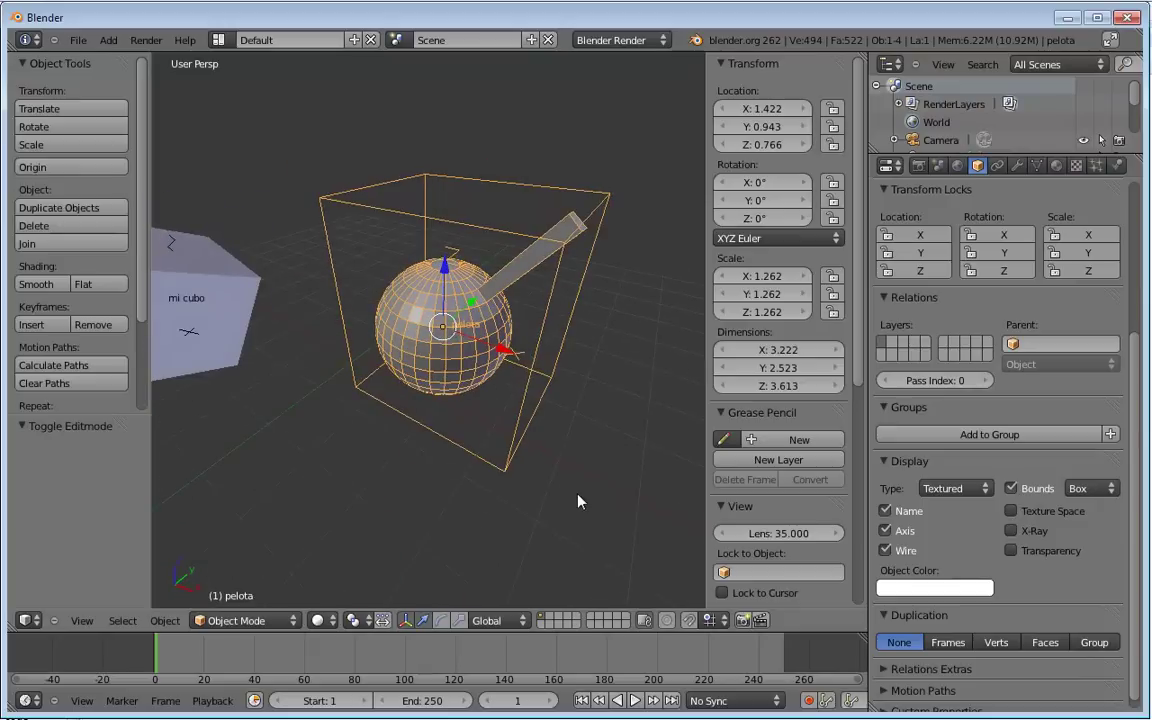
scroll(580, 499, "down", 3)
scroll(578, 499, "up", 3)
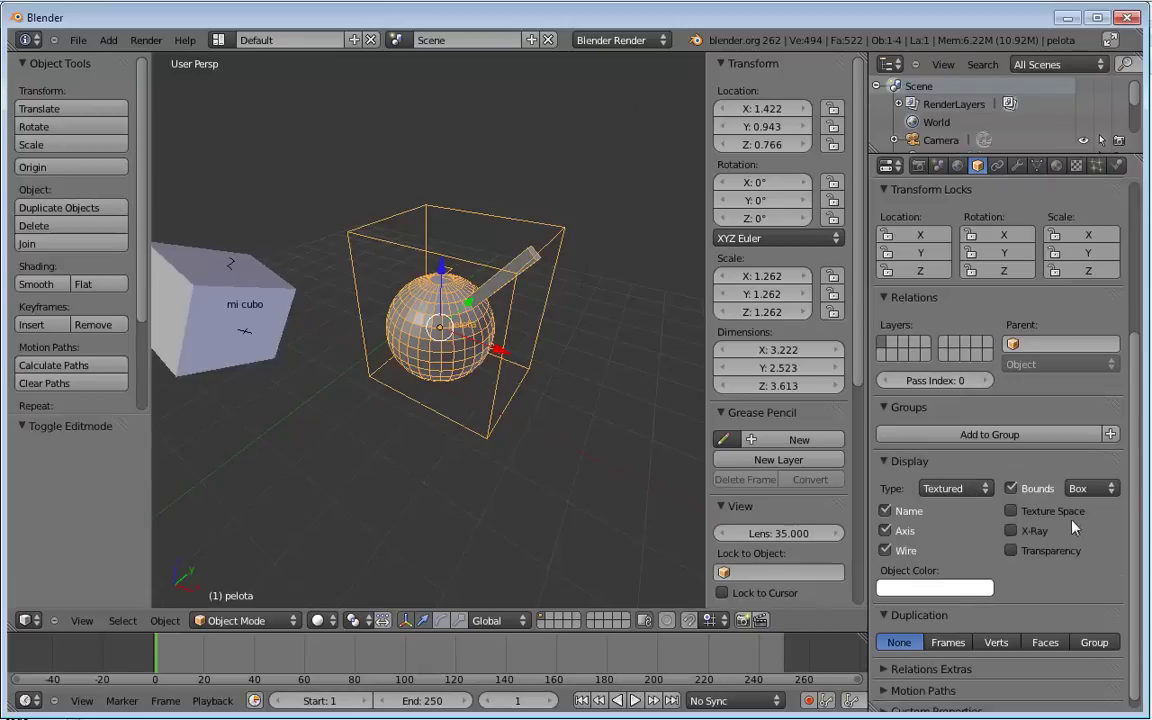
left_click(1012, 488)
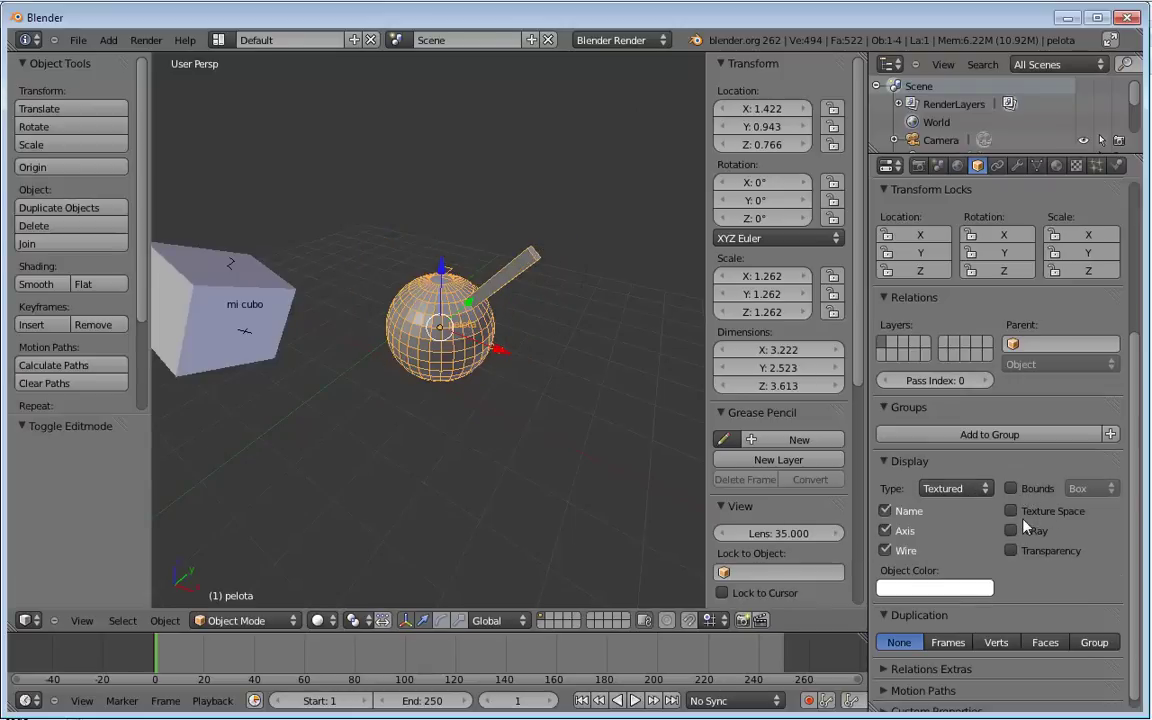
left_click(1024, 512)
mouse_move(617, 404)
middle_mouse_down()
mouse_move(398, 350)
mouse_move(545, 360)
mouse_move(442, 329)
mouse_move(612, 272)
middle_mouse_up()
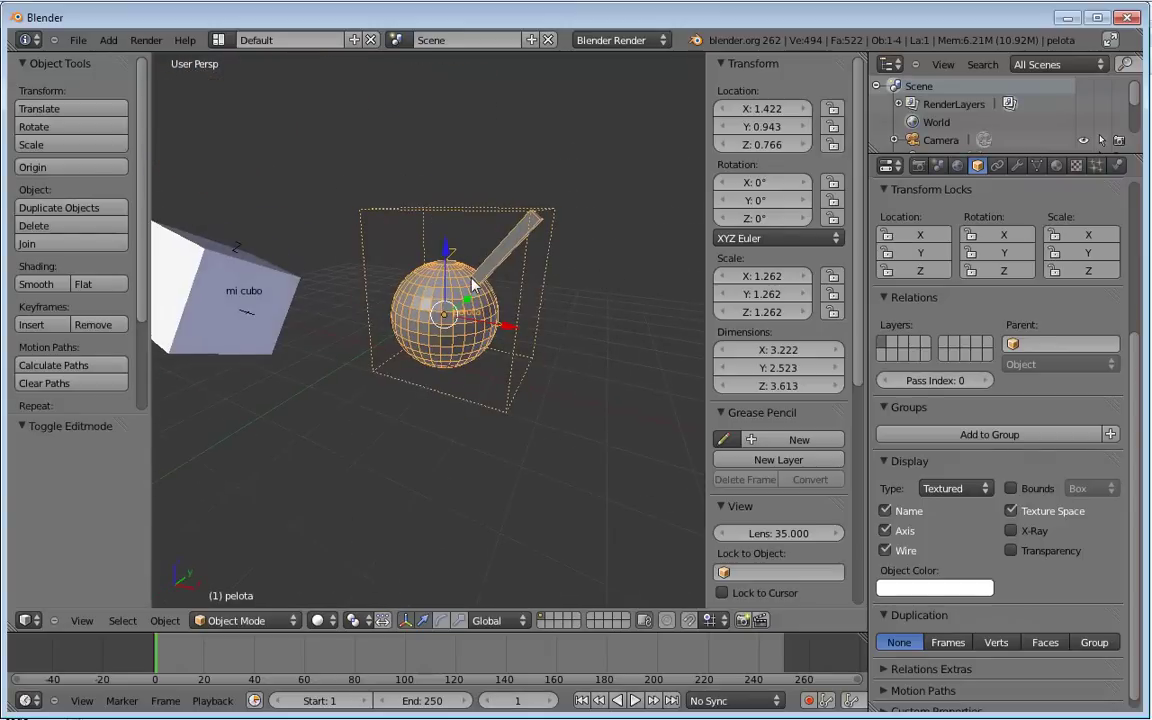
scroll(473, 287, "up", 2)
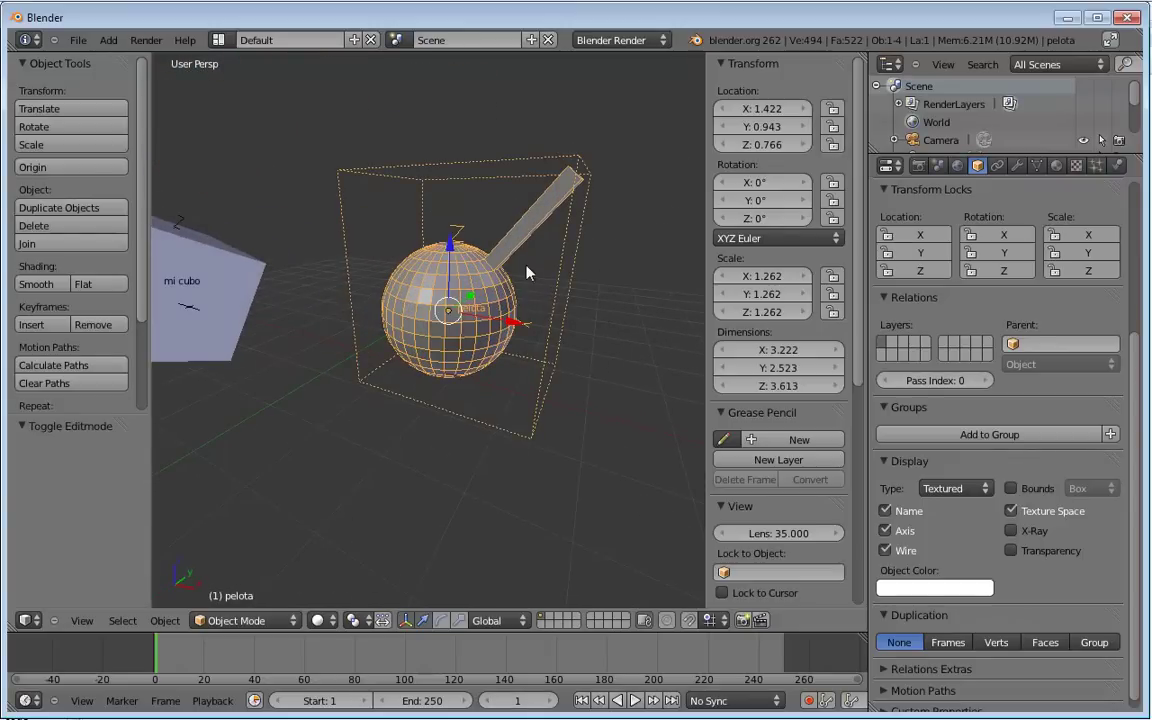
mouse_move(527, 270)
middle_mouse_down()
mouse_move(545, 299)
mouse_move(480, 340)
middle_mouse_up()
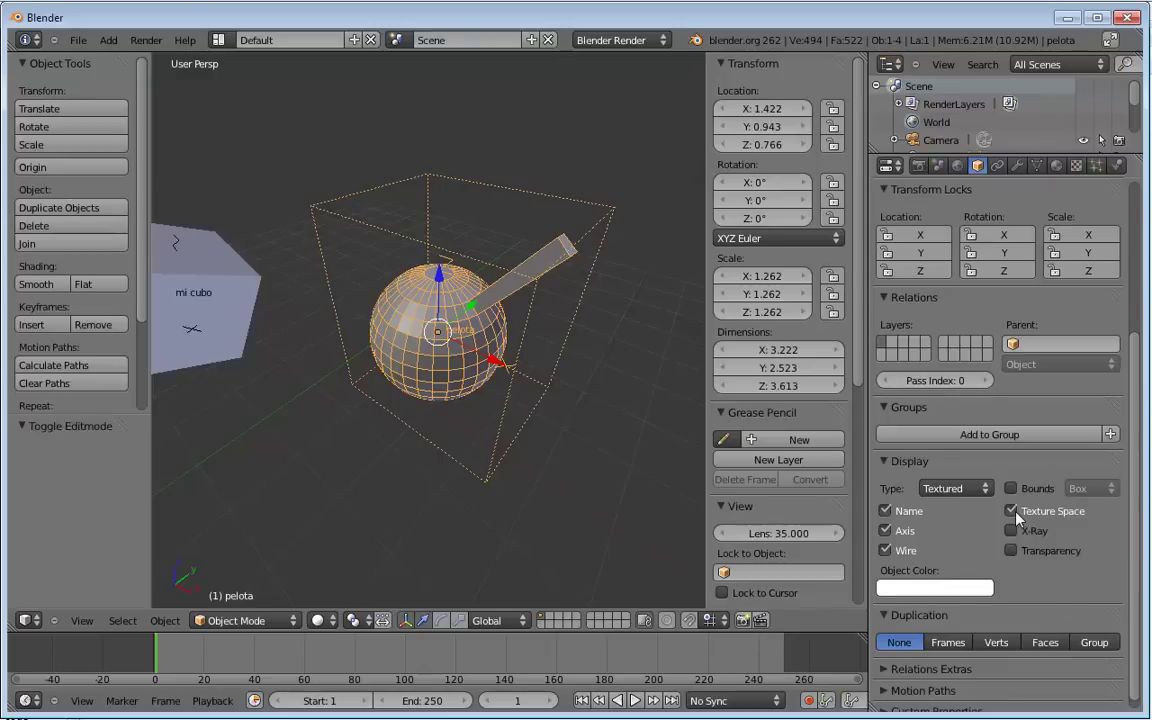
Turn off the sphere's texture space, name label and wireframe, then select 'mi cubo'.
left_click(1013, 512)
left_click(886, 511)
left_click(886, 551)
mouse_move(458, 386)
middle_mouse_down()
mouse_move(350, 380)
mouse_move(240, 313)
middle_mouse_up()
right_click(232, 268)
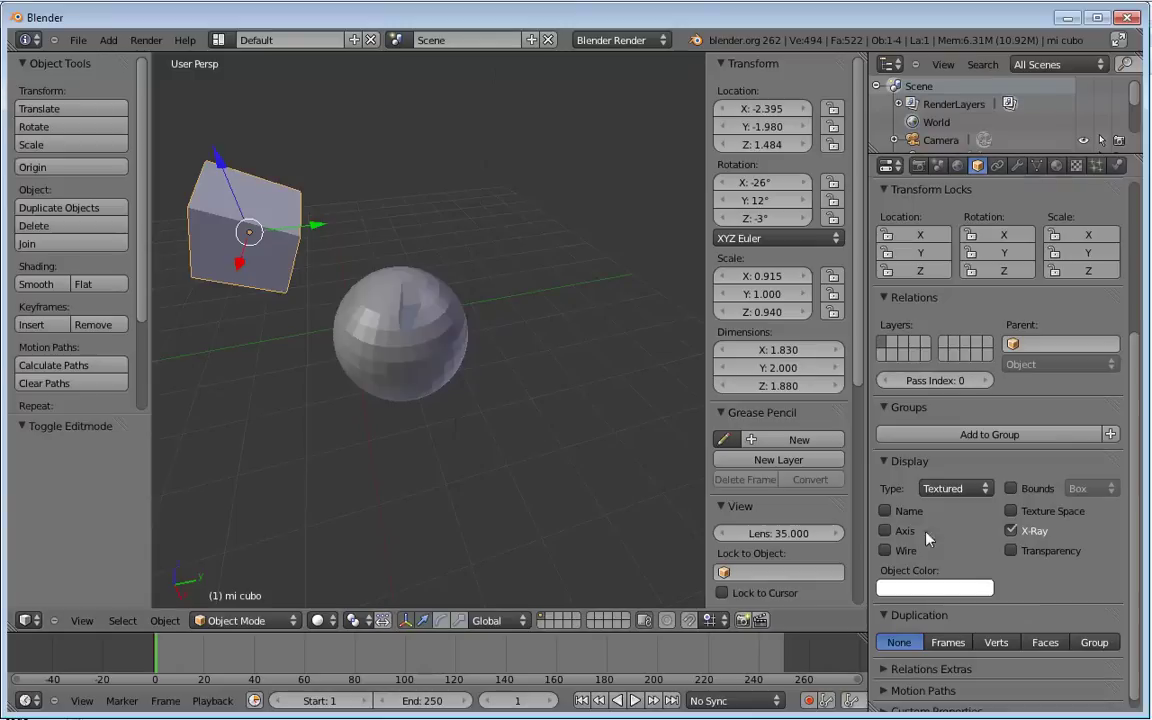
left_click(1012, 531)
left_click(1011, 531)
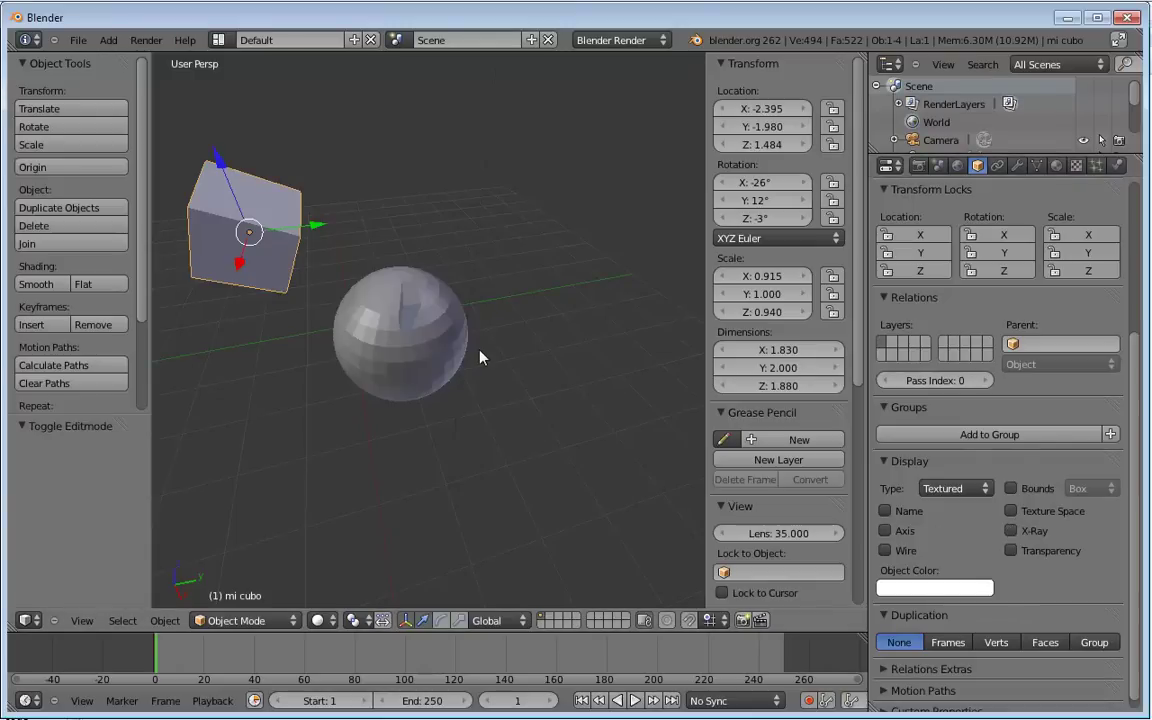
right_click(418, 340)
right_click(278, 262)
mouse_move(373, 326)
middle_mouse_down()
mouse_move(476, 342)
mouse_move(575, 290)
mouse_move(560, 327)
middle_mouse_up()
scroll(500, 314, "down", 5)
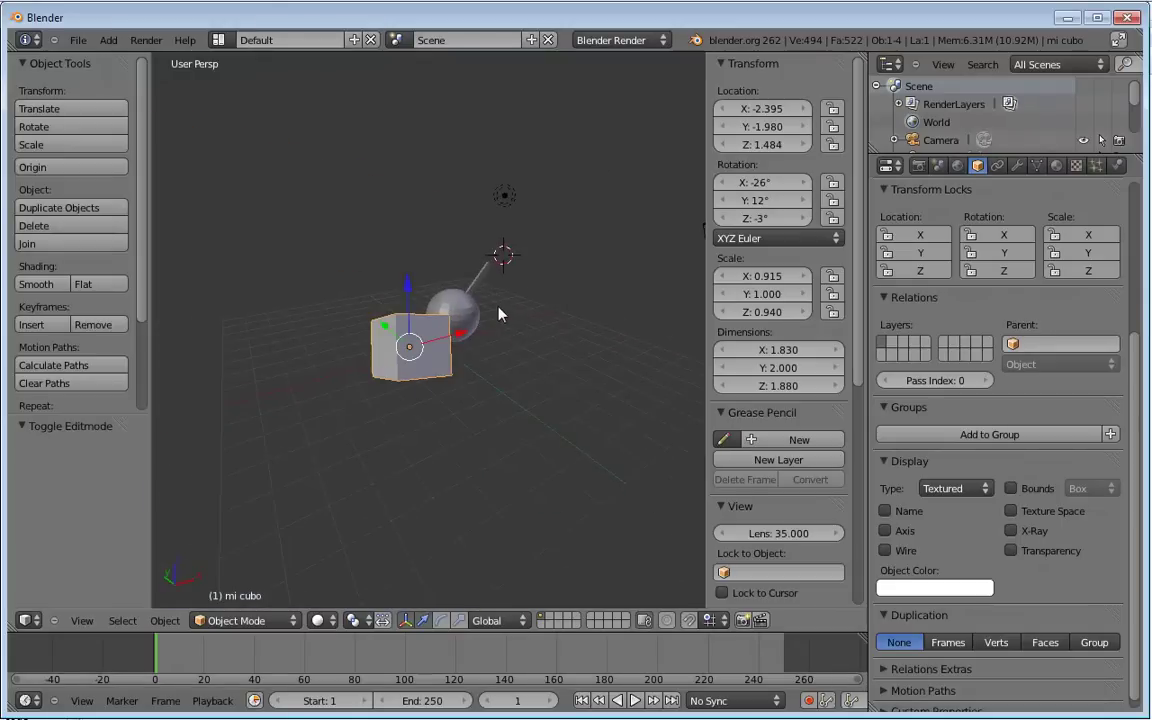
mouse_move(460, 324)
middle_mouse_down()
mouse_move(517, 327)
mouse_move(432, 302)
middle_mouse_up()
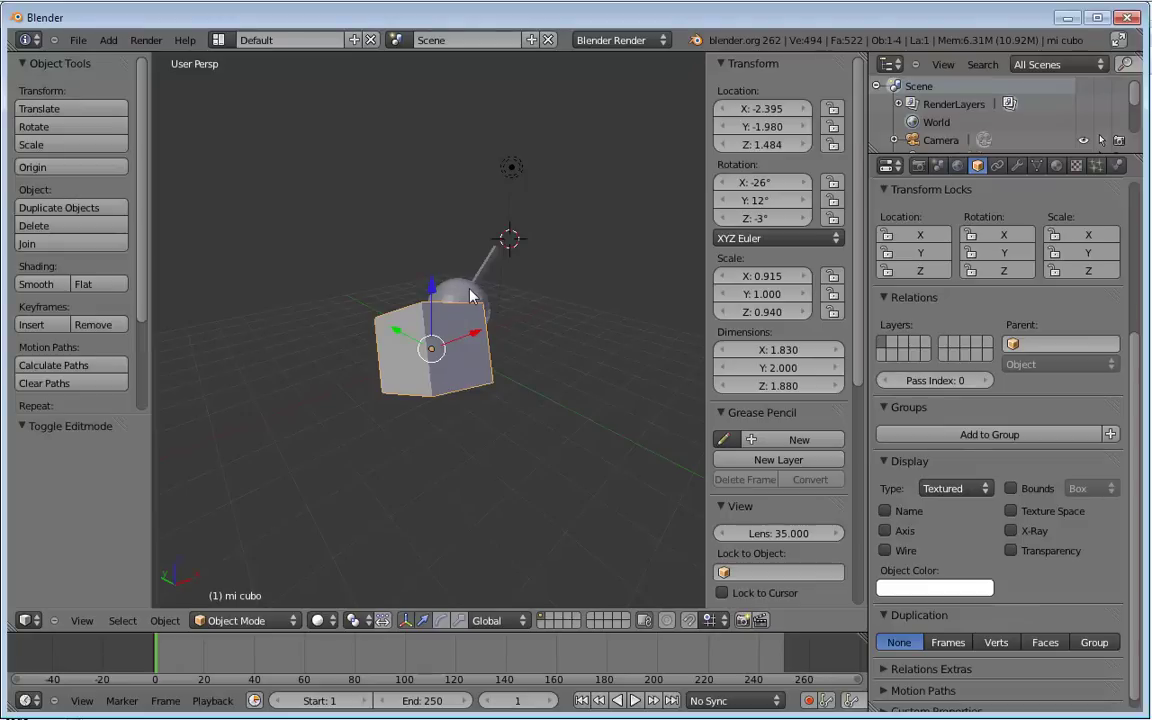
right_click(476, 303)
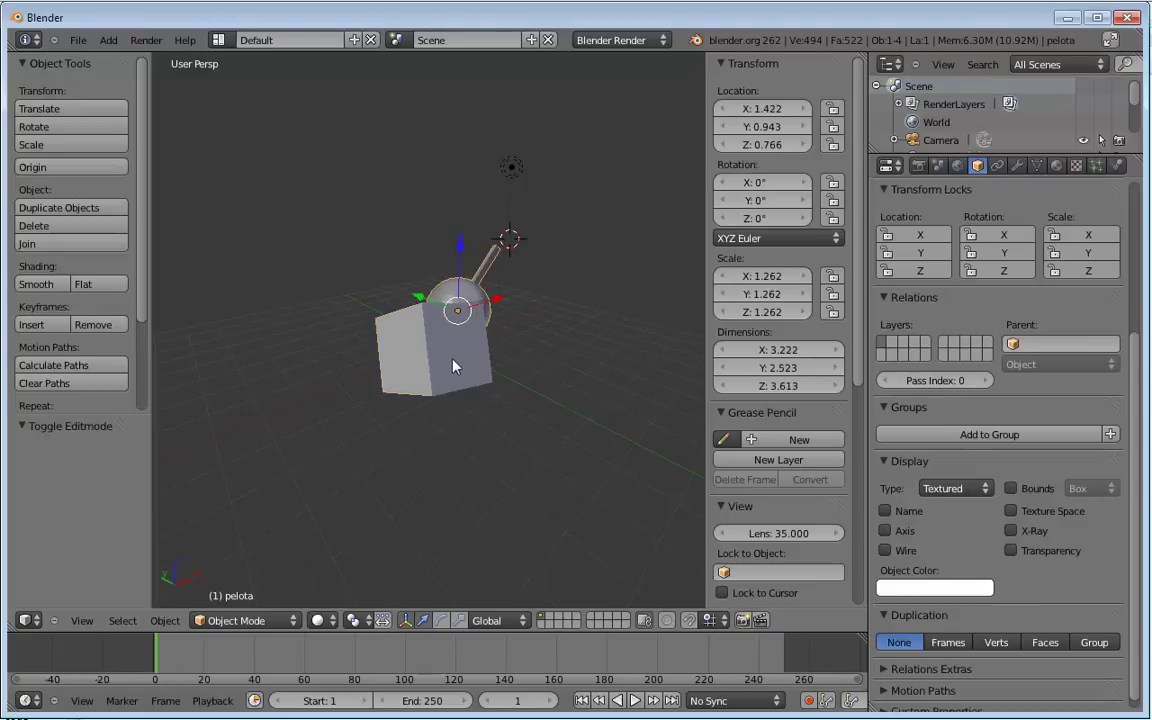
scroll(451, 364, "up", 2)
middle_click_drag(548, 328, 542, 326)
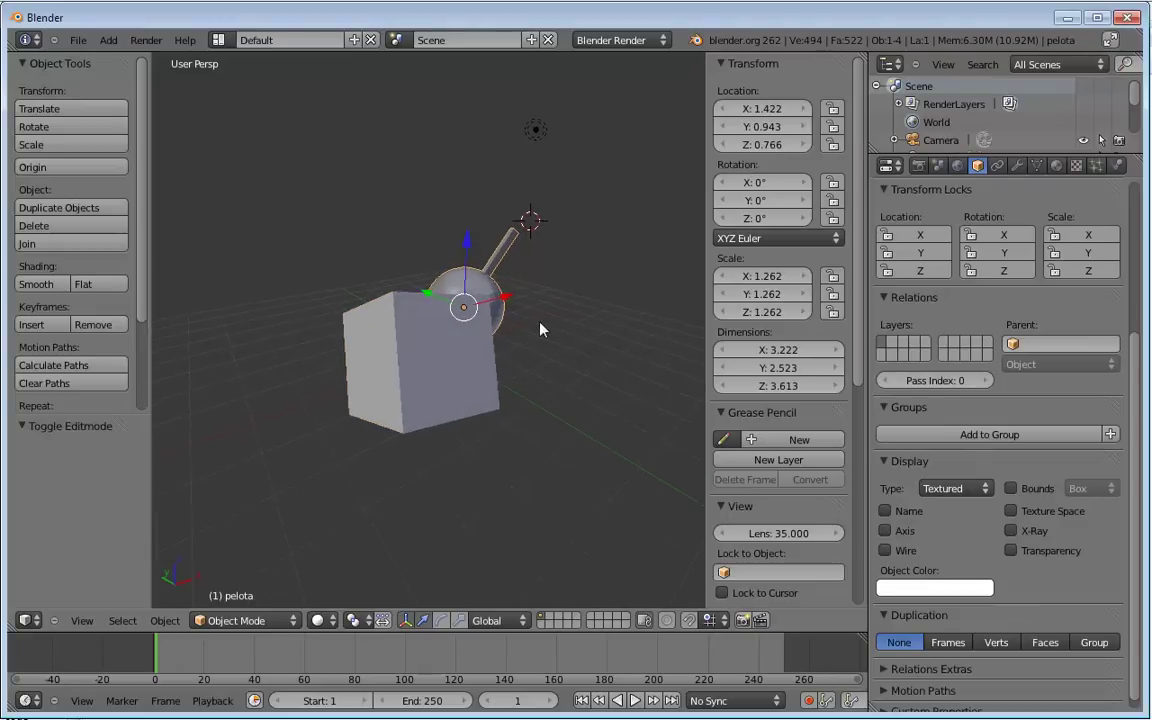
left_click(1011, 531)
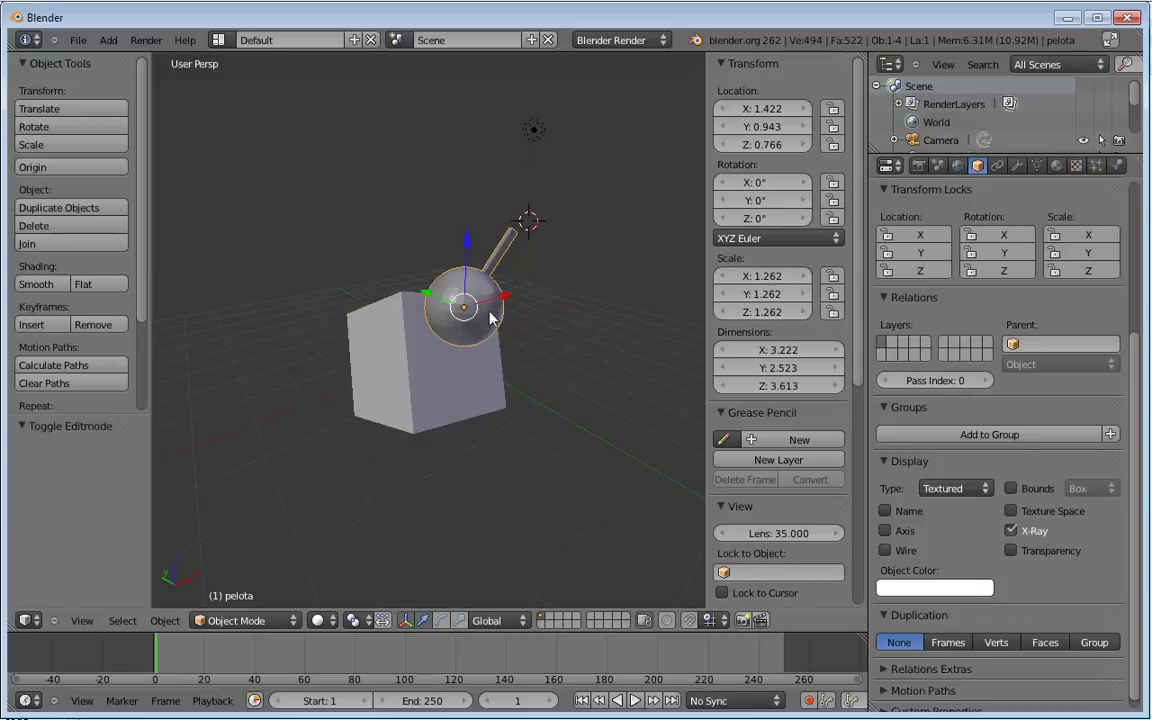
mouse_move(572, 390)
middle_mouse_down()
mouse_move(585, 356)
mouse_move(638, 314)
mouse_move(560, 391)
mouse_move(602, 346)
mouse_move(519, 386)
mouse_move(548, 342)
mouse_move(612, 352)
mouse_move(517, 350)
mouse_move(561, 399)
mouse_move(581, 381)
mouse_move(472, 446)
middle_mouse_up()
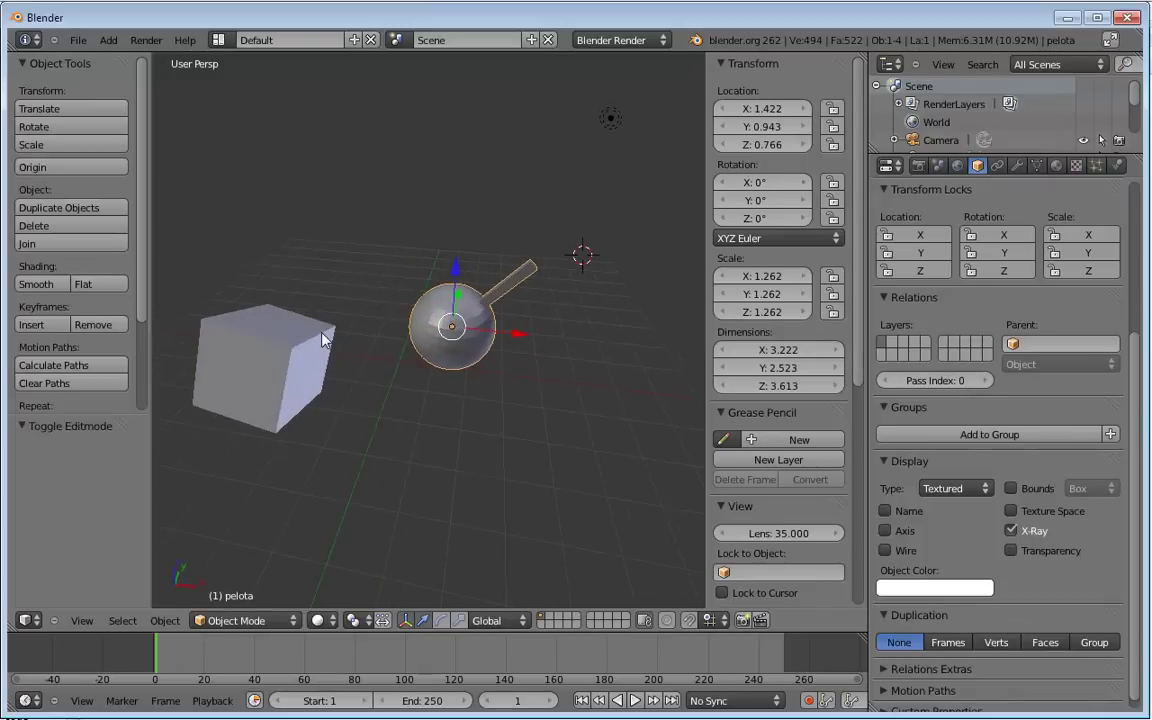
right_click(343, 341)
right_click(472, 324)
mouse_move(385, 388)
middle_mouse_down()
mouse_move(535, 335)
mouse_move(455, 282)
mouse_move(527, 296)
mouse_move(527, 257)
mouse_move(481, 287)
middle_mouse_up()
right_click(453, 279)
right_click(453, 279)
right_click(453, 279)
right_click(453, 279)
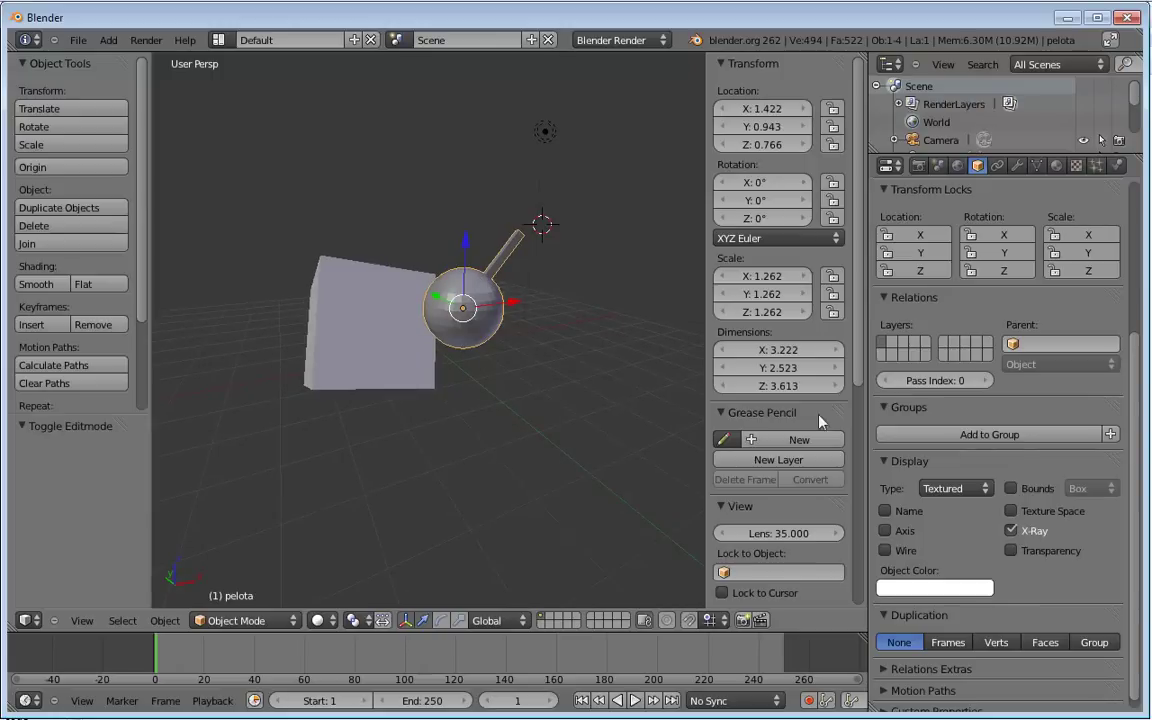
left_click(1012, 532)
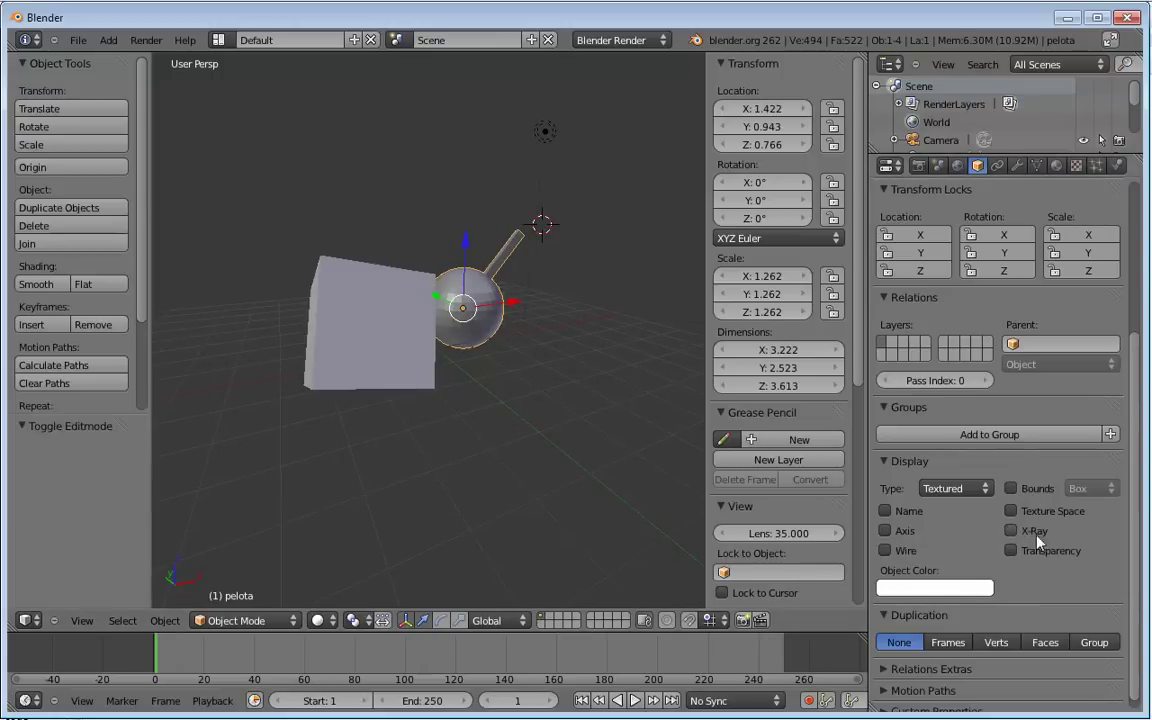
middle_click_drag(560, 450, 540, 400)
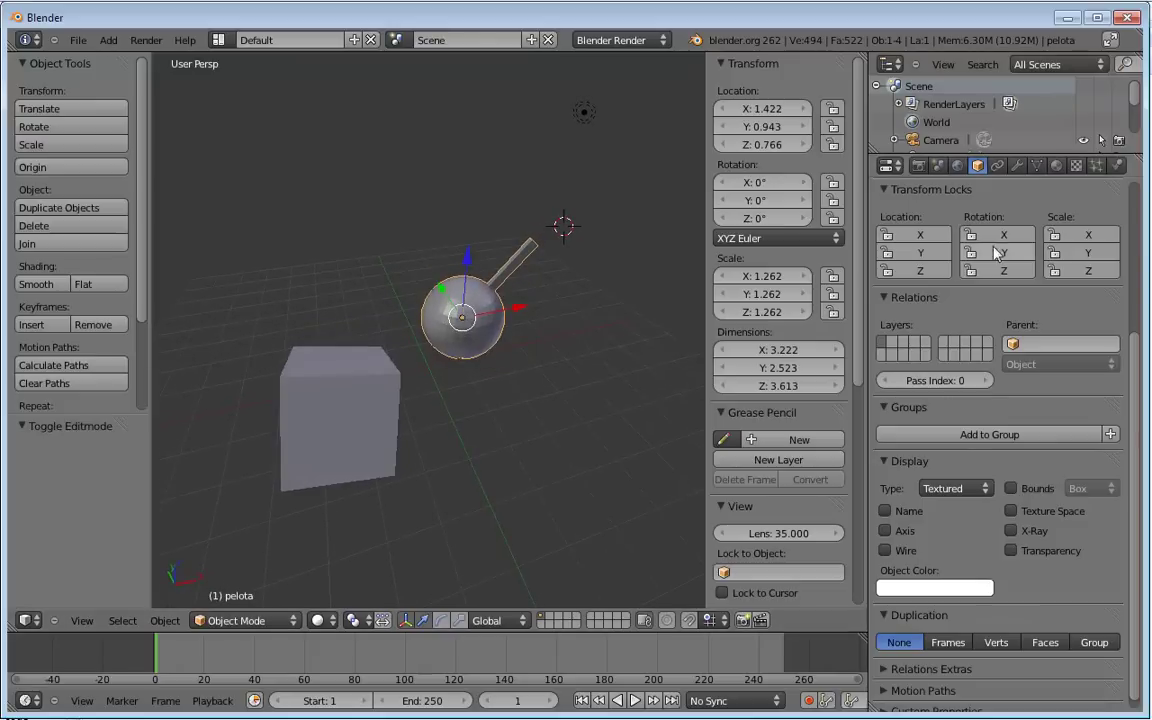
right_click(378, 402)
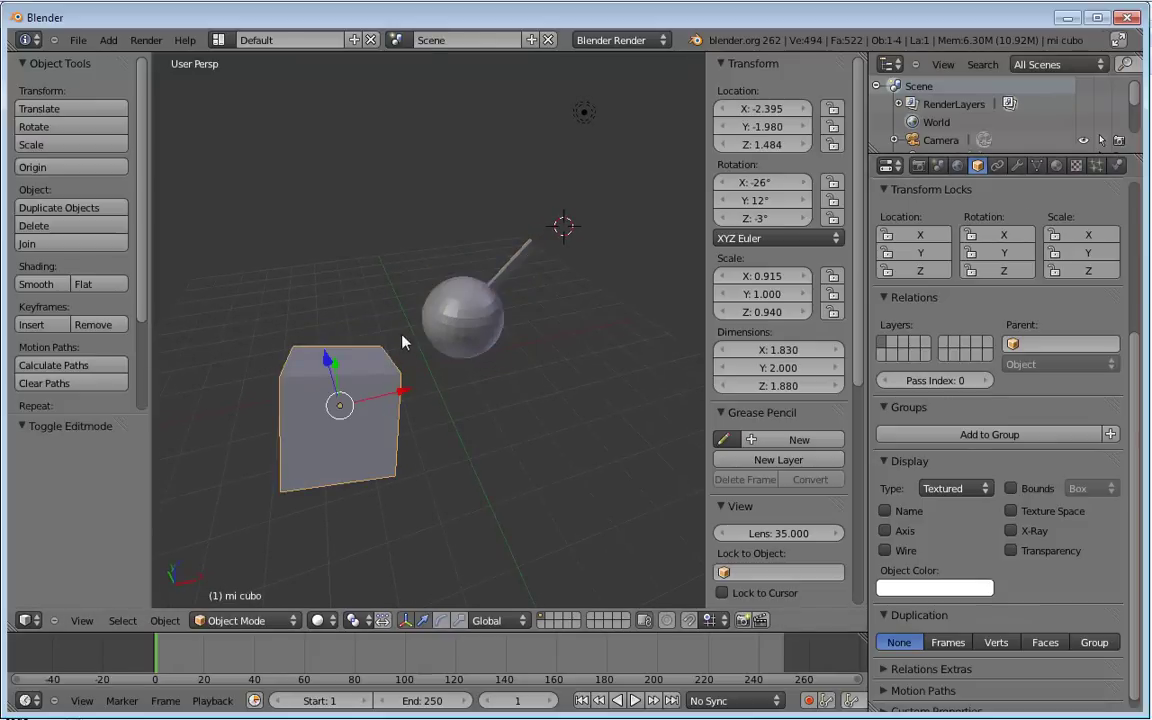
mouse_move(402, 342)
middle_mouse_down()
mouse_move(353, 324)
mouse_move(300, 342)
mouse_move(447, 345)
middle_mouse_up()
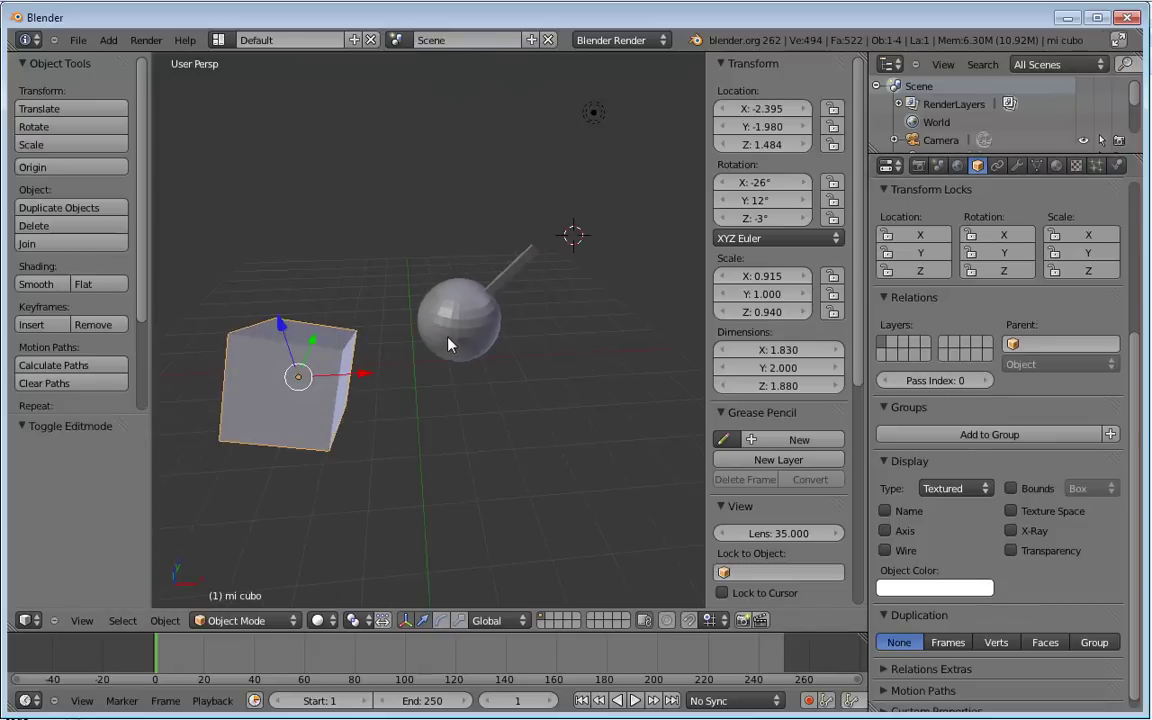
scroll(446, 343, "down", 5)
scroll(446, 343, "up", 4)
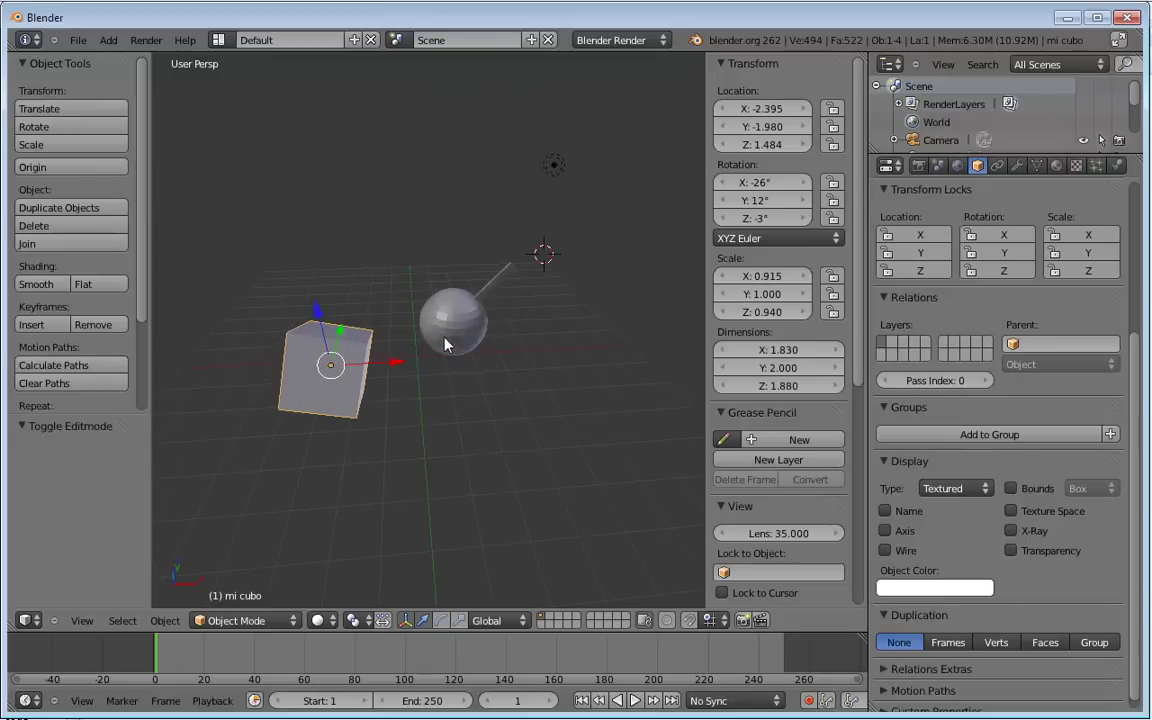
In camera view, move the cube along Y and lower it on Z to -2.395, 1.817, -0.607.
key("KP_0")
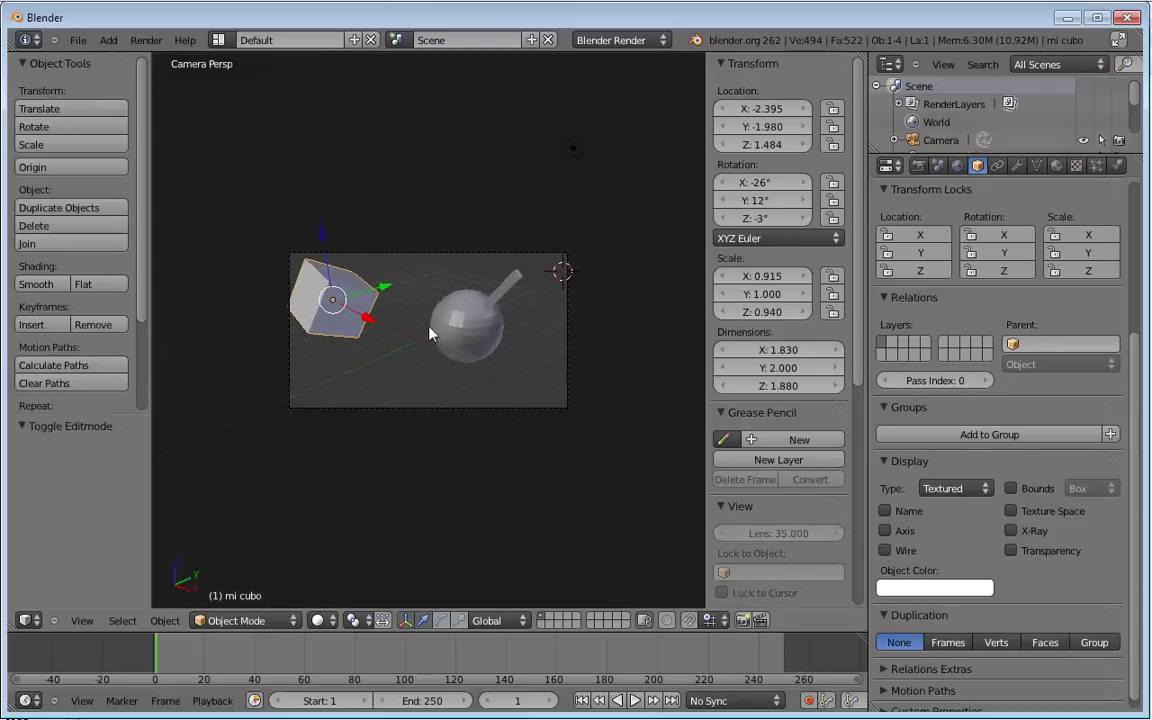
mouse_move(383, 296)
left_mouse_down()
mouse_move(437, 288)
mouse_move(416, 245)
left_mouse_up()
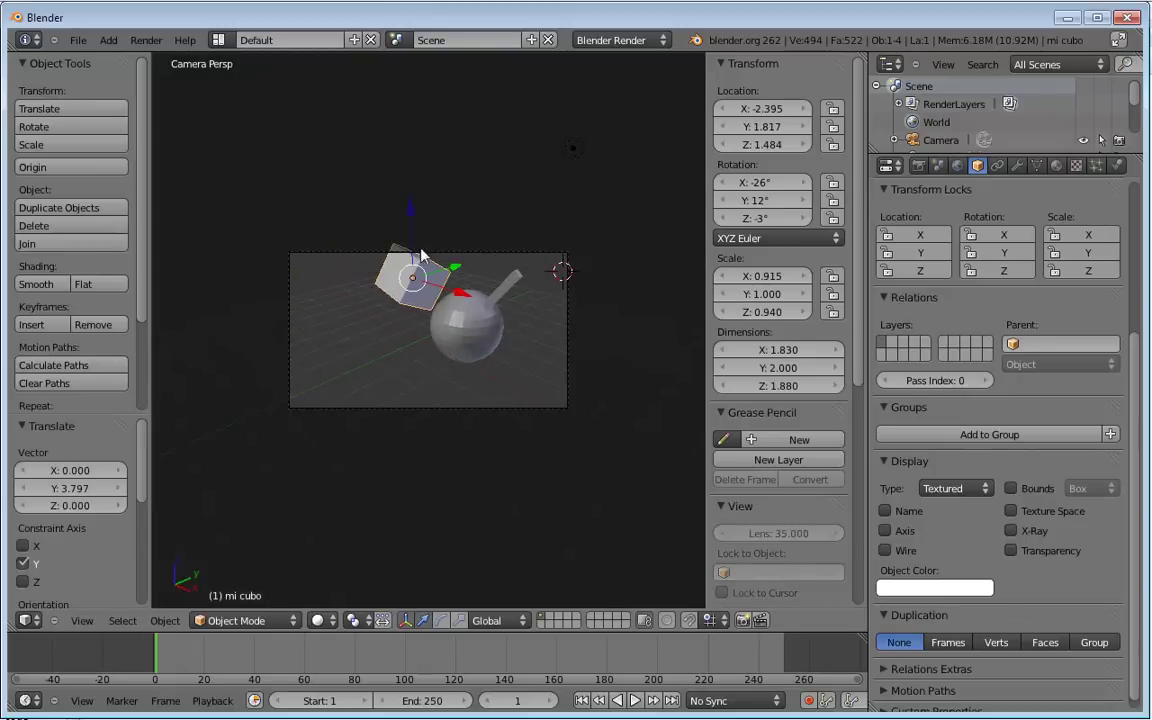
key("g")
key("z")
left_click(424, 252)
Move the sphere 'pelota' along Y to 1.422, -0.660, 0.766.
right_click(483, 322)
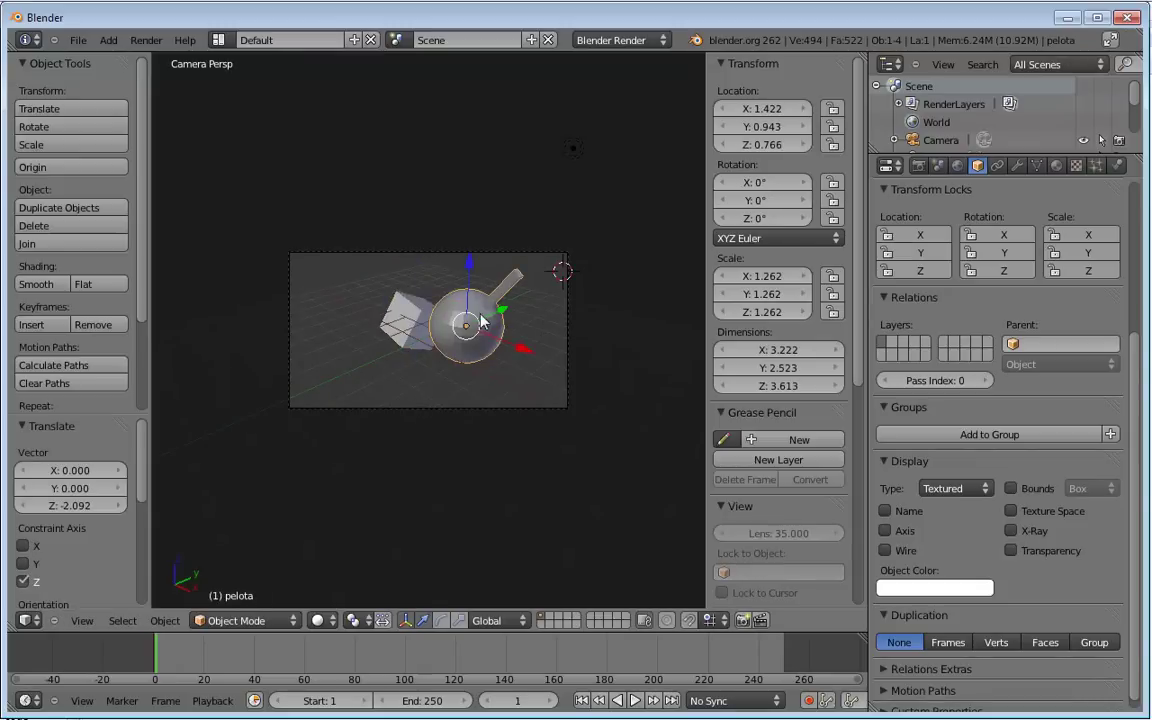
key("g")
key("y")
left_click(455, 330)
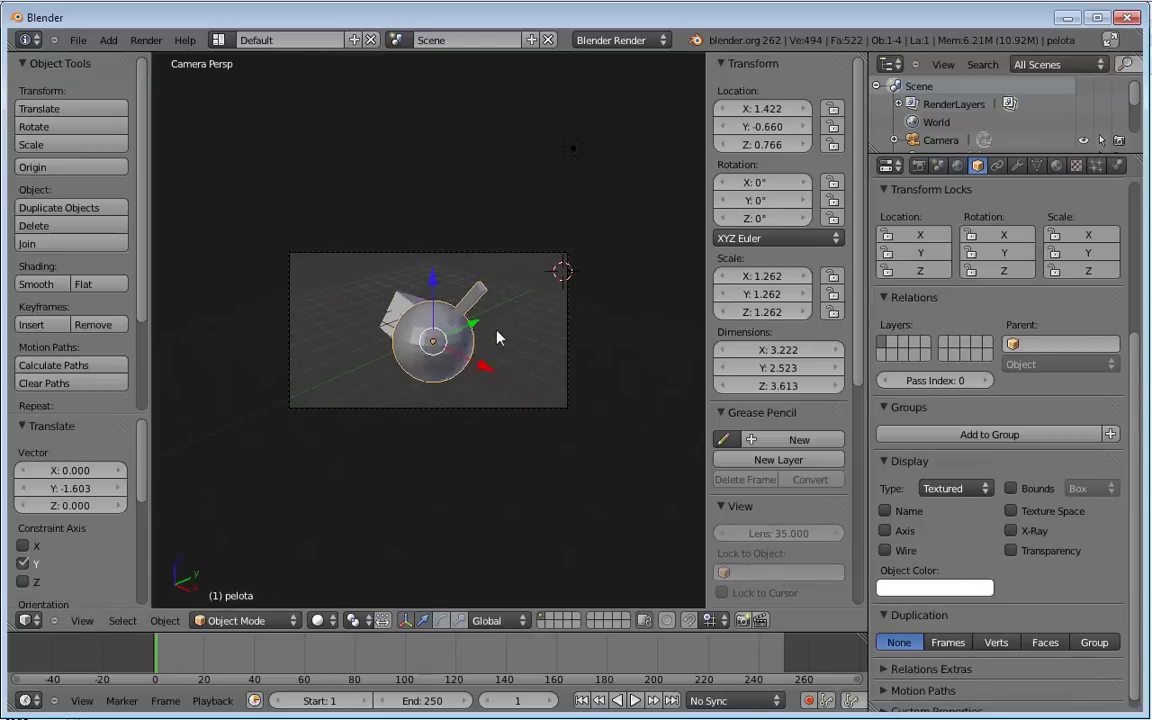
right_click(398, 305)
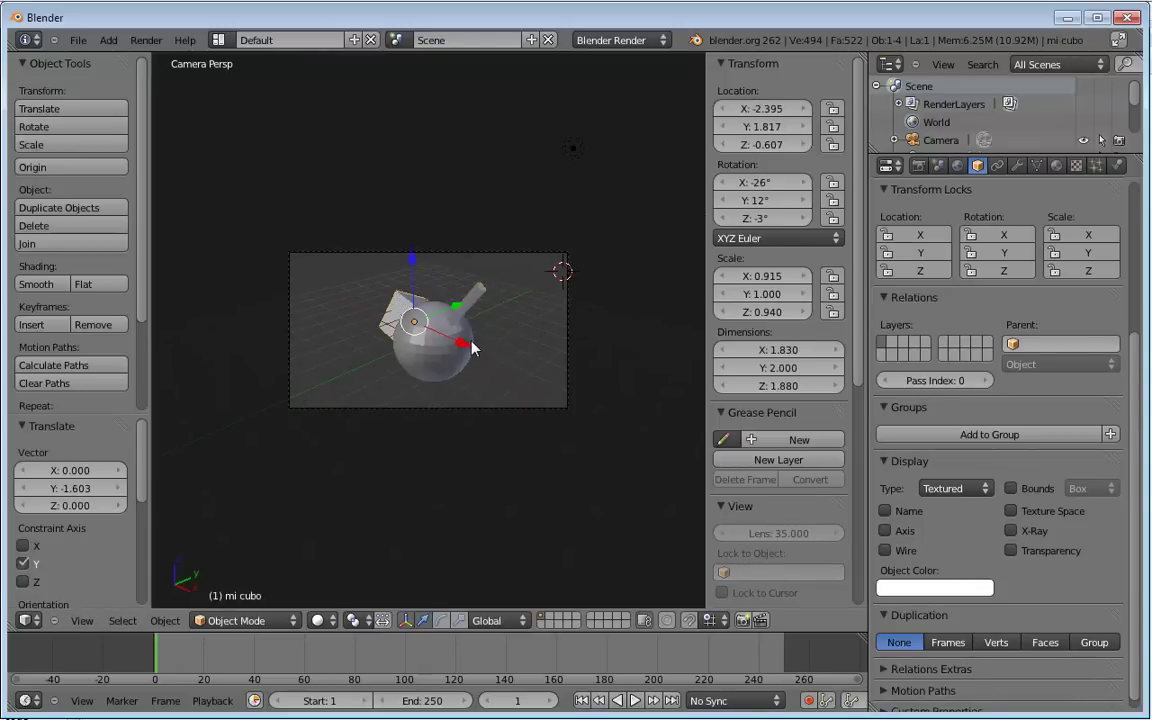
right_click(432, 318)
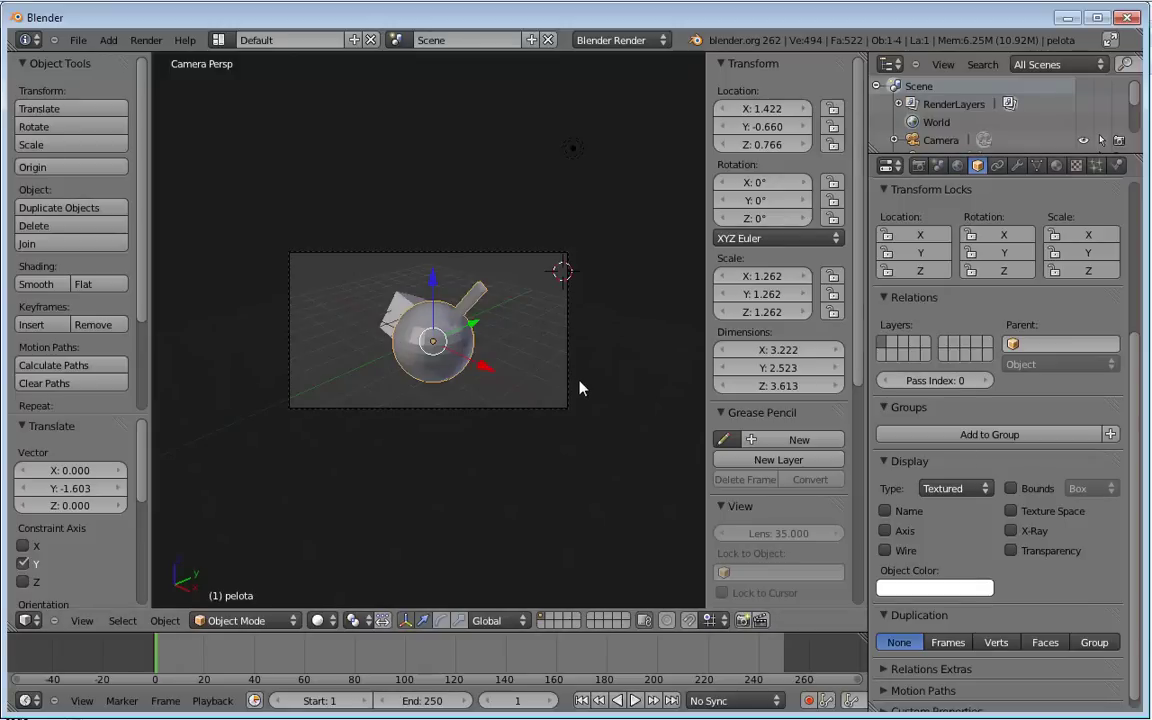
left_click(146, 40)
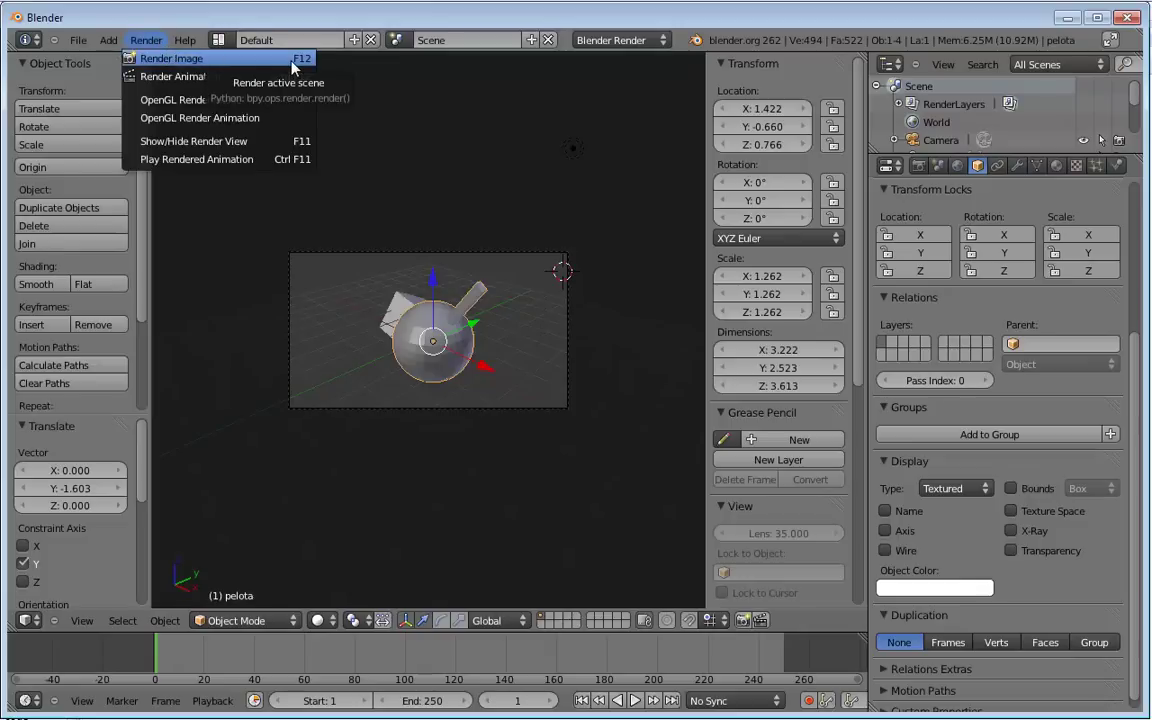
Render the scene, enable World Ambient Occlusion (factor 1.00, Add), and render again.
left_click(190, 62)
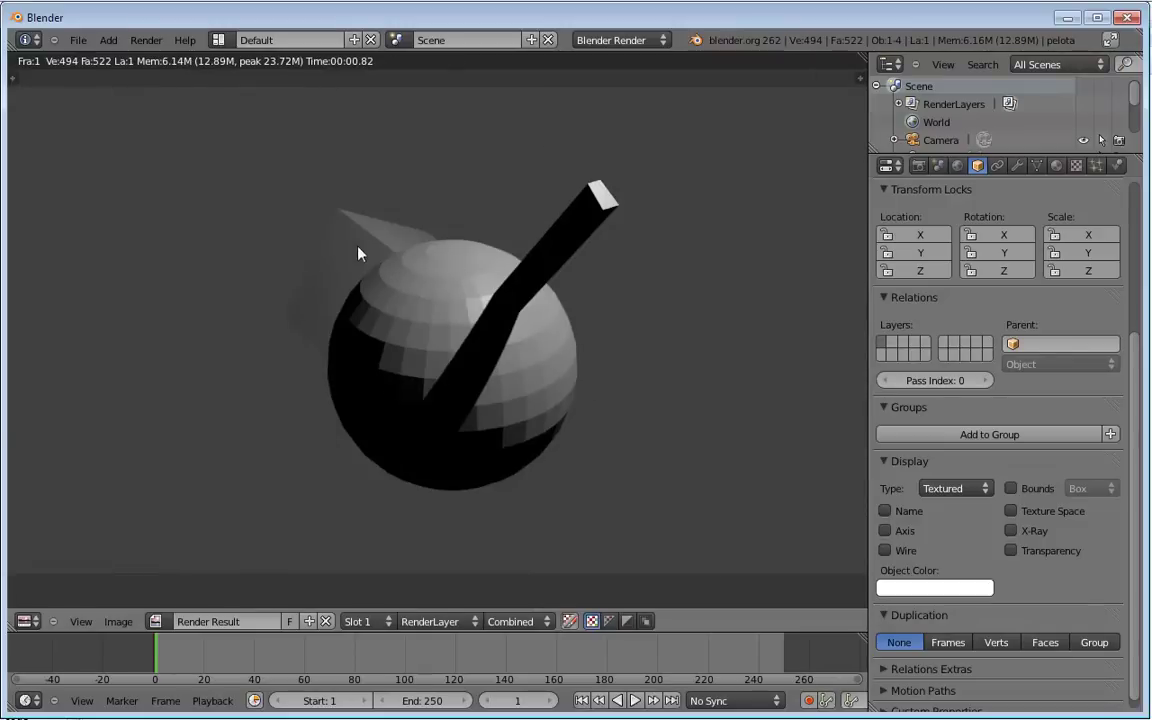
key("Escape")
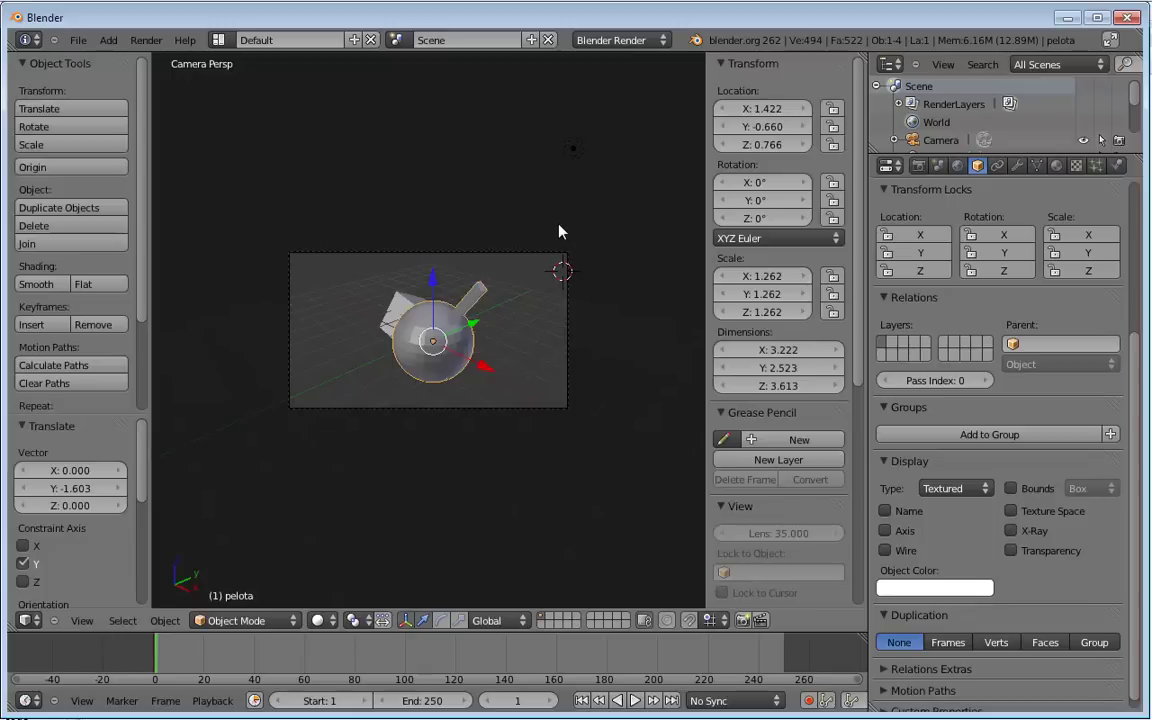
left_click(957, 166)
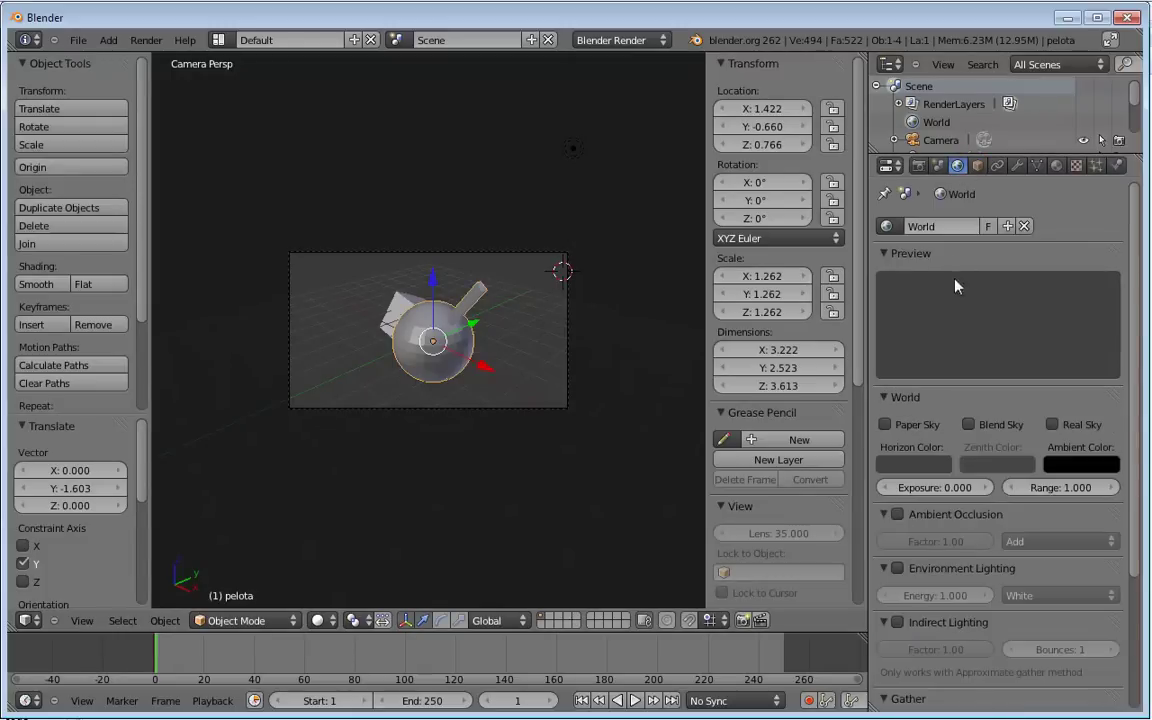
left_click(897, 515)
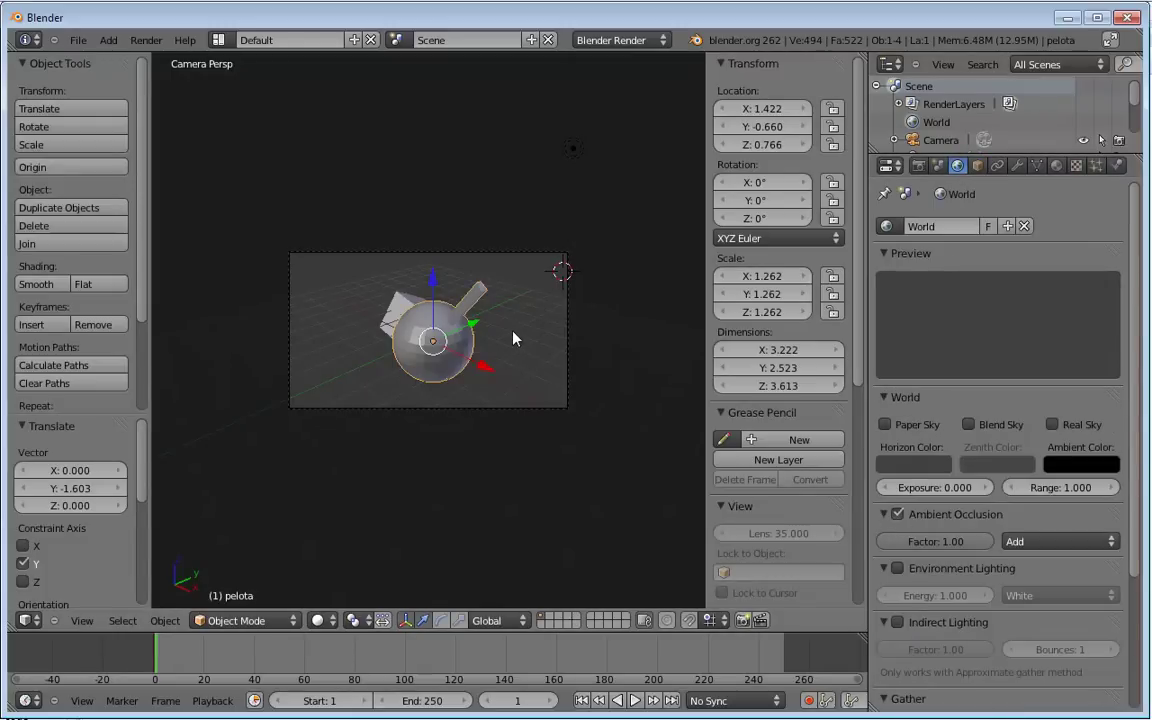
key("F12")
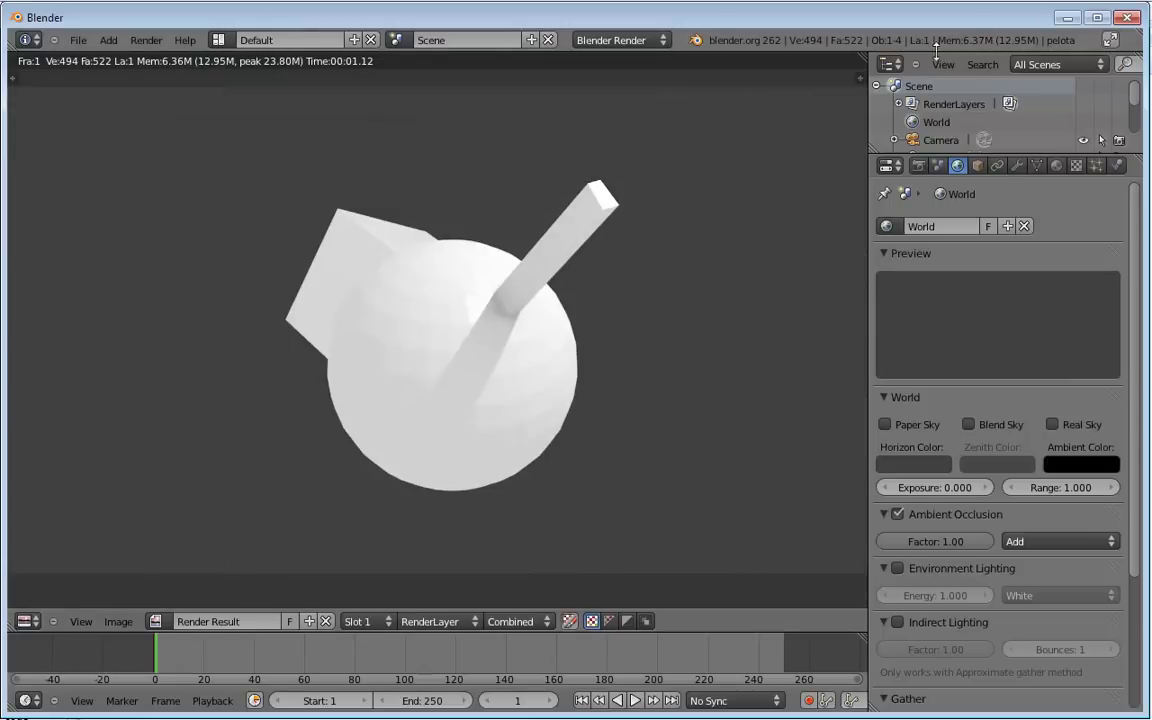
key("Escape")
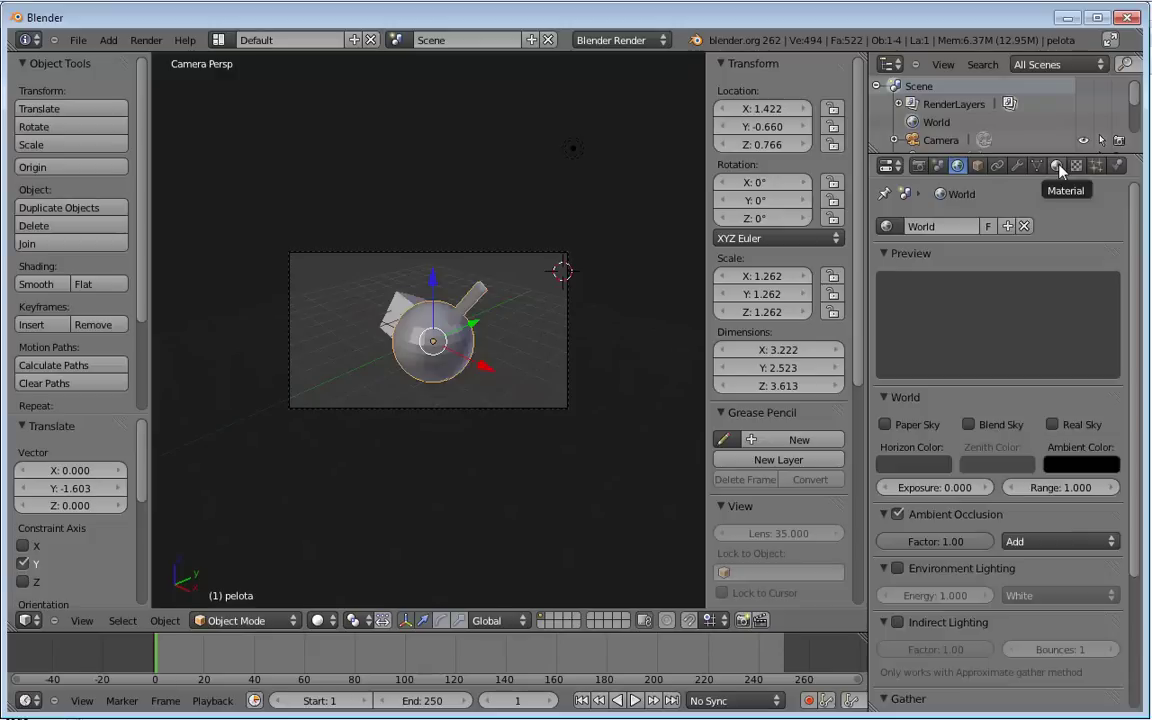
Create a new material for the sphere named 'pelota'.
left_click(1057, 166)
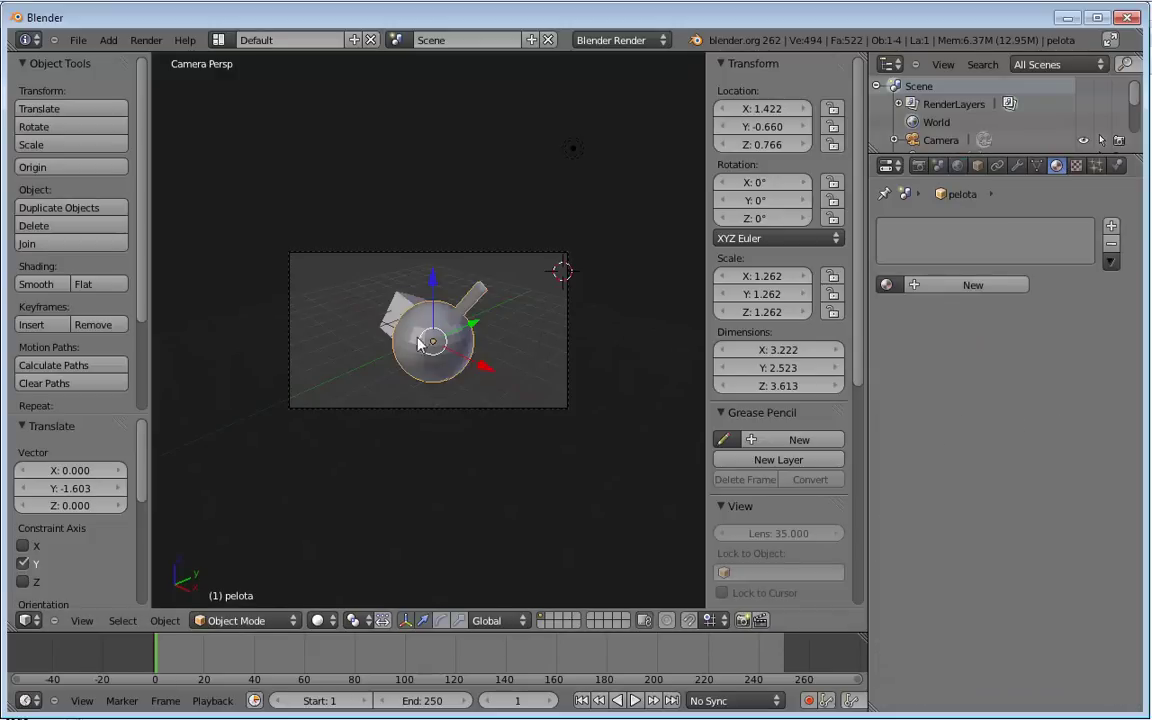
left_click(957, 285)
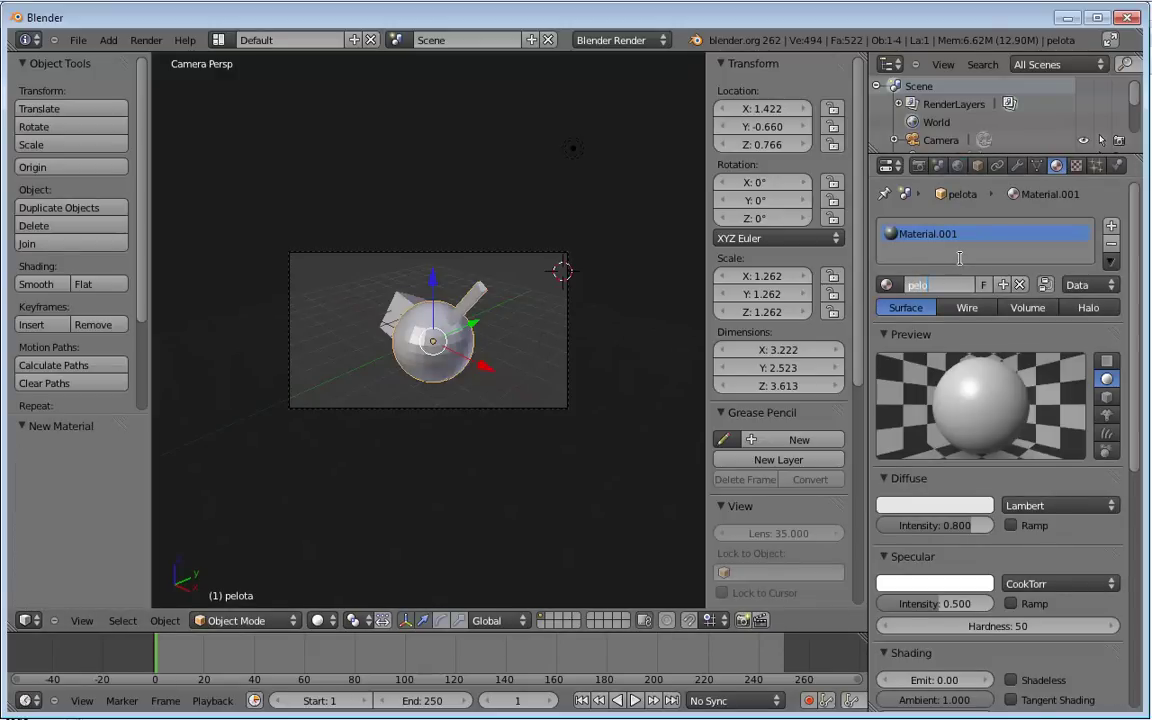
type("pelota")
key("Return")
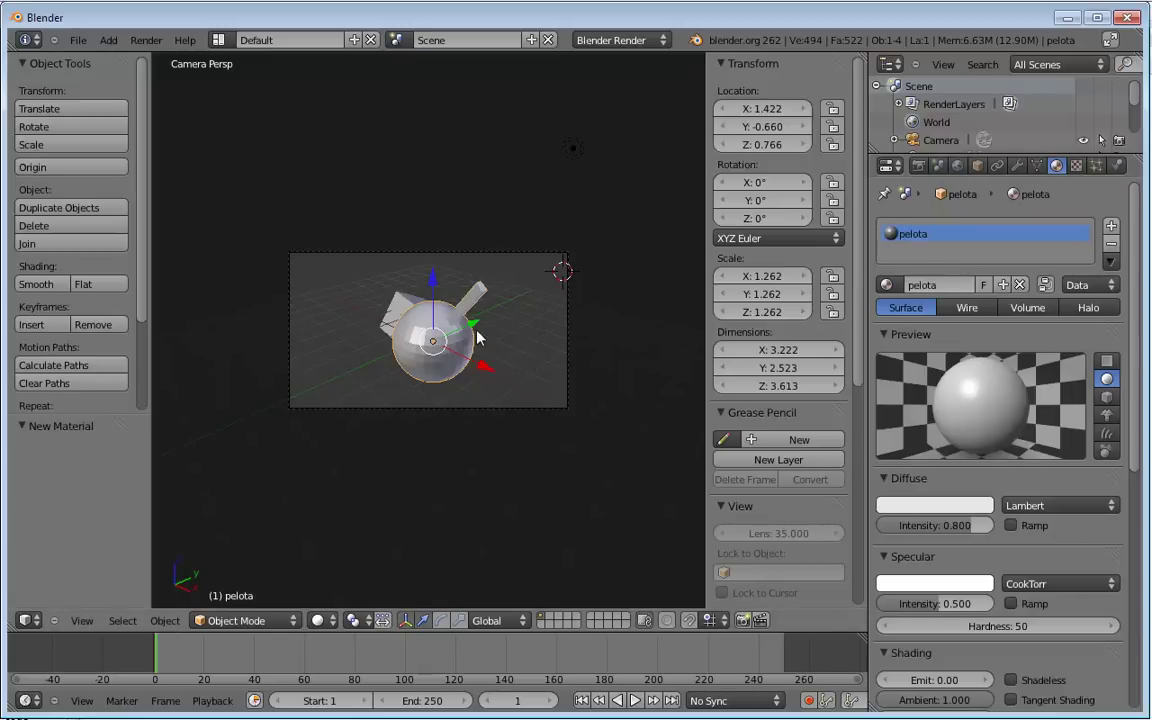
Rename the cube's material to 'mi cubo' and assign it to the cube.
right_click(398, 300)
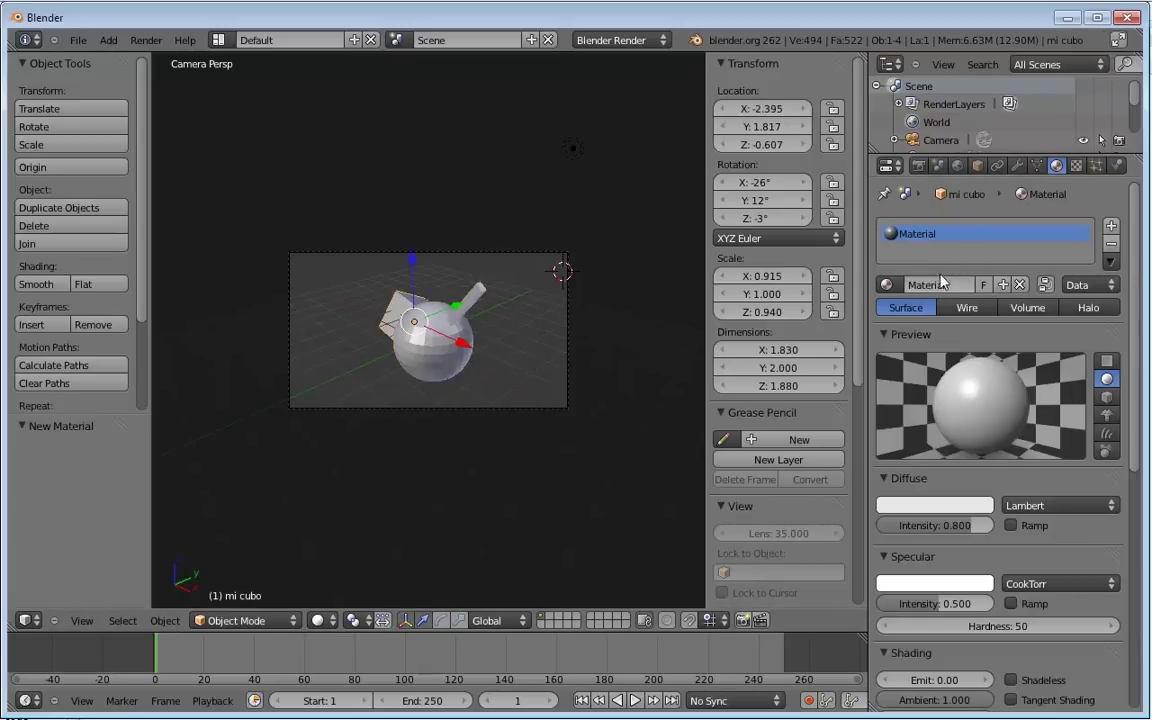
left_click(941, 284)
type("mi cubo")
key("Return")
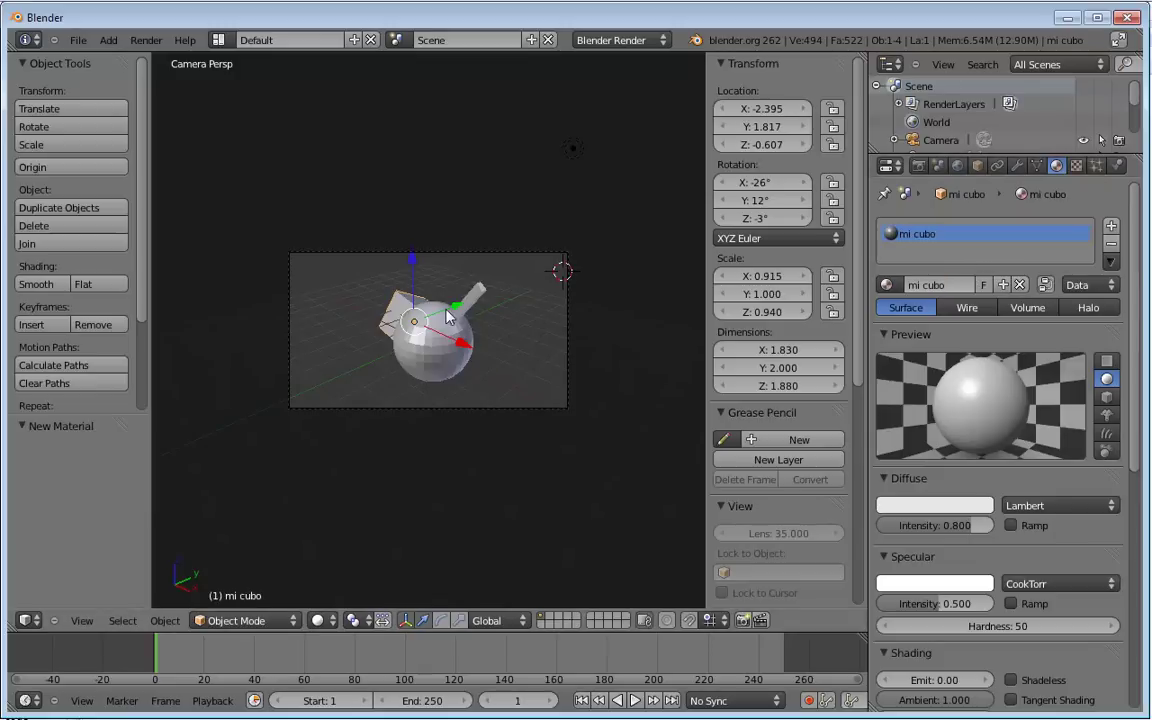
right_click(407, 297)
right_click(407, 297)
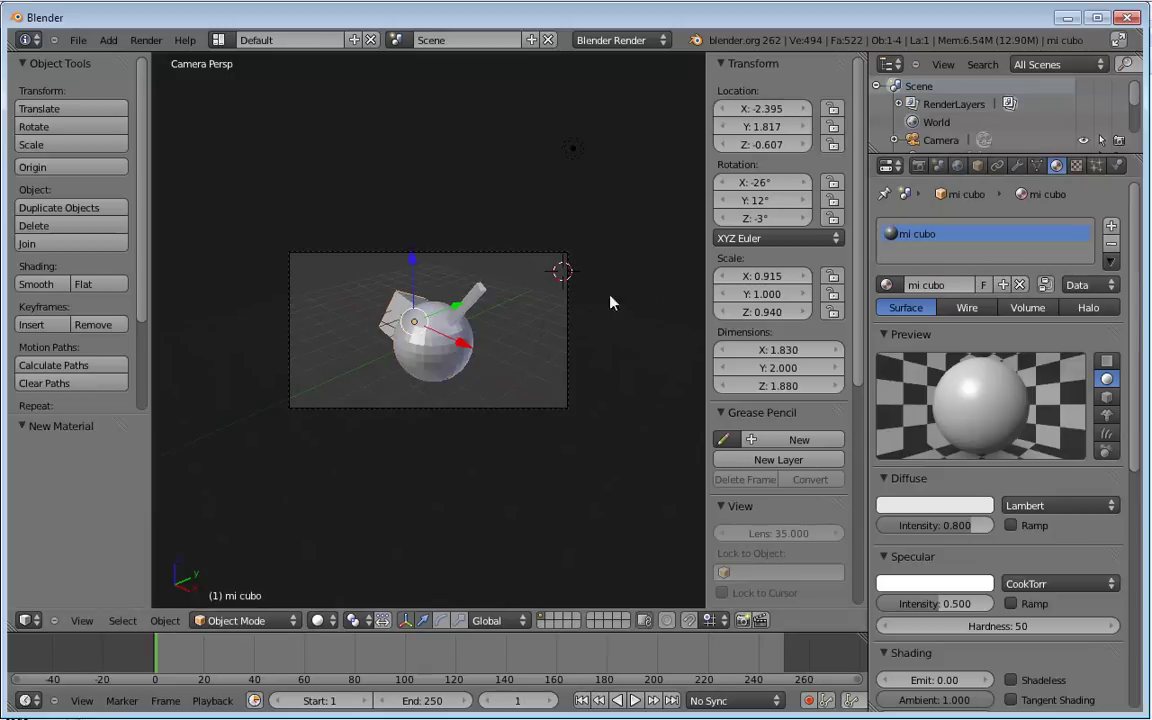
left_click(1019, 285)
left_click(958, 286)
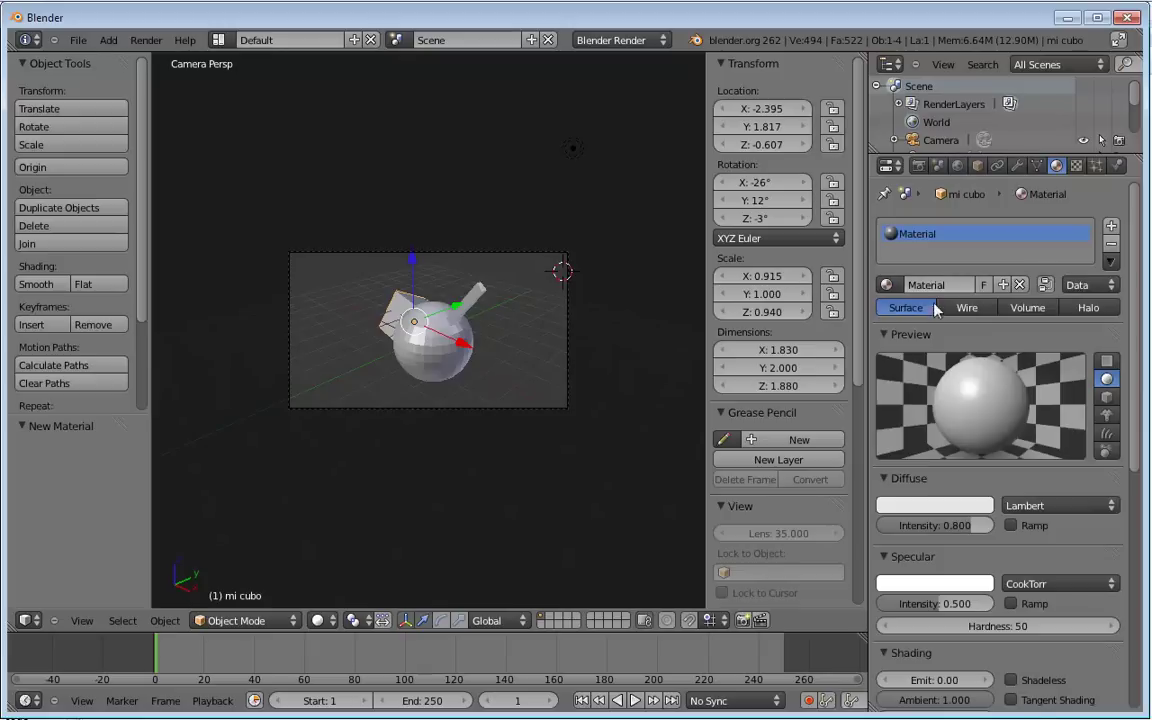
left_click(886, 285)
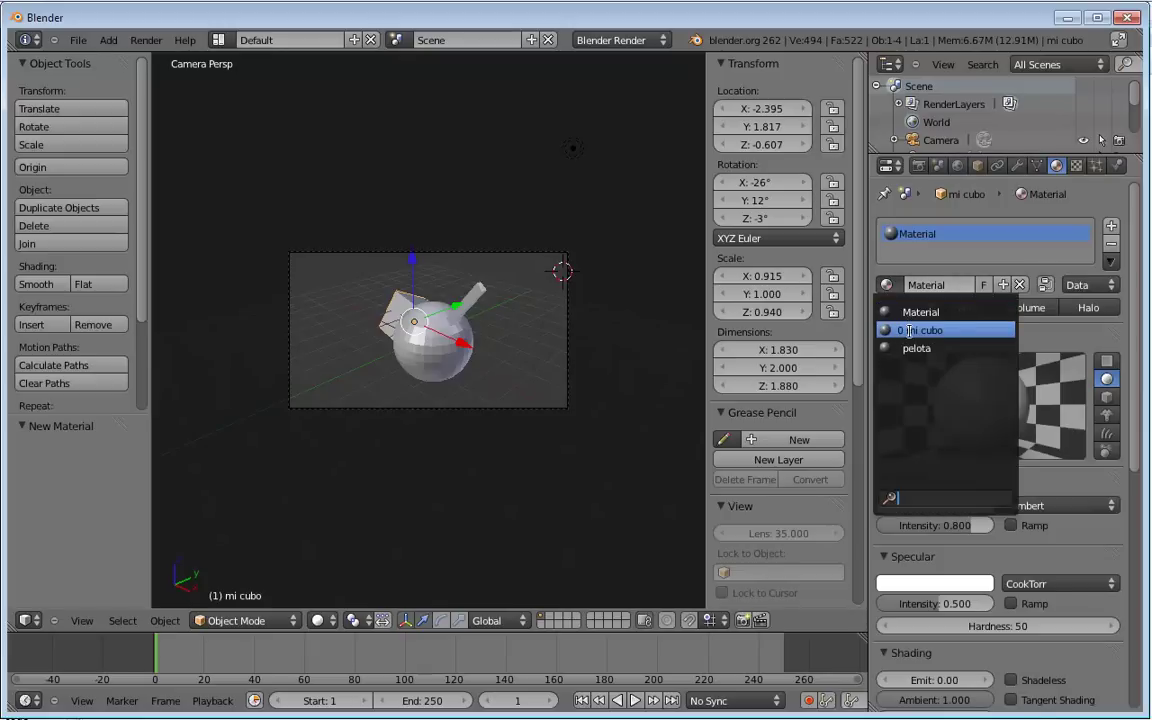
left_click(912, 334)
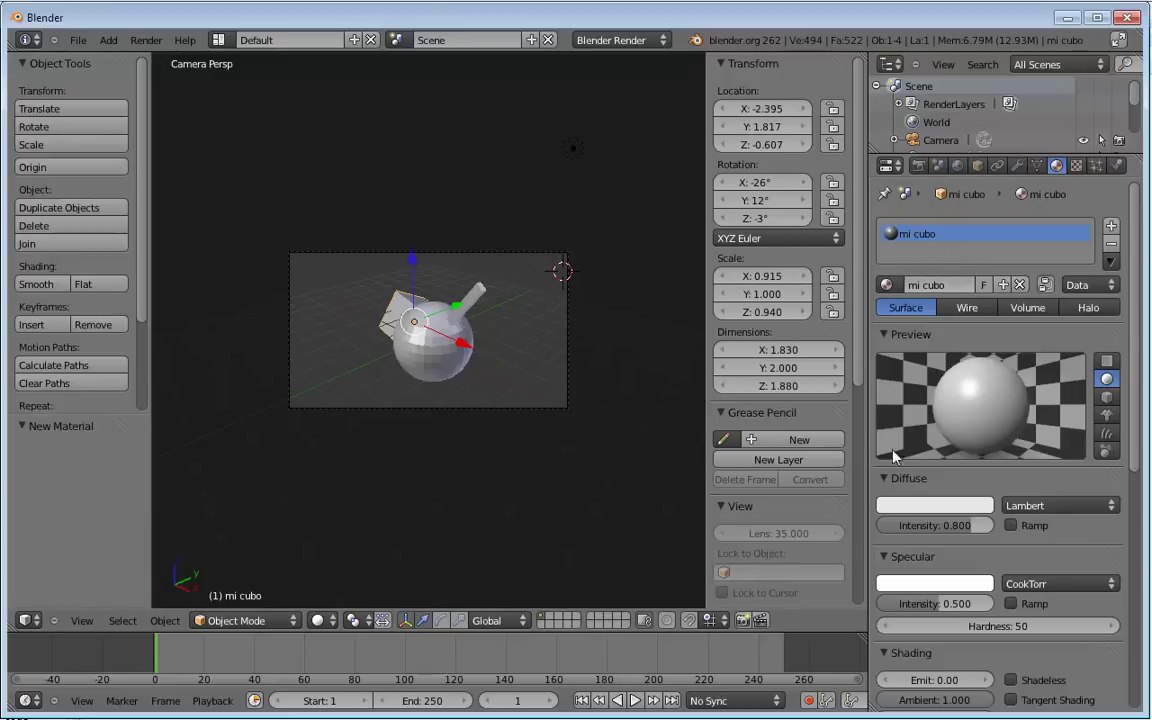
right_click(466, 352)
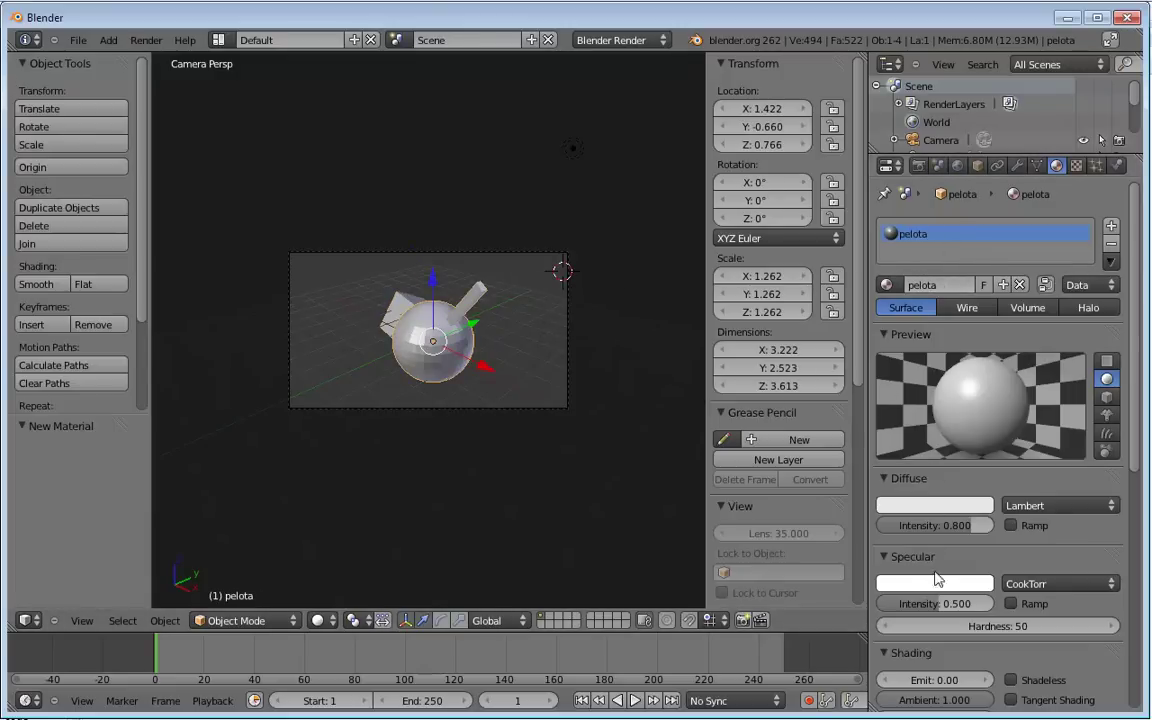
Set pelota's diffuse colour to blue (R 0.000, G 0.174, B 0.800) and render the scene.
left_click(935, 505)
left_click(948, 312)
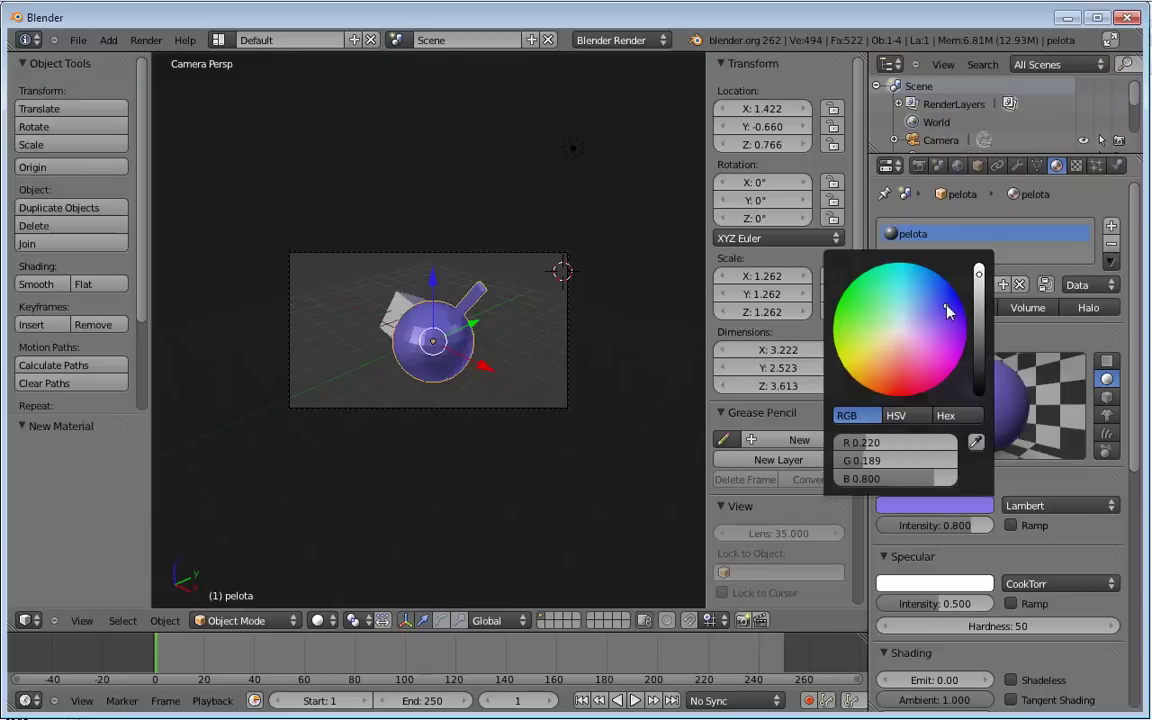
left_click_drag(948, 312, 949, 302)
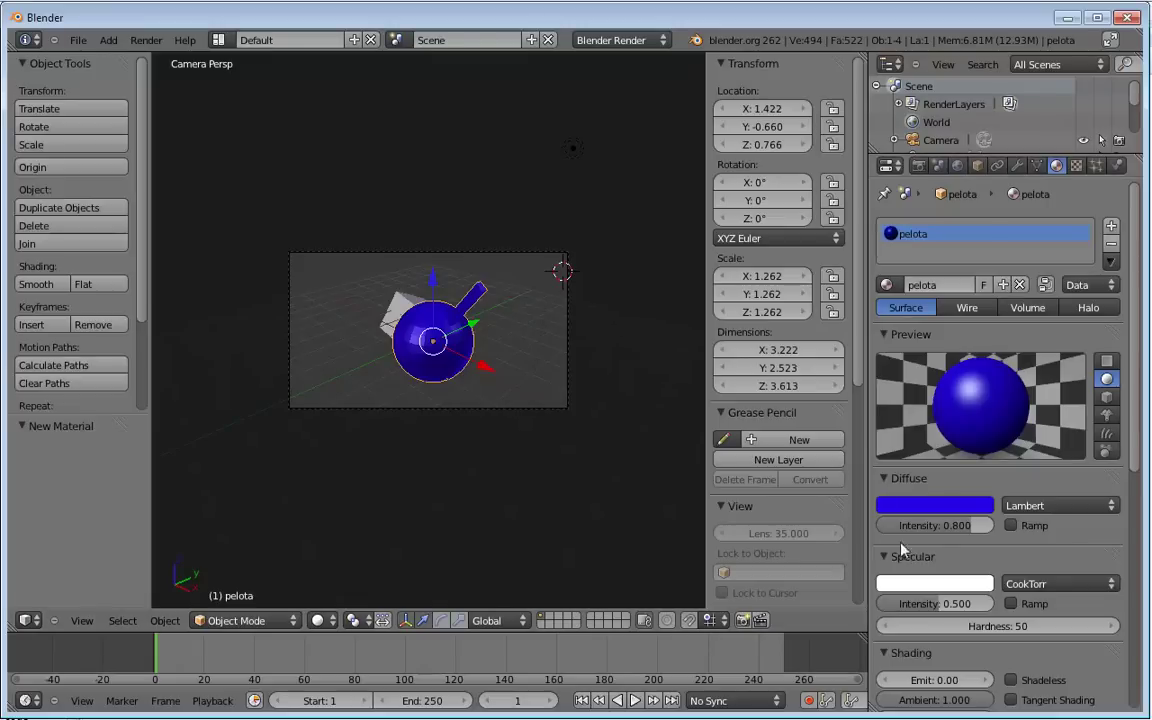
left_click(931, 512)
left_click(949, 283)
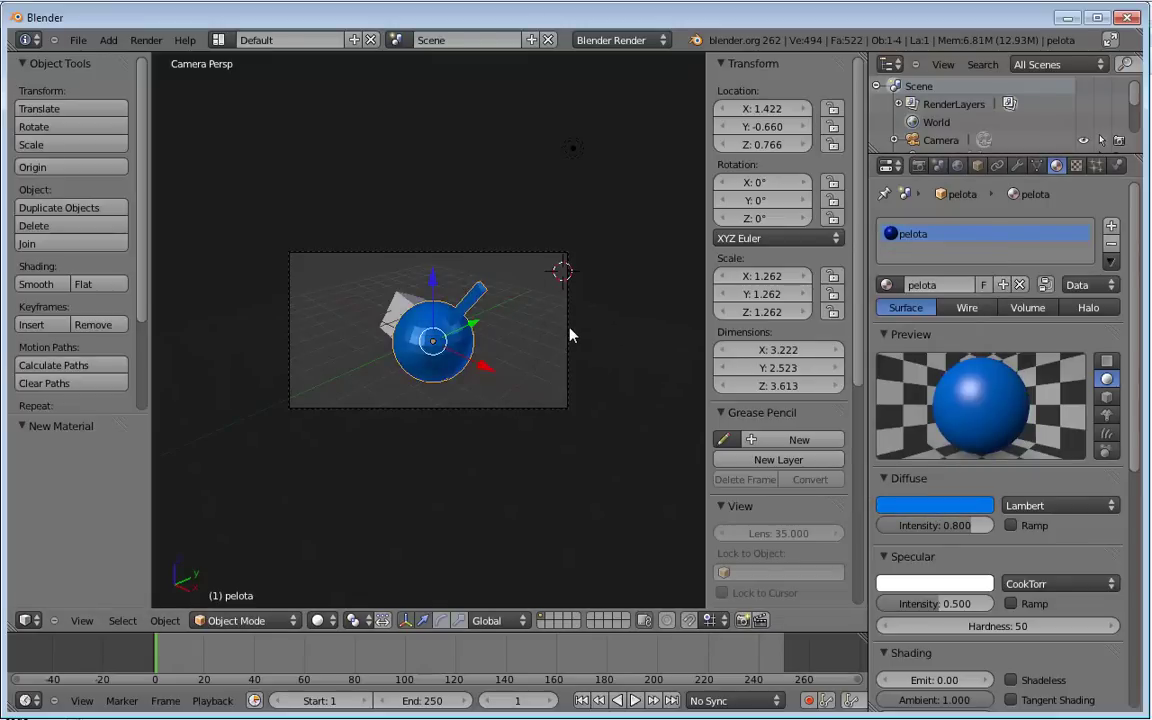
key("F12")
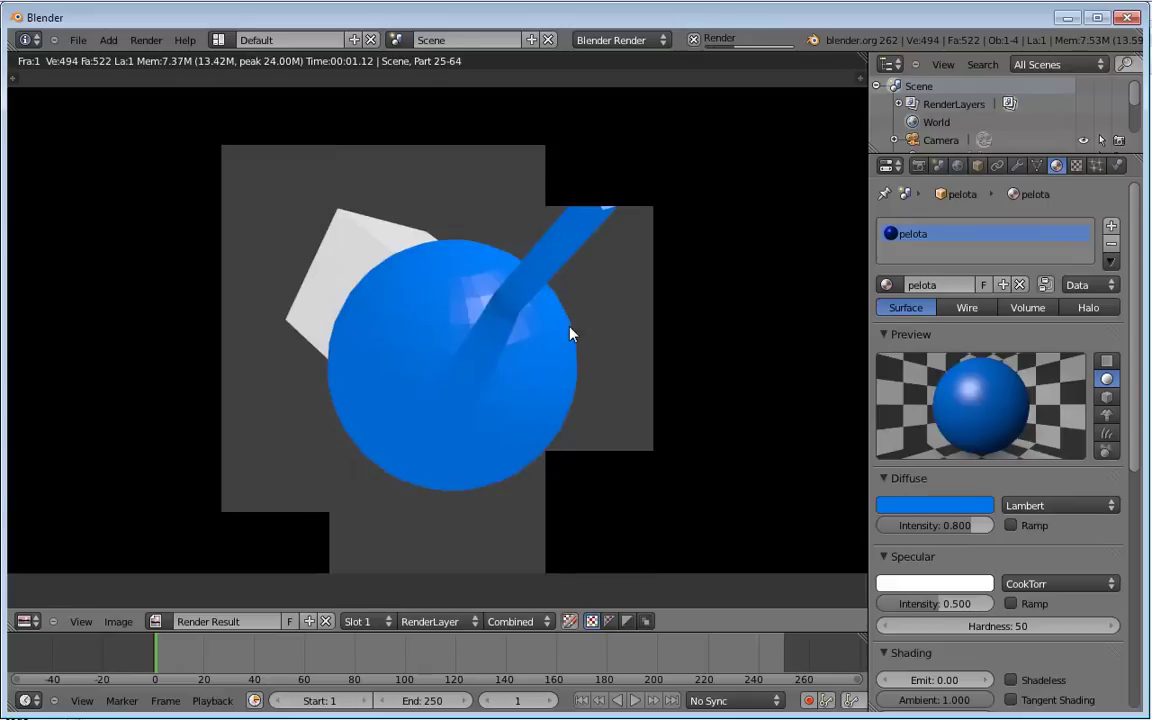
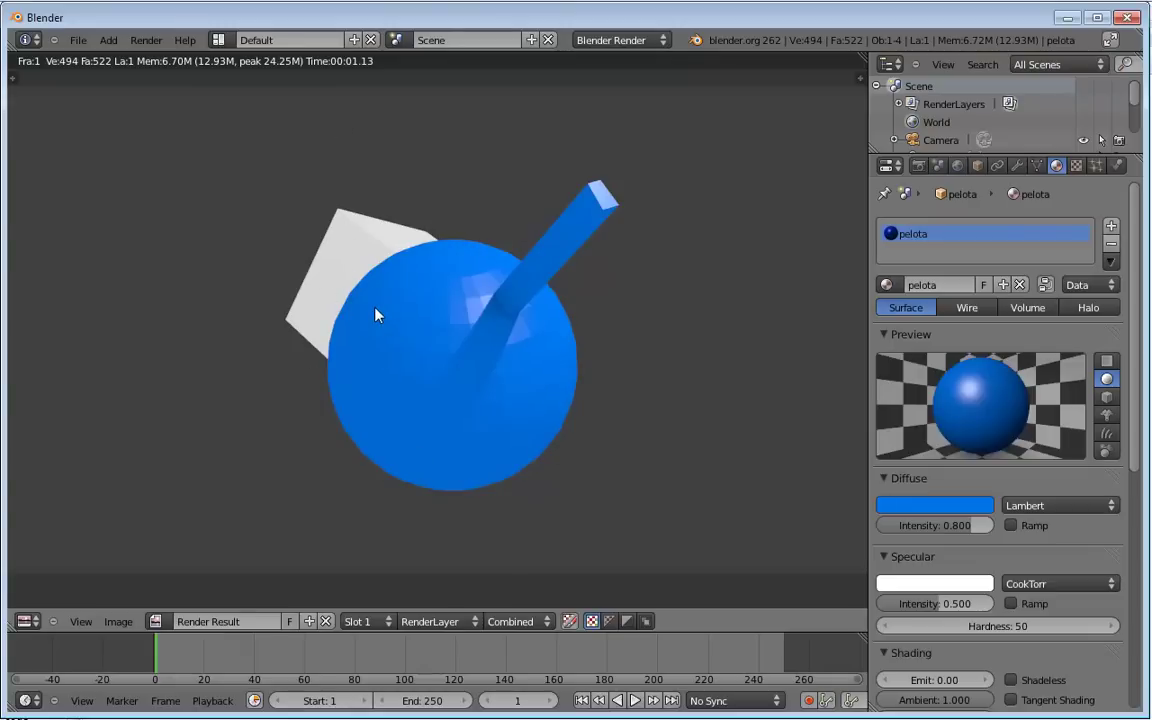
Enable Z Transparency on the blue sphere material with alpha 0.606, then test-render it.
key("Escape")
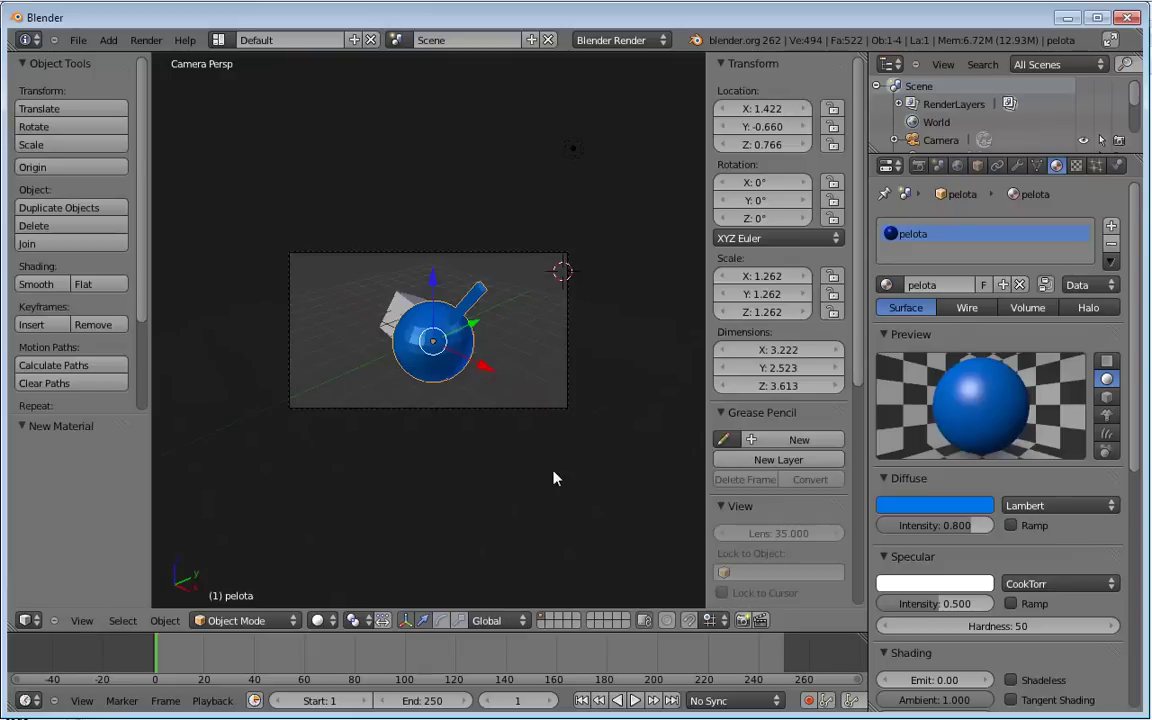
scroll(985, 468, "down", 1)
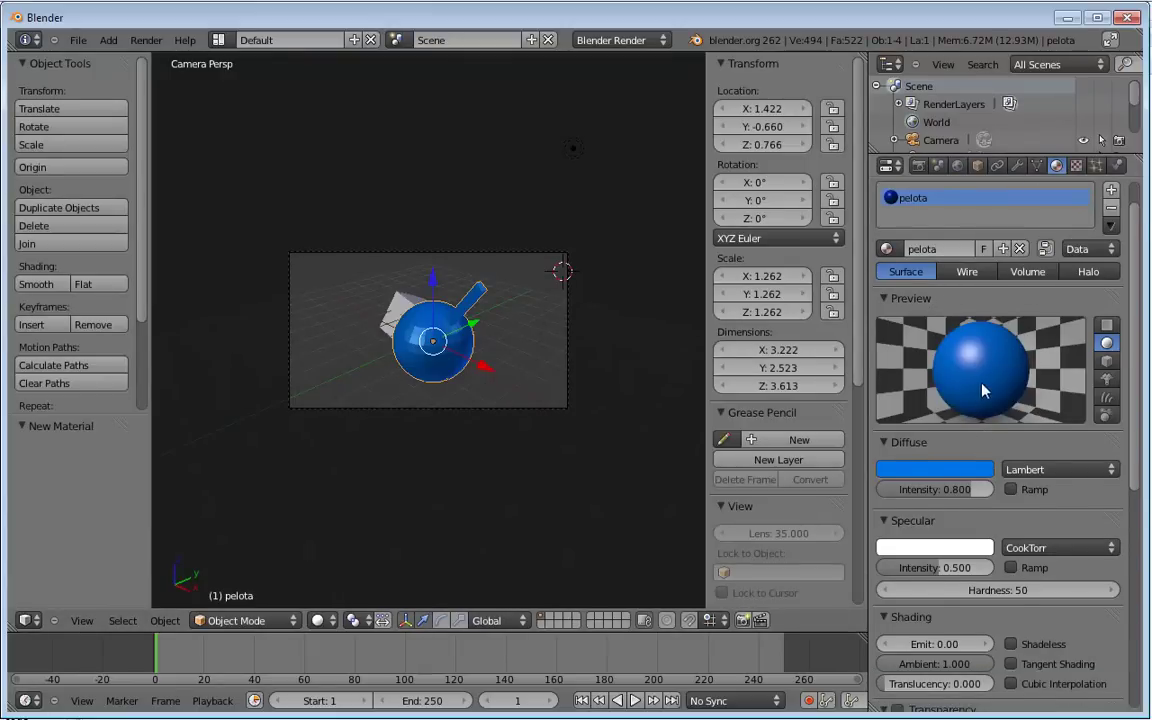
scroll(980, 386, "down", 4)
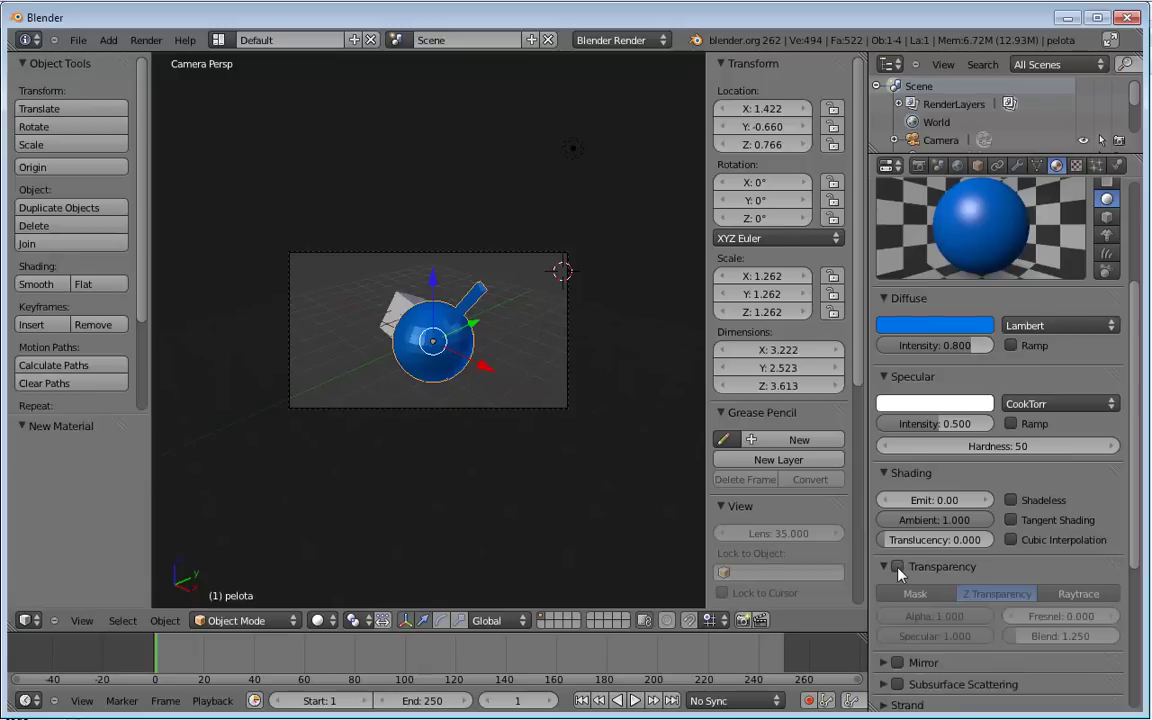
left_click(897, 567)
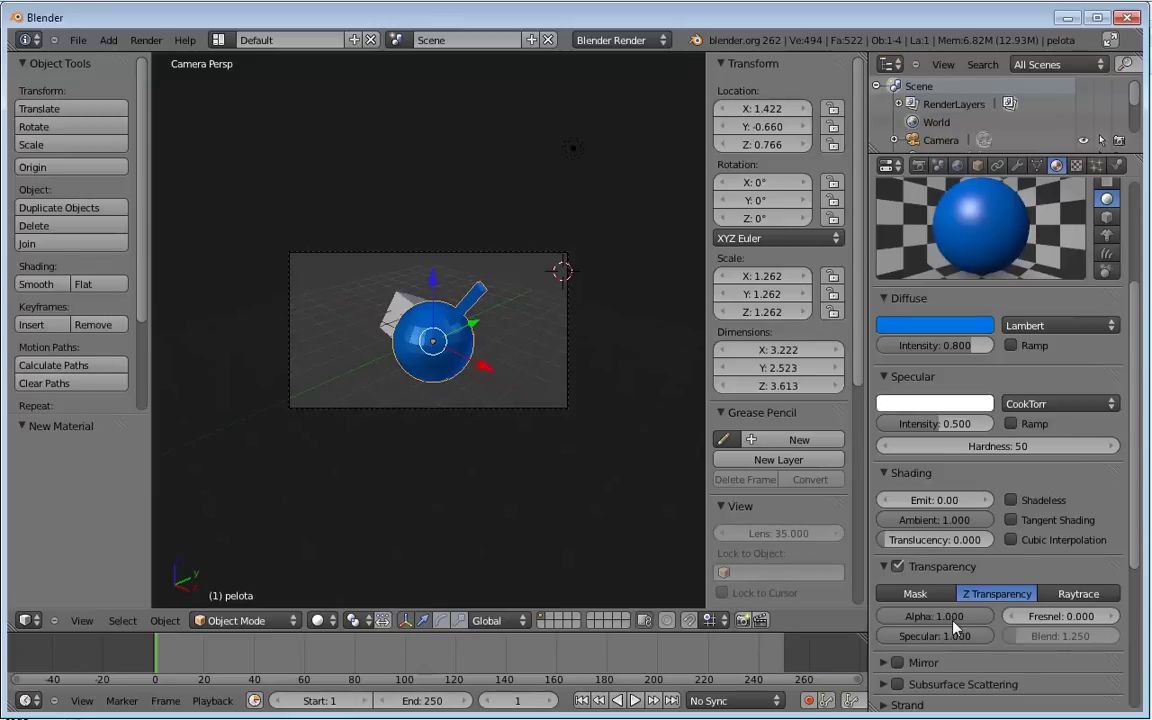
left_click_drag(955, 626, 899, 627)
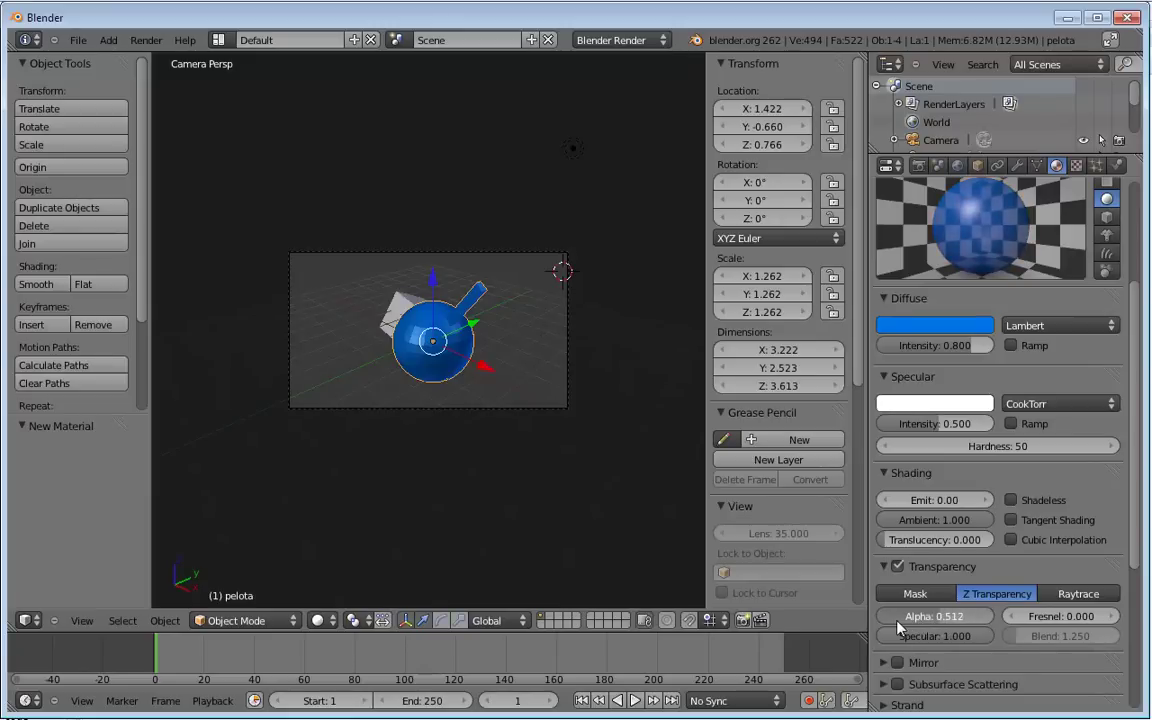
left_click_drag(899, 627, 983, 614)
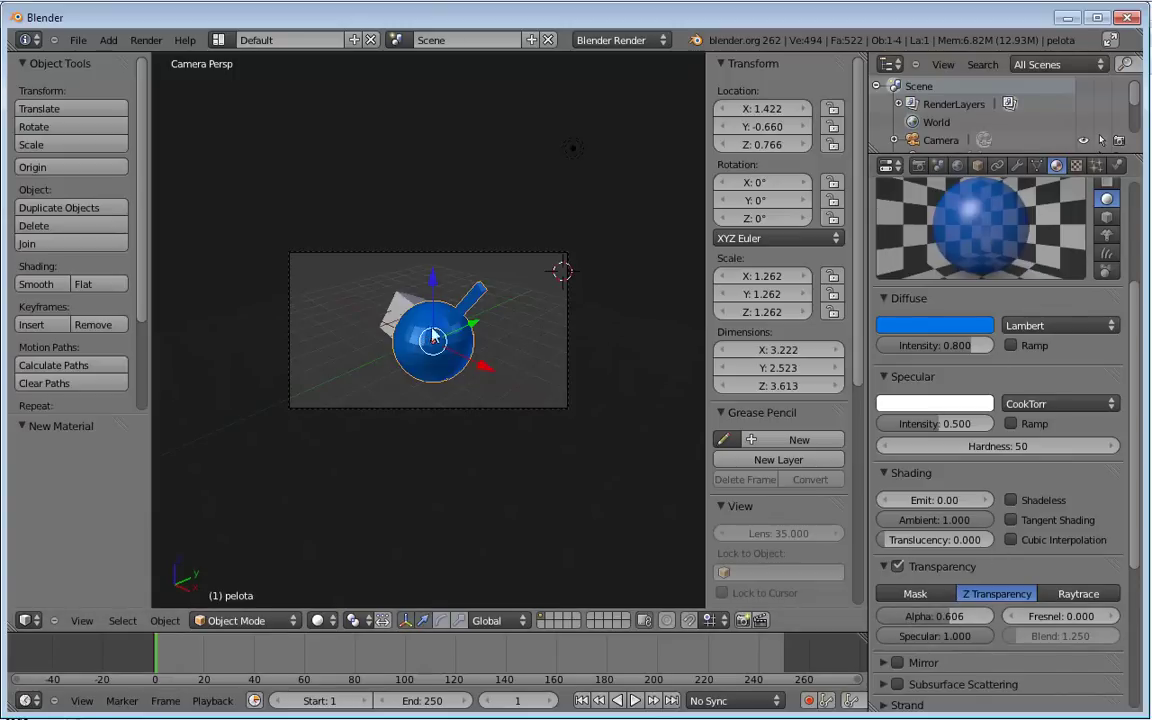
key("F12")
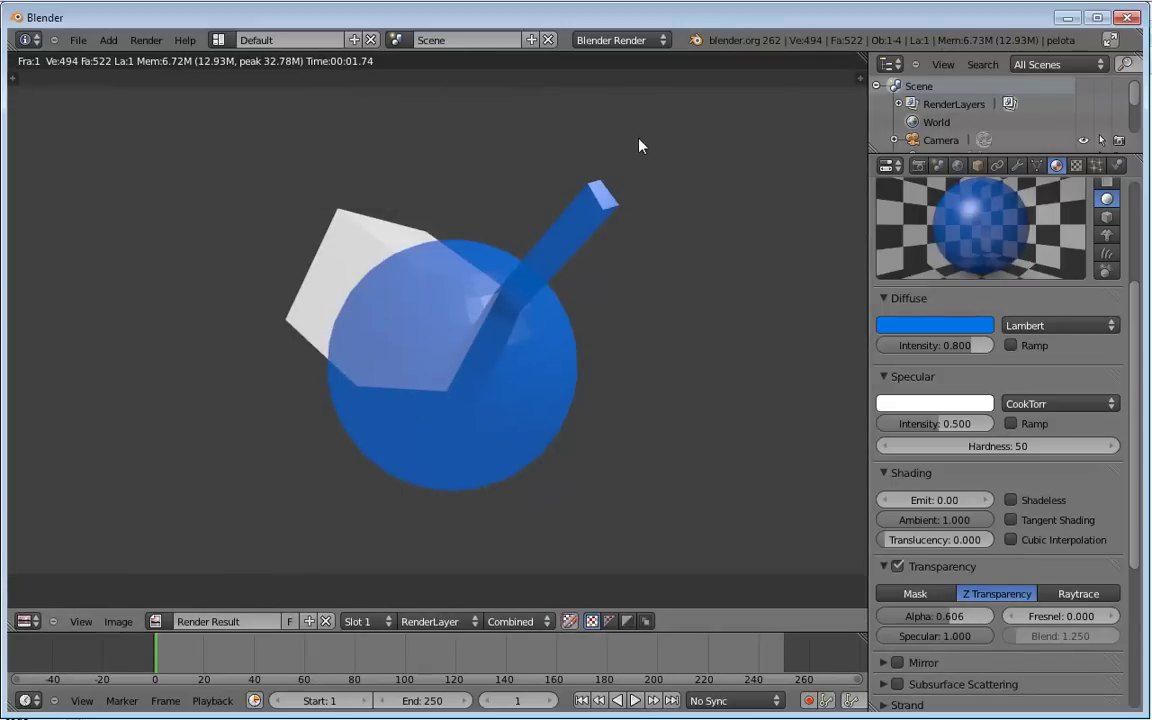
key("Escape")
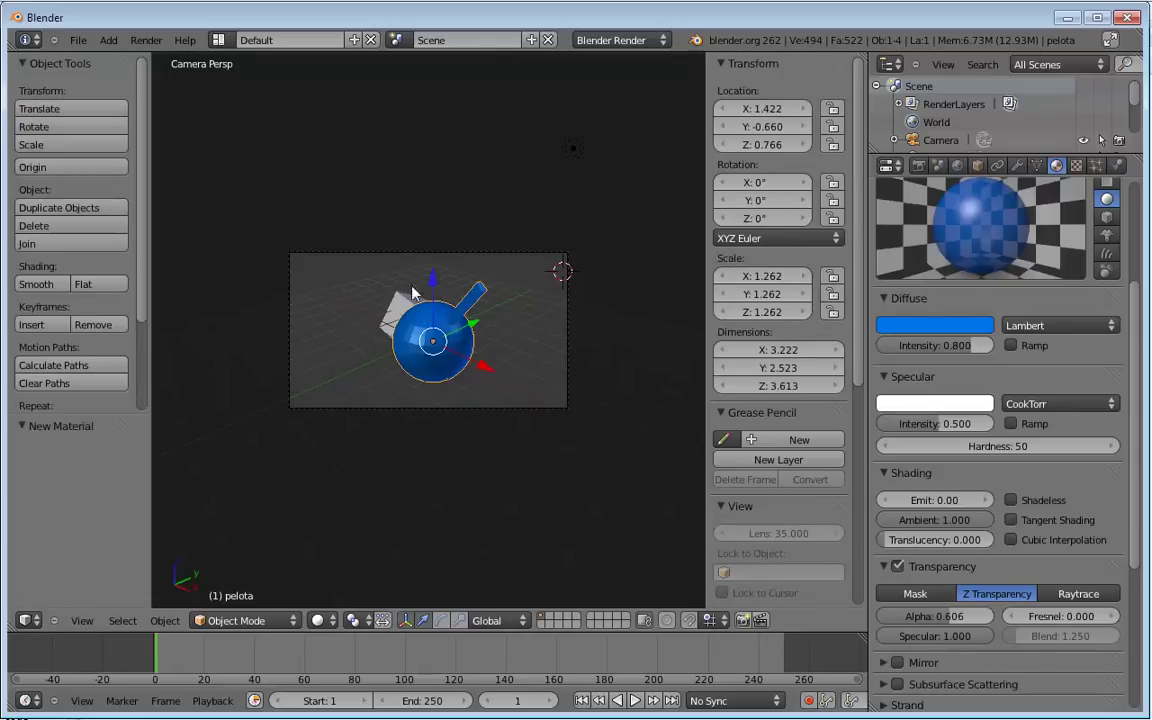
Turn on Transparency in pelota's Object Display panel.
middle_click_drag(370, 256, 346, 283)
scroll(361, 289, "up", 3)
middle_click_drag(452, 343, 432, 305)
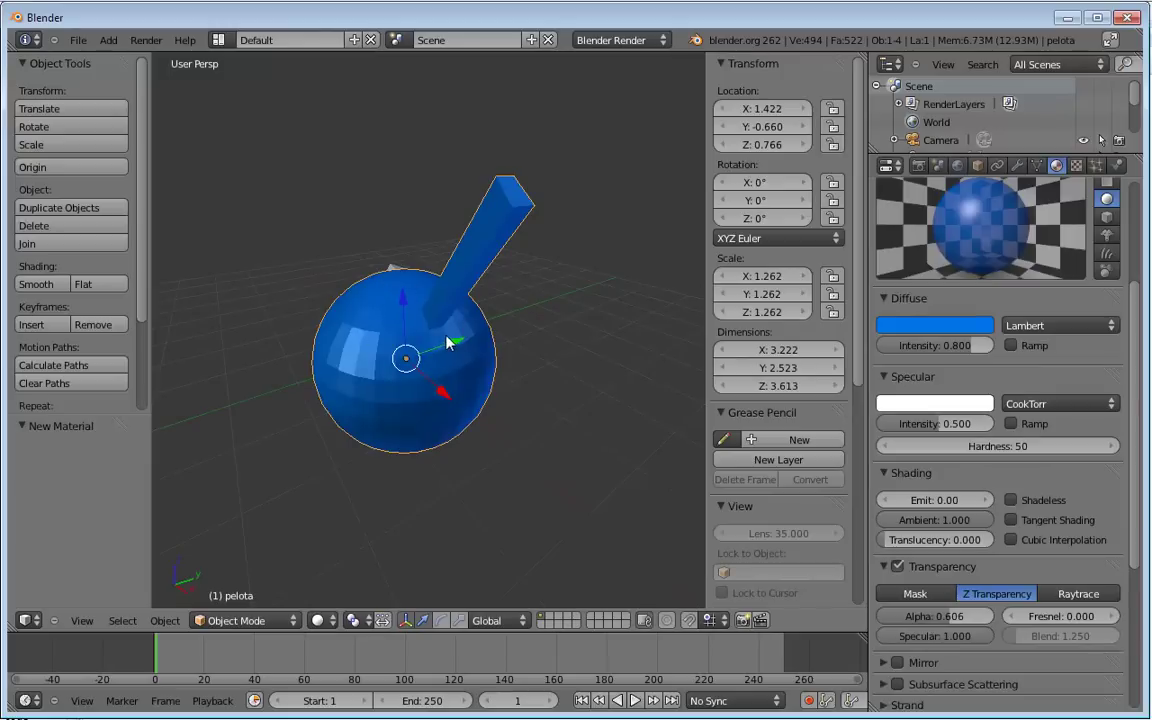
left_click(978, 166)
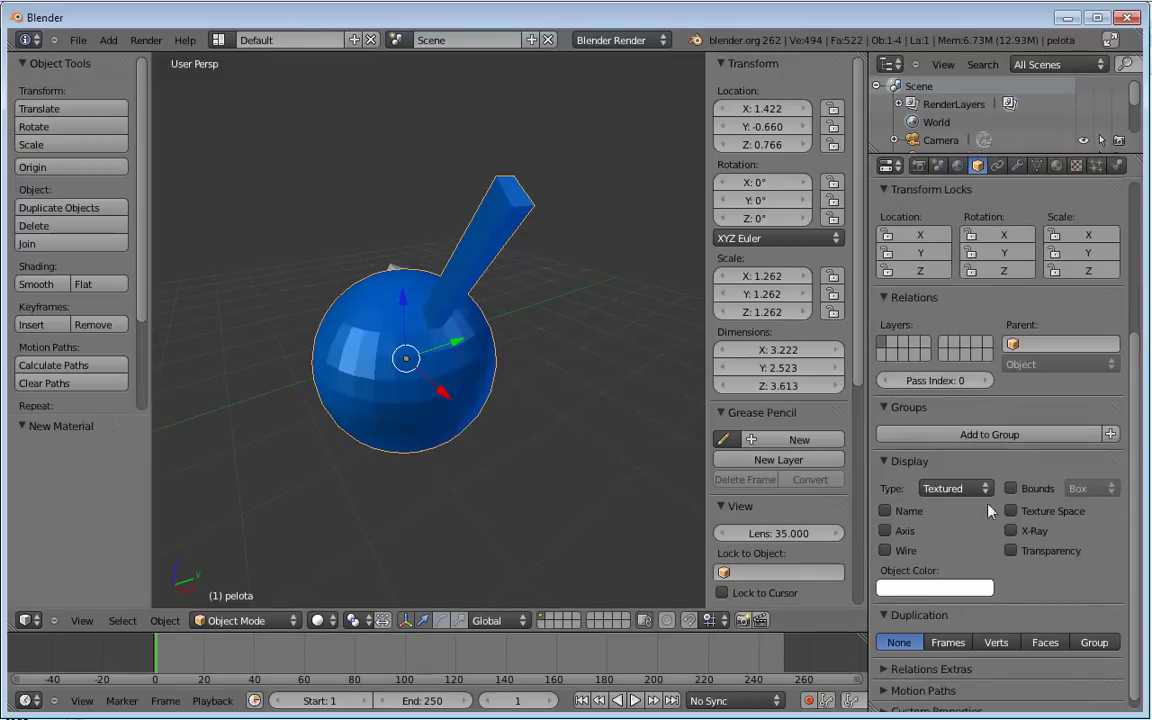
left_click(1011, 550)
Orbit around the scene to inspect the see-through ball beside the cube.
mouse_move(466, 393)
middle_mouse_down()
mouse_move(357, 337)
mouse_move(437, 355)
mouse_move(449, 374)
middle_mouse_up()
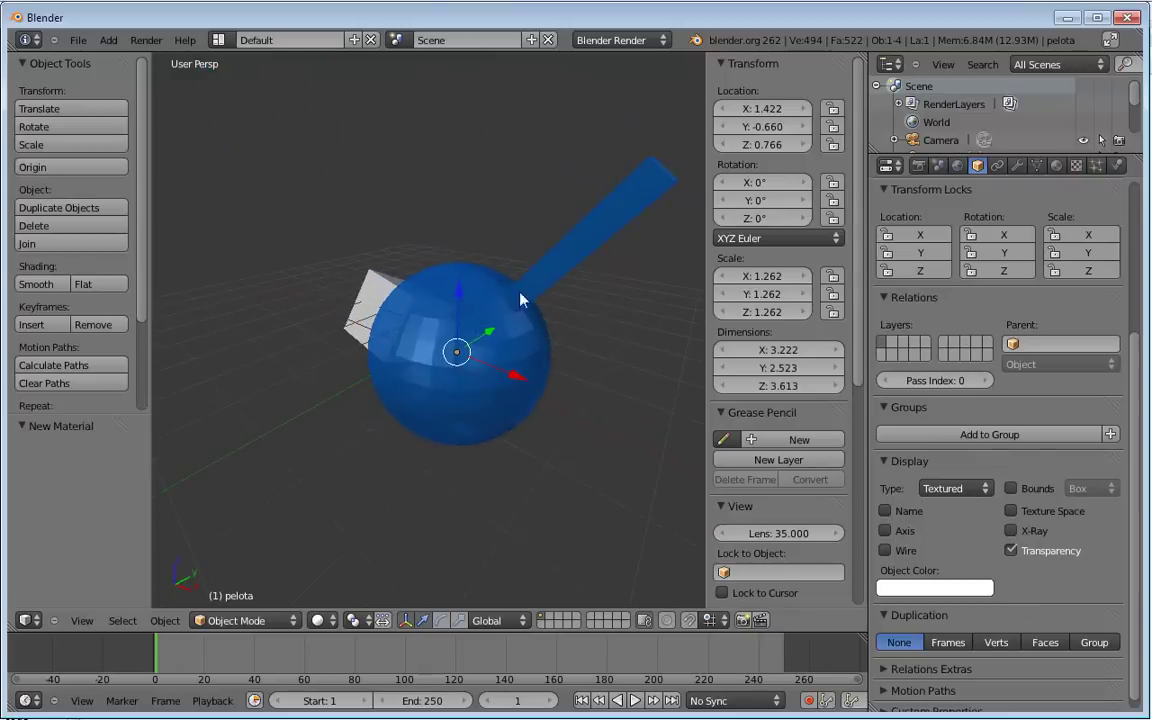
mouse_move(303, 371)
middle_mouse_down()
mouse_move(390, 346)
mouse_move(380, 342)
mouse_move(427, 314)
mouse_move(445, 342)
mouse_move(283, 339)
mouse_move(434, 336)
mouse_move(470, 300)
mouse_move(392, 322)
middle_mouse_up()
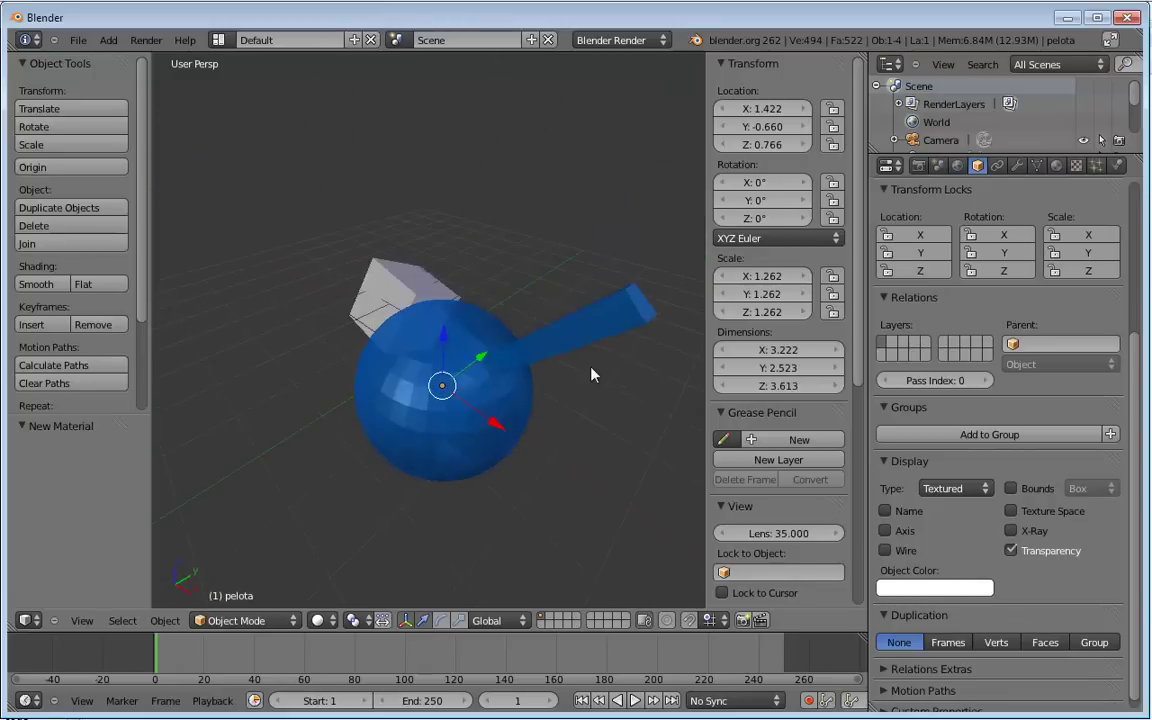
mouse_move(591, 374)
middle_mouse_down()
mouse_move(450, 386)
mouse_move(502, 393)
middle_mouse_up()
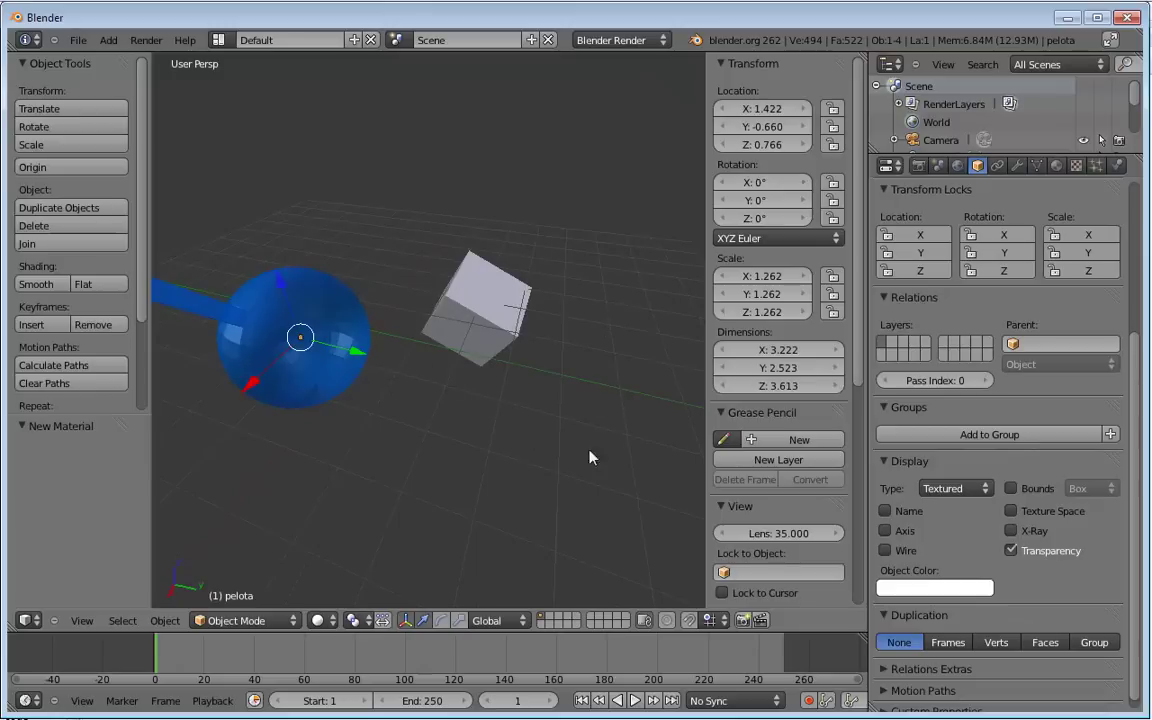
middle_click_drag(327, 393, 506, 383)
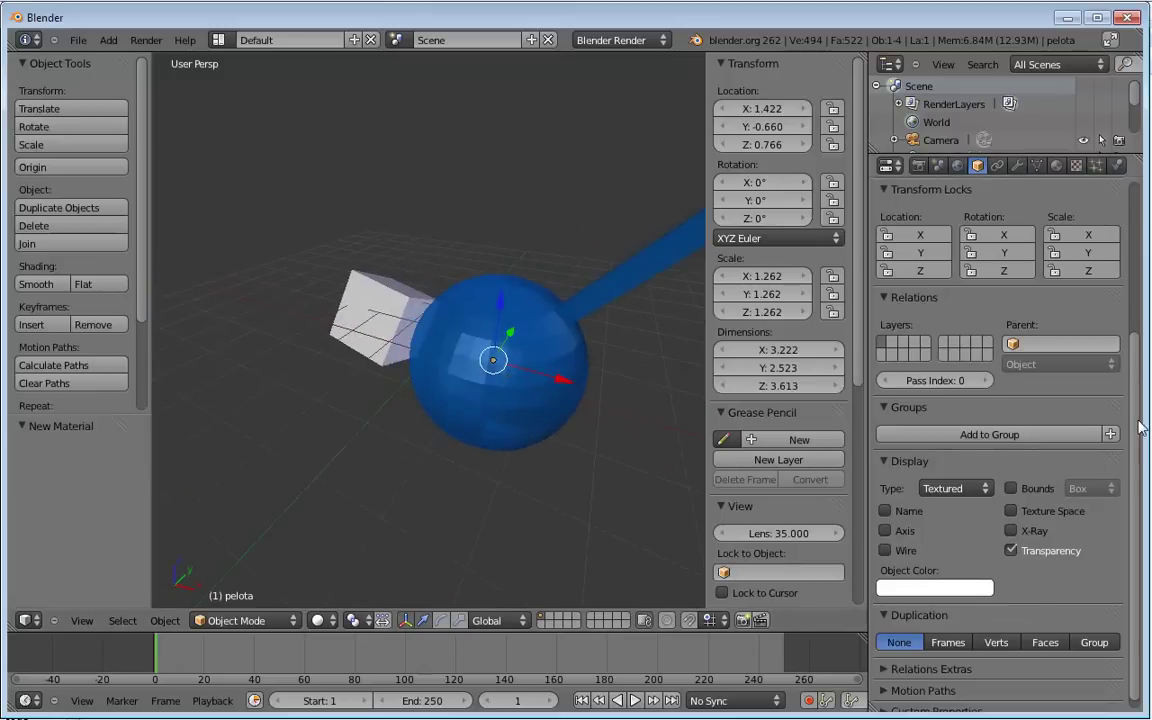
scroll(1138, 550, "down", 1)
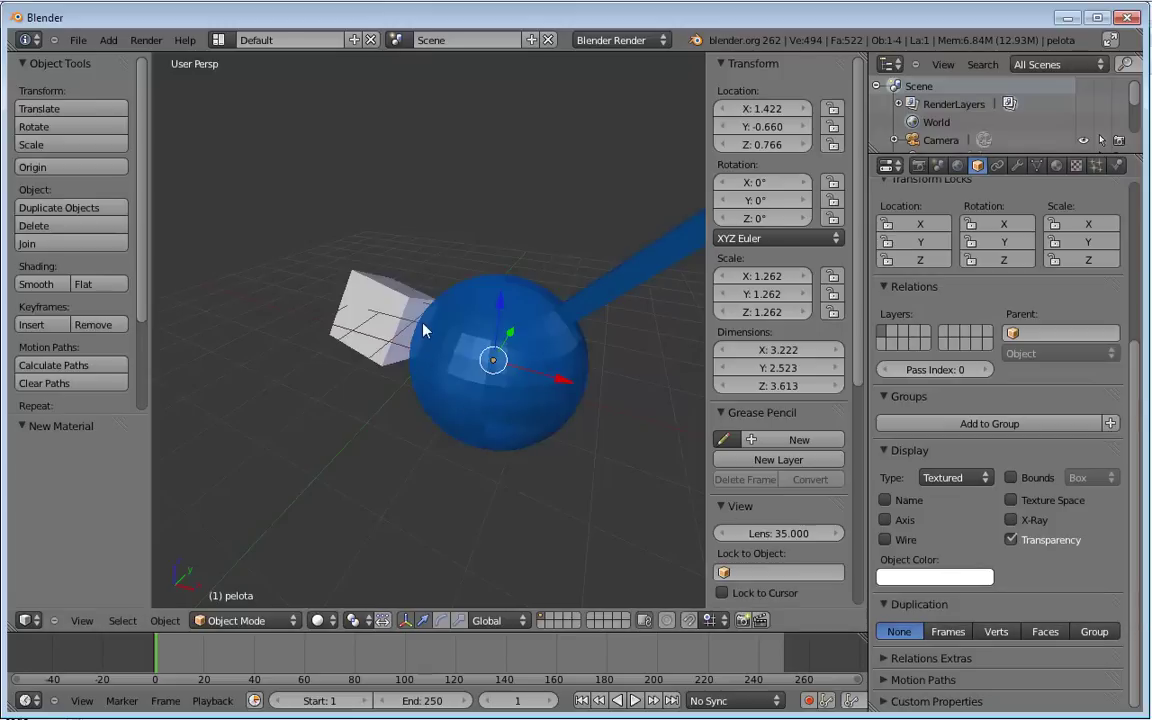
Set pelota's object colour to bright green, then select the mi cubo cube to compare.
left_click(934, 576)
left_click(844, 344)
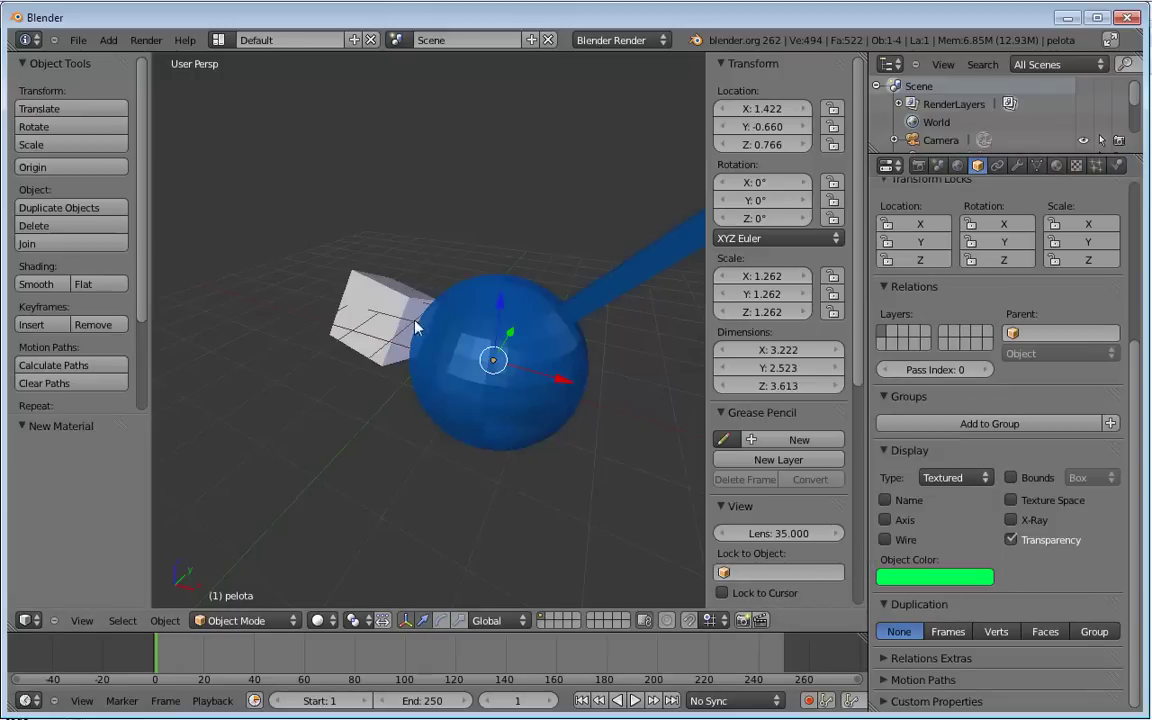
right_click(380, 310)
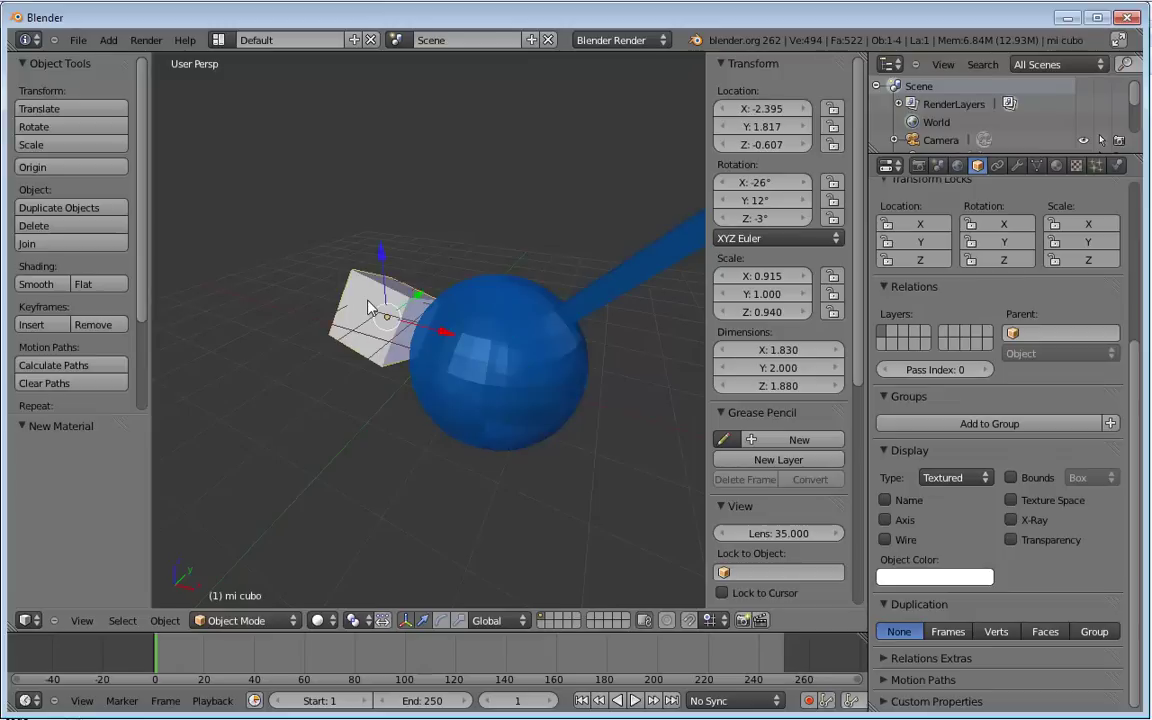
right_click(493, 353)
mouse_move(609, 417)
middle_mouse_down()
mouse_move(601, 445)
mouse_move(643, 458)
mouse_move(650, 483)
mouse_move(611, 414)
middle_mouse_up()
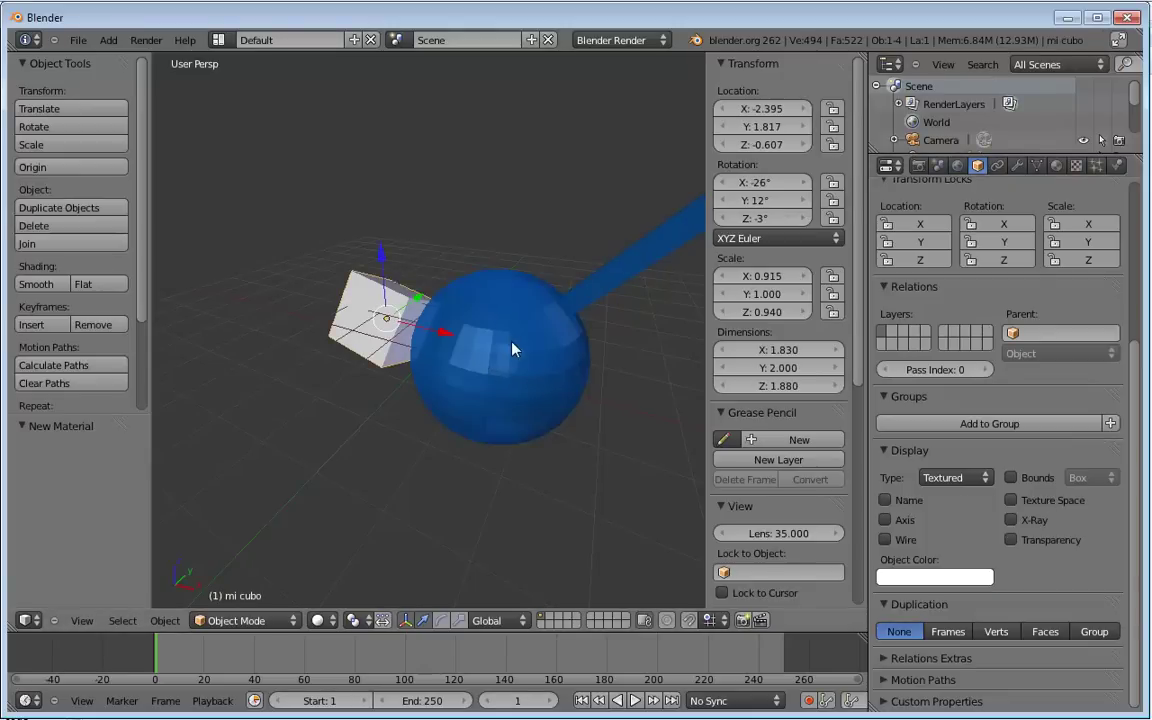
Reselect pelota and set its maximum draw type to Solid.
right_click(512, 349)
middle_click_drag(700, 392, 550, 373)
left_click(945, 478)
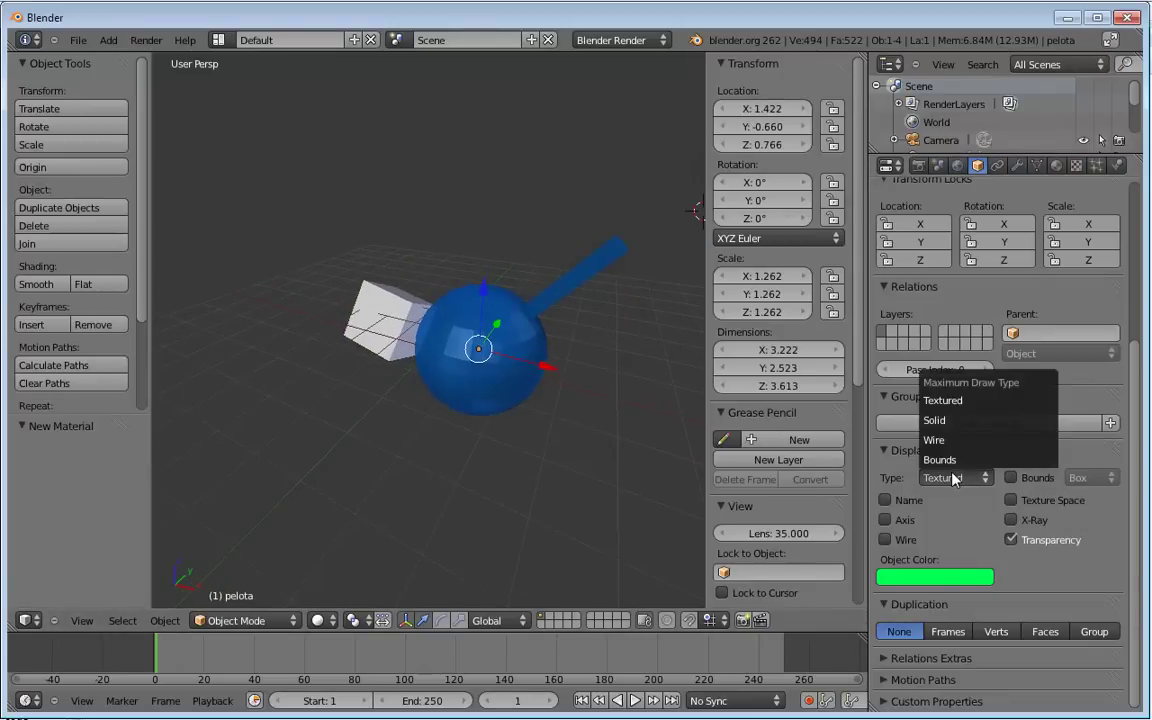
left_click(950, 416)
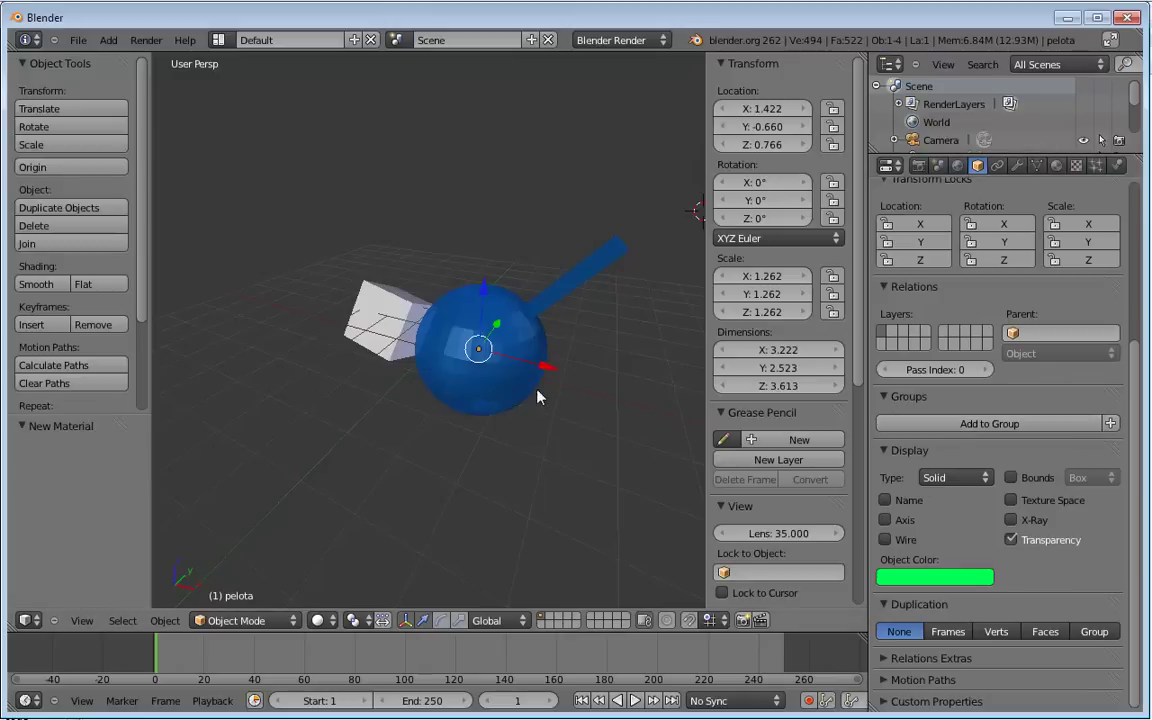
middle_click_drag(535, 352, 532, 368)
Set the pelota material's diffuse colour to white.
left_click(1055, 167)
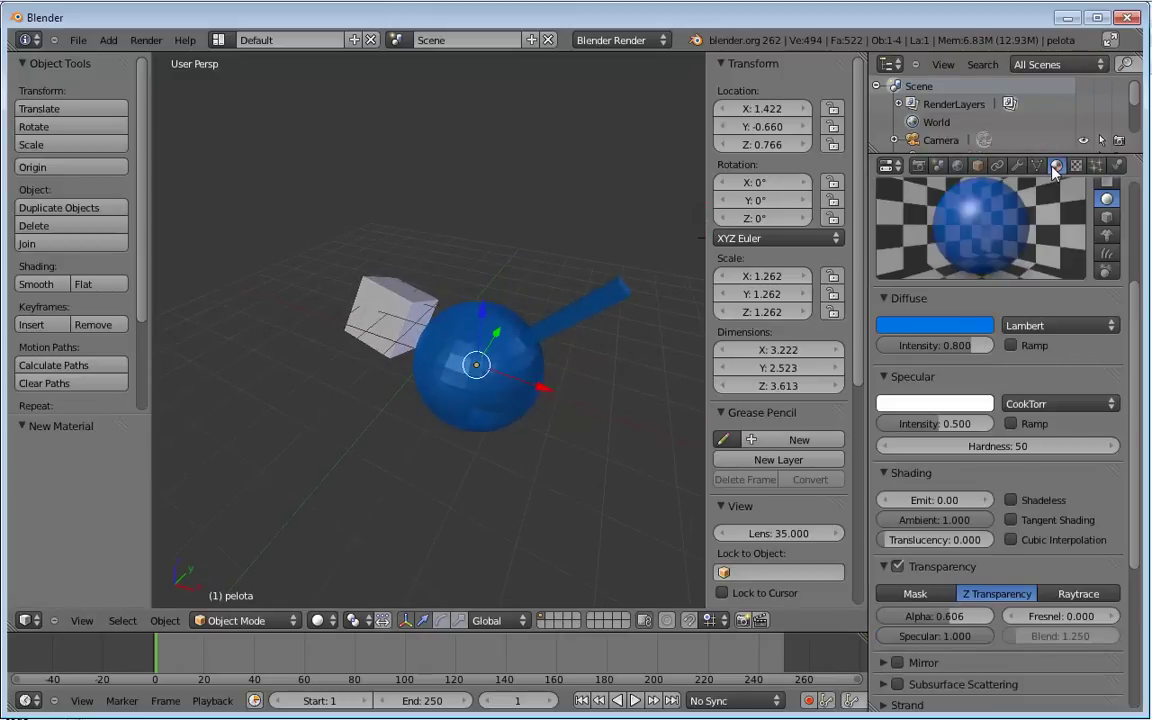
left_click(935, 325)
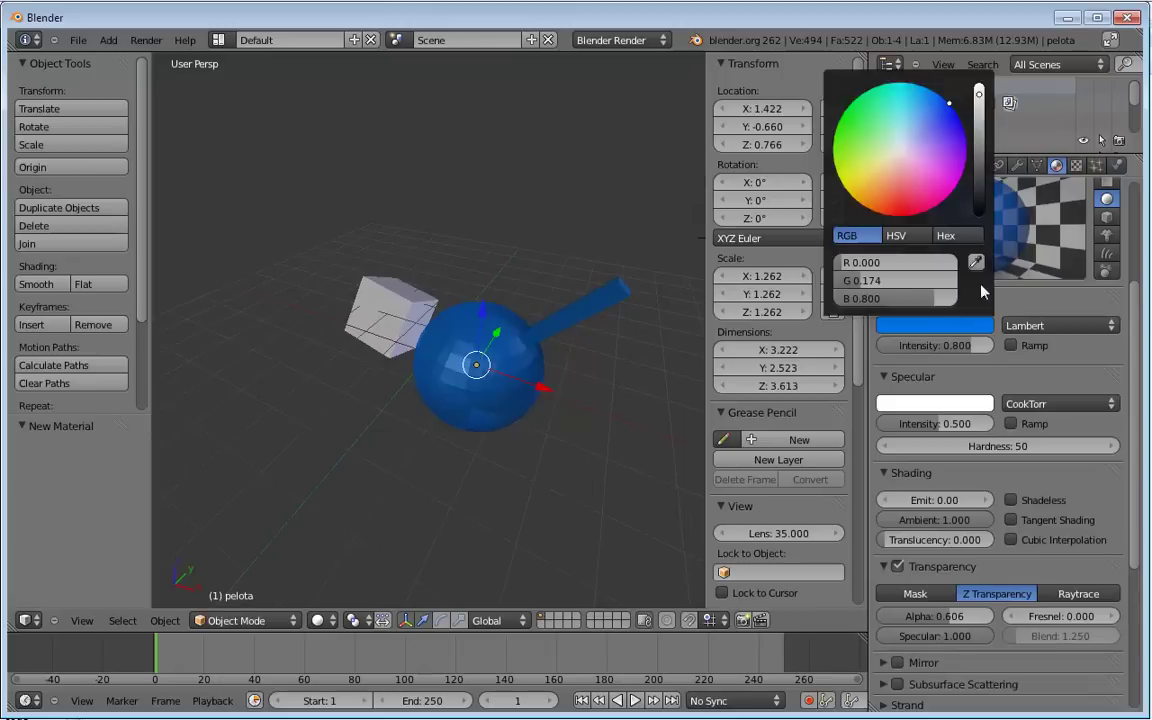
left_click(935, 325)
left_click_drag(980, 100, 979, 88)
left_click(899, 148)
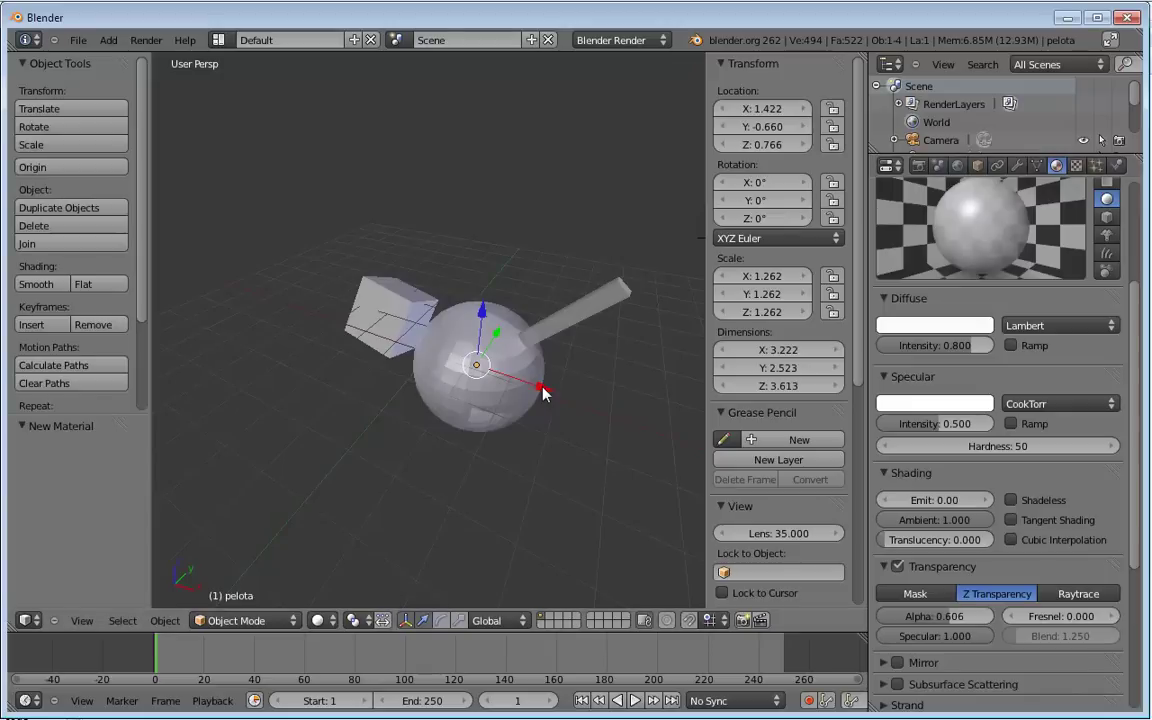
scroll(535, 385, "up", 2)
middle_click_drag(535, 385, 519, 371)
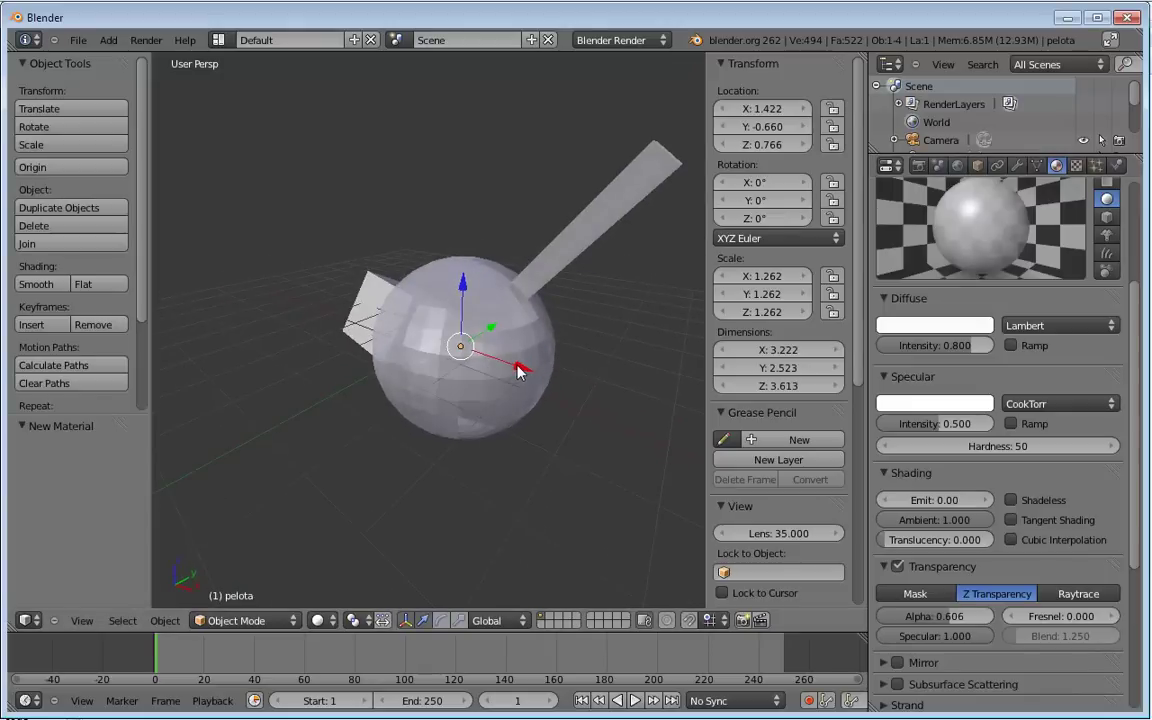
Enable Object Color in the material options so the ball shows green.
scroll(1078, 493, "down", 2)
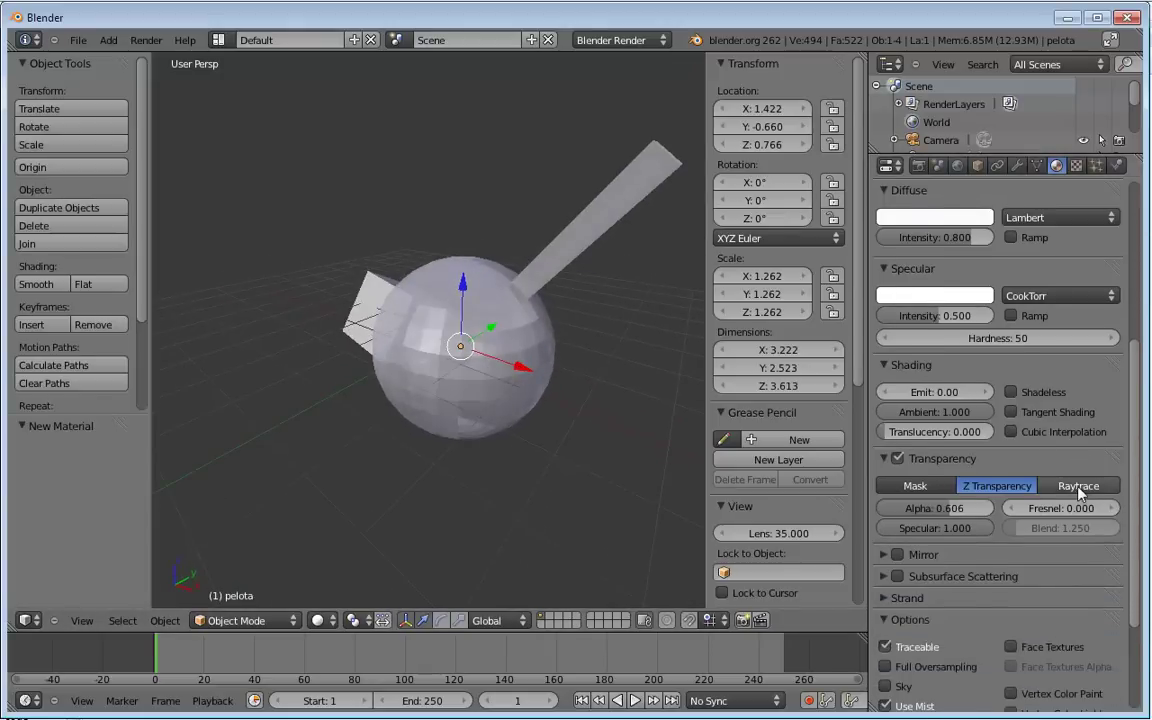
scroll(1078, 495, "down", 3)
scroll(1075, 498, "down", 1)
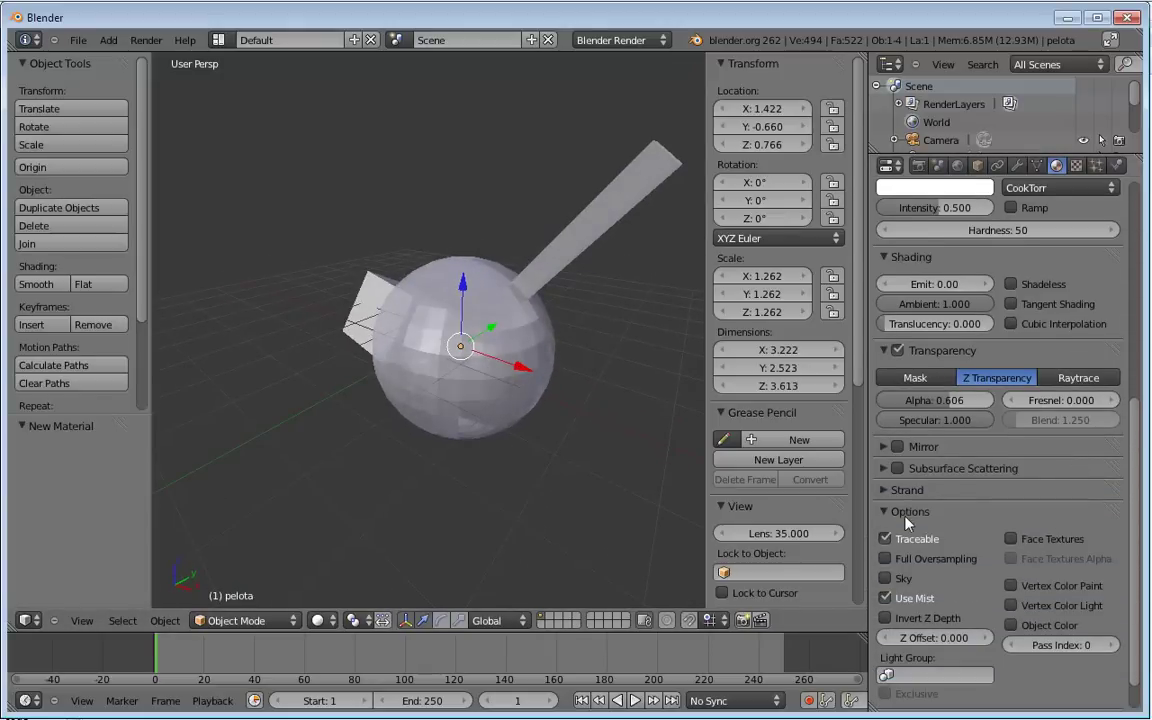
left_click(1011, 625)
mouse_move(608, 518)
middle_mouse_down()
mouse_move(458, 347)
mouse_move(501, 358)
mouse_move(477, 380)
mouse_move(415, 330)
middle_mouse_up()
Pick a new hue for pelota's object colour, then check the material settings.
left_click(977, 165)
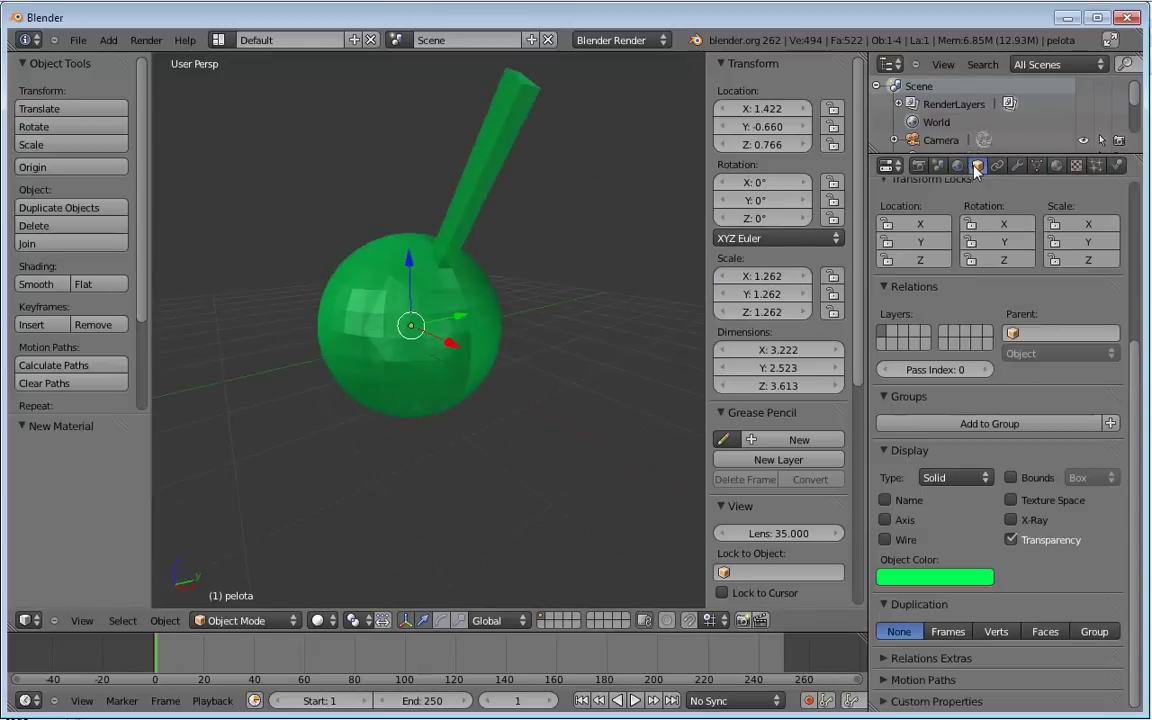
left_click(925, 578)
mouse_move(895, 380)
left_mouse_down()
mouse_move(847, 404)
mouse_move(895, 360)
mouse_move(880, 350)
mouse_move(870, 420)
mouse_move(957, 348)
mouse_move(850, 420)
mouse_move(860, 345)
mouse_move(950, 350)
mouse_move(930, 443)
mouse_move(850, 420)
mouse_move(915, 440)
mouse_move(880, 412)
mouse_move(896, 441)
mouse_move(915, 440)
left_mouse_up()
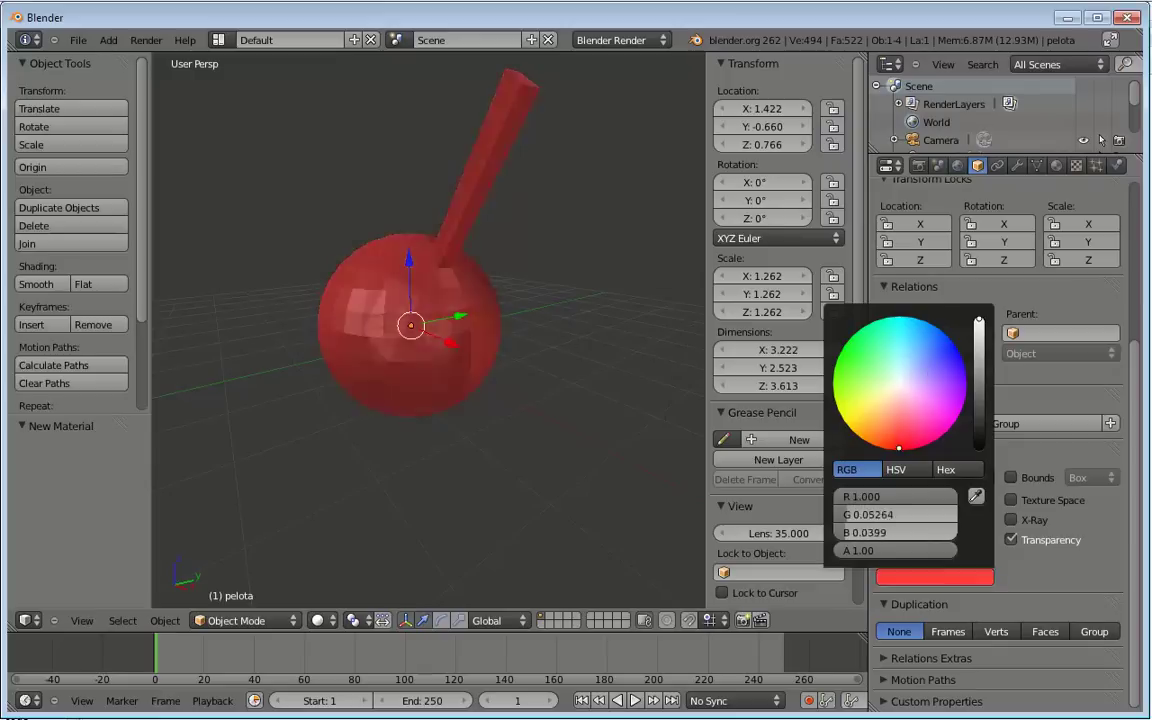
left_click(1057, 165)
scroll(980, 240, "up", 5)
scroll(905, 300, "up", 3)
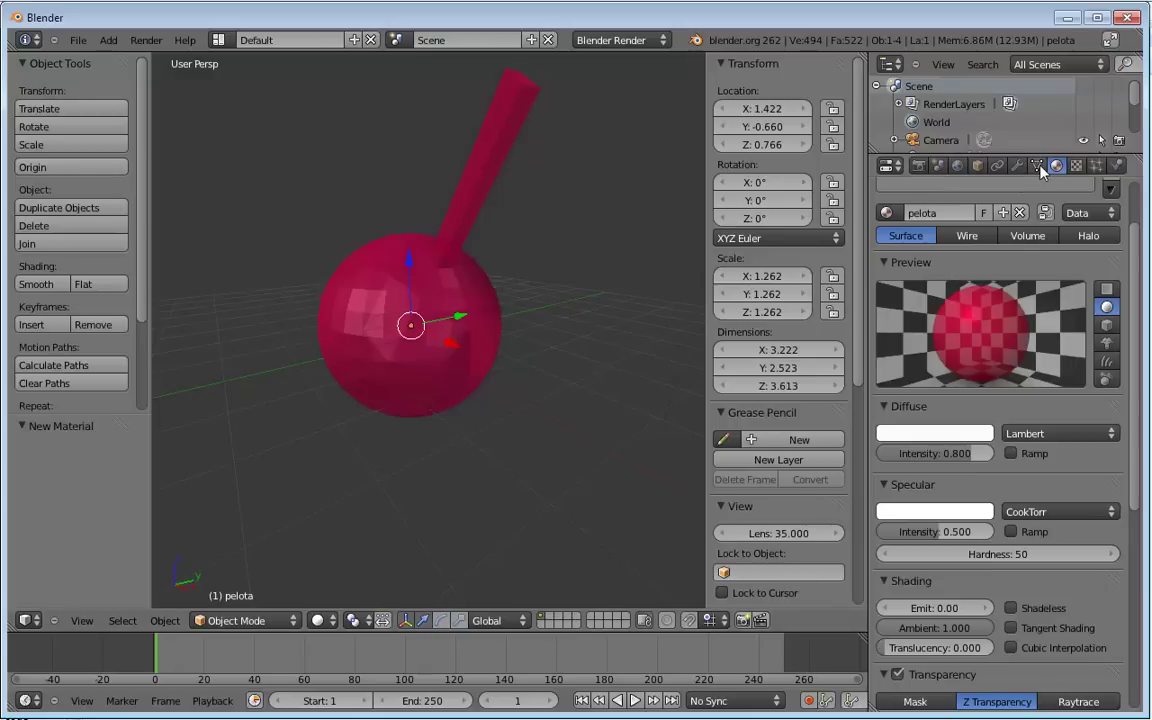
Refine the object colour to a pale salmon pink by lowering green.
left_click(977, 165)
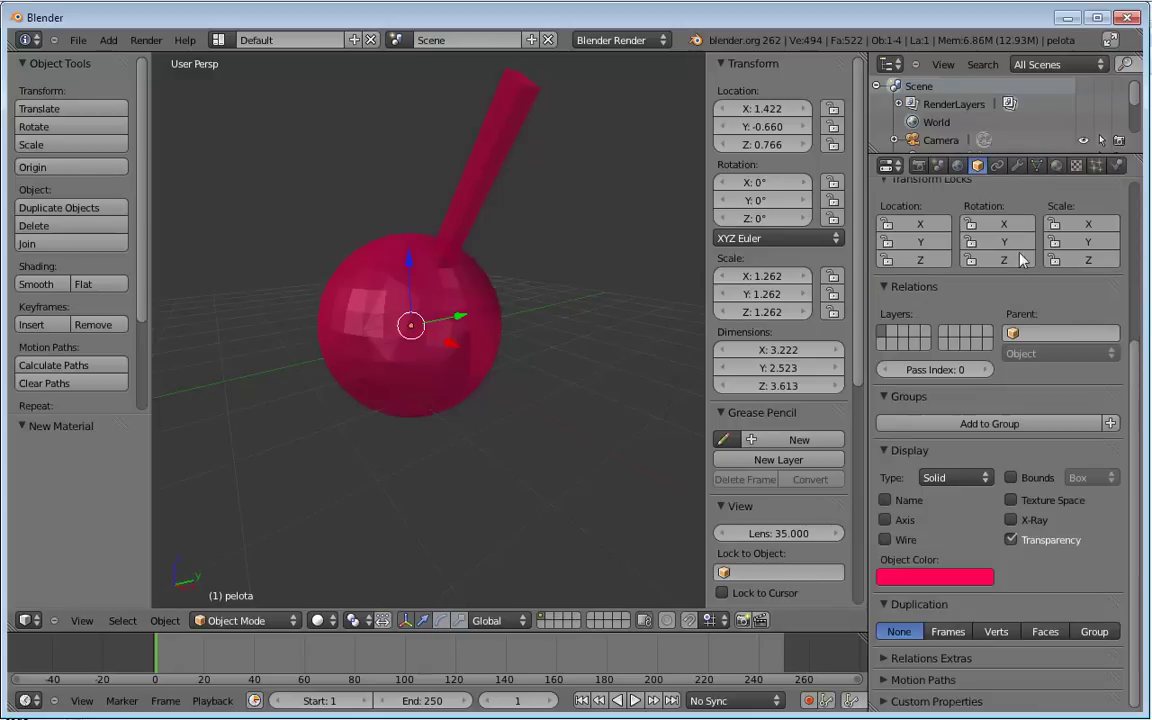
left_click(951, 576)
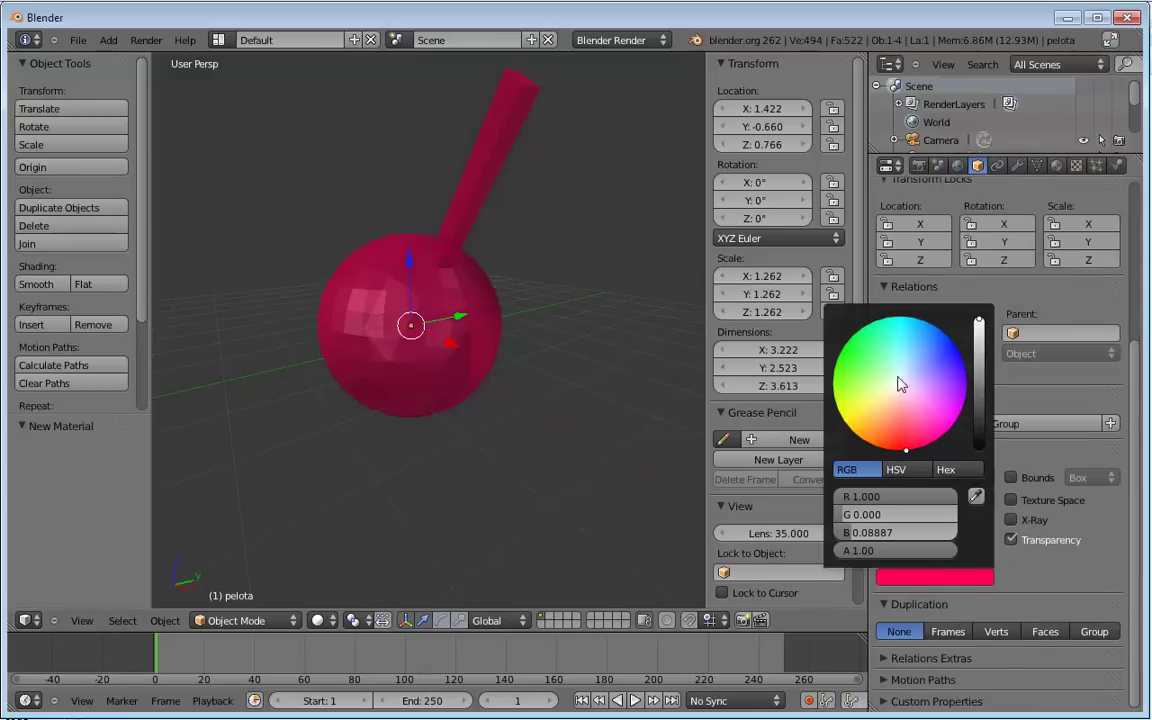
left_click_drag(905, 380, 897, 408)
left_click_drag(895, 514, 850, 514)
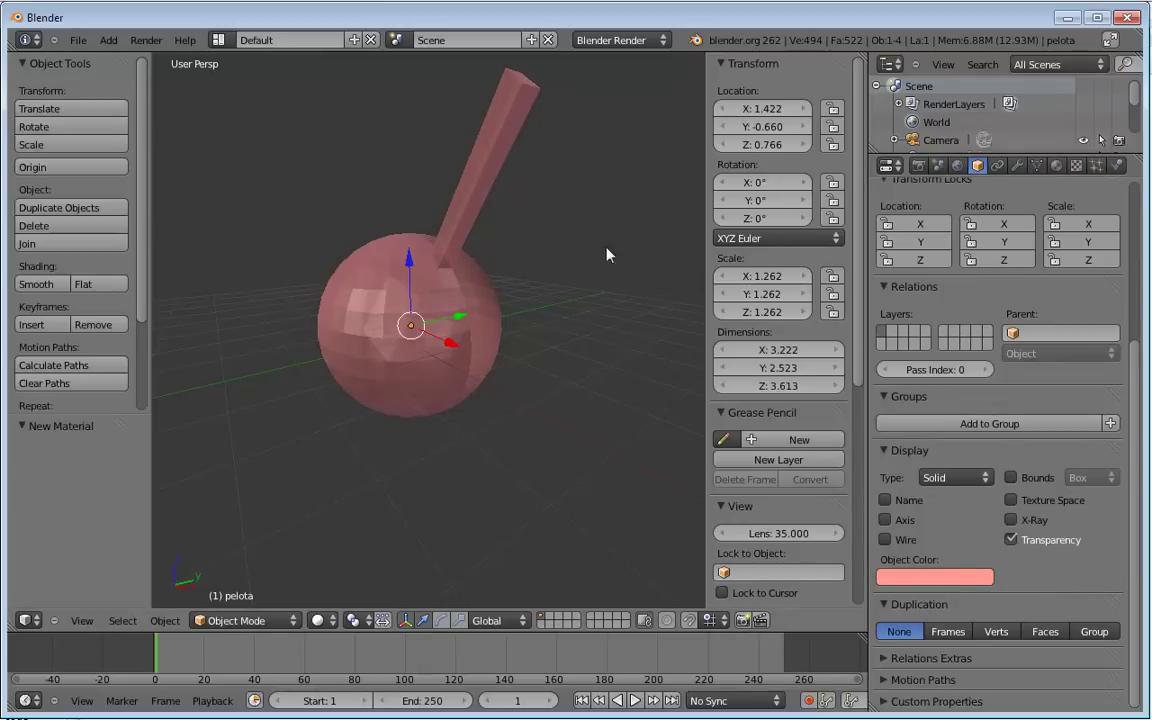
middle_click_drag(375, 327, 399, 342)
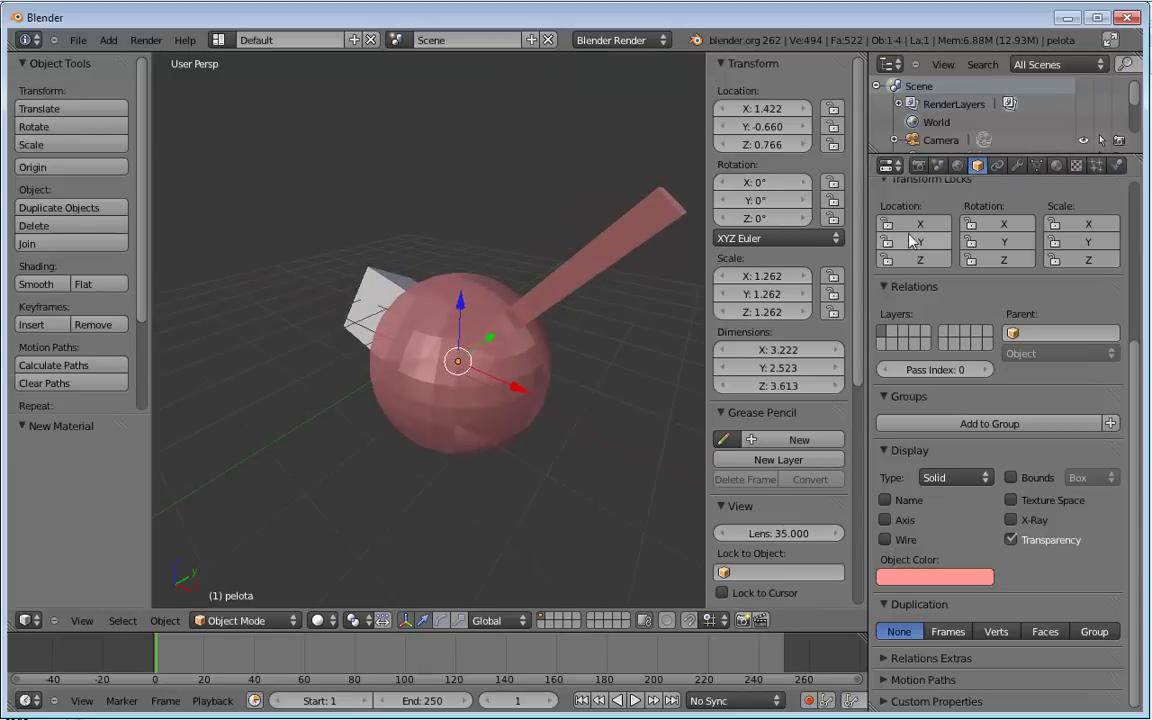
Enable X-Ray on pelota, briefly showing then hiding its Texture Space box.
scroll(520, 328, "down", 3)
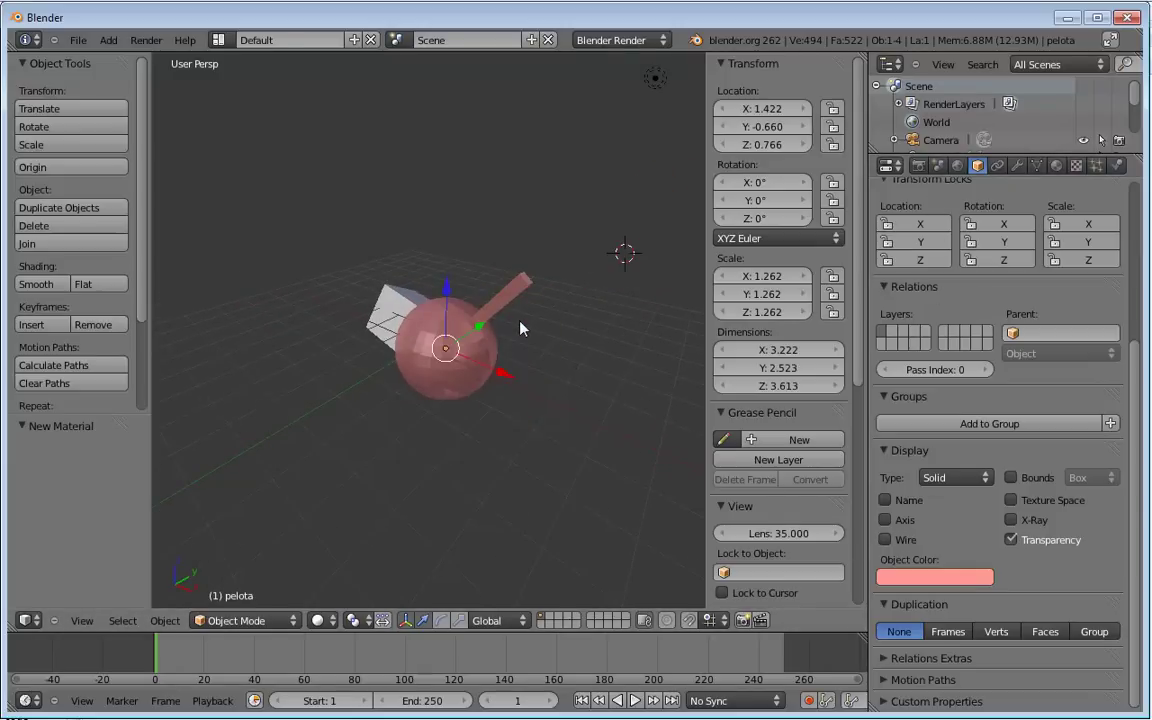
mouse_move(520, 328)
middle_mouse_down()
mouse_move(545, 327)
mouse_move(514, 291)
middle_mouse_up()
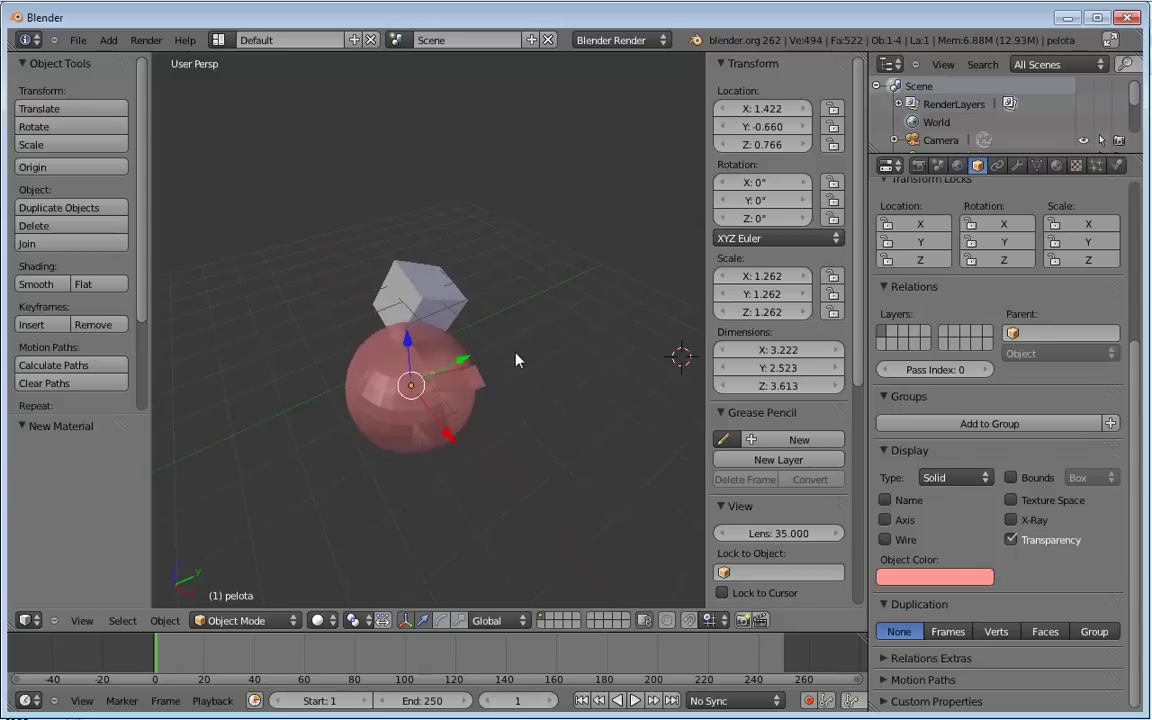
left_click(1011, 501)
left_click(1013, 521)
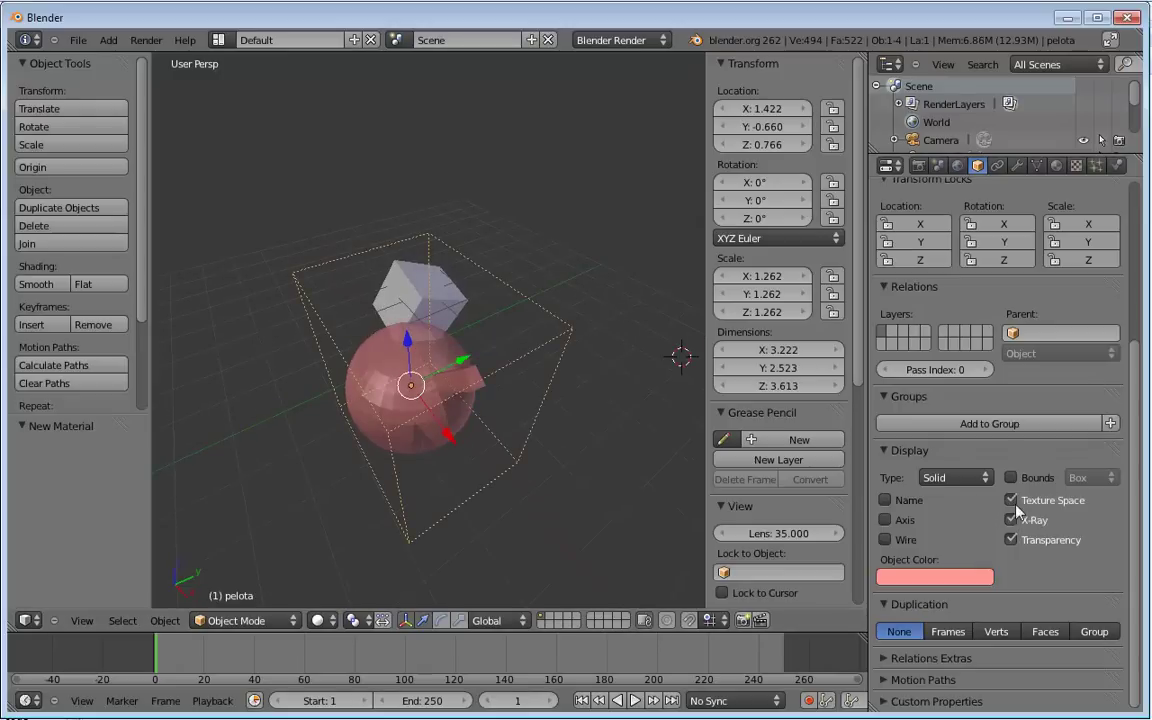
left_click(1011, 500)
Turn on the Wire overlay, trying Name and Axis display before switching them off.
left_click(886, 500)
left_click(906, 518)
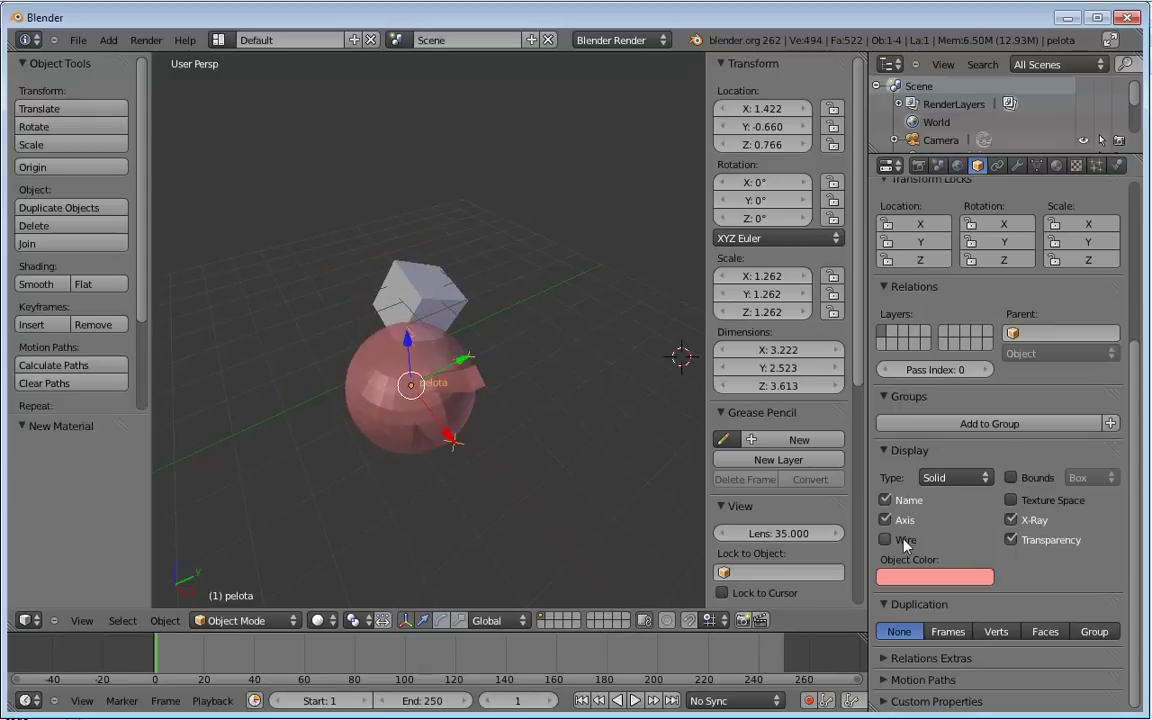
left_click(886, 540)
mouse_move(680, 478)
middle_mouse_down()
mouse_move(549, 480)
mouse_move(319, 399)
mouse_move(465, 386)
mouse_move(458, 372)
middle_mouse_up()
scroll(458, 372, "down", 2)
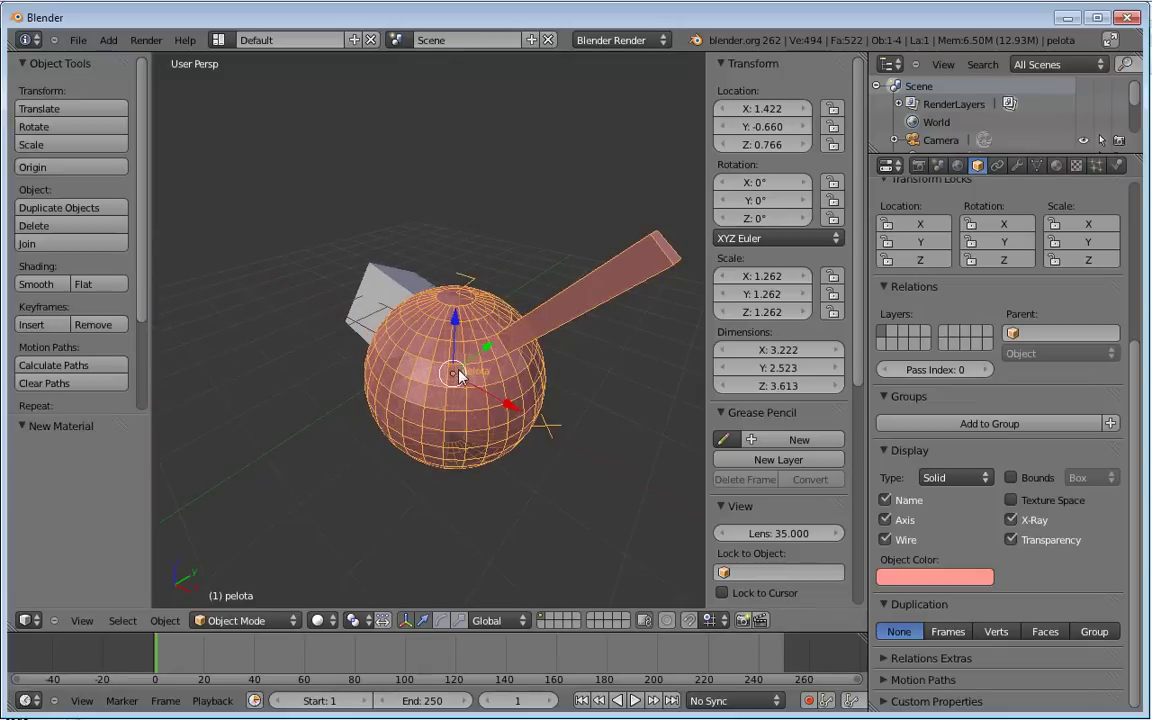
left_click(899, 518)
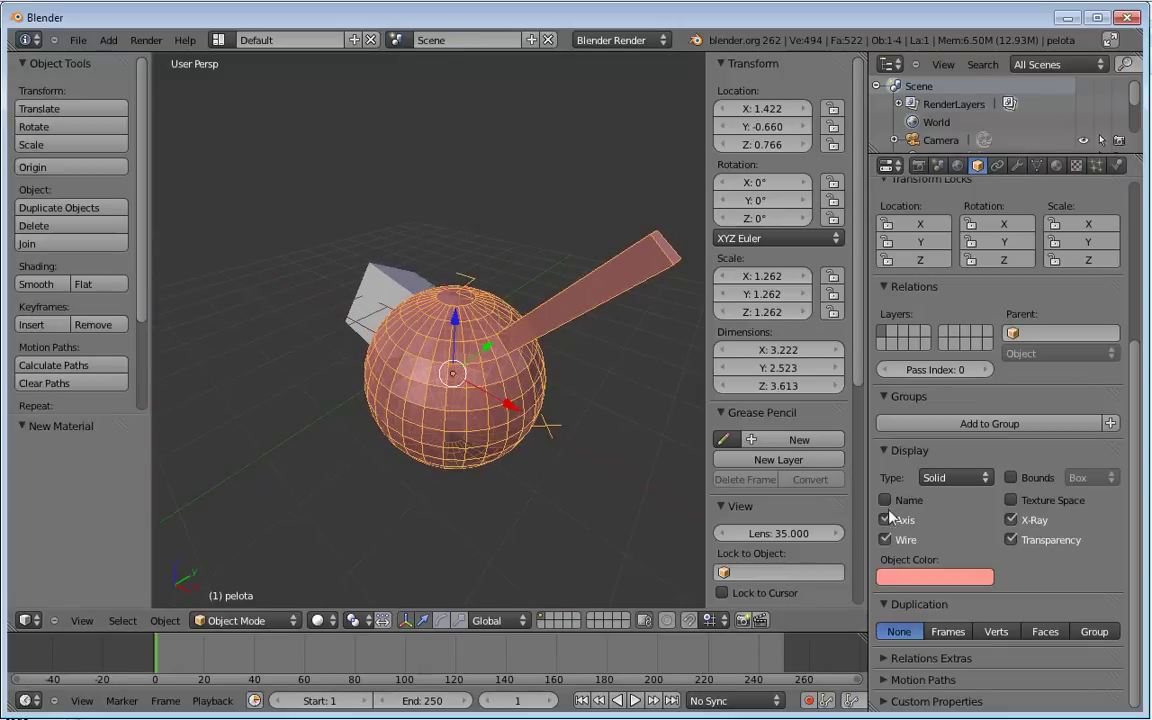
left_click(888, 500)
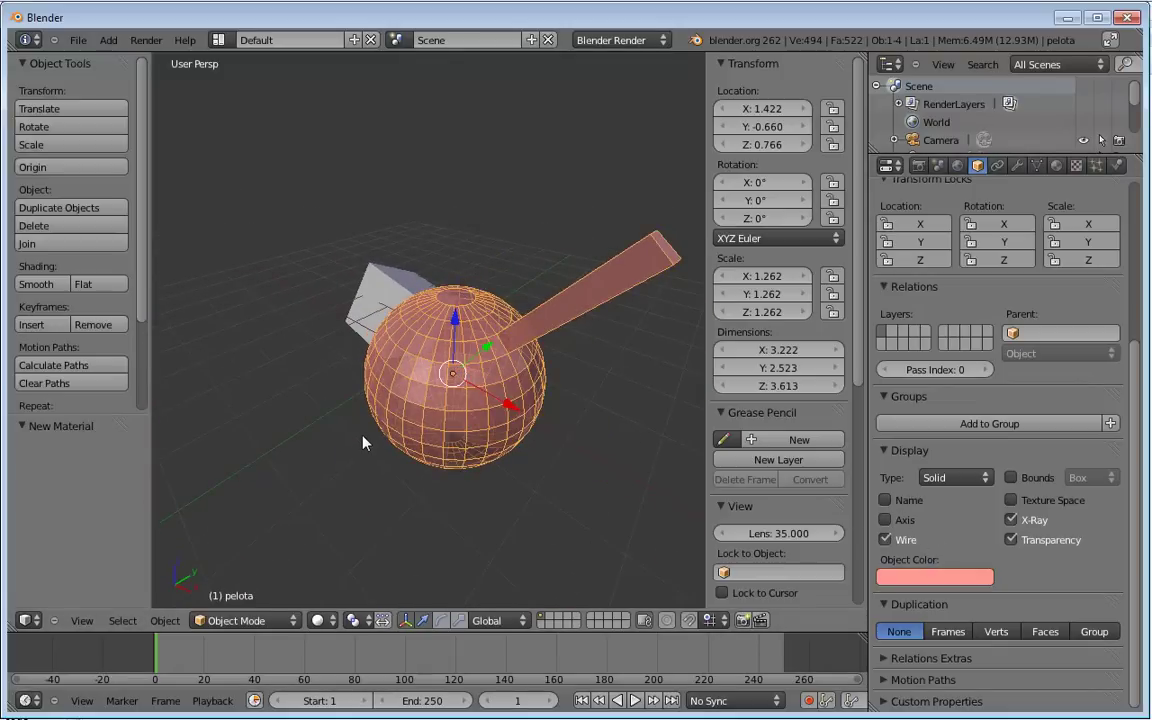